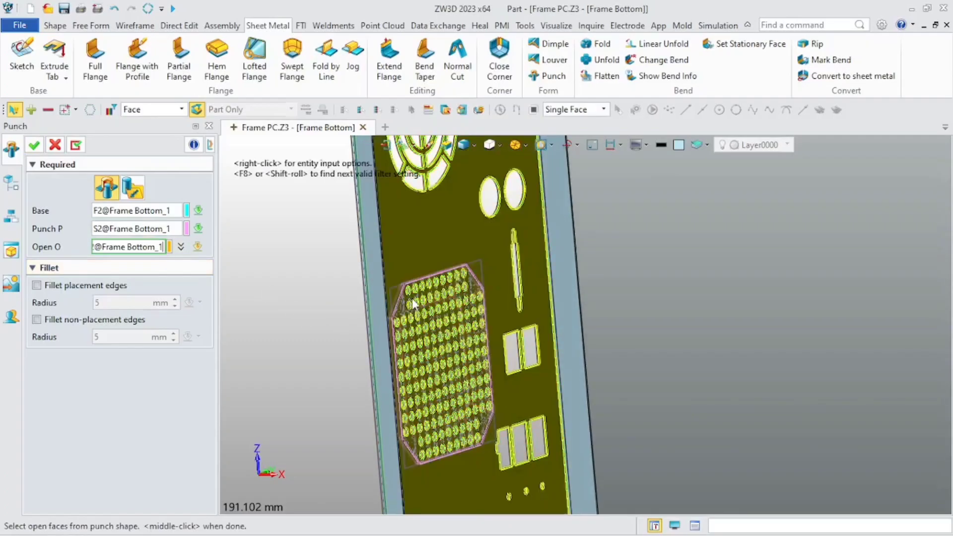
- Pick the open face for the Punch of the perforated vent on the frame bottom and complete the feature
left_click(388, 281)
left_click(33, 145)
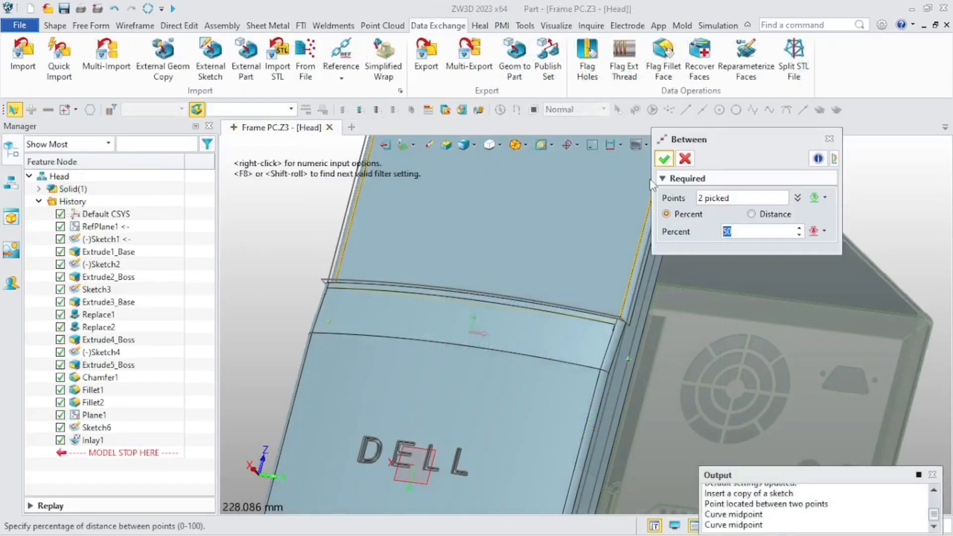
- Set the reference point at 50 percent between the two picked points on the Head part
left_click(664, 159)
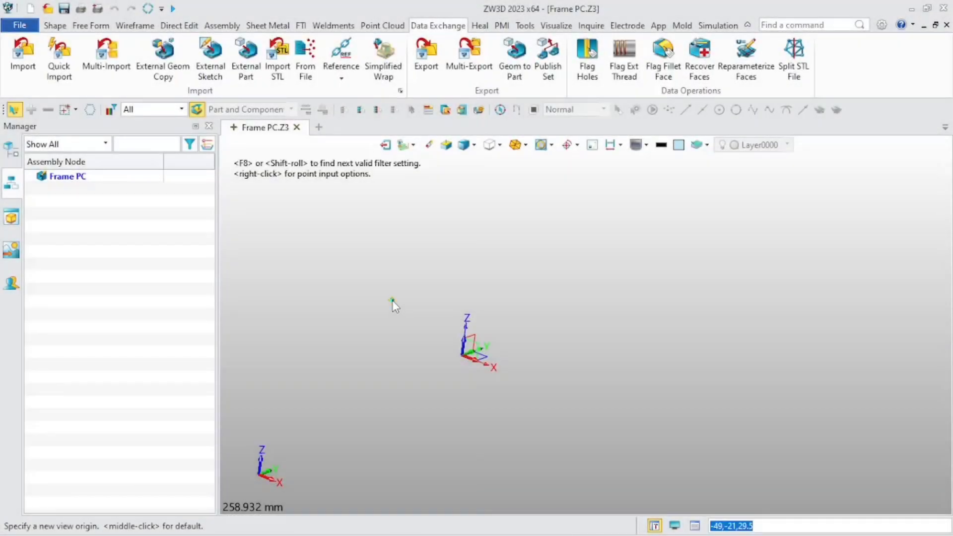
- Start a new sketch on the XY plane of the Frame Body part
left_click(393, 301)
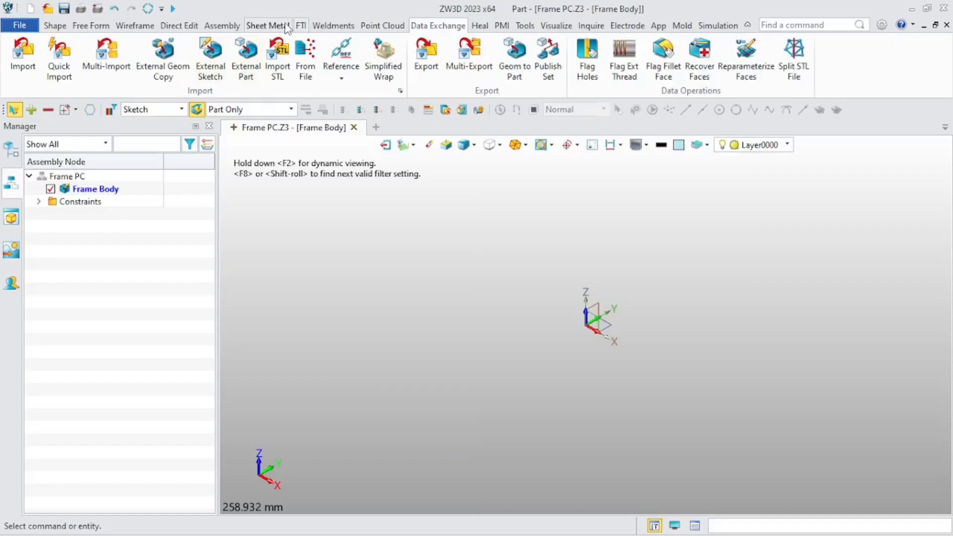
left_click(268, 26)
left_click(21, 49)
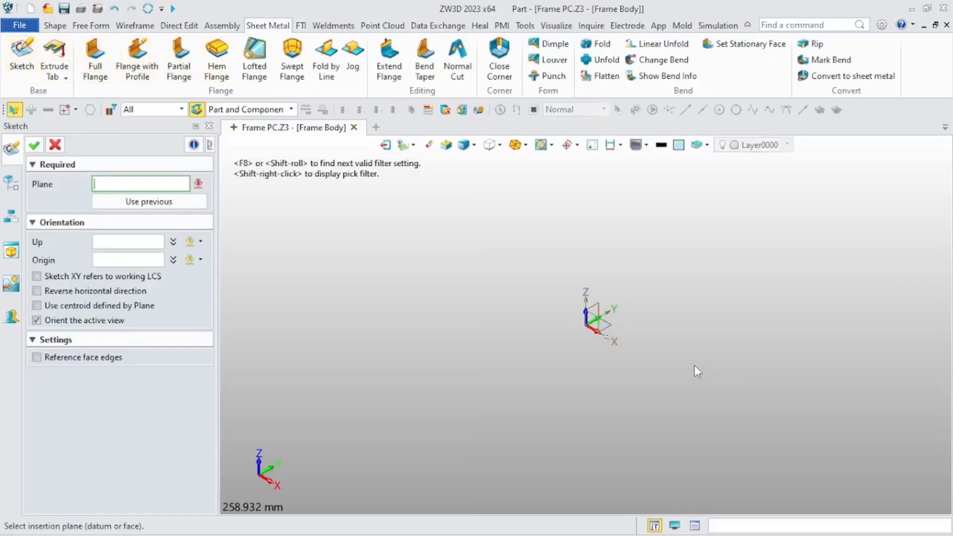
left_click(609, 323)
middle_click(609, 324)
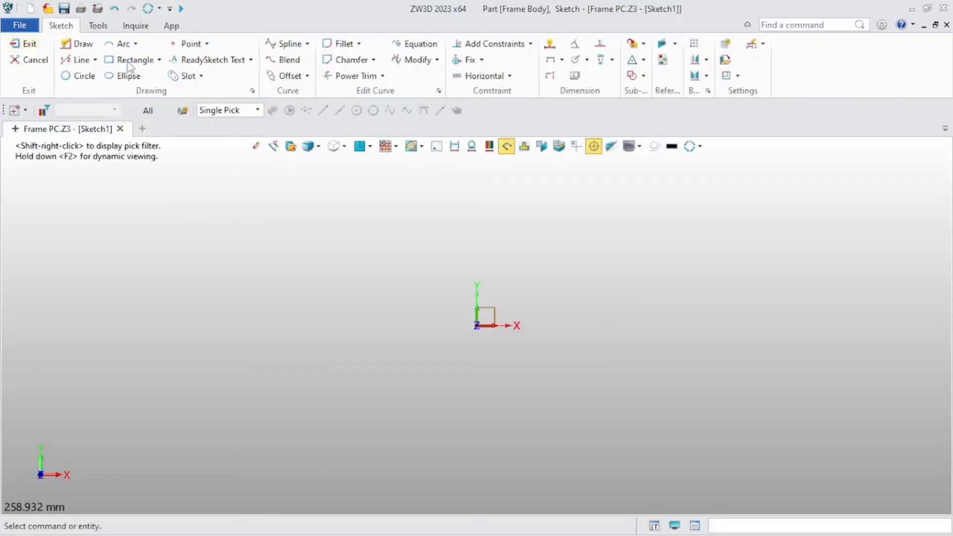
- Draw a center rectangle at the origin, 400 mm wide and 180 mm high, and exit the sketch
left_click(130, 60)
left_click(802, 212)
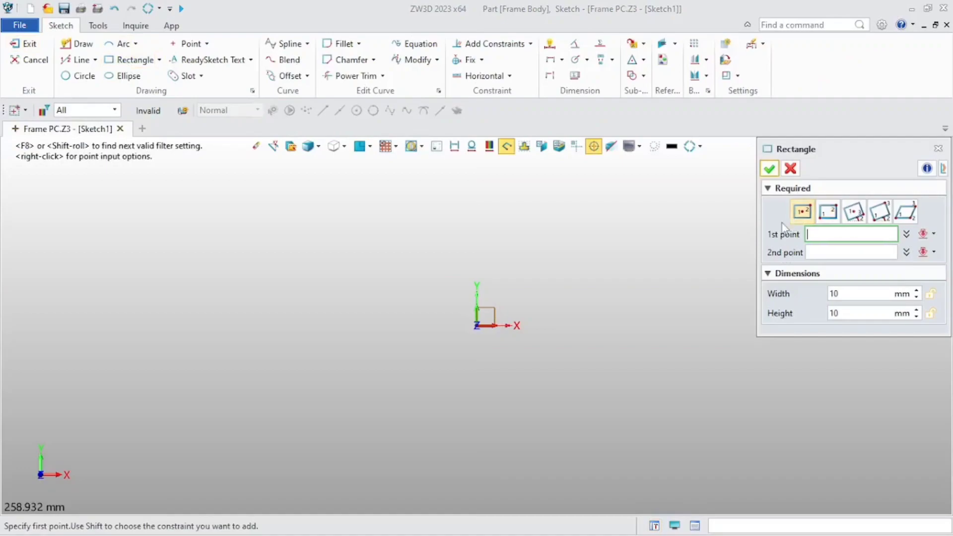
left_click(476, 325)
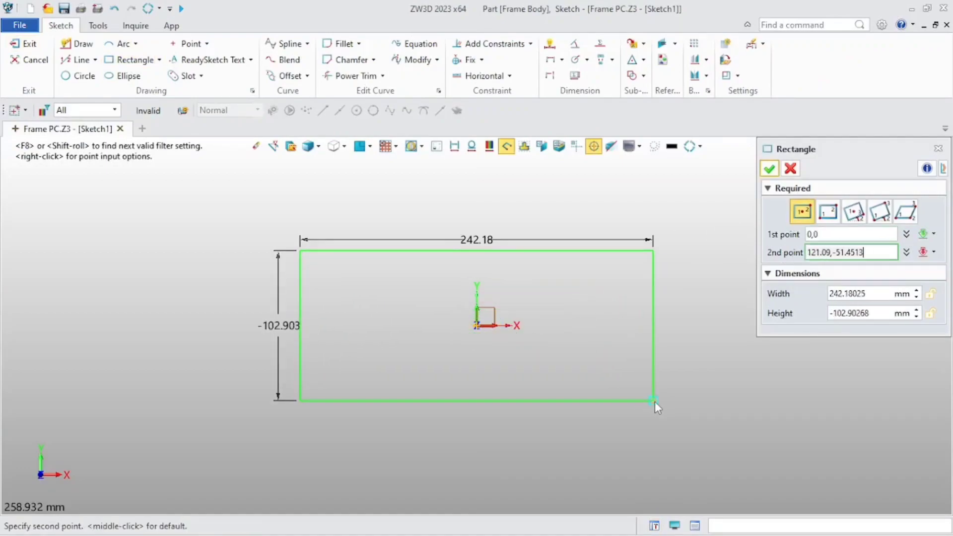
left_click(716, 431)
left_click(879, 293)
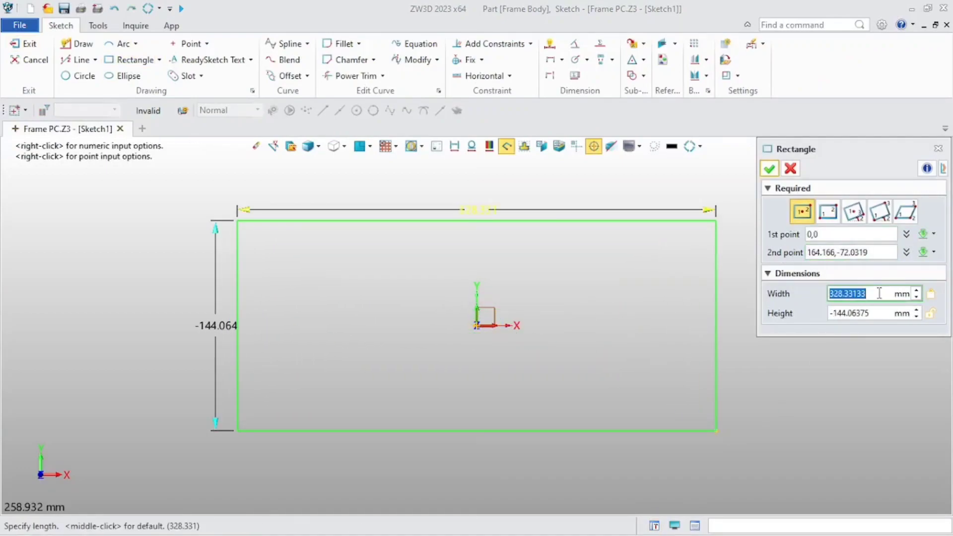
key("BackSpace")
type("400")
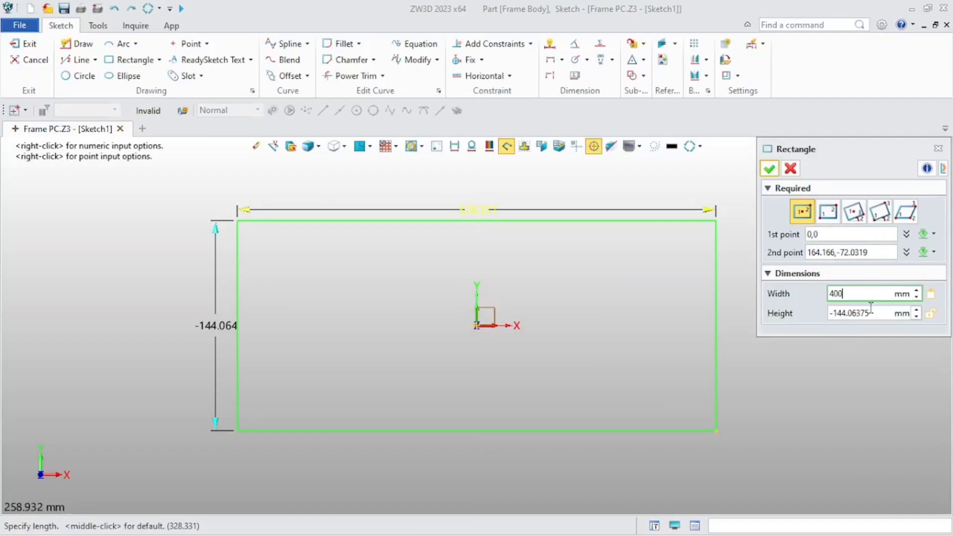
left_click_drag(848, 313, 870, 312)
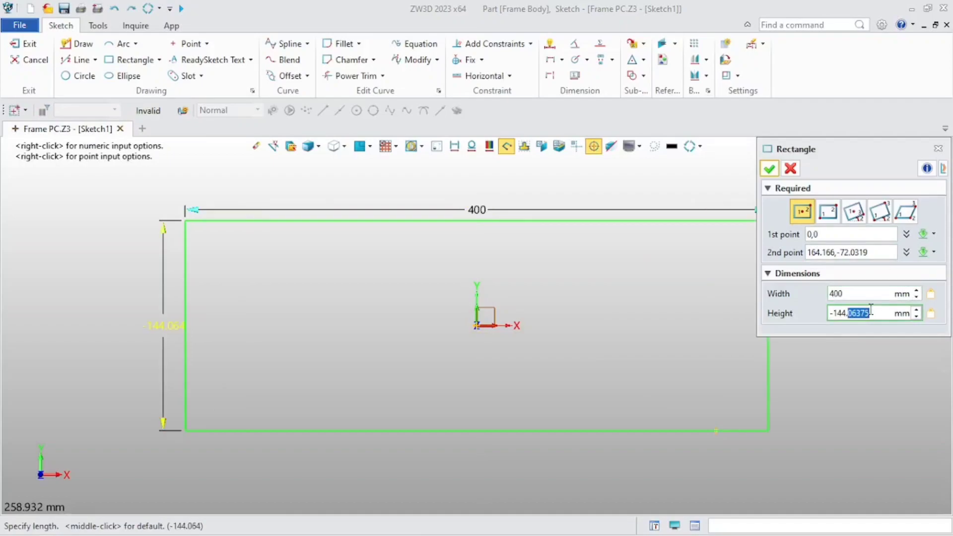
double_click(870, 311)
type("180")
key("Return")
middle_click(871, 312)
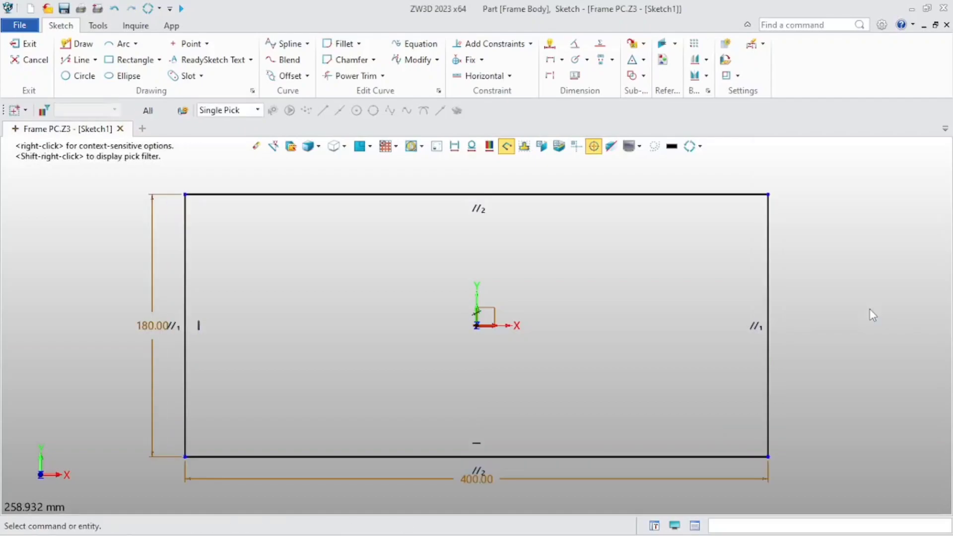
left_click(26, 44)
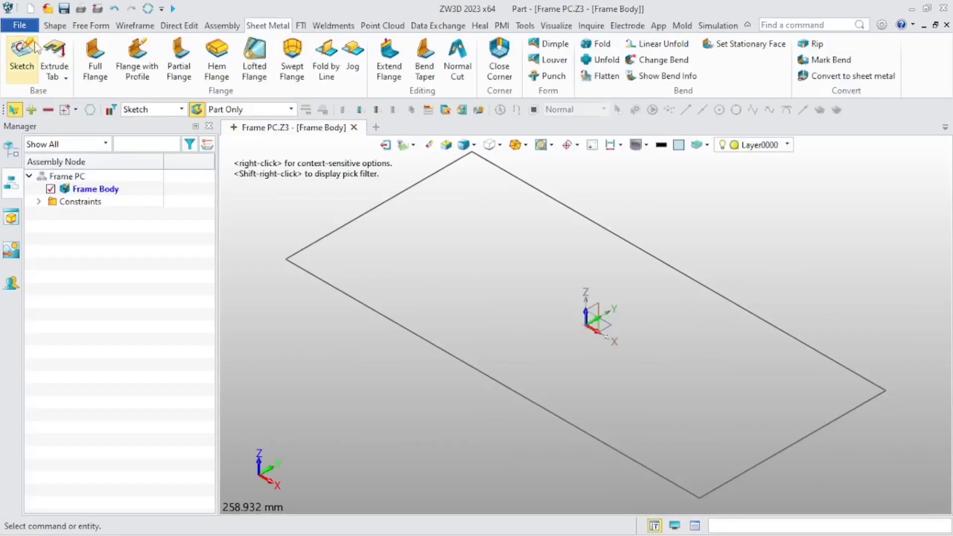
- Create a 1 mm thick Extrude Tab from the rectangular sketch
left_click(55, 55)
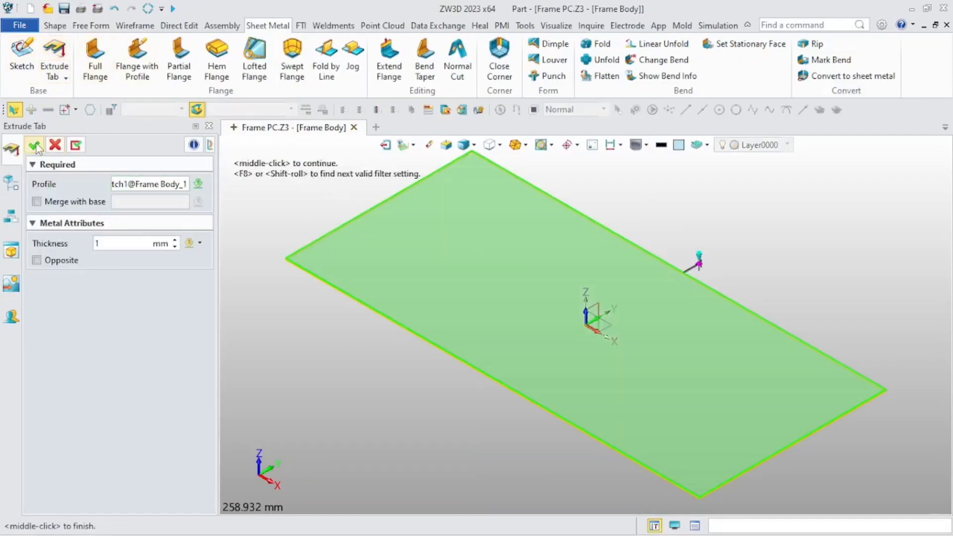
middle_click(367, 317)
- Add a 350 mm long, 90-degree Full Flange with a 5 mm bend radius along the base plate's rear long edge
left_click(95, 55)
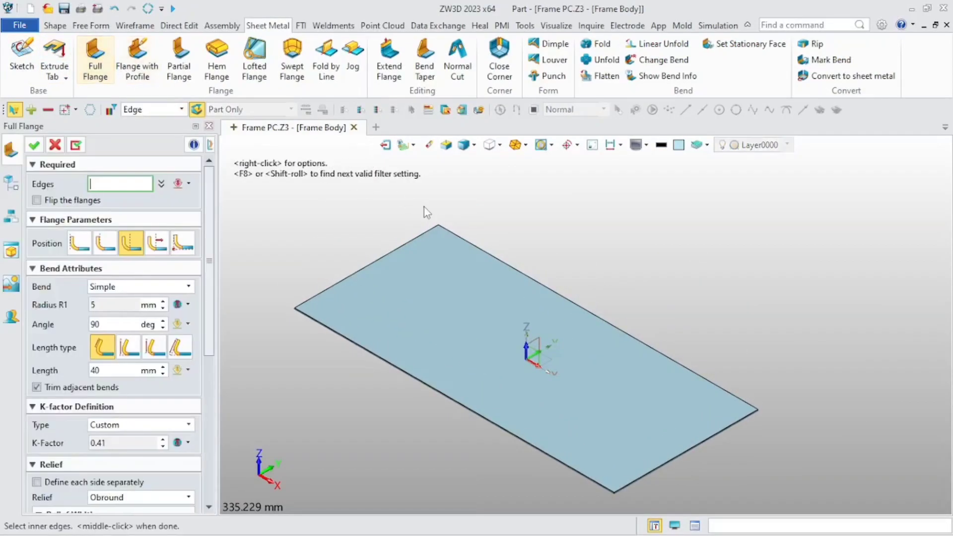
left_click(467, 243)
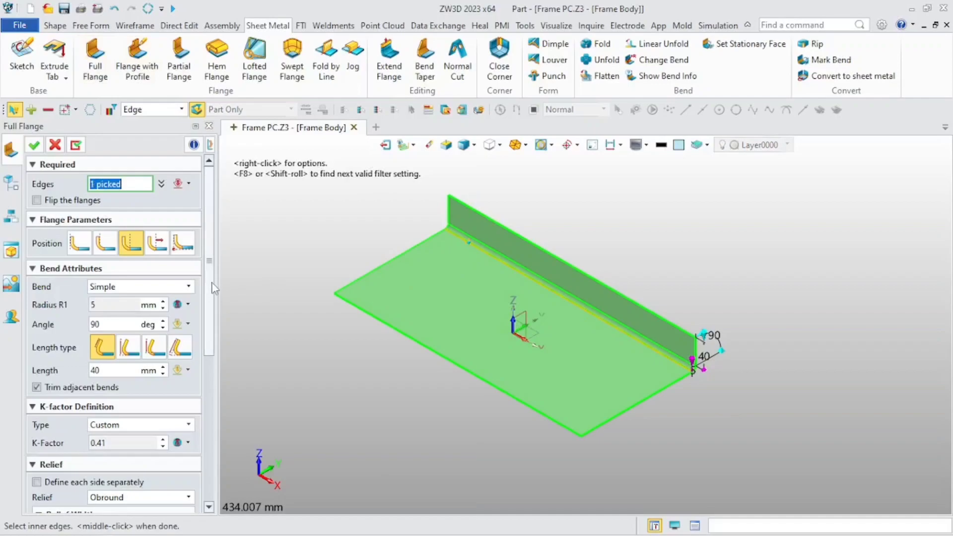
scroll(126, 322, "down", 2)
left_click(114, 315)
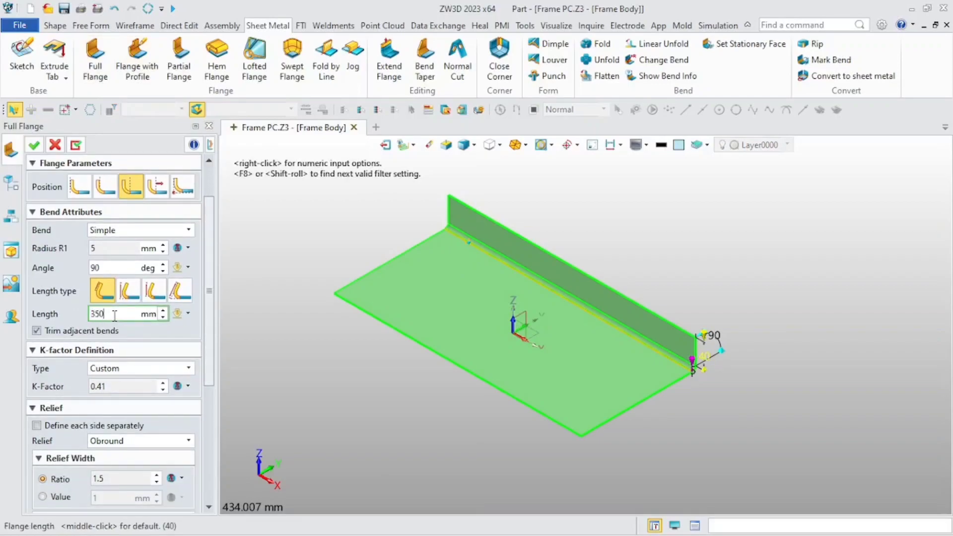
key("Return")
scroll(294, 158, "down", 3)
middle_click_drag(299, 207, 293, 352)
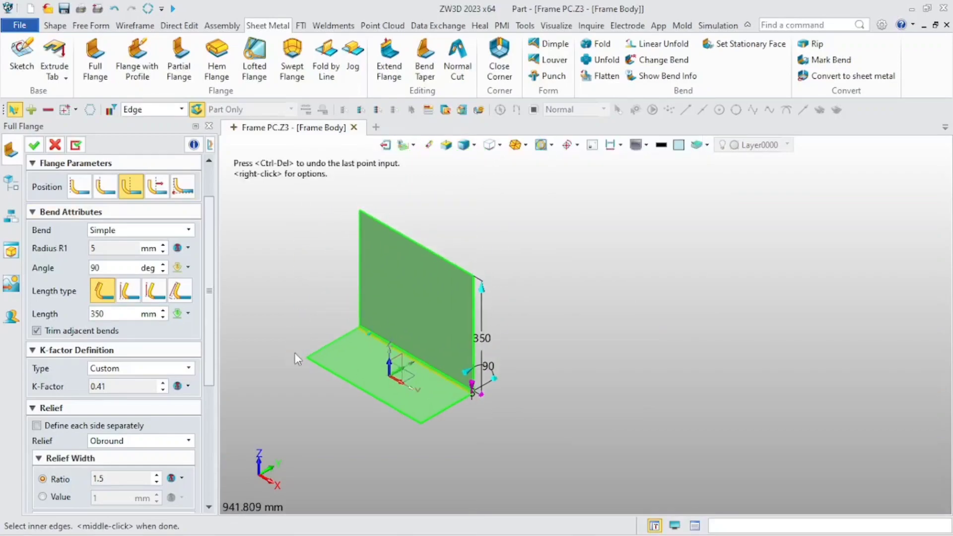
scroll(296, 298, "up", 2)
left_click(73, 147)
- Add a 180 mm Full Flange along the upright wall's upper edge, using the first flange position option
scroll(427, 174, "up", 3)
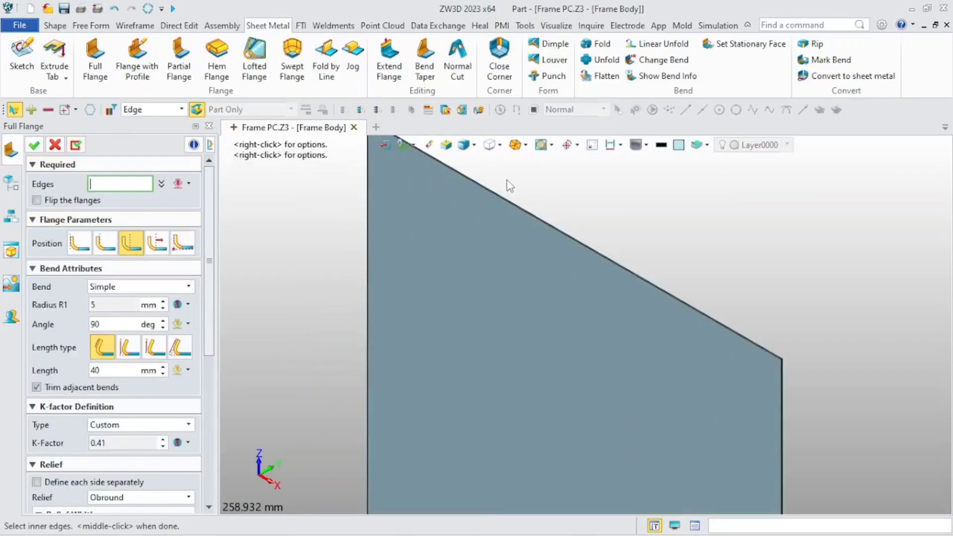
left_click(503, 201)
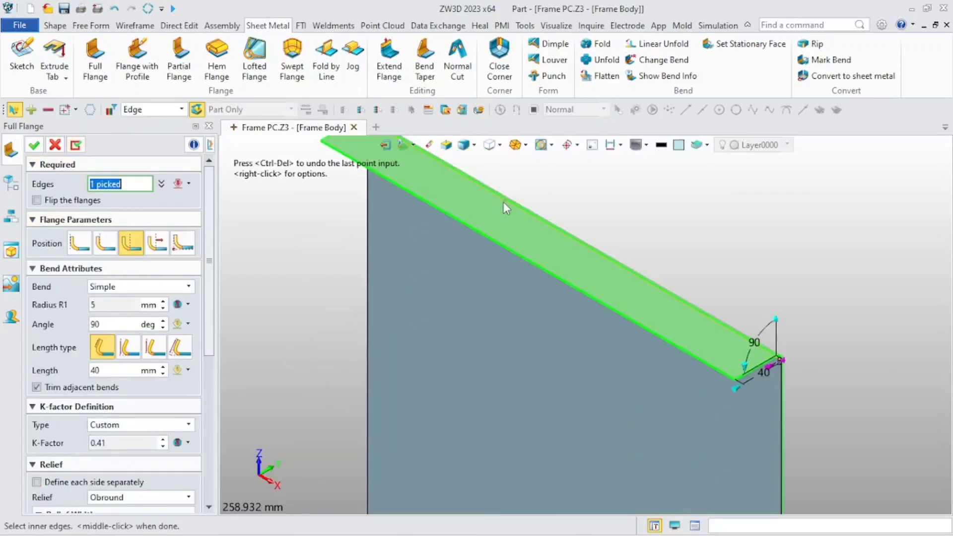
left_click(113, 371)
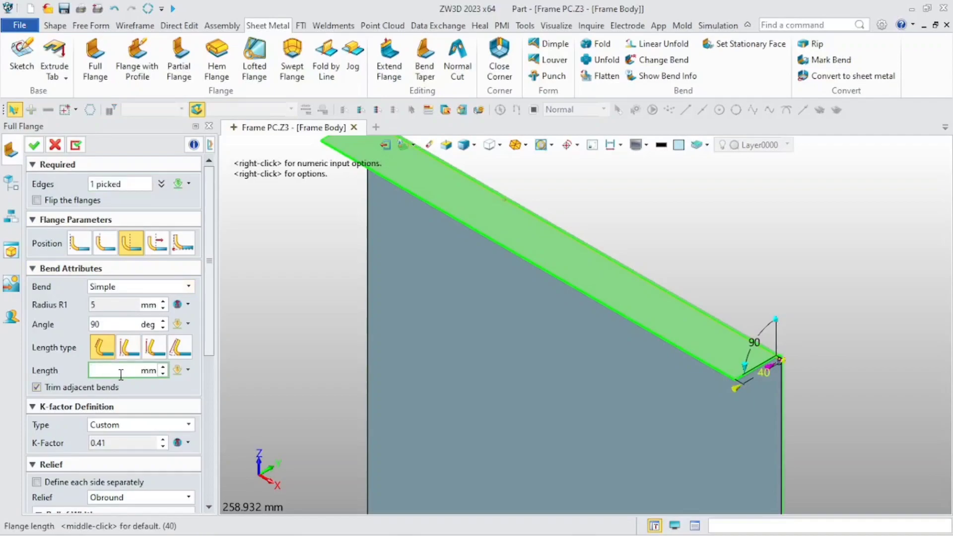
type("180")
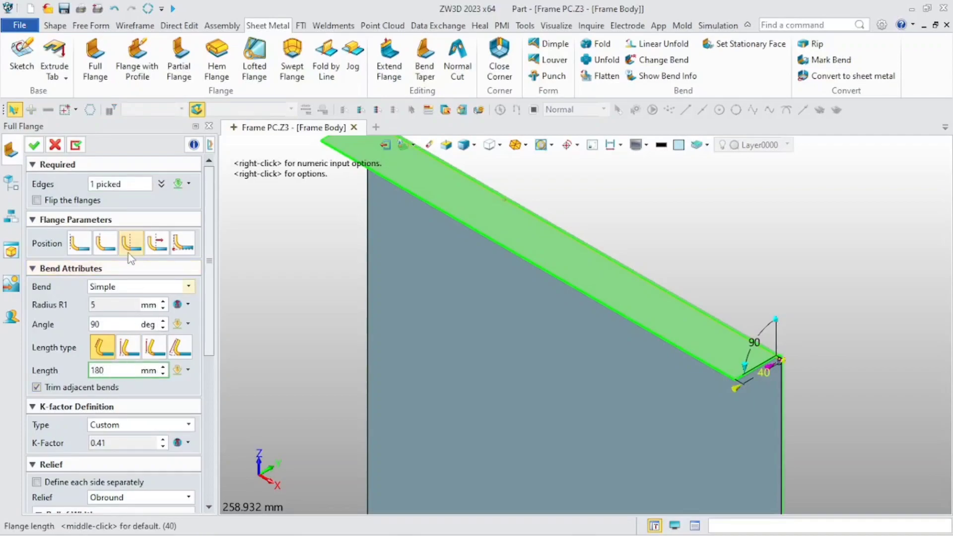
left_click(79, 243)
scroll(323, 264, "down", 2)
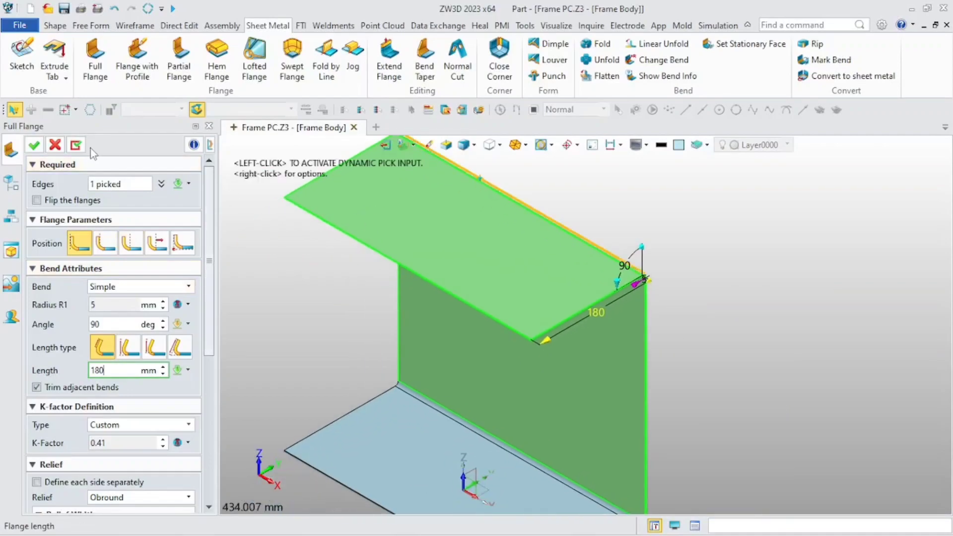
left_click(75, 145)
- Define a Full Flange on the top panel's short end edge with a length of 15 mm and a bend radius of 1 mm
middle_click_drag(353, 365, 462, 224)
left_click(460, 223)
scroll(461, 218, "up", 5)
scroll(437, 227, "down", 4)
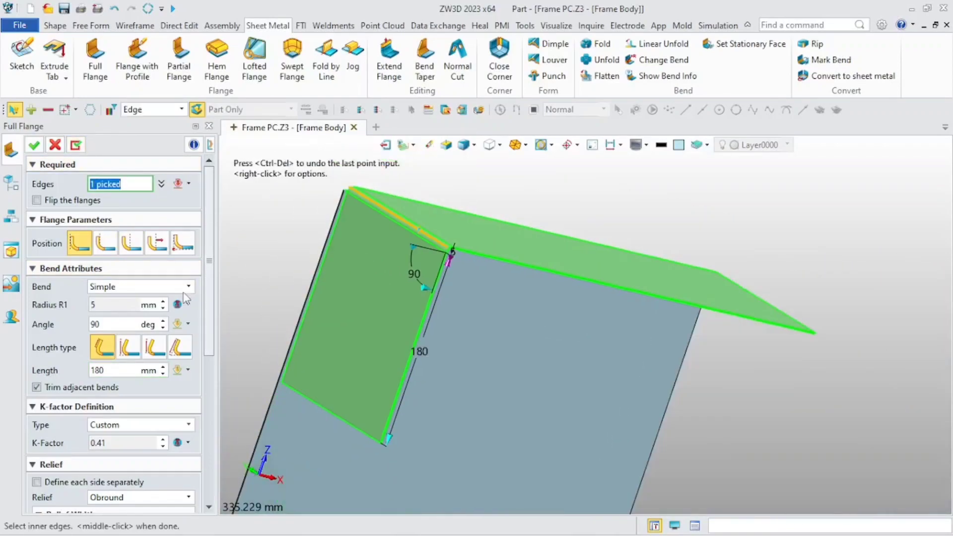
left_click(115, 368)
key("BackSpace")
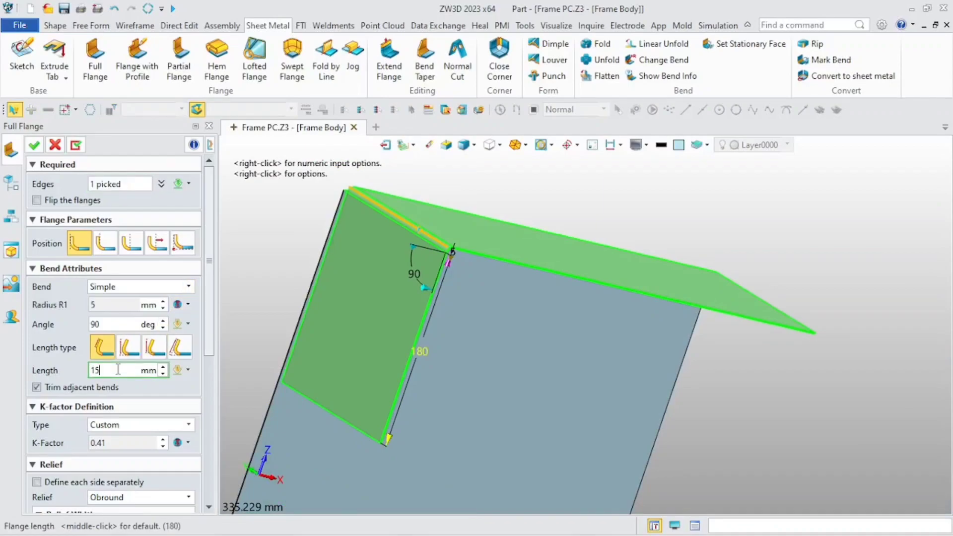
type("15")
left_click(187, 304)
left_click(193, 323)
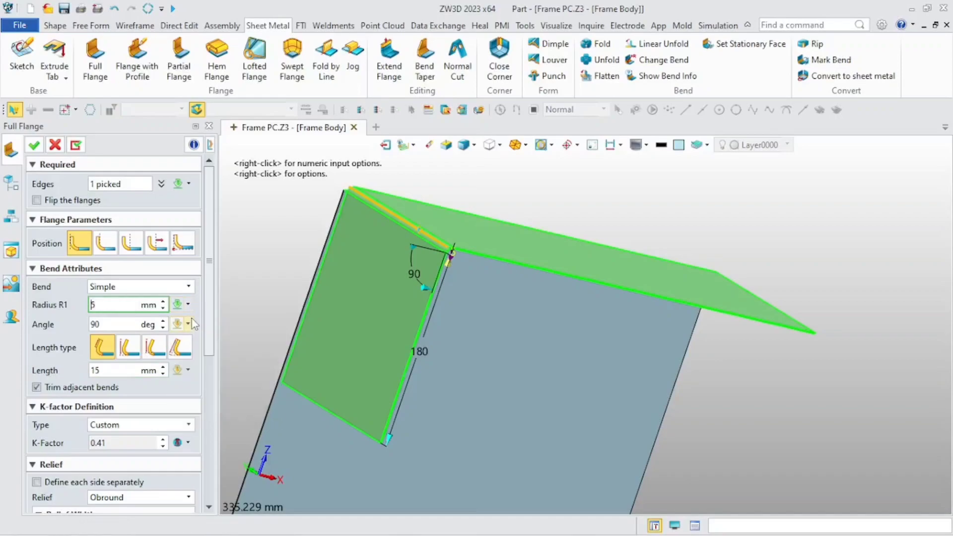
type("1")
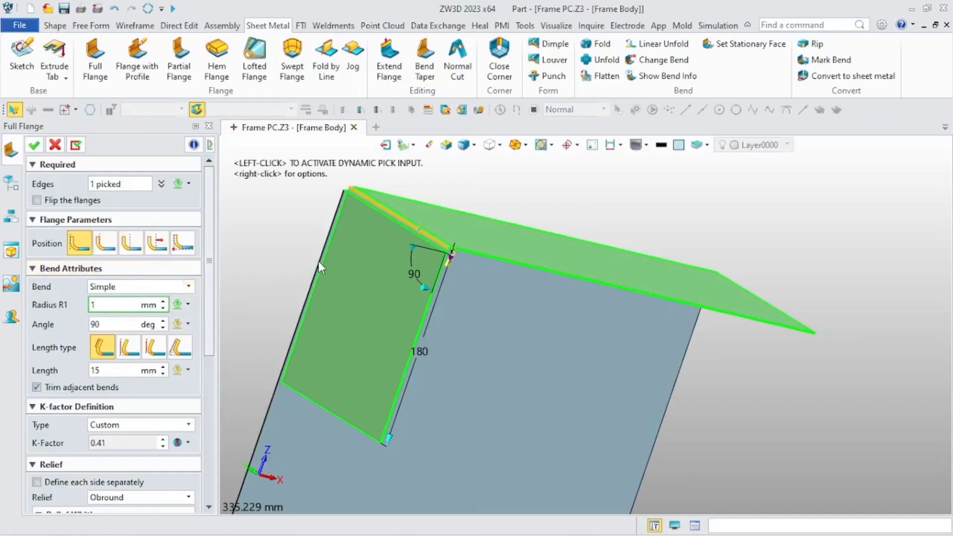
left_click(114, 368)
key("Return")
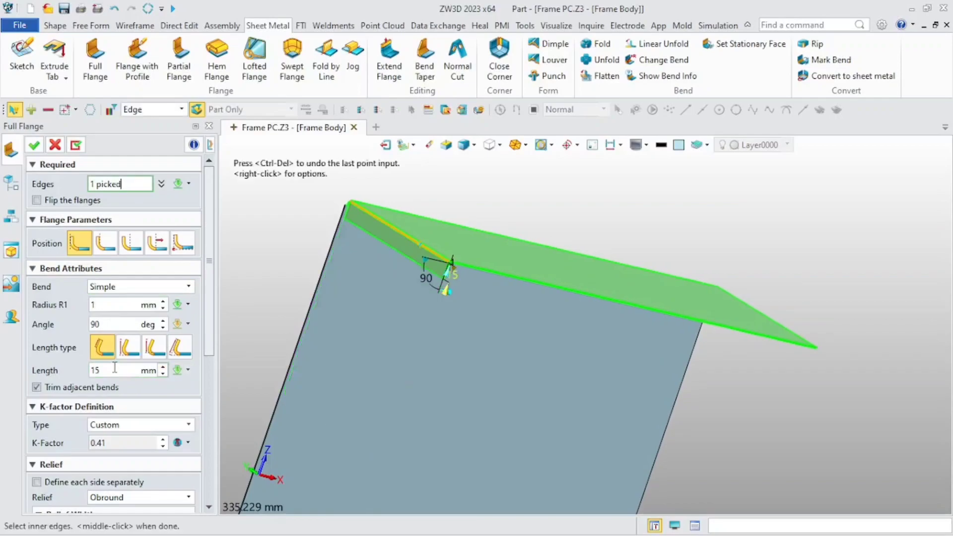
- Add the adjoining end edges of the upright wall and base plate to the 15 mm flange and create it
left_click(136, 185)
scroll(287, 250, "up", 2)
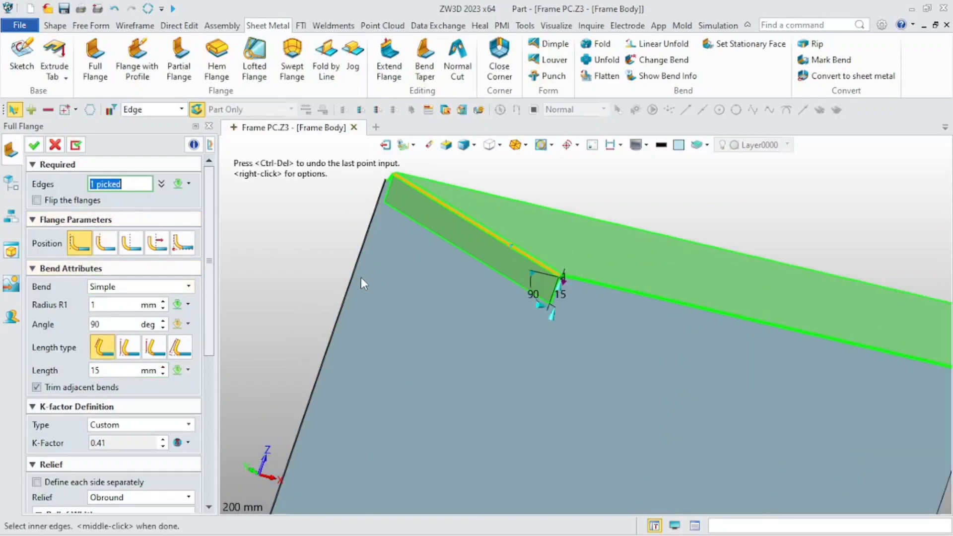
left_click(353, 281)
scroll(360, 290, "down", 3)
middle_click_drag(360, 291, 421, 168)
scroll(338, 397, "up", 5)
scroll(209, 421, "down", 10)
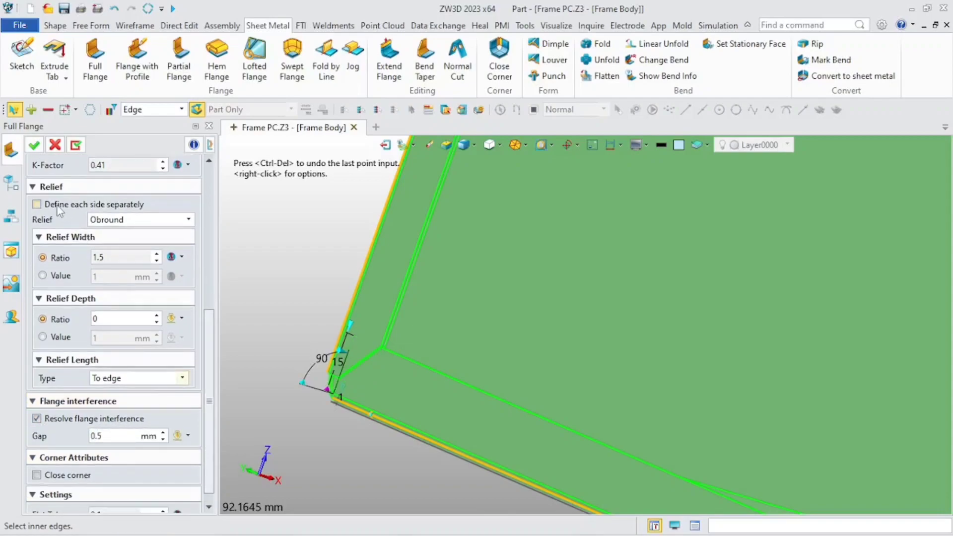
left_click(33, 148)
- Start a Start-End Partial Flange on the top panel's free long edge, with a 10 mm start and a 20 mm end
scroll(351, 314, "down", 5)
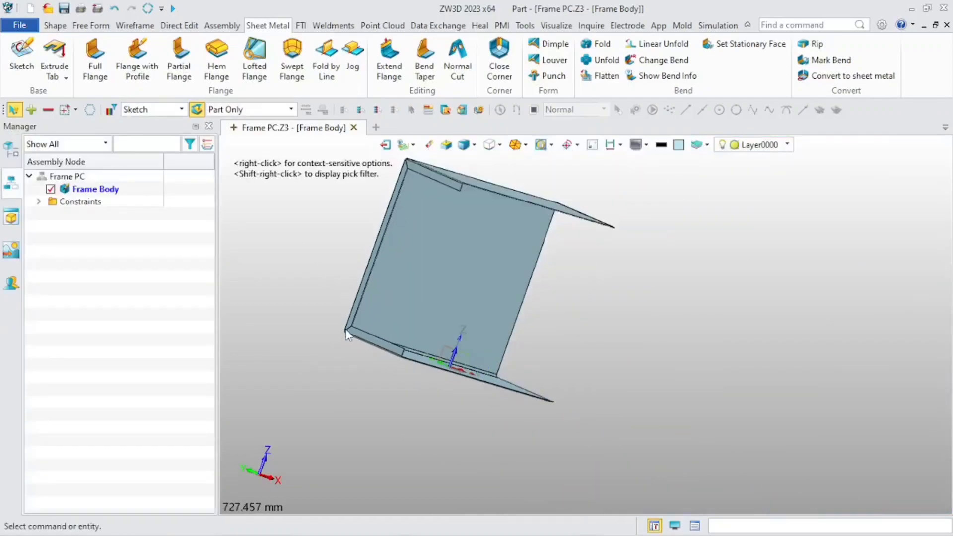
middle_click_drag(469, 377, 457, 379)
left_click(179, 60)
scroll(377, 207, "up", 5)
left_click(524, 320)
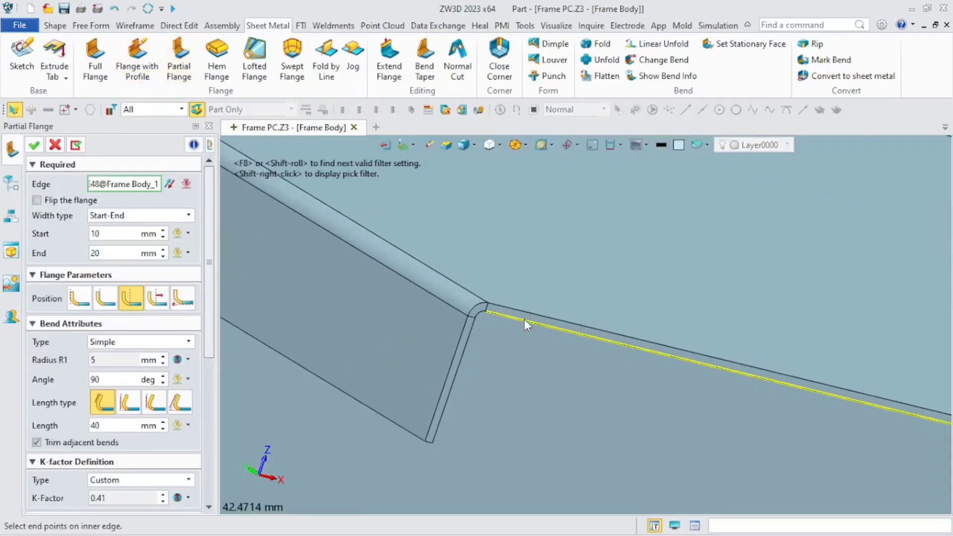
scroll(517, 351, "down", 3)
middle_click_drag(518, 354, 449, 331)
right_click_drag(439, 405, 416, 410)
scroll(189, 337, "down", 2)
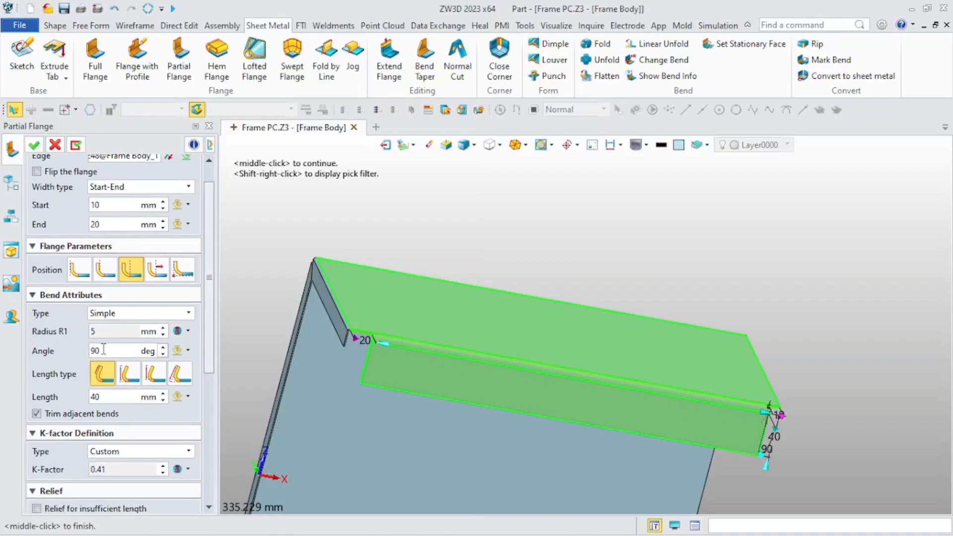
- Set the partial flange's length to 10 mm and its bend radius to 1 mm
left_click(108, 392)
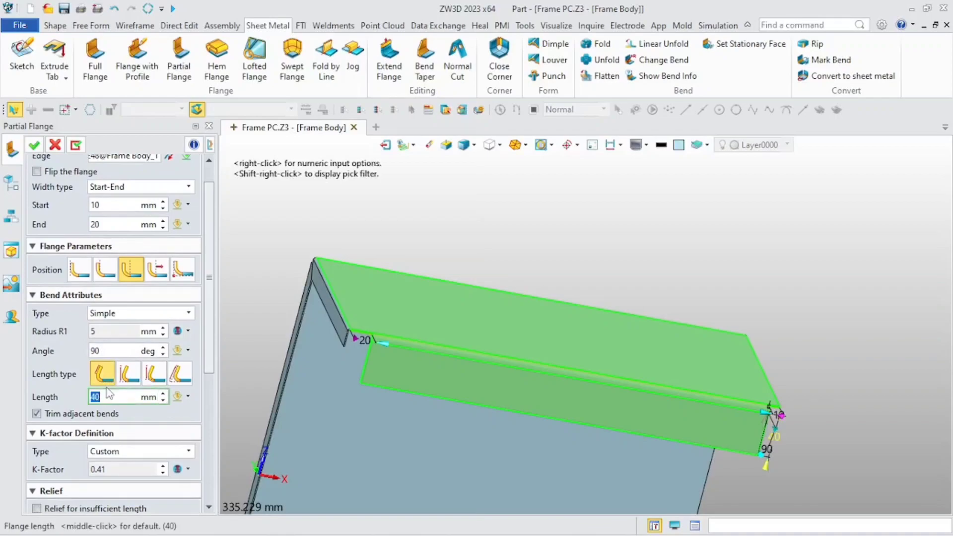
type("10")
key("Return")
left_click(190, 333)
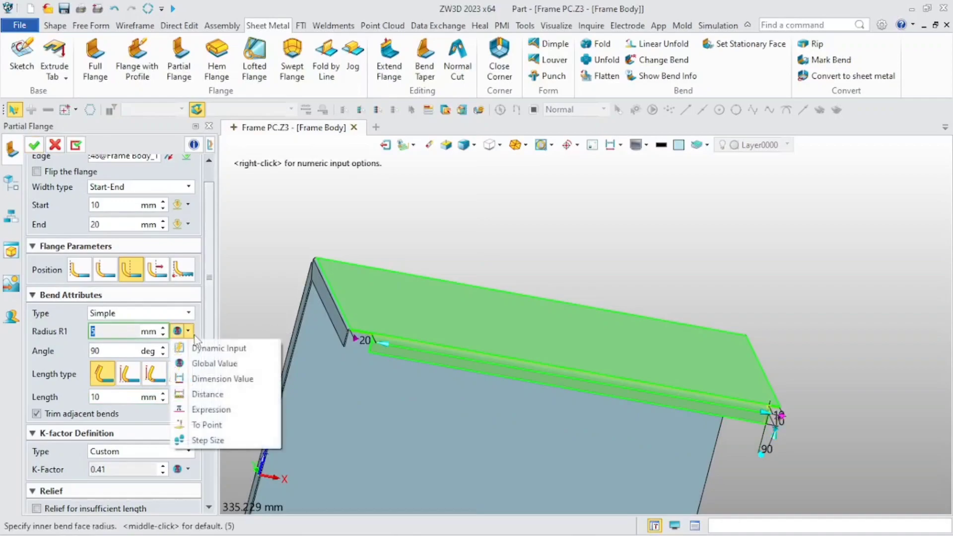
left_click(197, 355)
type("1")
key("Return")
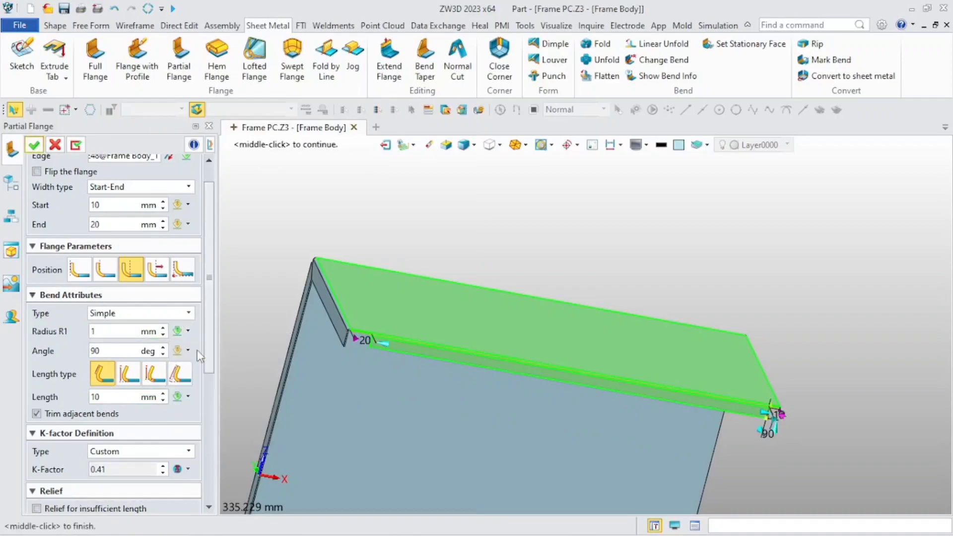
- Create the top panel's partial flange and a matching one on the base plate's free long edge, with 10 mm start and 20 mm end
left_click(144, 331)
scroll(301, 223, "down", 3)
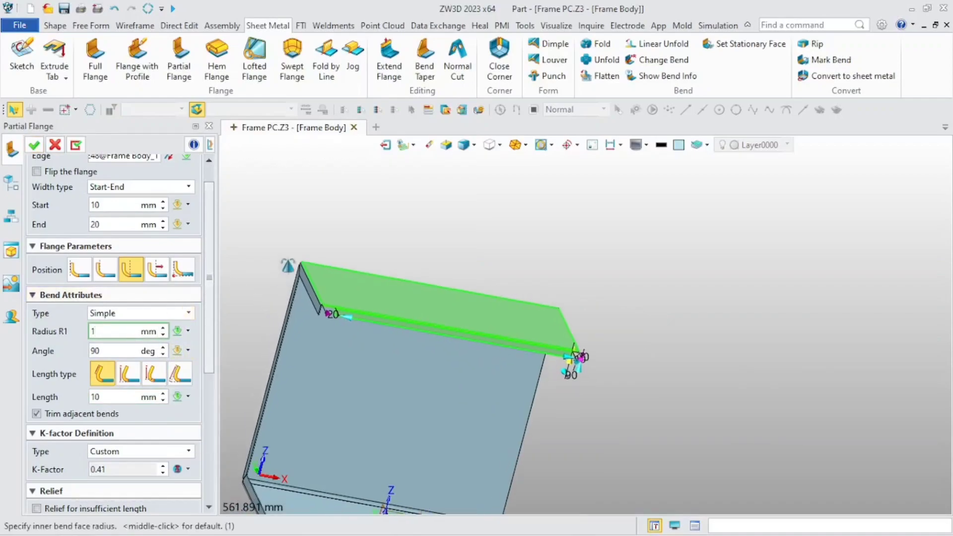
left_click(76, 144)
scroll(313, 463, "up", 3)
left_click(312, 464)
left_click(33, 146)
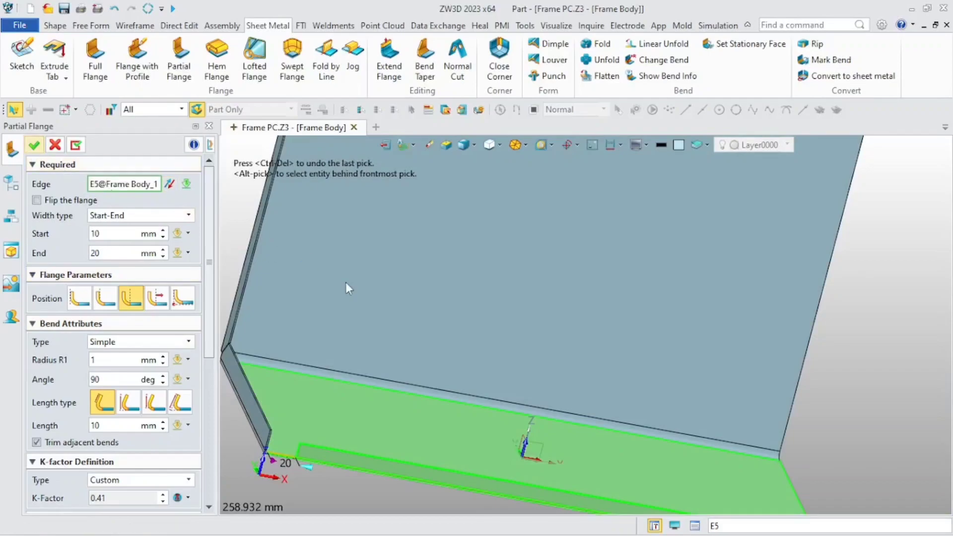
- Start a Full Flange on the upright wall's free vertical edge, using the offset position with a 10 mm offset
scroll(397, 359, "down", 4)
right_click_drag(397, 362, 385, 369)
left_click(95, 62)
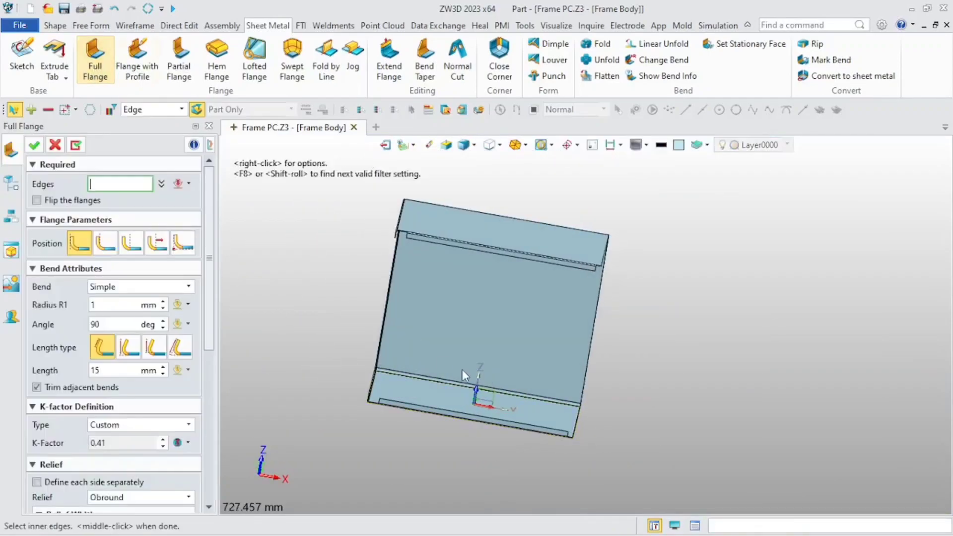
right_click_drag(464, 369, 427, 373)
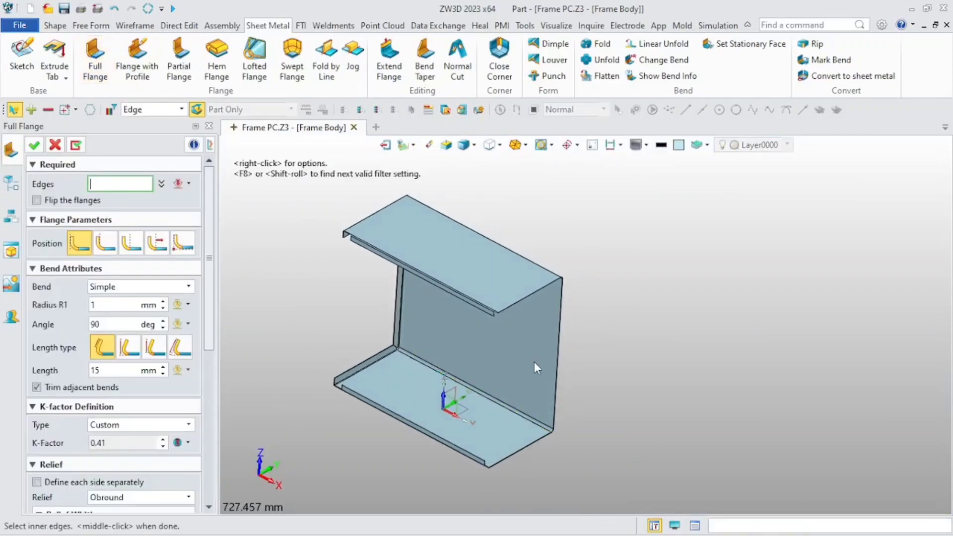
scroll(546, 367, "up", 5)
left_click(585, 397)
scroll(581, 395, "down", 2)
right_click_drag(575, 392, 529, 407)
left_click(157, 243)
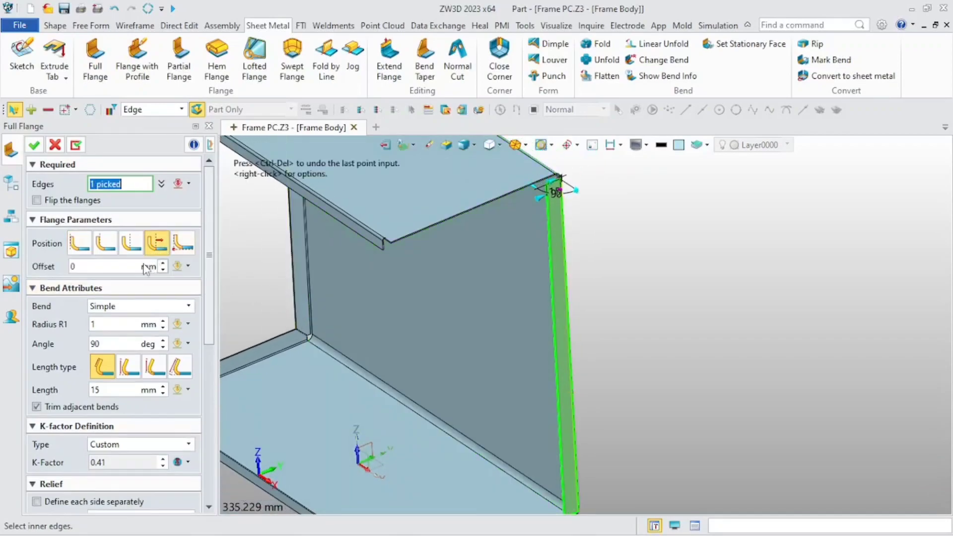
left_click(140, 266)
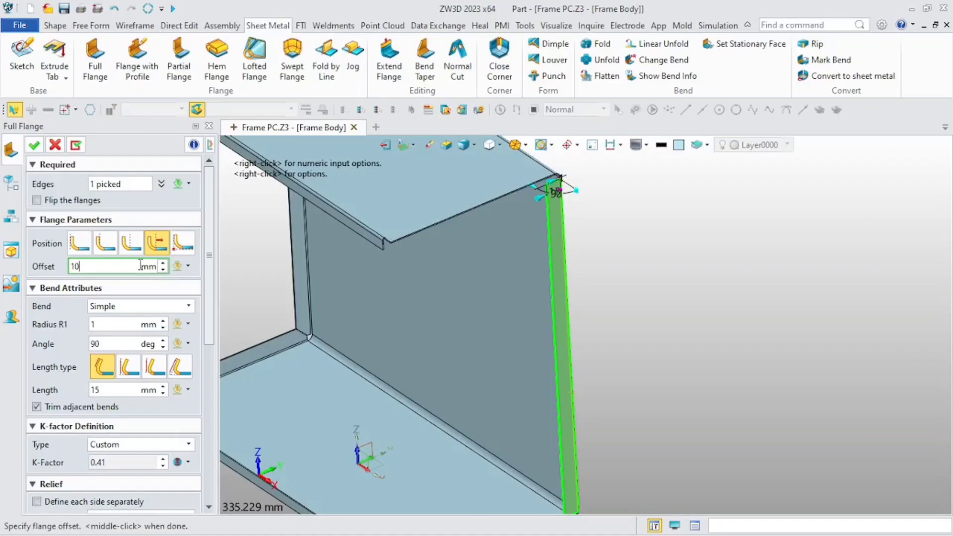
type("10")
key("Return")
- Change the wall flange's bend type to S bend, set its length to 4 mm, and create it
left_click(140, 307)
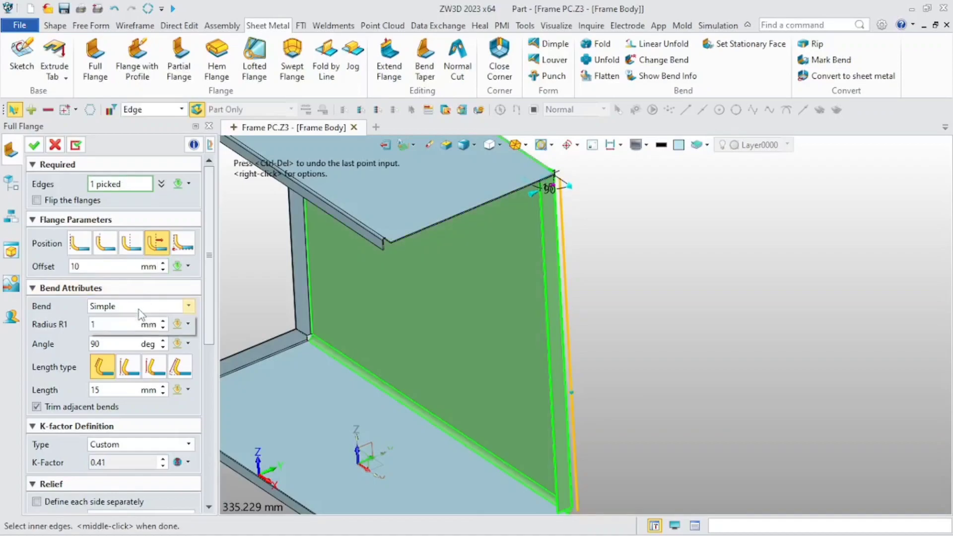
left_click(114, 329)
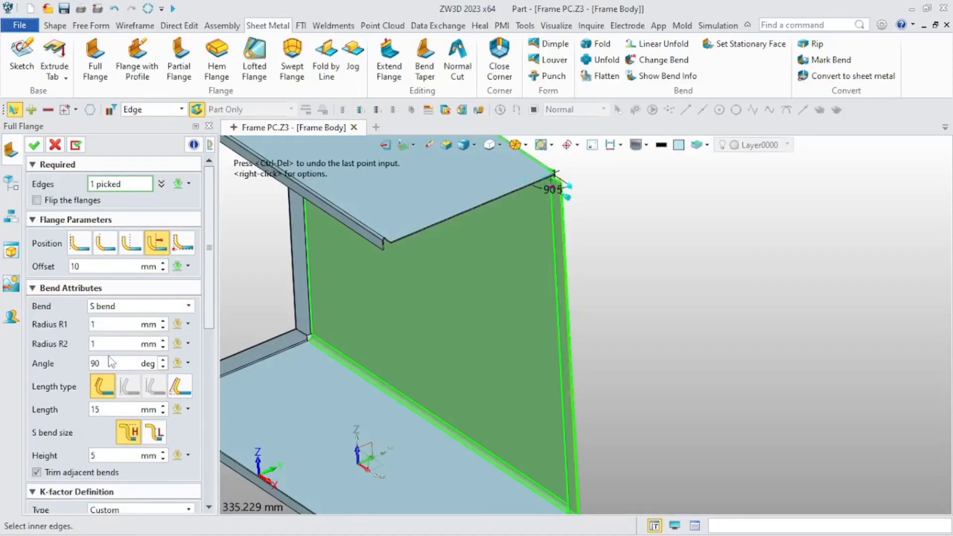
left_click(110, 344)
left_click(113, 408)
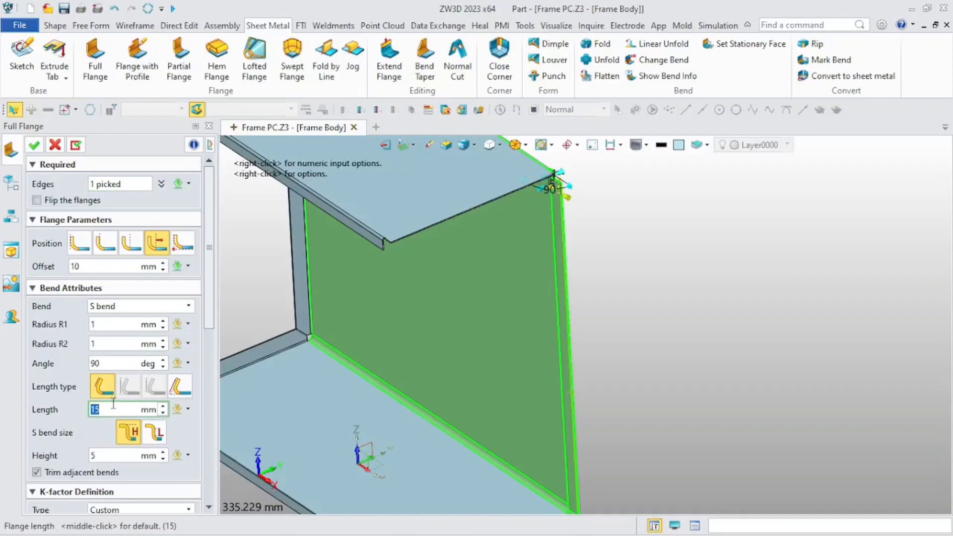
type("4")
left_click(112, 455)
right_click_drag(516, 311, 492, 332)
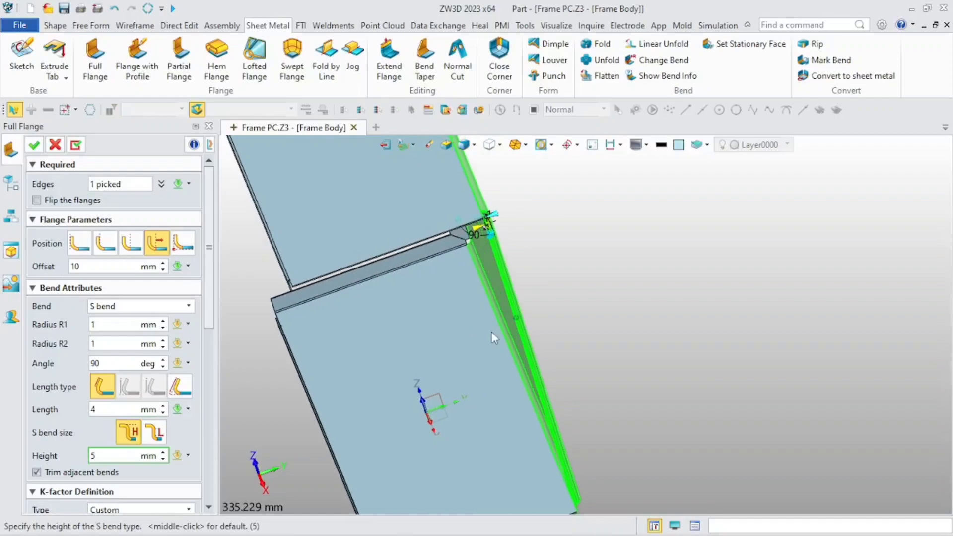
left_click(79, 148)
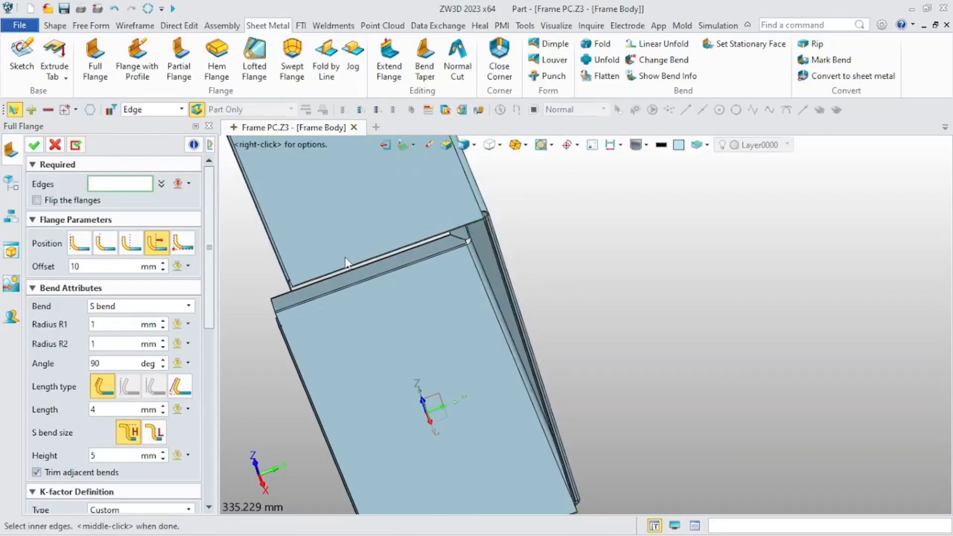
- Create a Full Flange on the top panel's open short edge with the same 10 mm offset, S bend and 4 mm length
scroll(446, 229, "up", 5)
left_click(462, 228)
scroll(463, 248, "down", 8)
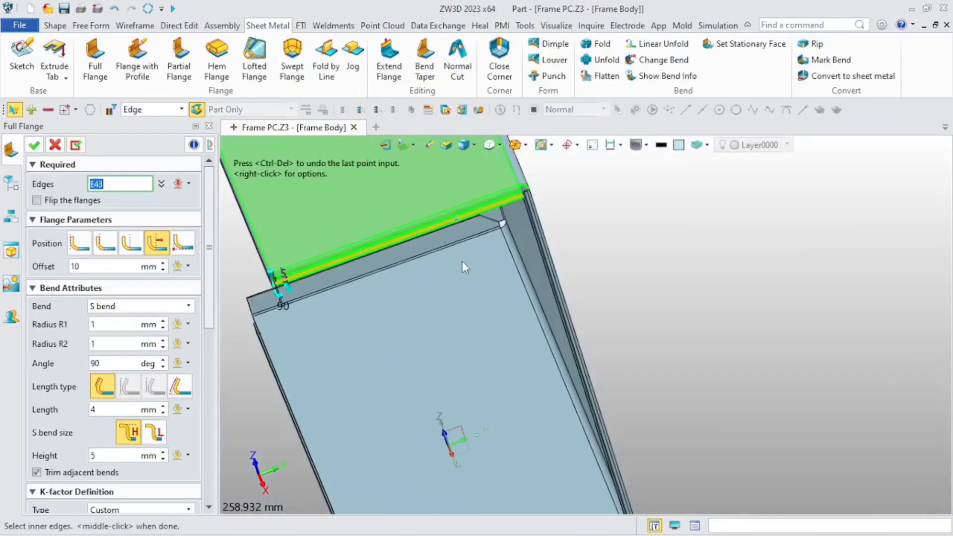
middle_click(490, 433)
scroll(488, 429, "down", 2)
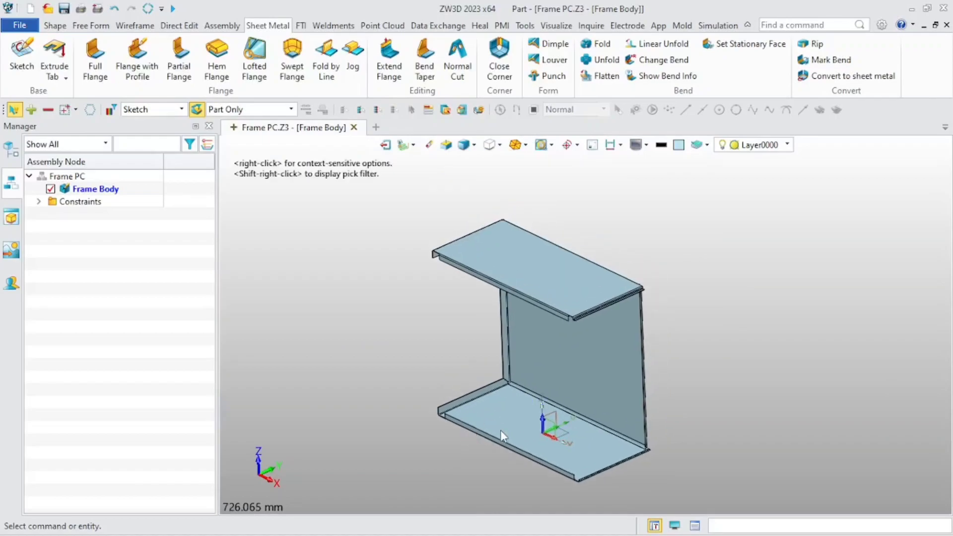
- Set the face color of the whole Frame Body to RGB 35, 60, 60
left_click(552, 26)
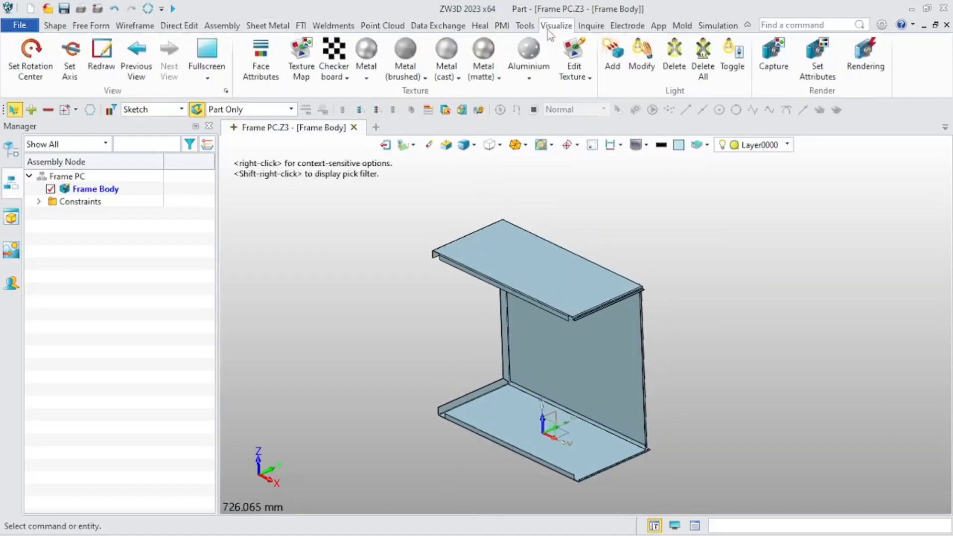
left_click(266, 56)
left_click(514, 300)
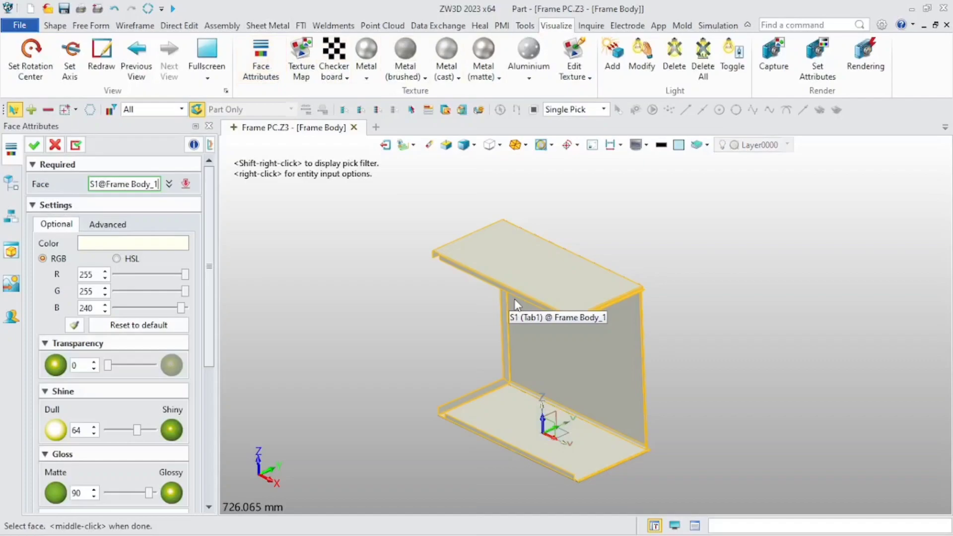
left_click(139, 242)
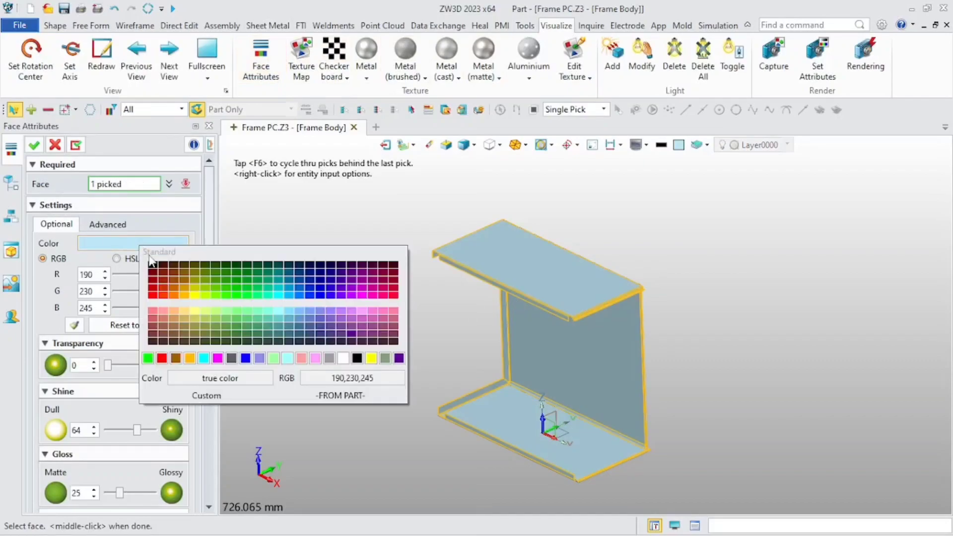
left_click(152, 268)
left_click_drag(117, 276, 134, 307)
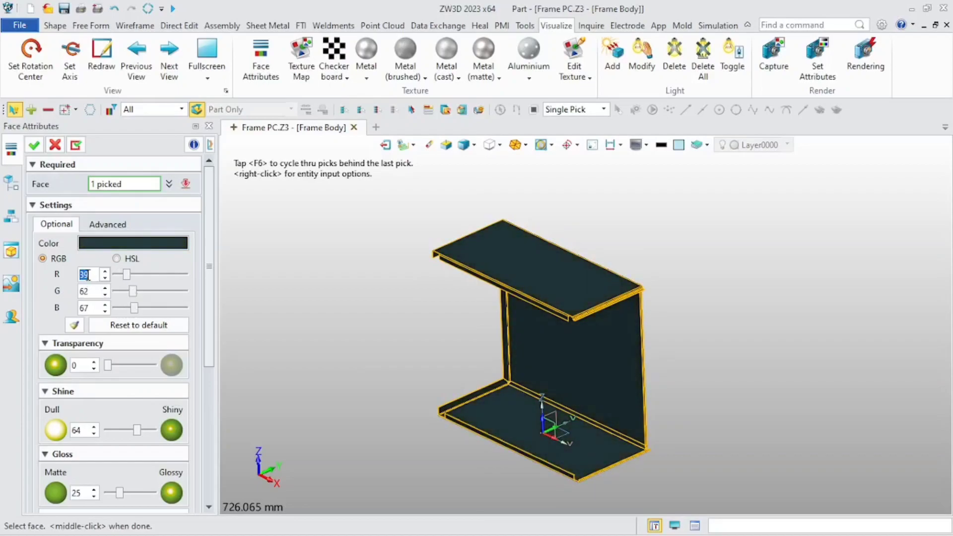
type("35")
left_click(89, 291)
type("60")
double_click(91, 308)
type("60")
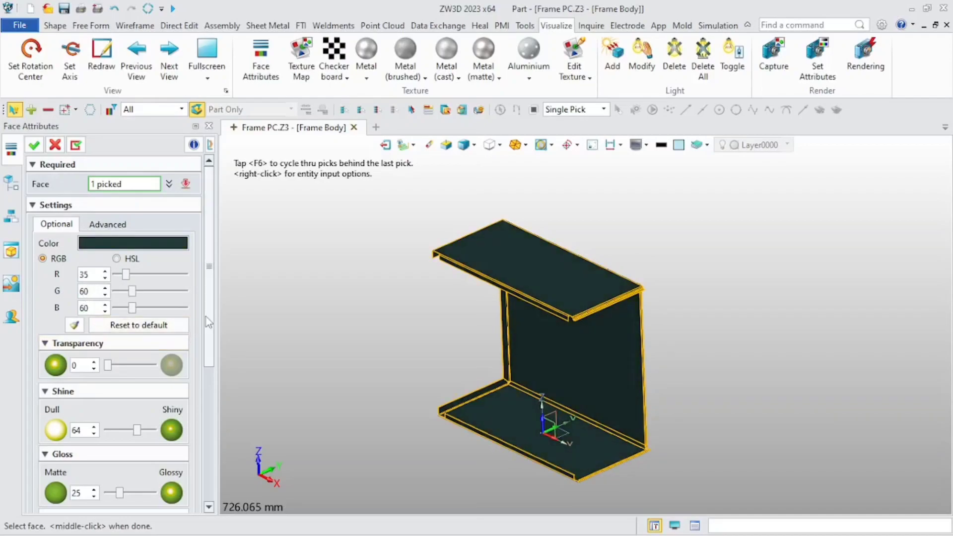
- Set the Frame Body's shine to 42 and gloss to 68, and apply the face attributes
scroll(210, 327, "down", 1)
left_click_drag(119, 462, 125, 462)
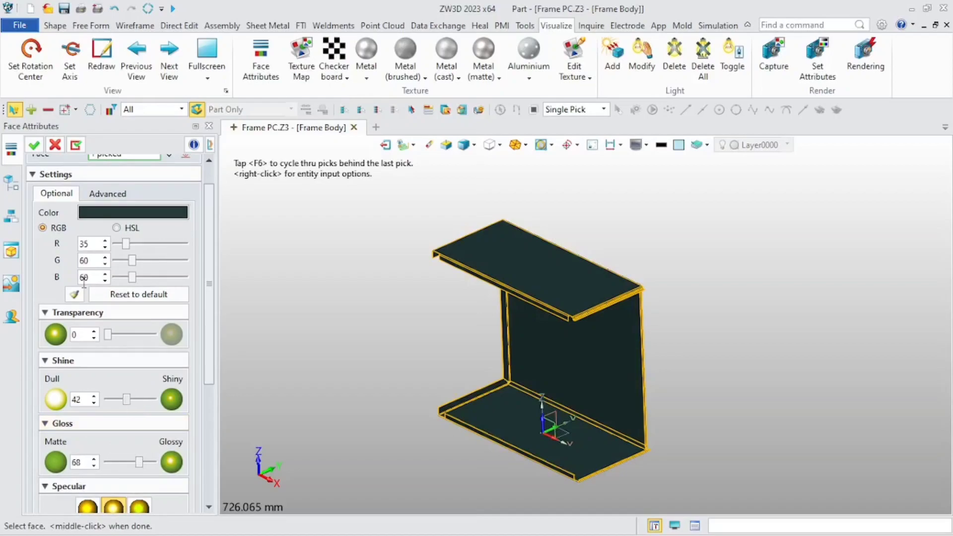
left_click(34, 144)
scroll(428, 397, "up", 3)
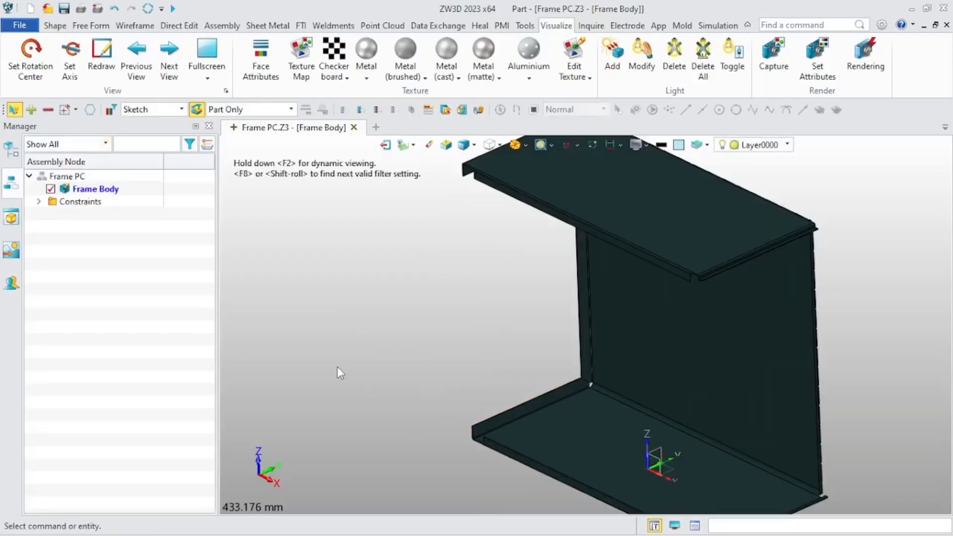
scroll(258, 383, "down", 3)
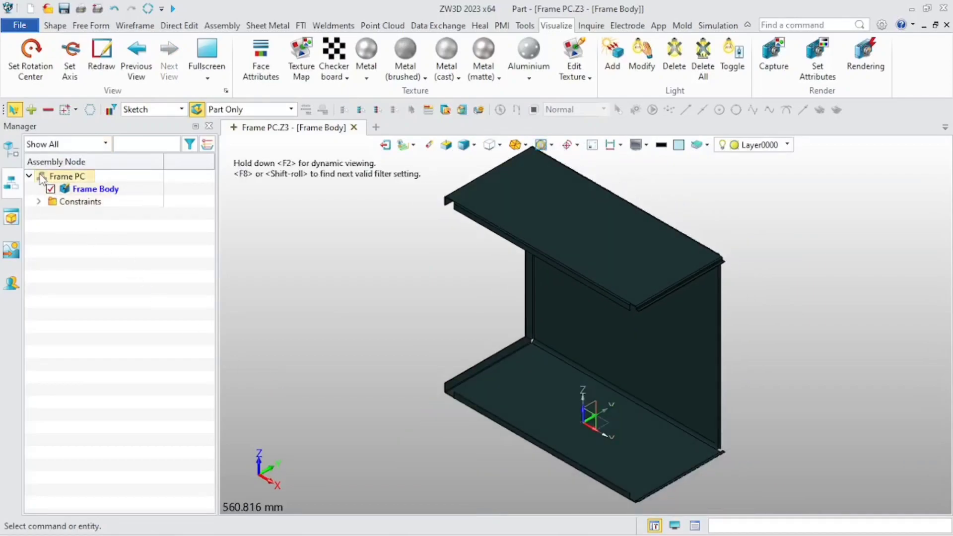
- Return from the Frame Body part to the Frame PC assembly
left_click(30, 58)
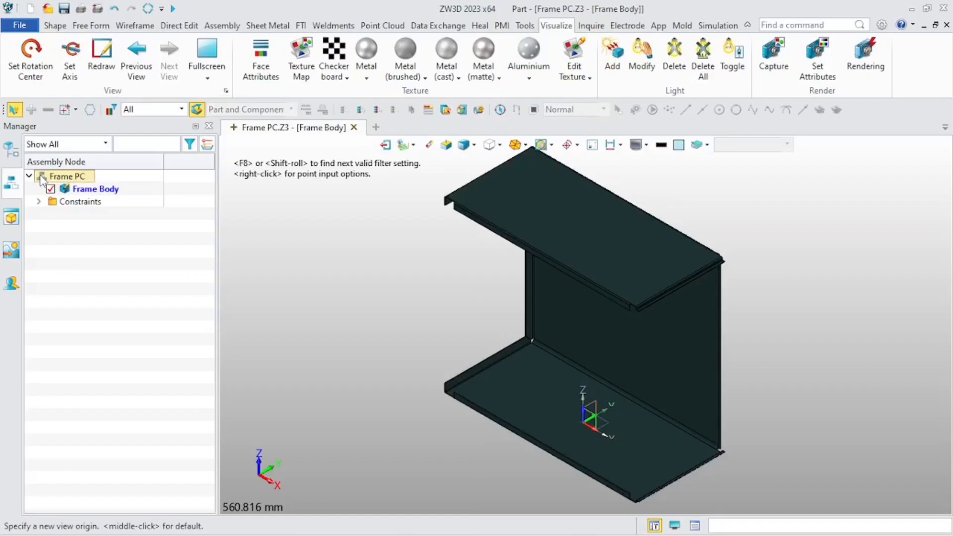
middle_click(223, 199)
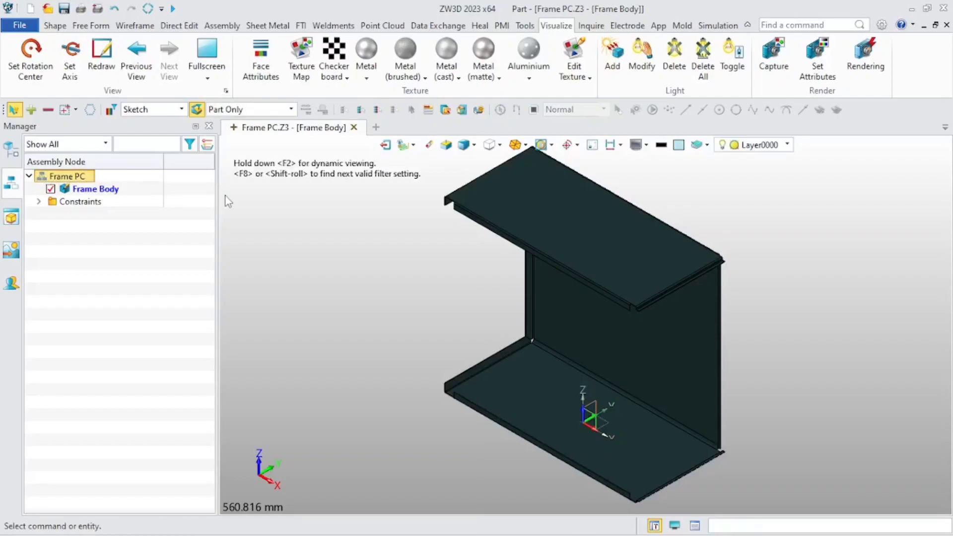
scroll(252, 176, "up", 3)
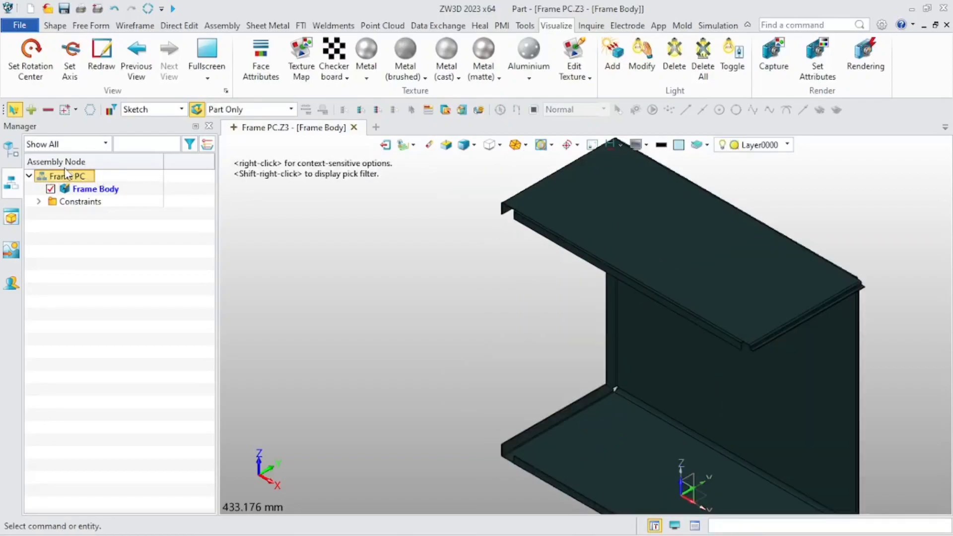
double_click(60, 176)
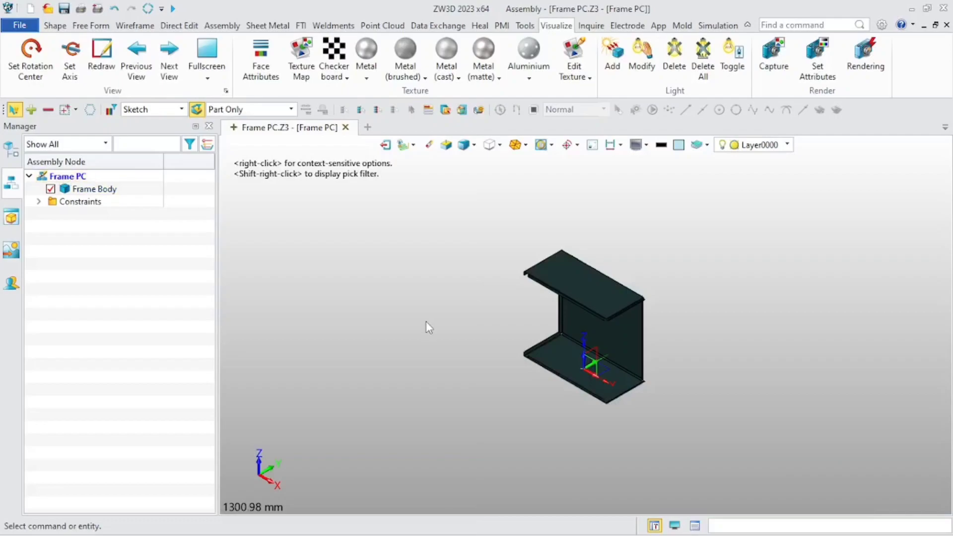
middle_click_drag(425, 321, 429, 316)
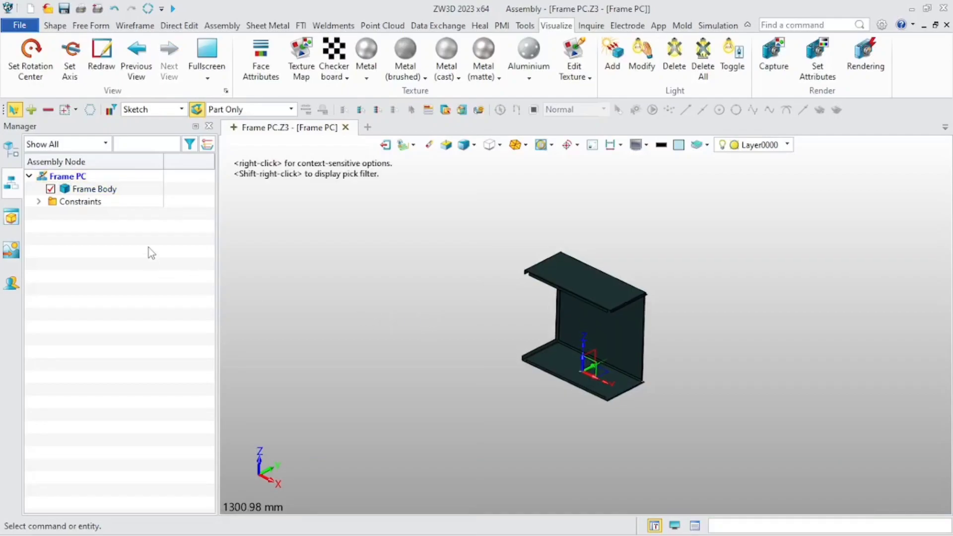
- Insert a new part component named Frame Bottom into the Frame PC assembly, placed at the default frame
right_click(73, 177)
left_click(115, 217)
left_click(119, 215)
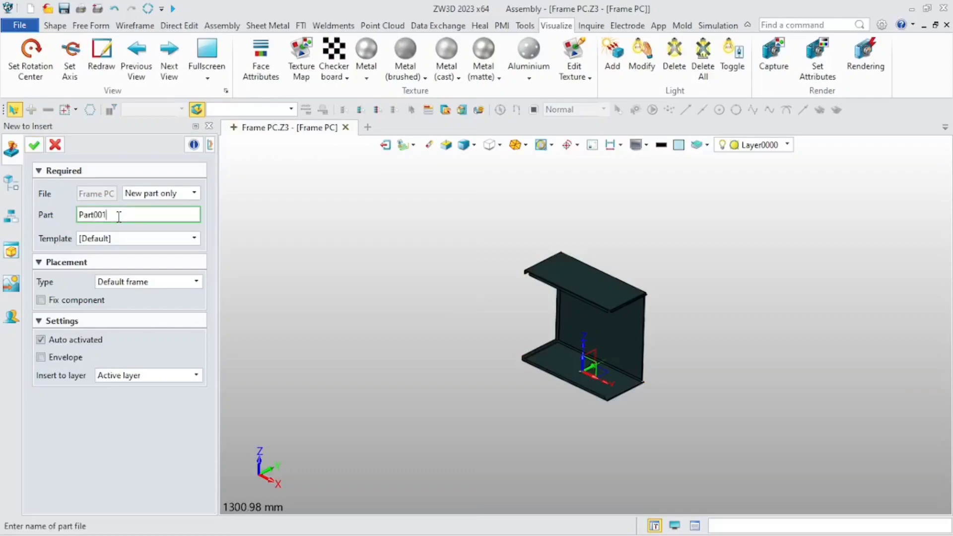
double_click(118, 216)
key("BackSpace")
type("Frame Bottom")
key("Return")
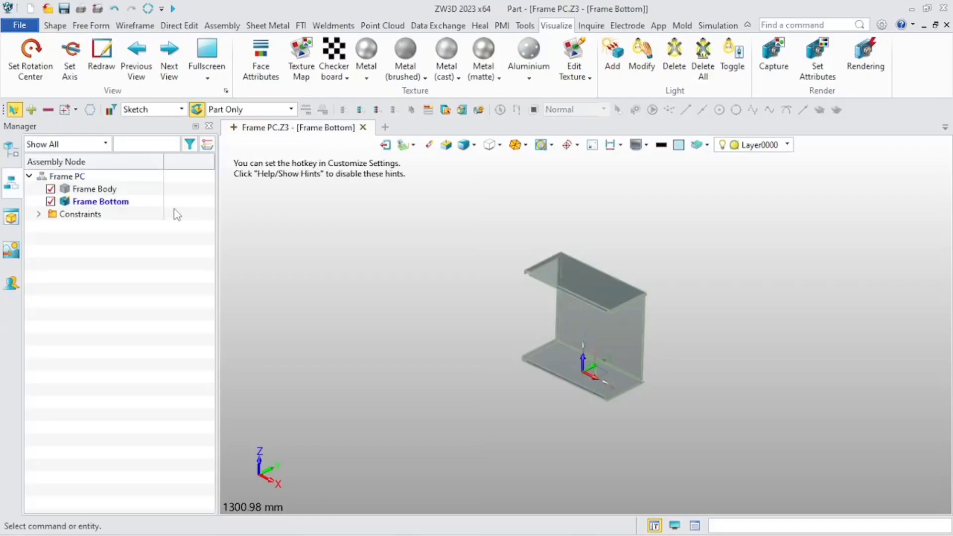
- Create an associative plane reference in Frame Bottom from the upright end flange face of the Frame Body's base plate
left_click(222, 26)
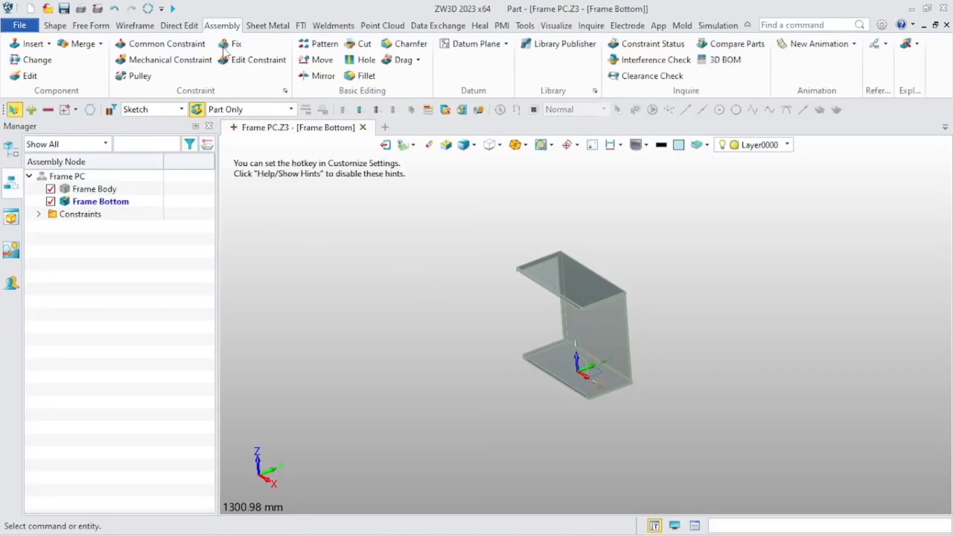
left_click(874, 44)
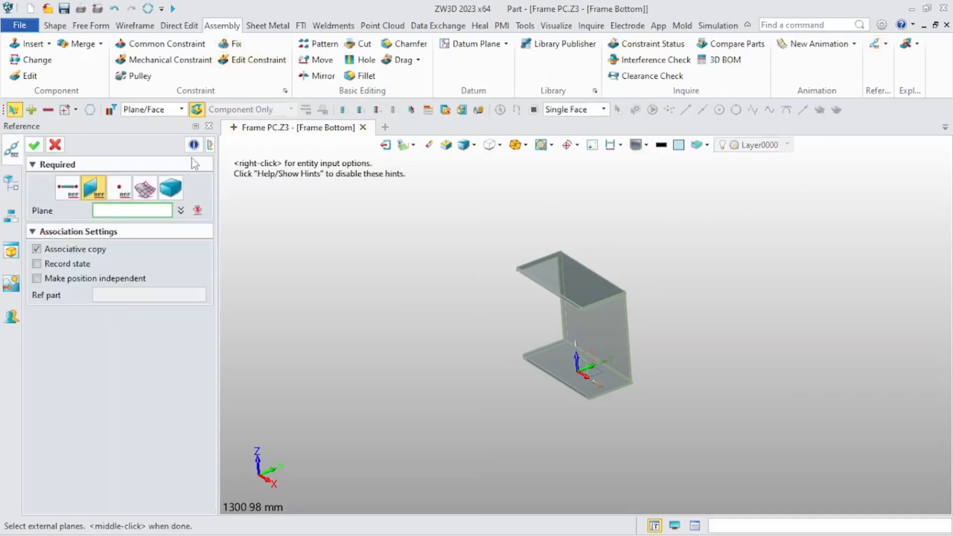
scroll(522, 344, "up", 5)
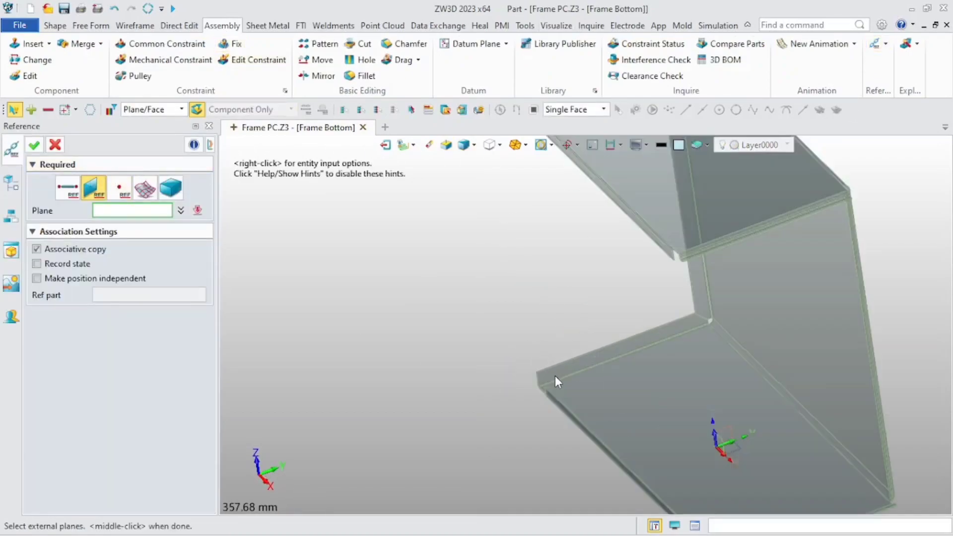
left_click(555, 374)
scroll(395, 282, "down", 1)
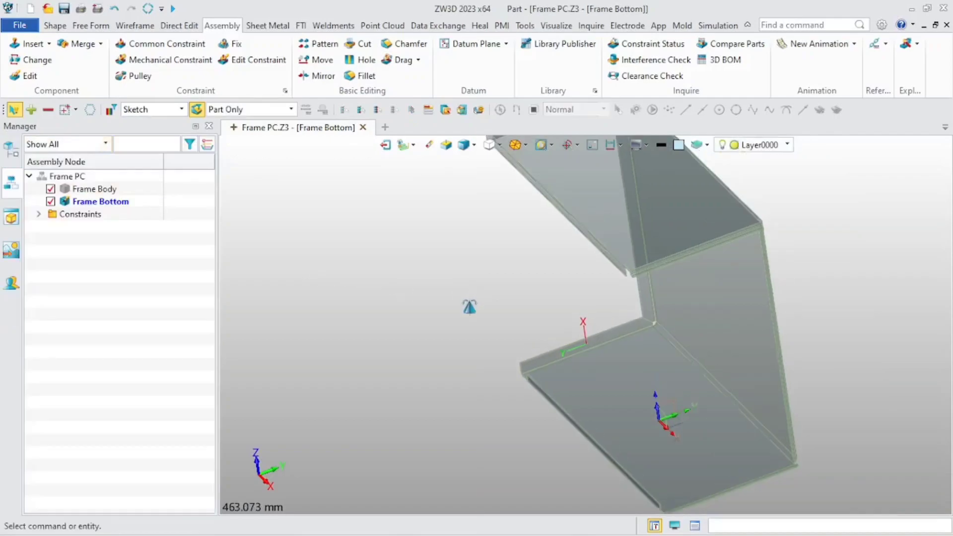
- Start a sketch on the referenced plane at the base plate's end flange
left_click(269, 26)
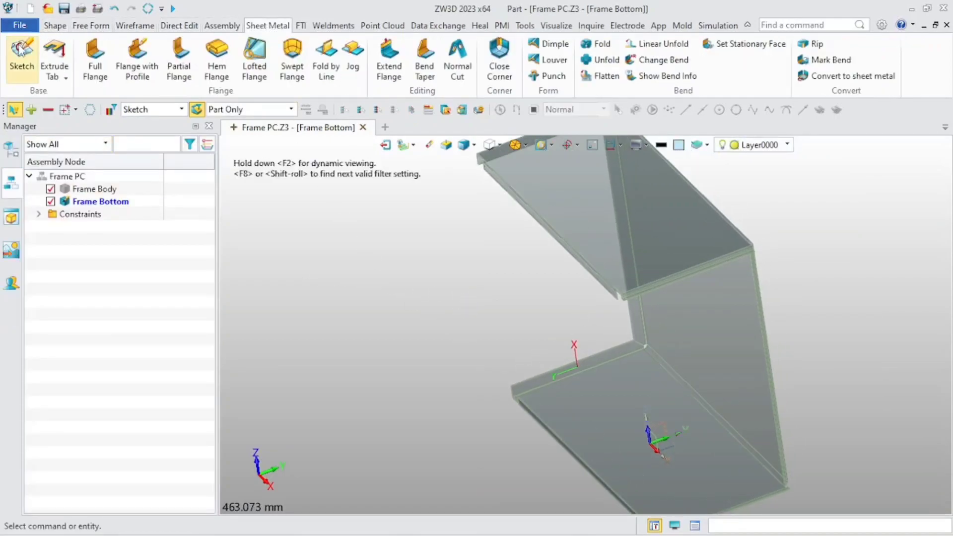
left_click(21, 56)
left_click(556, 368)
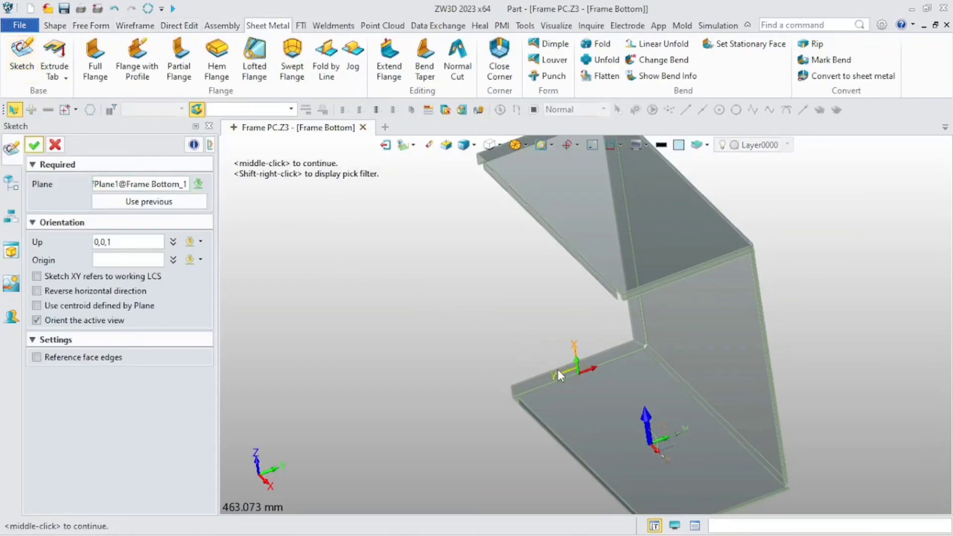
middle_click(326, 291)
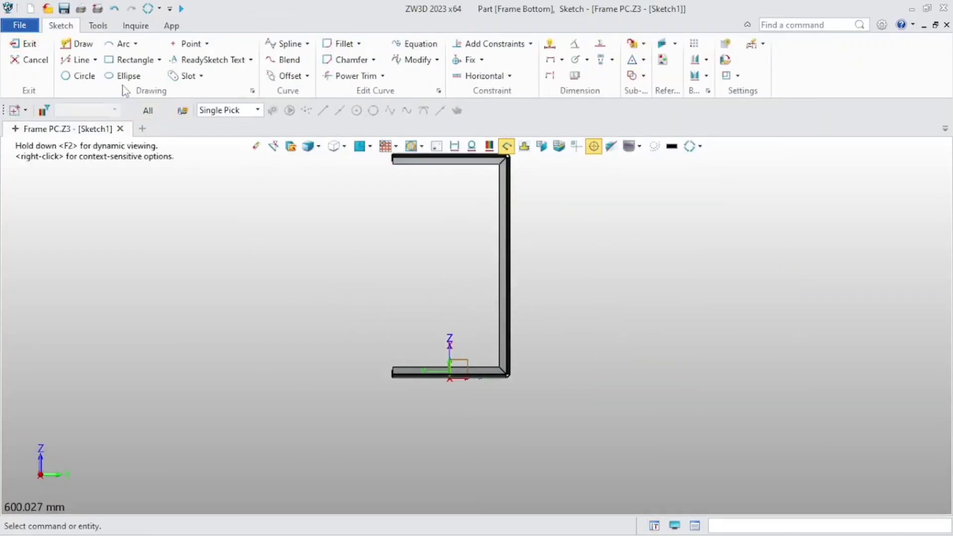
- Begin a corner-to-corner rectangle with its first corner snapped to the curvature quadrant at the Frame Body's upper bend beside the side wall
left_click(131, 59)
middle_click_drag(283, 262, 372, 293)
scroll(372, 294, "up", 4)
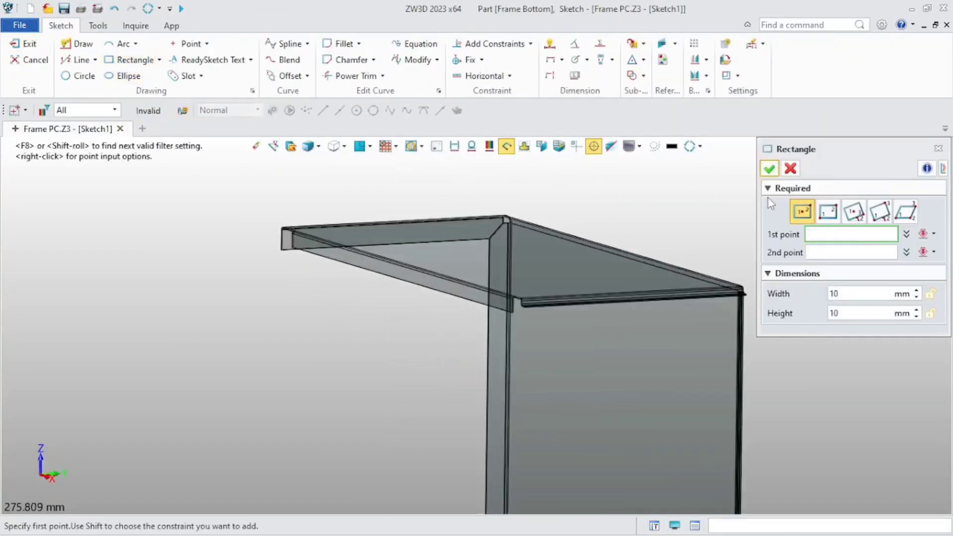
left_click(827, 212)
middle_click_drag(474, 376, 448, 338)
right_click(448, 338)
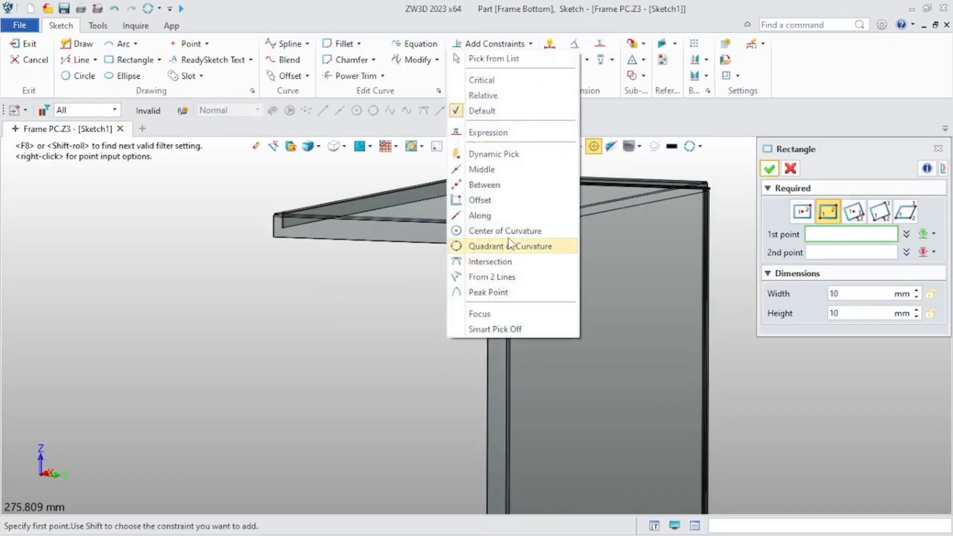
left_click(510, 246)
scroll(506, 231, "up", 4)
left_click(519, 229)
scroll(373, 325, "down", 6)
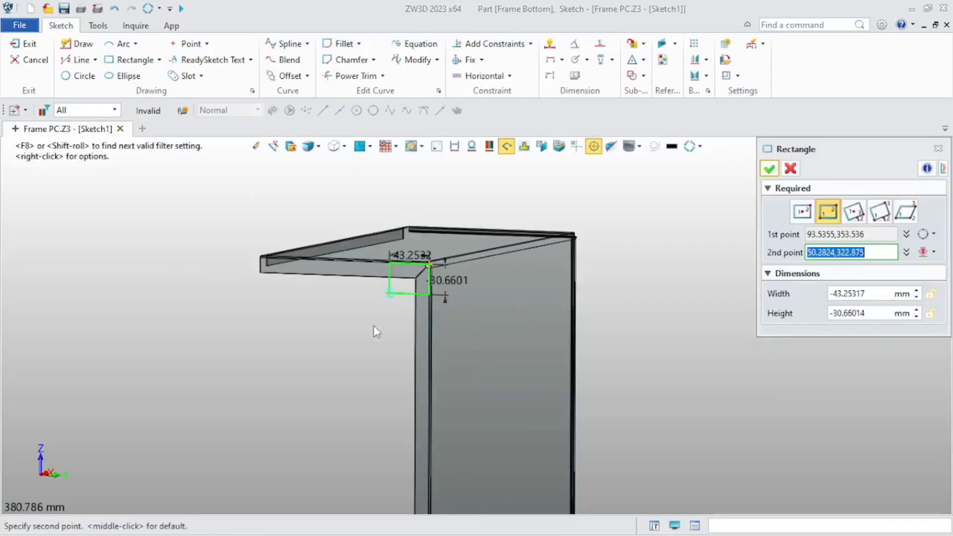
- Place the rectangle's opposite corner at the lower end flange's corner on the open side and exit the sketch
middle_click_drag(394, 223, 333, 370)
scroll(334, 370, "up", 4)
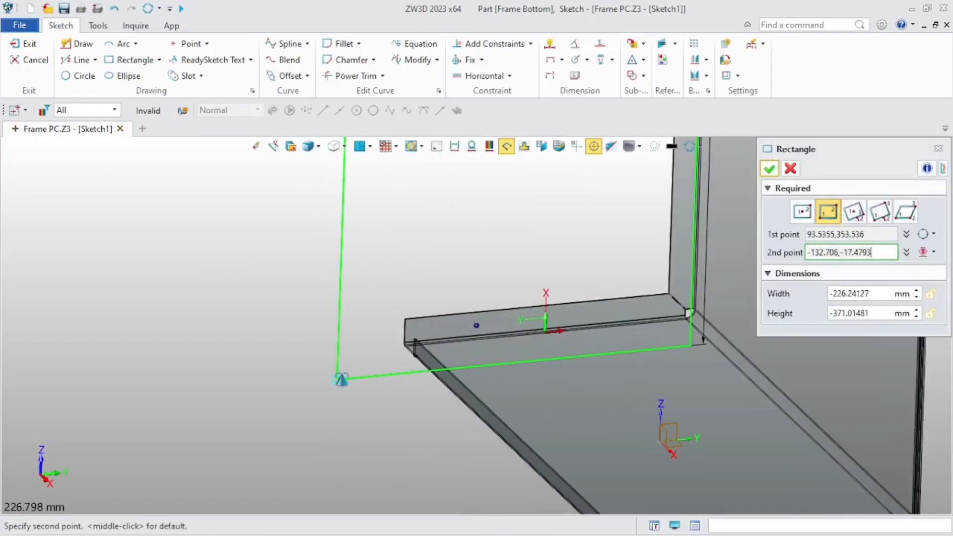
scroll(431, 353, "up", 3)
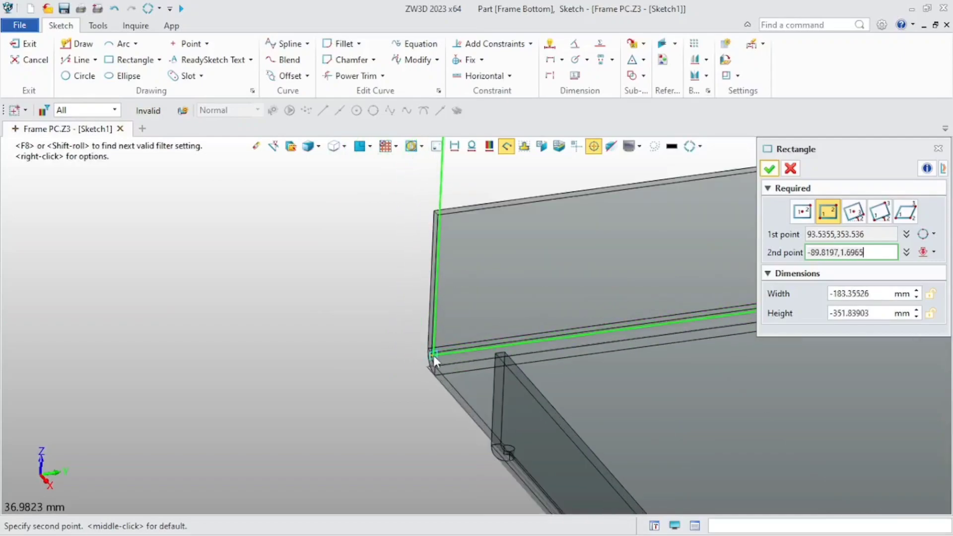
right_click(433, 356)
left_click(469, 133)
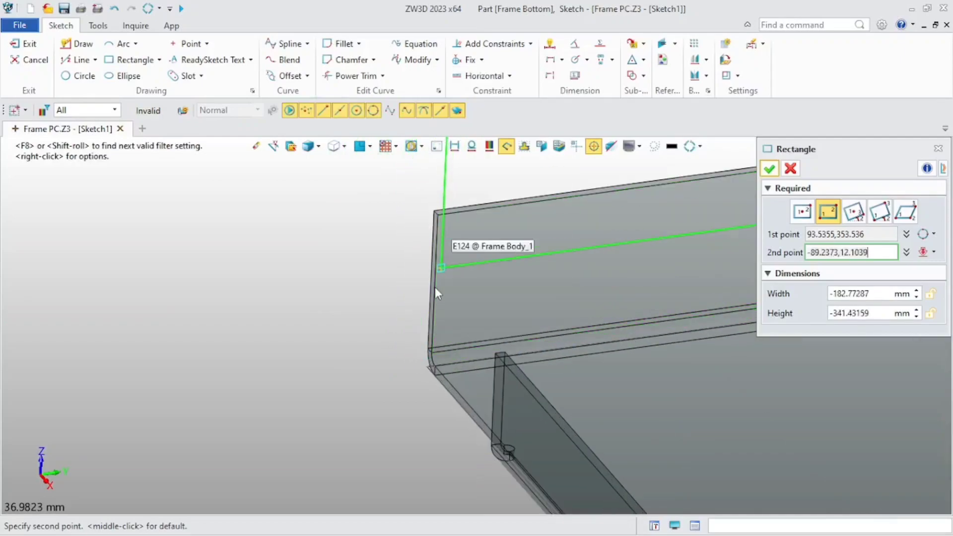
left_click(429, 350)
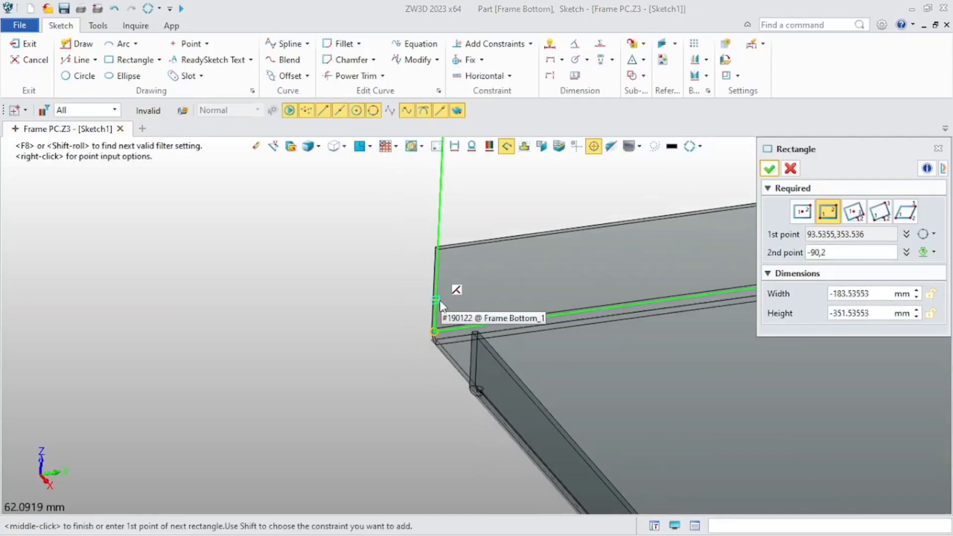
left_click(769, 169)
scroll(351, 256, "down", 4)
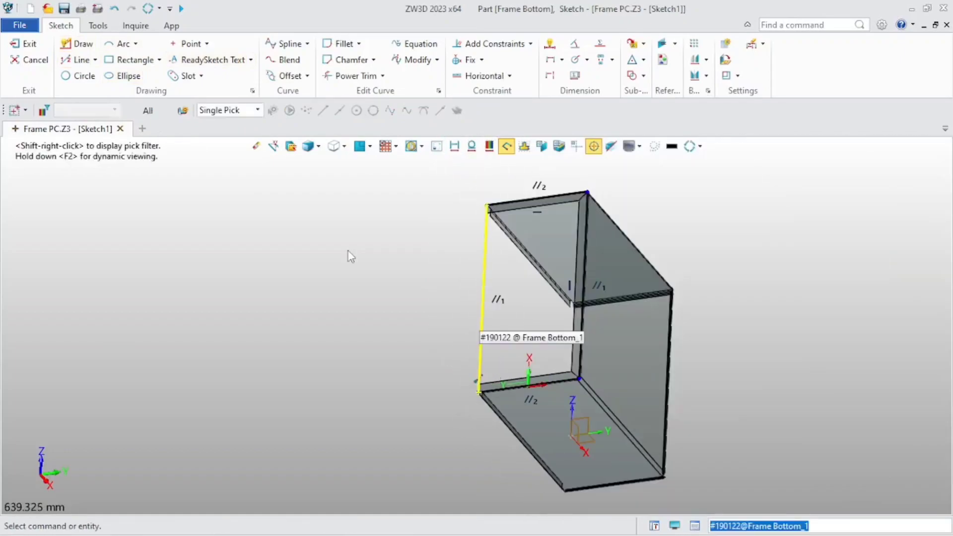
left_click(23, 44)
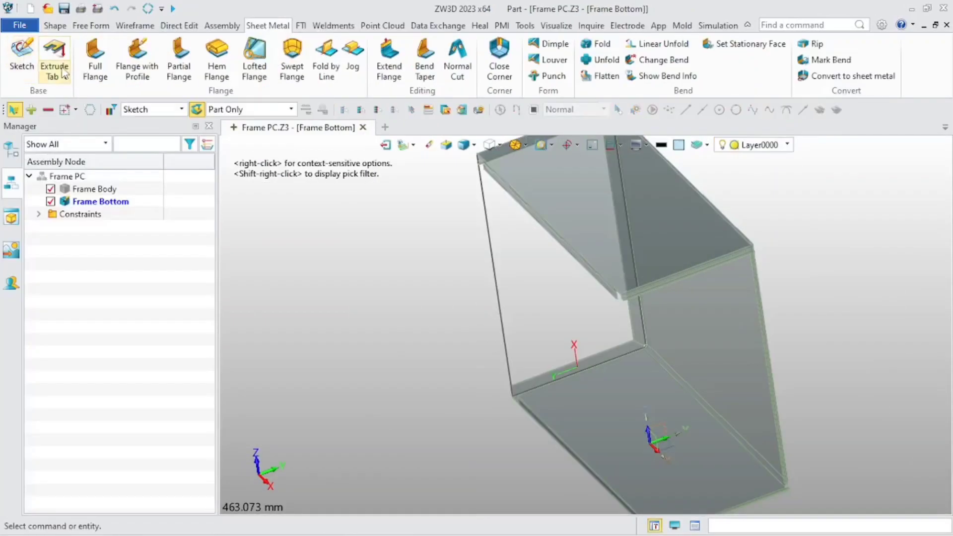
- Create a 1 mm thick Extrude Tab from the rectangle sketch as the Frame Bottom's base sheet
left_click(63, 74)
left_click(87, 98)
left_click(491, 244)
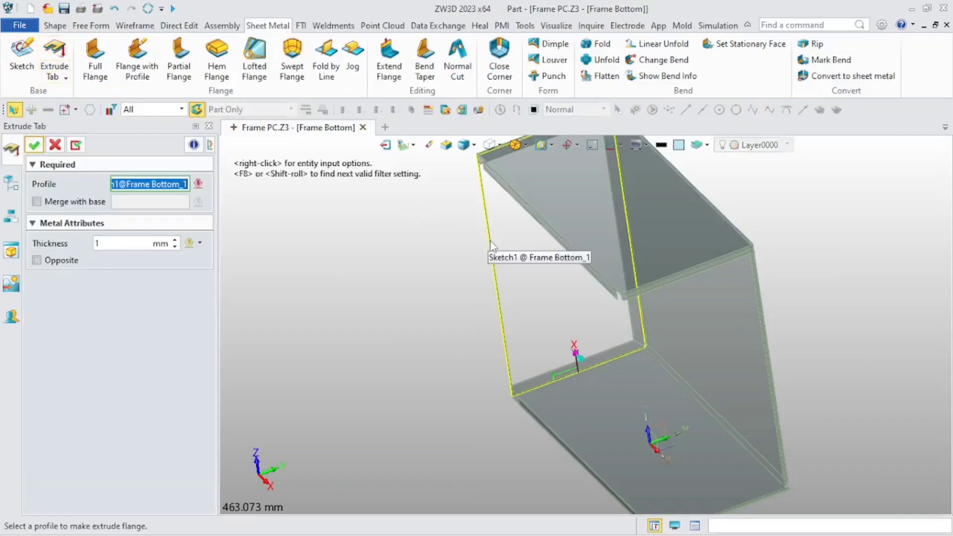
right_click_drag(486, 251, 432, 221)
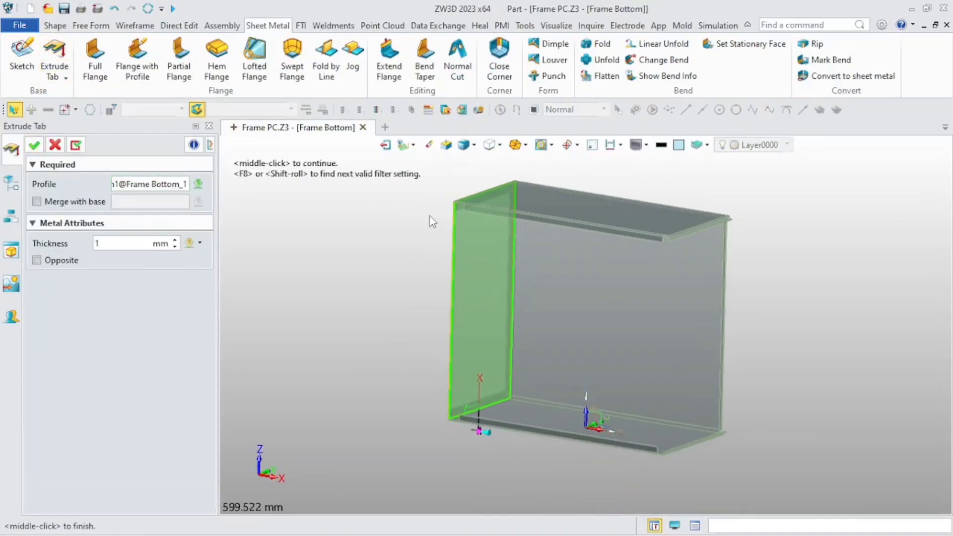
scroll(437, 224, "up", 6)
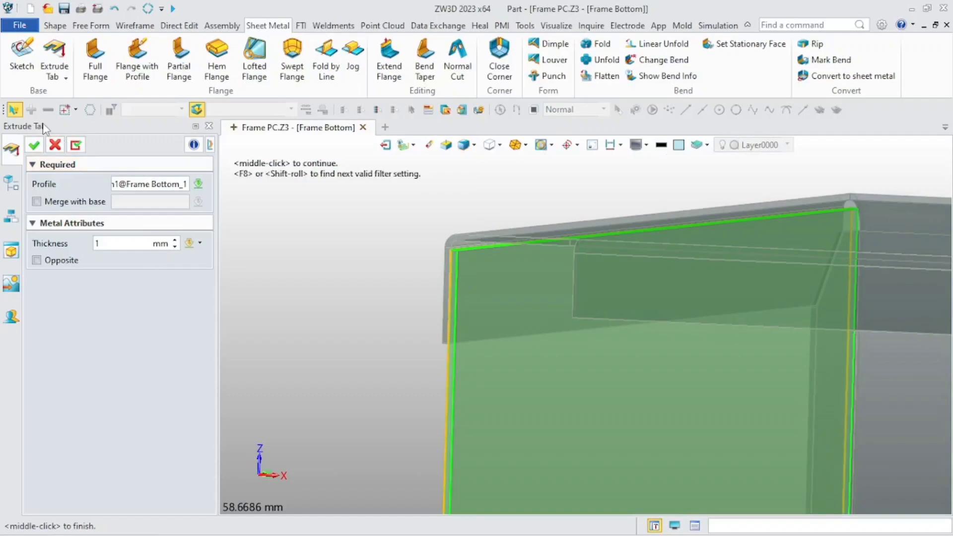
left_click(34, 145)
scroll(424, 294, "down", 3)
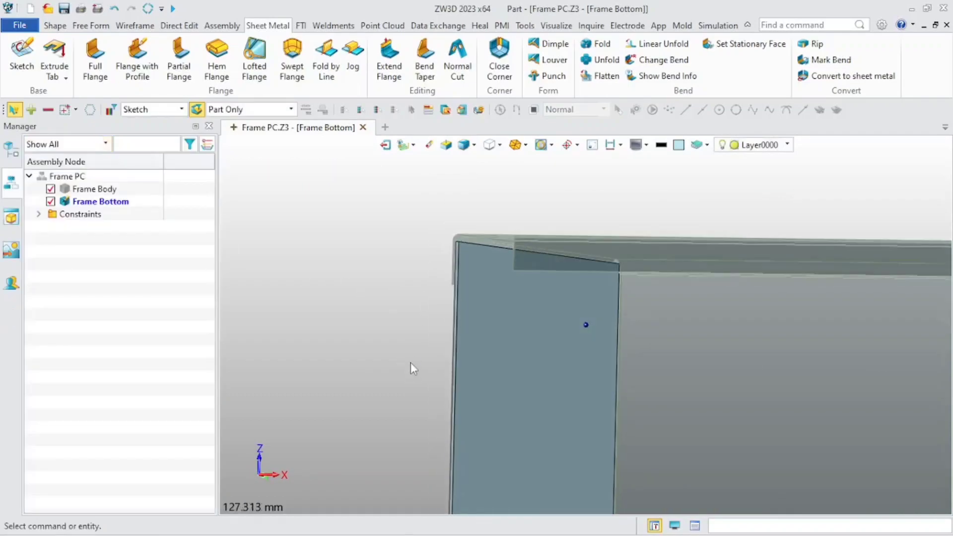
- Add a full flange along the tab's long open-side edge with 1 mm radius, 90 degree angle, 10 mm length and the first position option
left_click(96, 72)
left_click(454, 326)
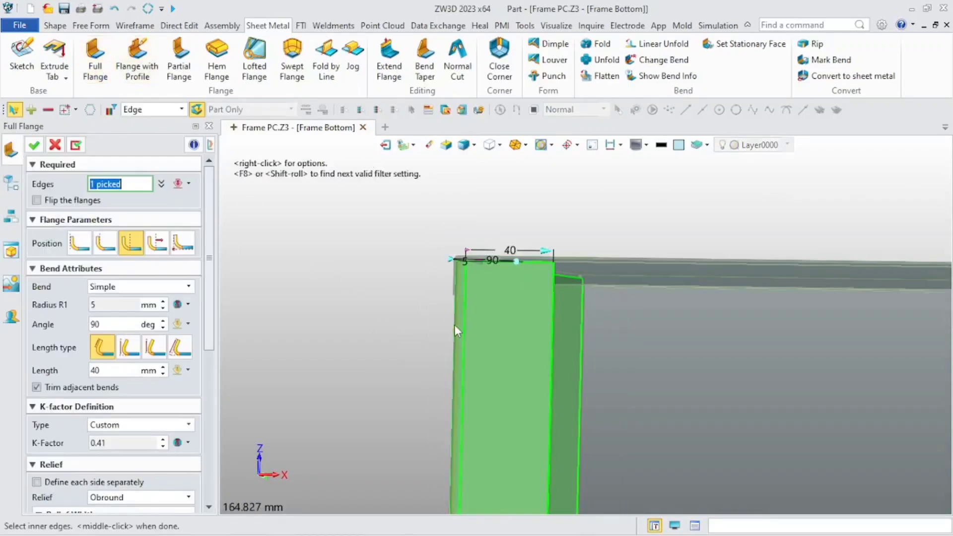
scroll(377, 347, "down", 3)
left_click(190, 304)
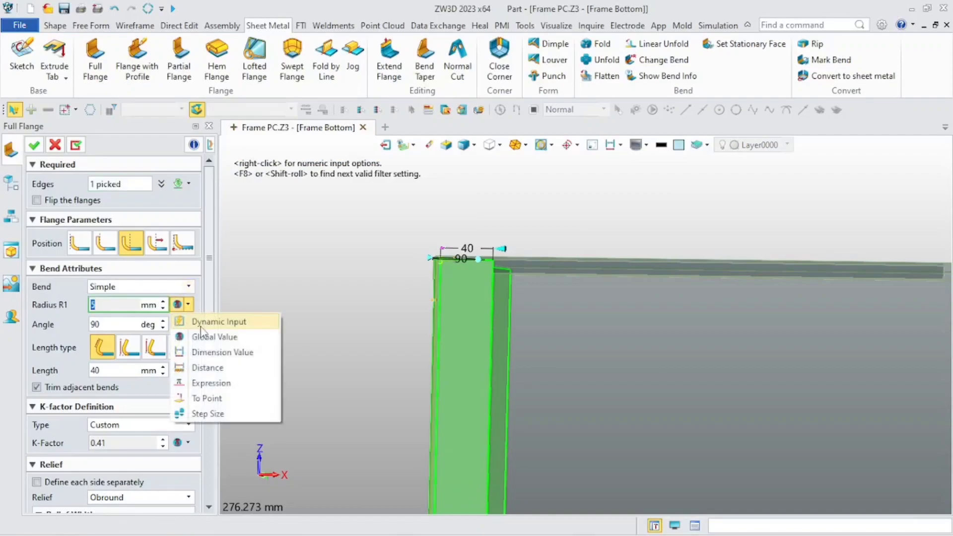
left_click(108, 306)
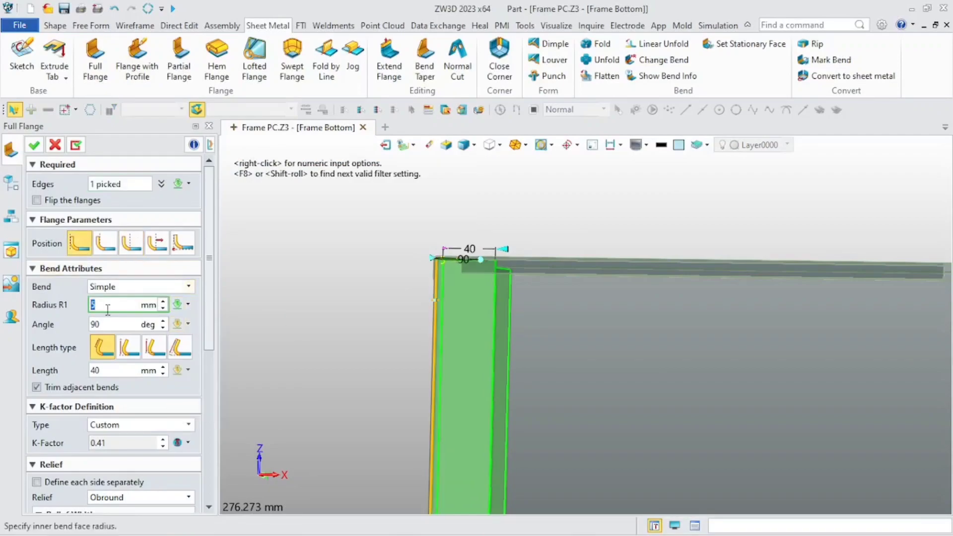
left_click(111, 373)
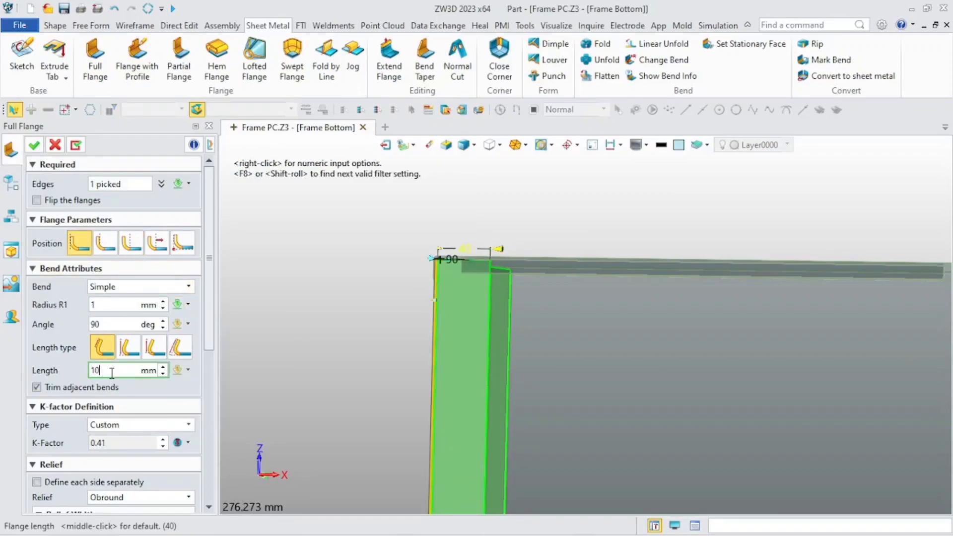
type("10")
key("Return")
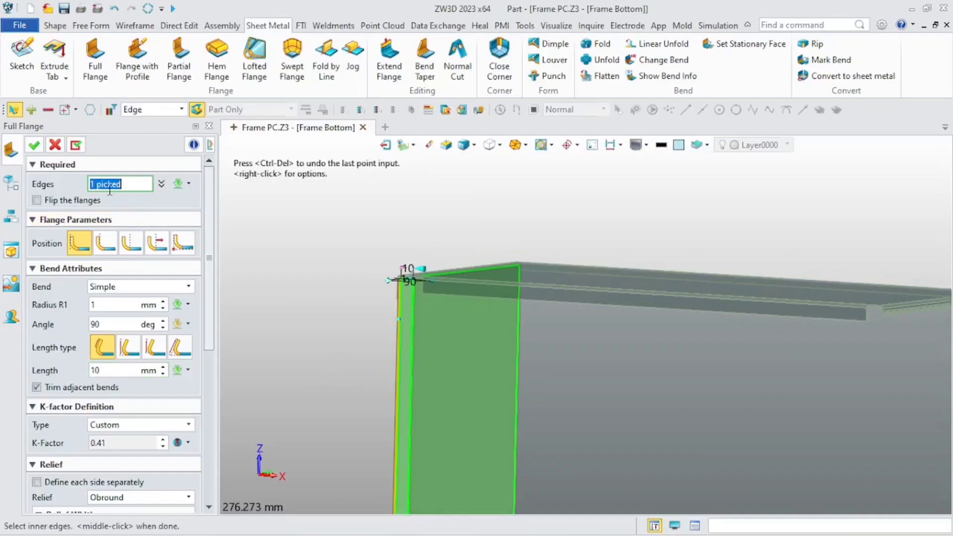
left_click(76, 145)
- Add a full flange on the tab's opposite long edge with a 1 mm bend radius and 15 mm length
scroll(511, 371, "up", 5)
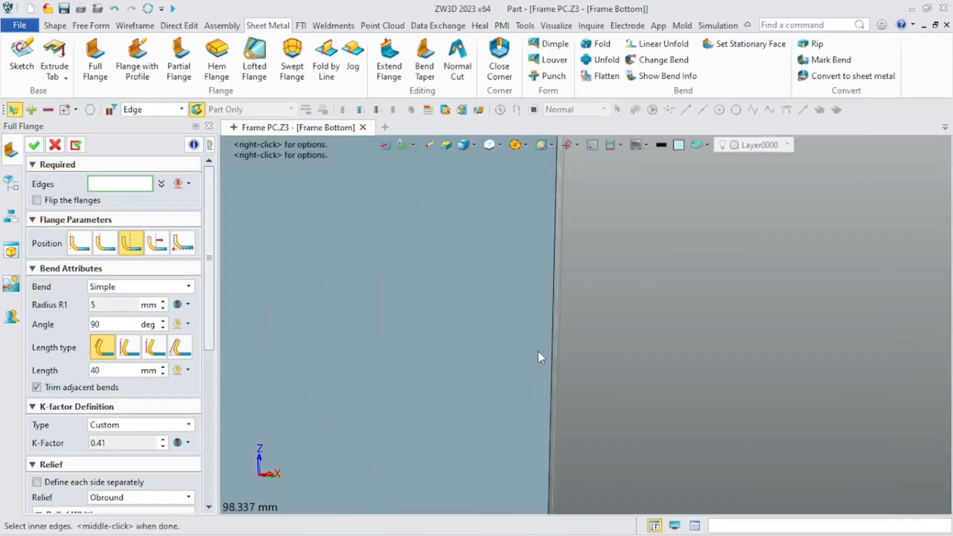
left_click(550, 348)
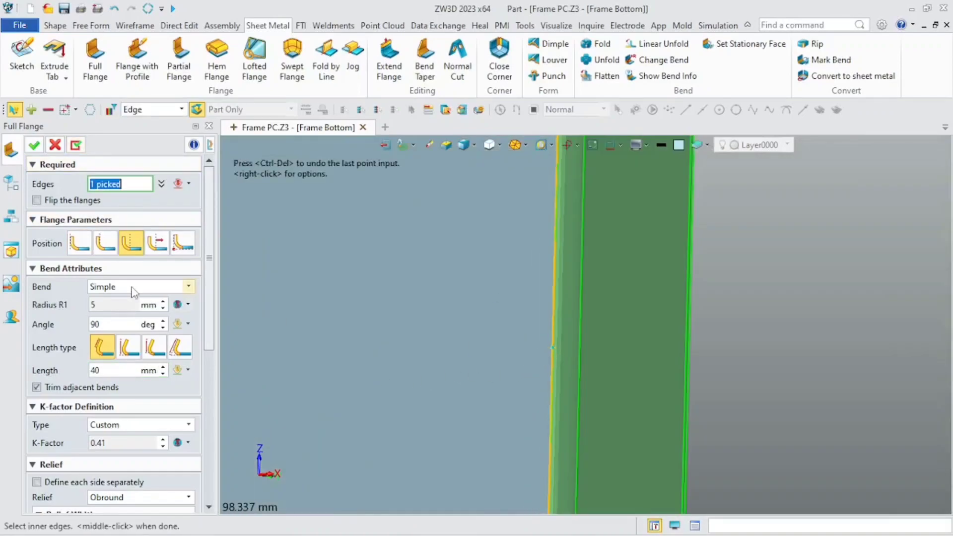
left_click(188, 305)
left_click(199, 320)
type("15")
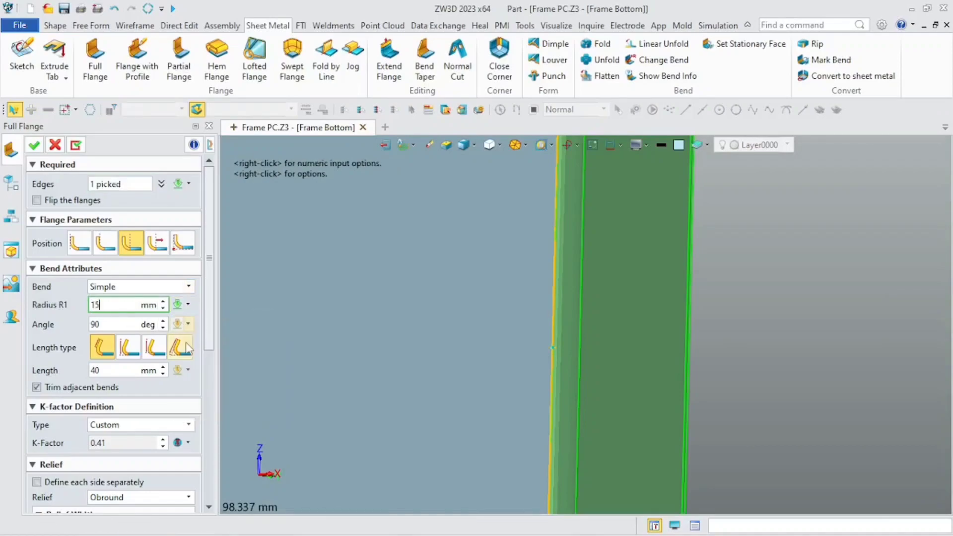
left_click(118, 370)
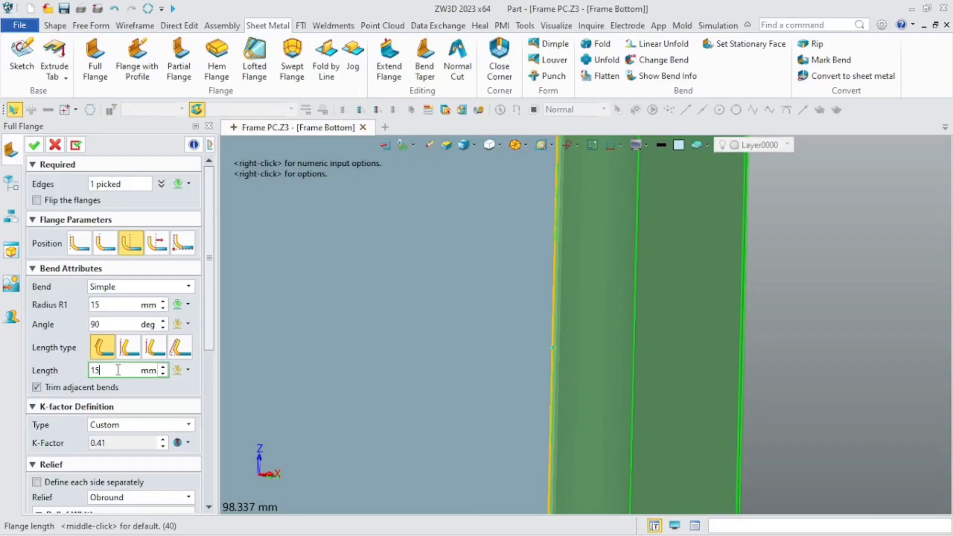
left_click(103, 306)
type("1")
left_click(34, 145)
scroll(447, 337, "down", 6)
right_click_drag(431, 361, 455, 363)
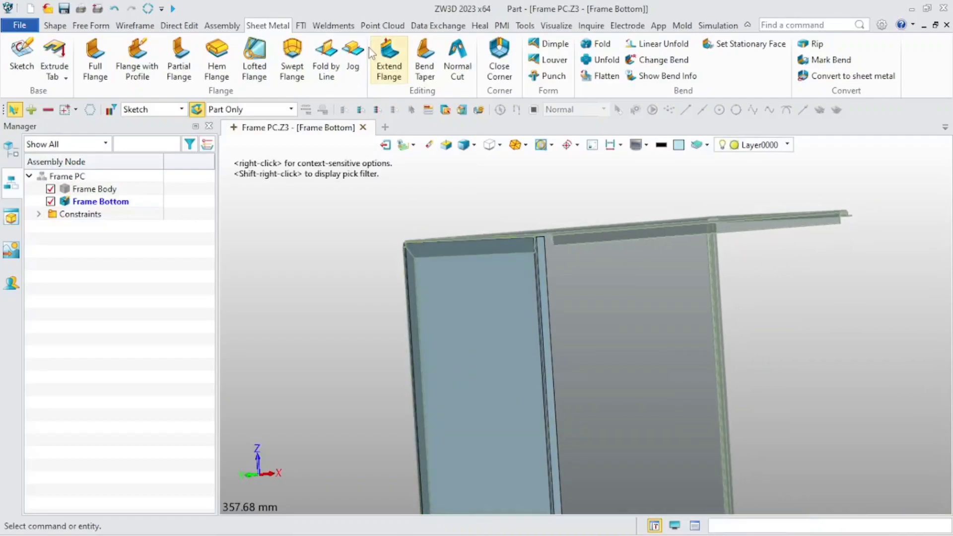
- Start an External Sketch import and load PC Import.Z3 as its source file
left_click(437, 26)
left_click(210, 60)
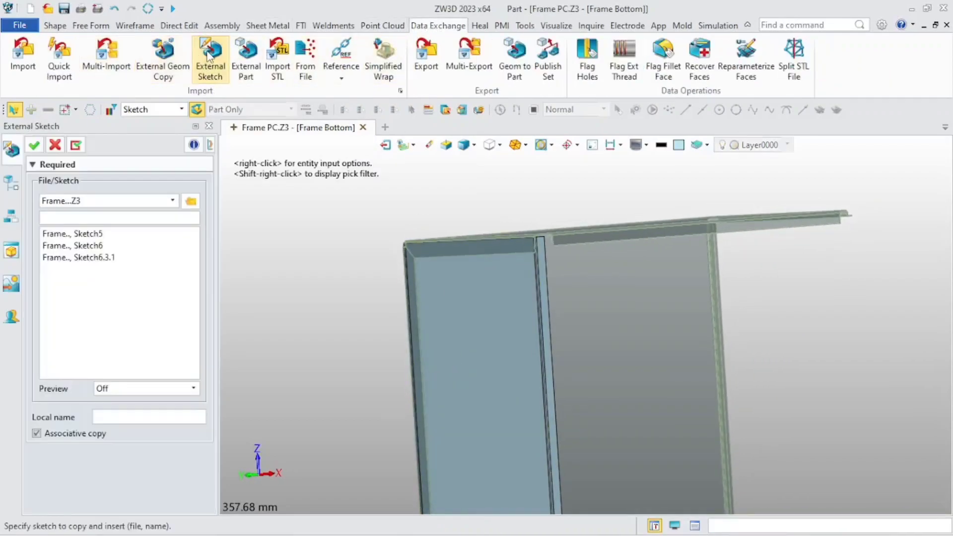
left_click(190, 201)
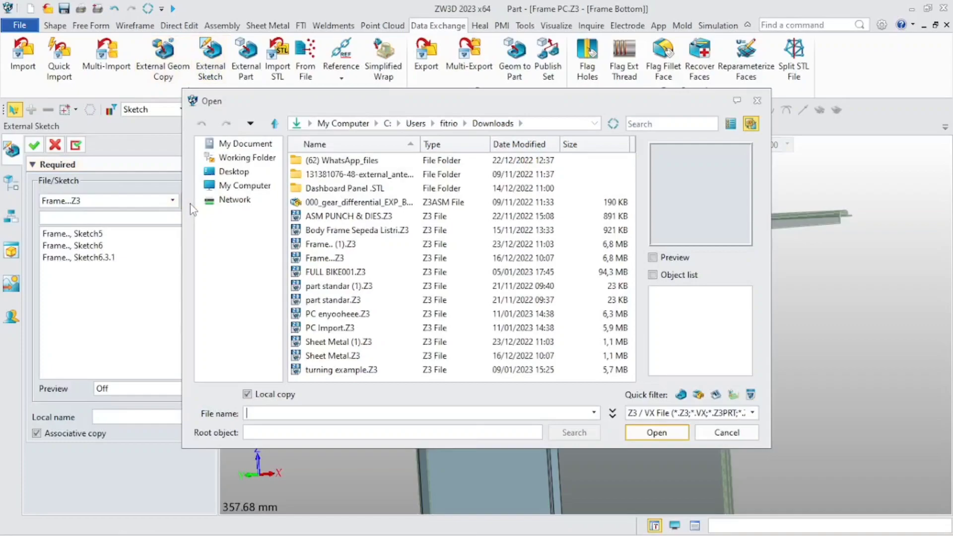
left_click(361, 329)
left_click(656, 433)
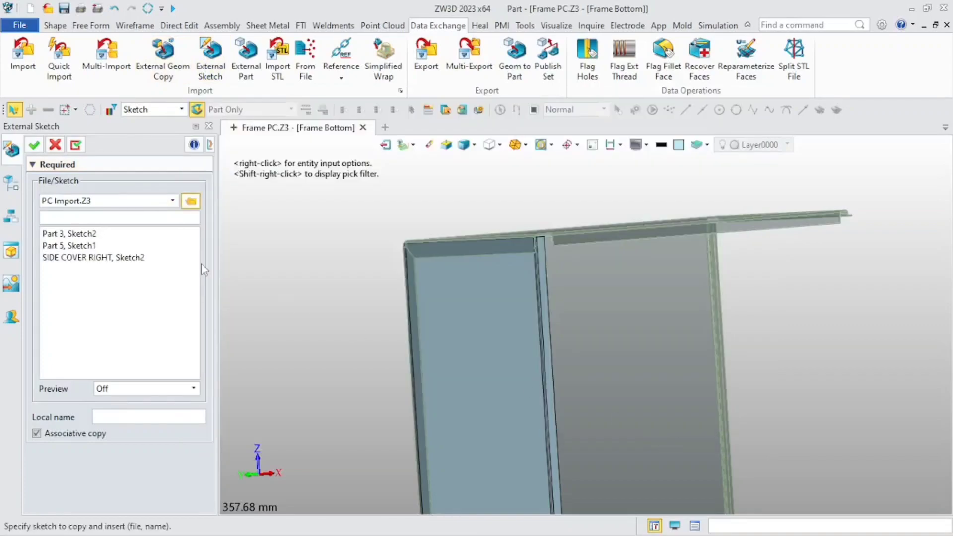
- Enable the graphics preview and choose Part 5, Sketch1 as an associative copy with the local name Port
left_click(134, 389)
left_click(120, 411)
left_click(78, 247)
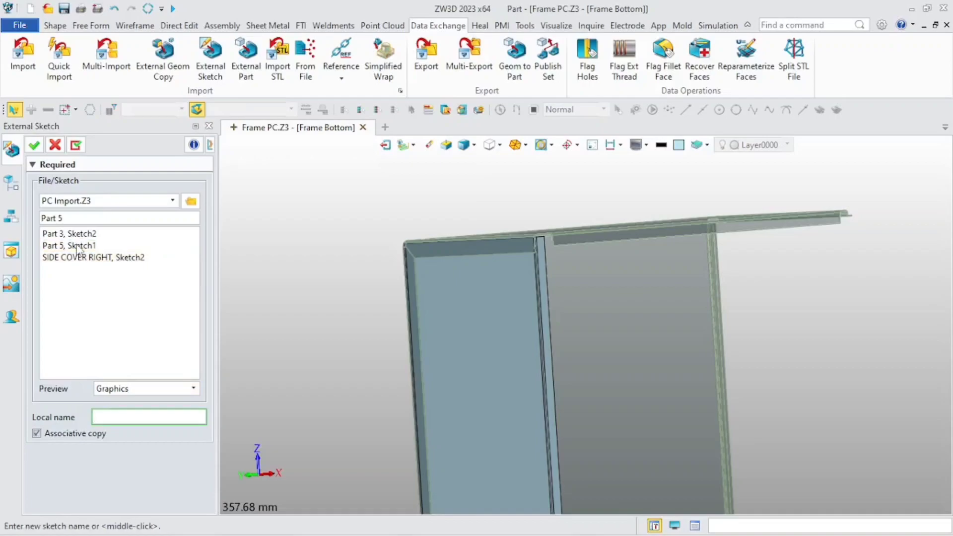
left_click(78, 246)
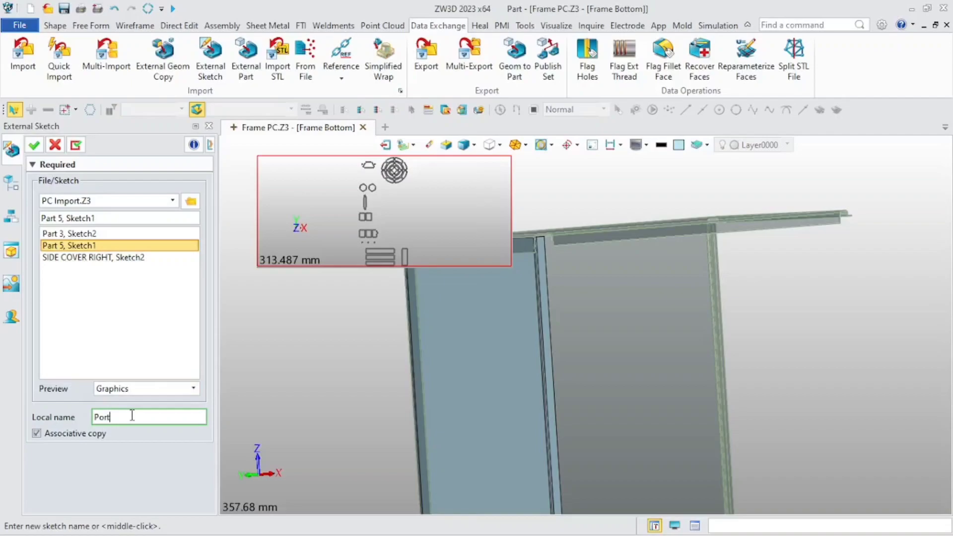
key("Return")
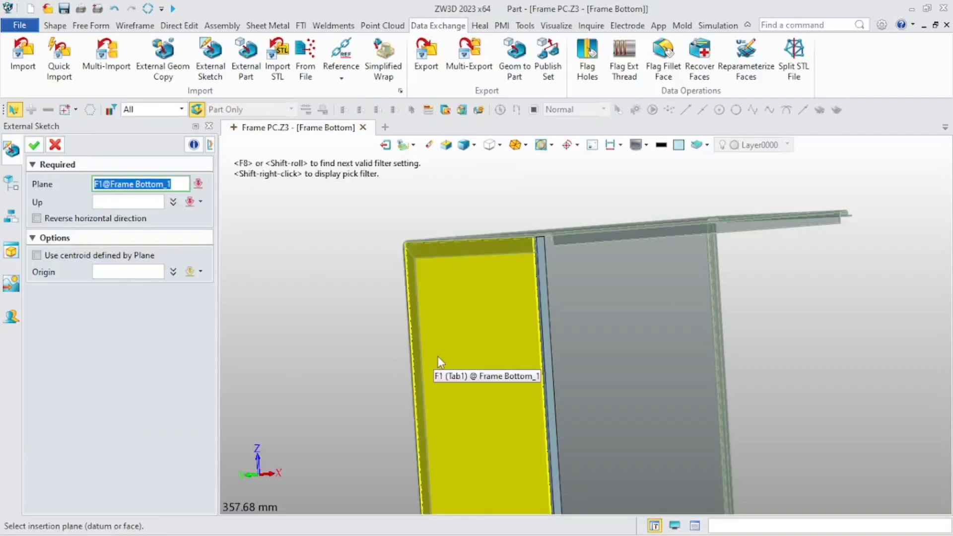
- Insert the Port sketch on the tab's main face with up direction 0,0,1 and its origin at the face centroid
left_click(453, 353)
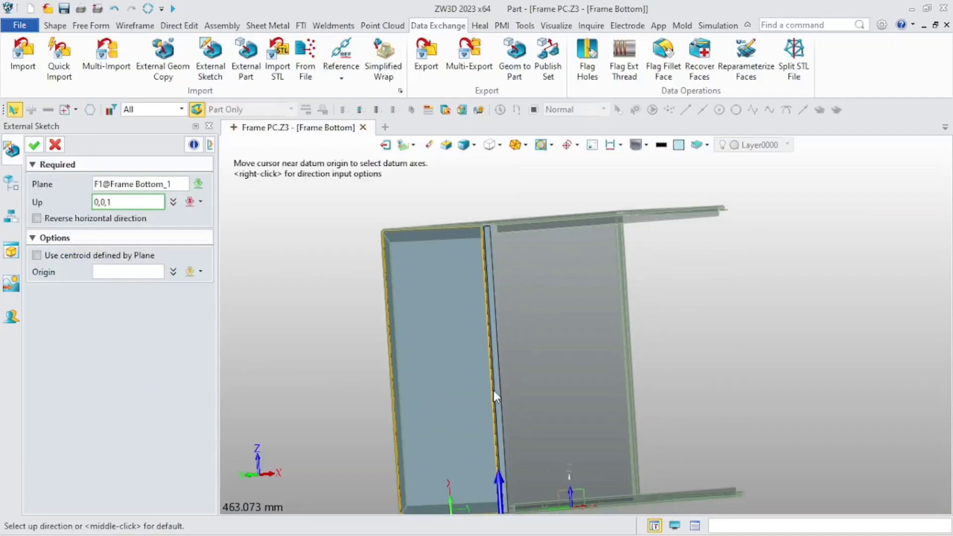
left_click(494, 390)
left_click(119, 271)
right_click_drag(366, 399, 388, 412)
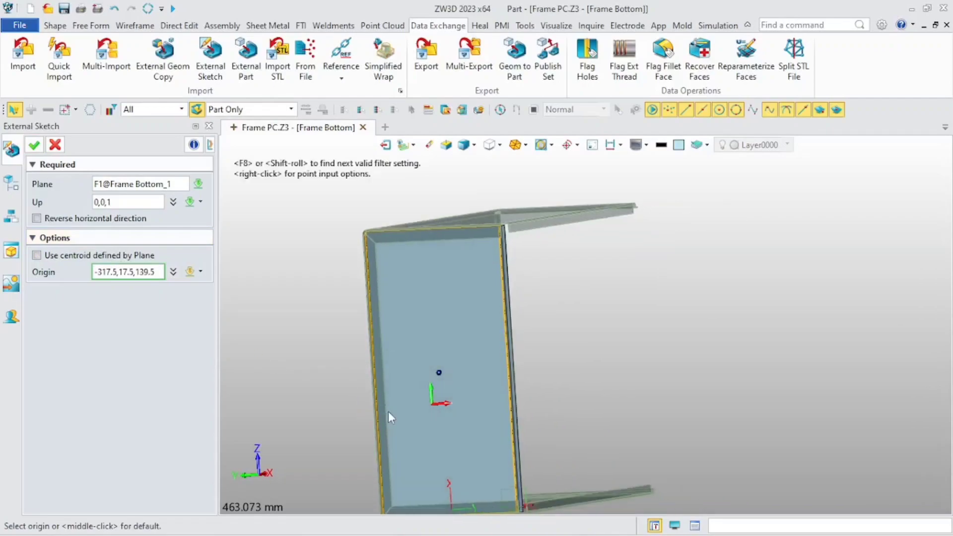
right_click(429, 416)
left_click(484, 388)
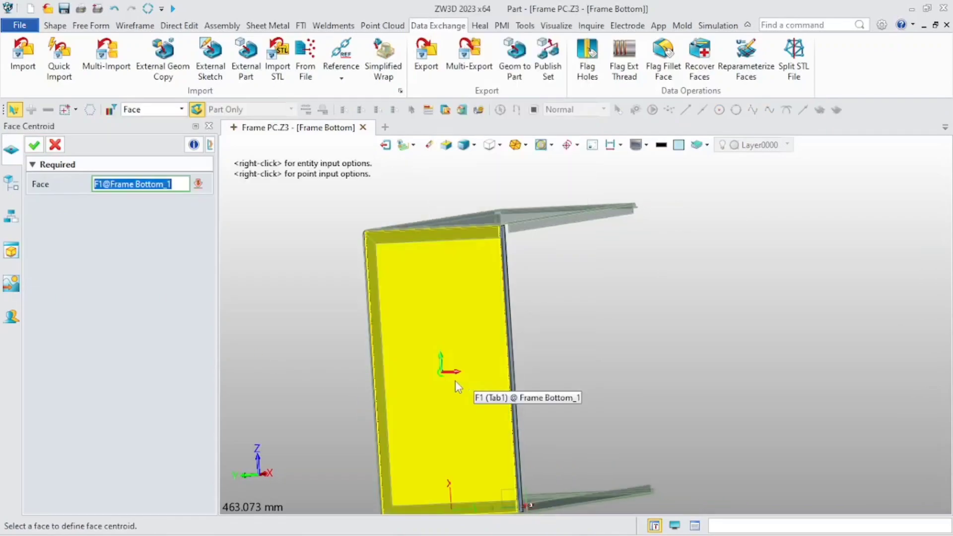
left_click(454, 380)
left_click(33, 145)
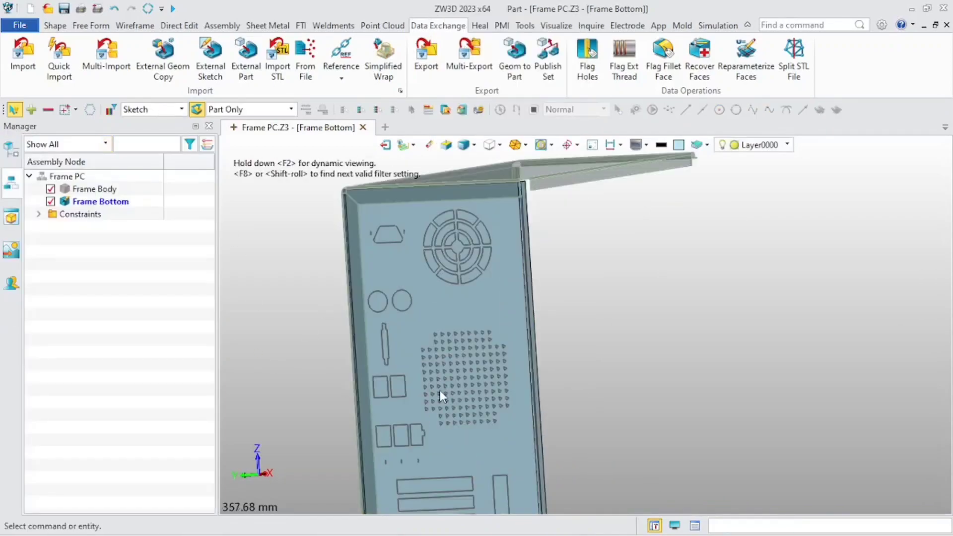
- Cut the Port sketch through the Frame Bottom sheet with a two-sided Normal Cut, start 2 mm and end -10 mm
left_click(267, 25)
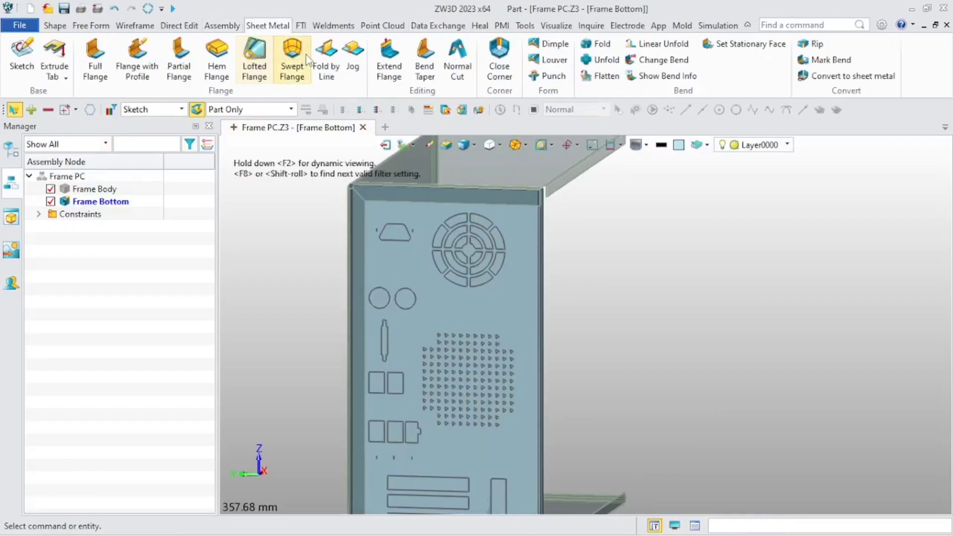
left_click(457, 58)
left_click(465, 341)
left_click(465, 345)
scroll(465, 346, "down", 2)
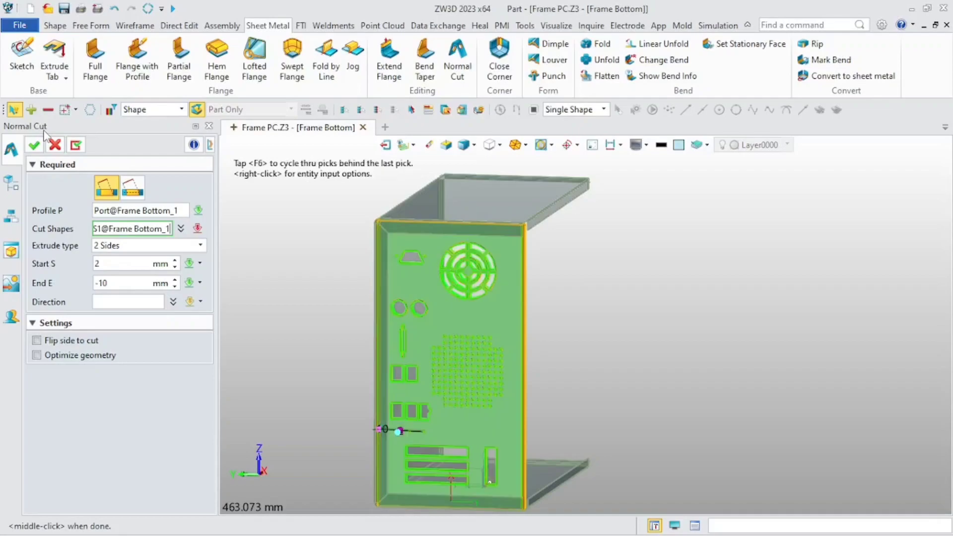
left_click(40, 145)
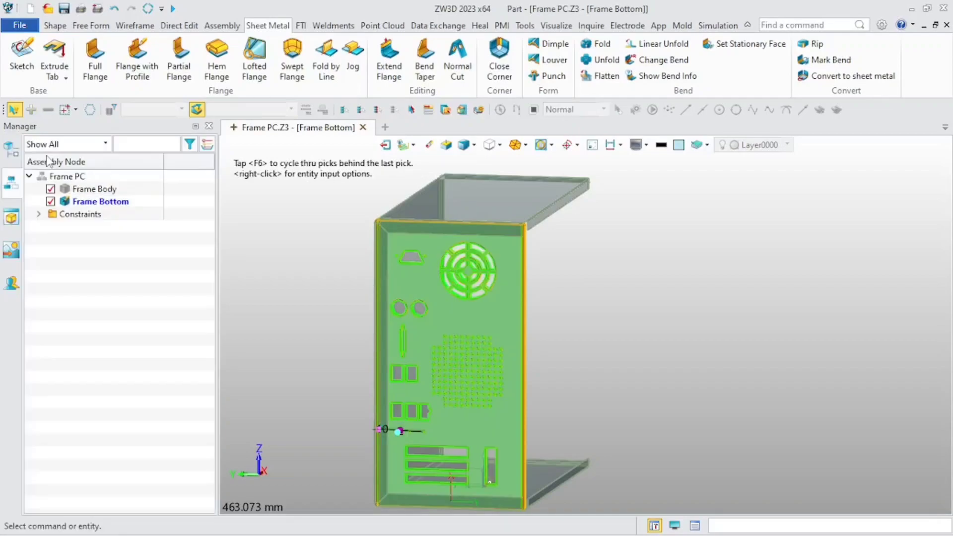
- Set the selection filter to All and start a new sketch on the Frame Bottom's main face with the vent holes
scroll(253, 328, "down", 3)
right_click_drag(288, 343, 240, 356)
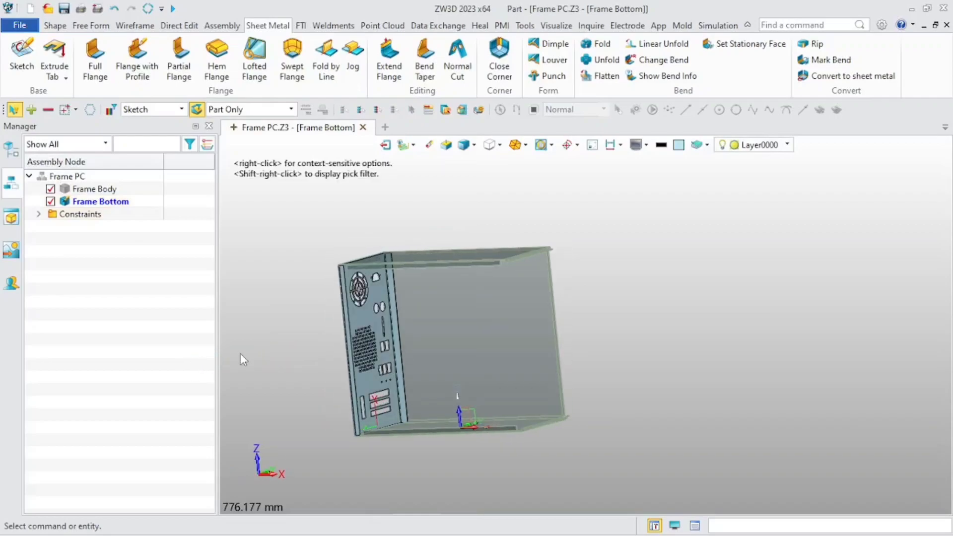
scroll(349, 326, "up", 5)
right_click_drag(386, 318, 206, 207)
left_click(181, 109)
left_click(128, 122)
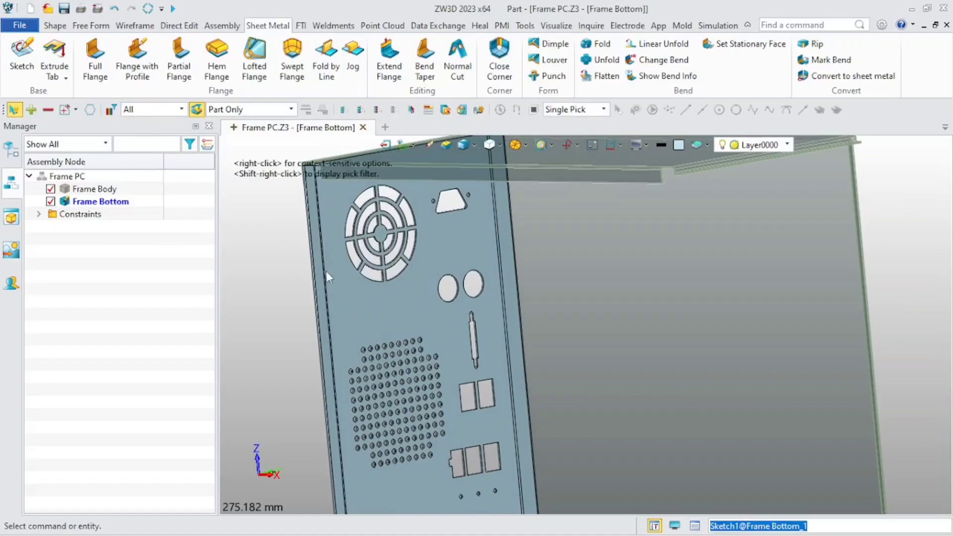
right_click(380, 301)
left_click(388, 312)
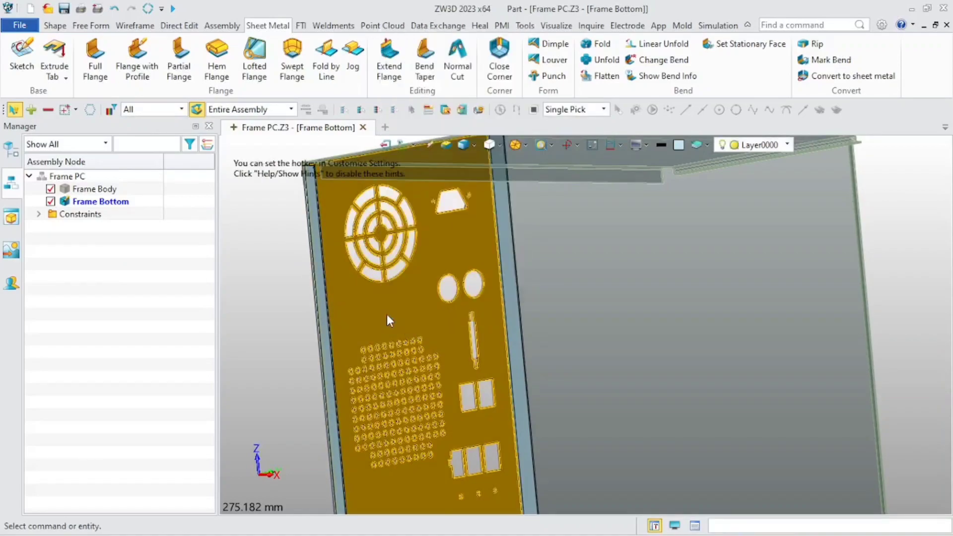
left_click(39, 146)
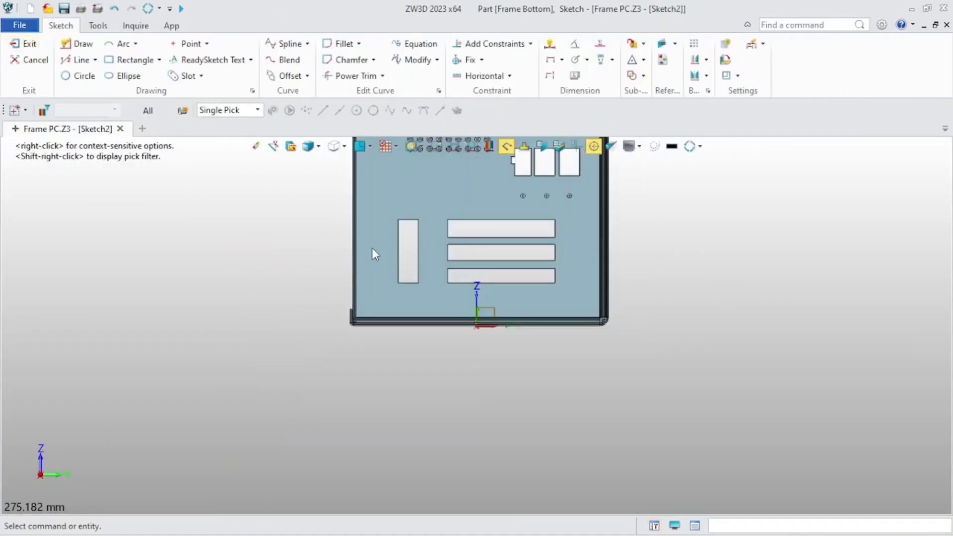
- Sketch a corner rectangle about 107 by 97 mm around the grid of round vent holes
scroll(388, 336, "up", 4)
middle_click_drag(391, 289, 358, 341)
scroll(358, 340, "up", 1)
left_click(119, 61)
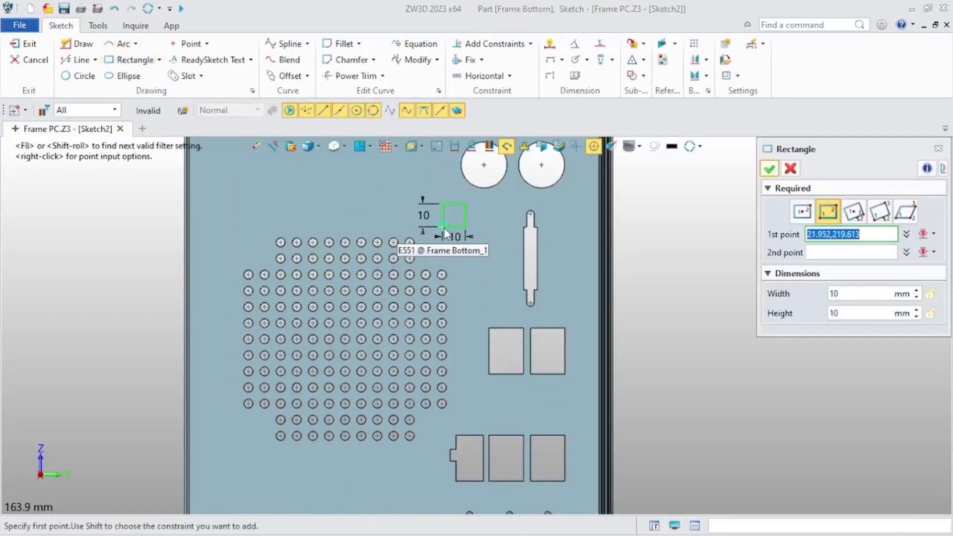
left_click(466, 231)
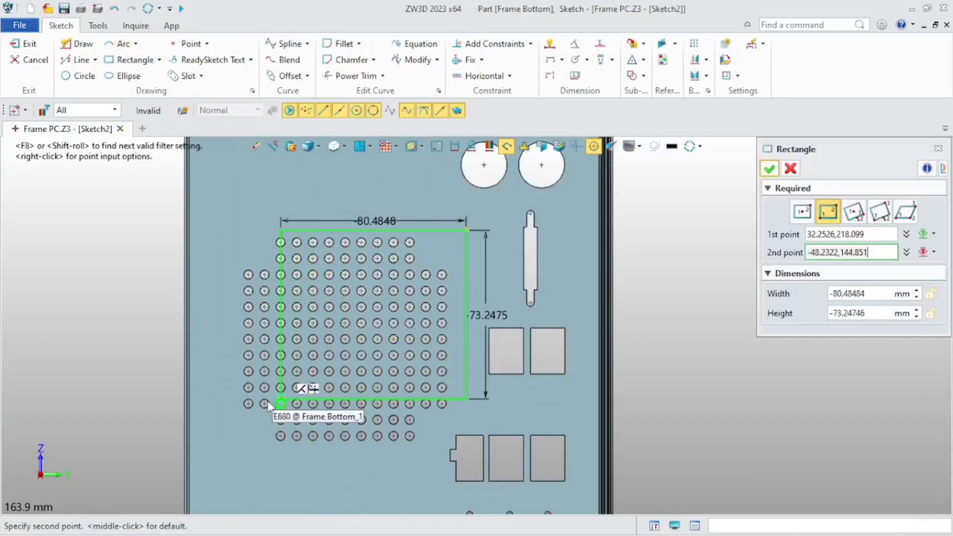
left_click(219, 455)
middle_click(751, 189)
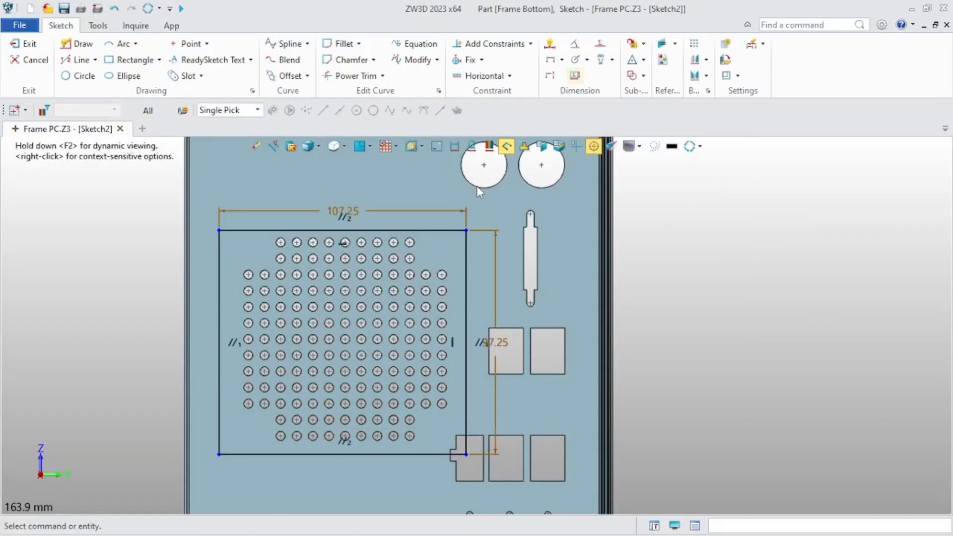
- Delete the rectangle's automatic width and height dimensions
left_click(449, 215)
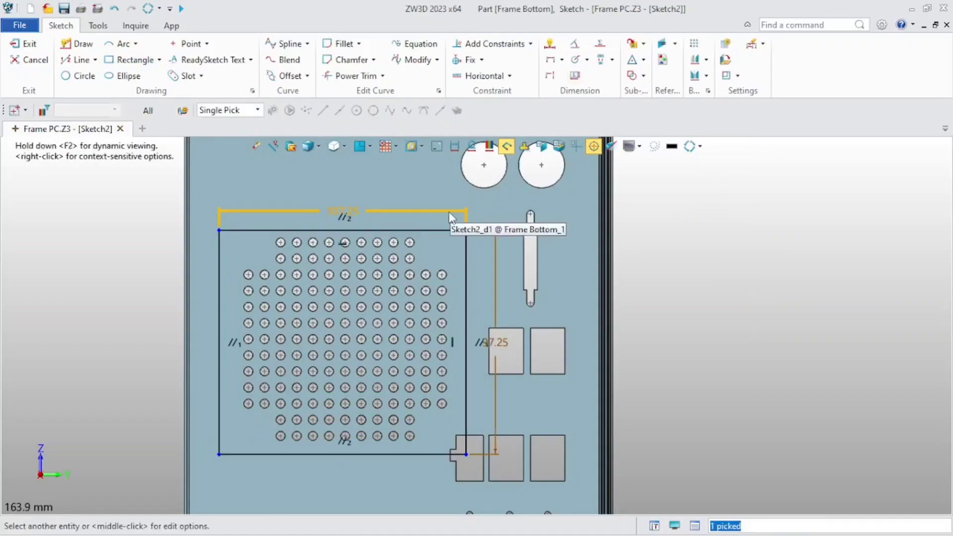
left_click(500, 269)
key("Delete")
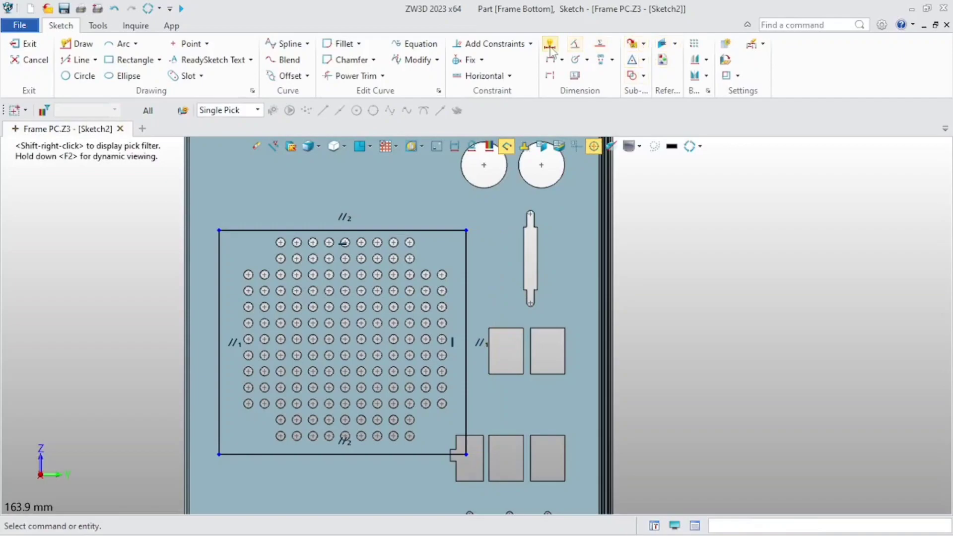
- Dimension the rectangle's upper edge 4 mm from the center of a hole in the top vent row
left_click(549, 46)
scroll(342, 230, "up", 8)
left_click(393, 228)
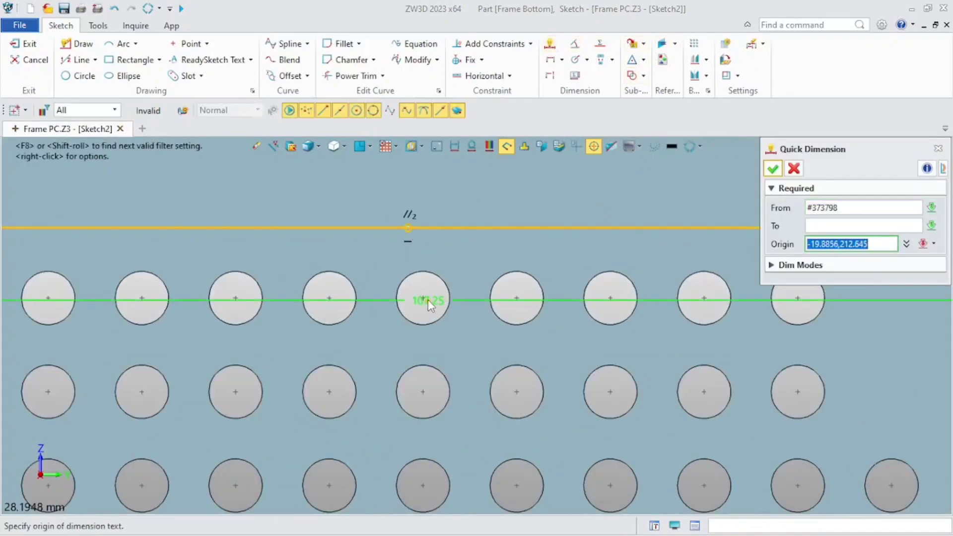
left_click(422, 299)
left_click(385, 263)
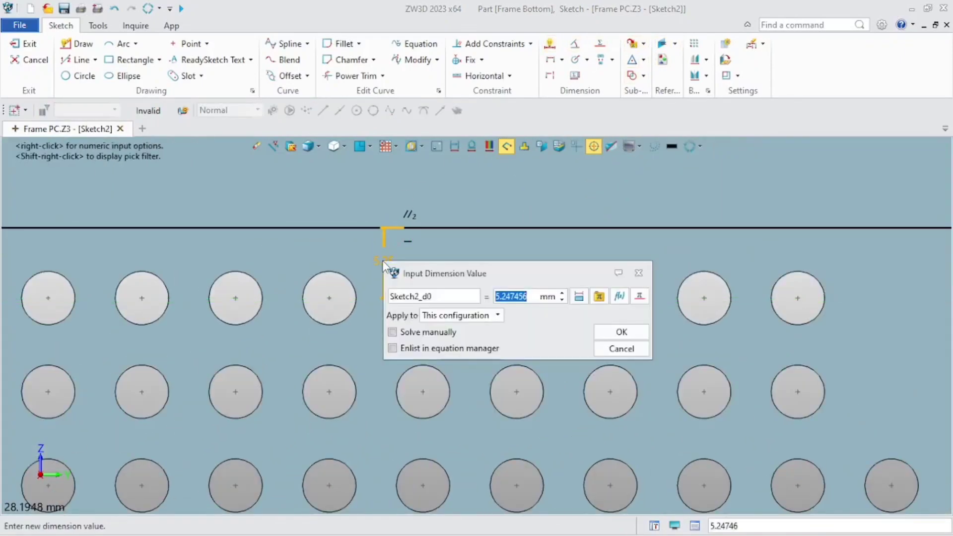
key("Return")
- Dimension the rectangle's left edge 4 mm from the center of a hole in the leftmost vent column
scroll(382, 261, "down", 6)
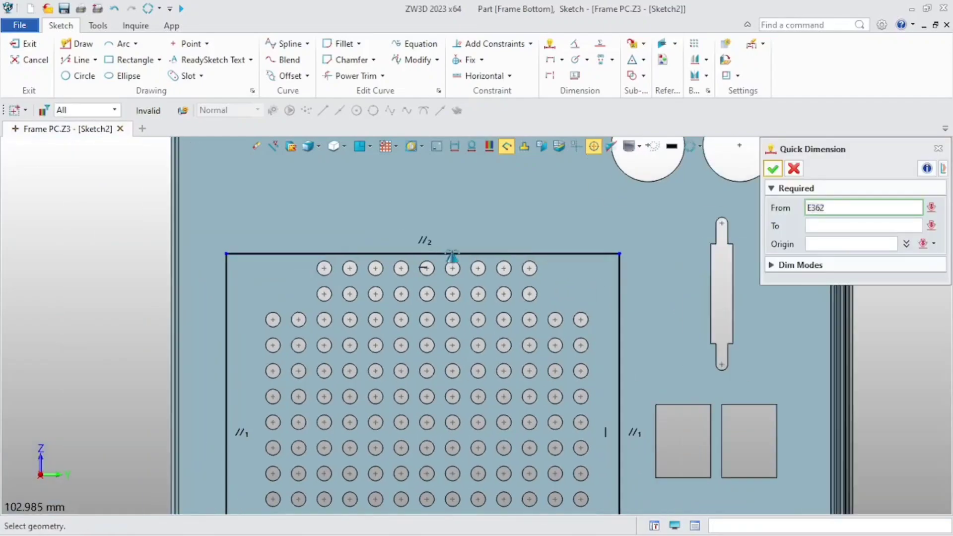
scroll(266, 380, "up", 5)
left_click(358, 289)
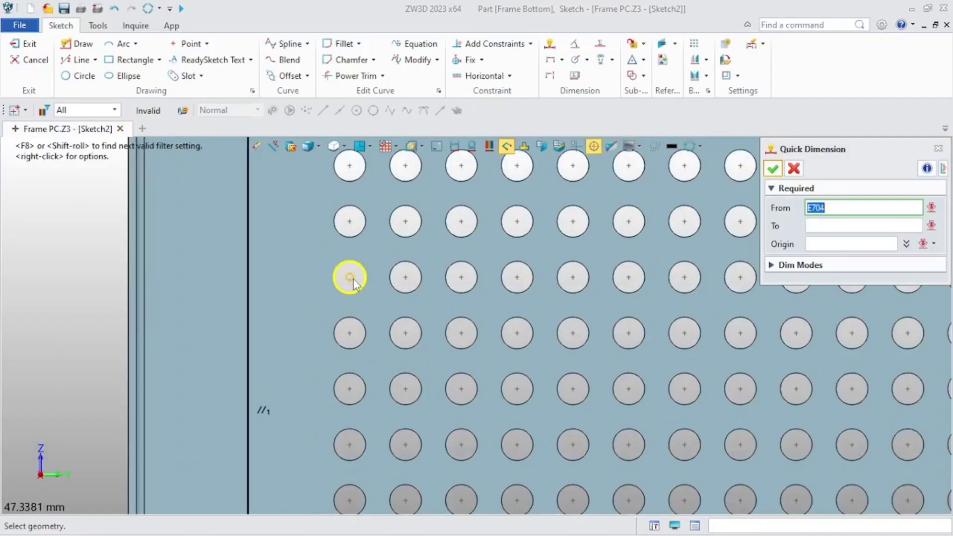
left_click(251, 281)
left_click(302, 263)
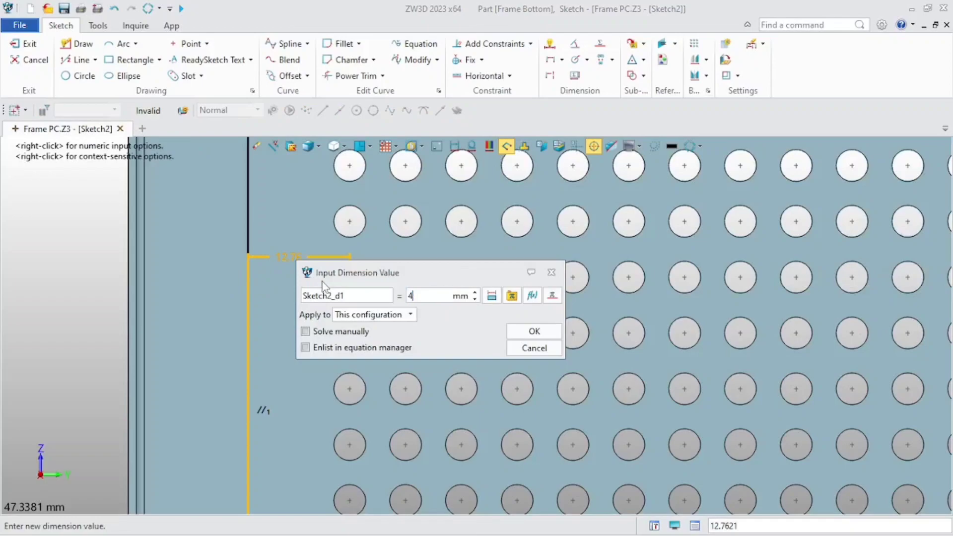
key("Return")
- Dimension the rectangle's right edge 4 mm from the center of a hole in the rightmost vent column
scroll(322, 281, "down", 4)
scroll(663, 303, "up", 6)
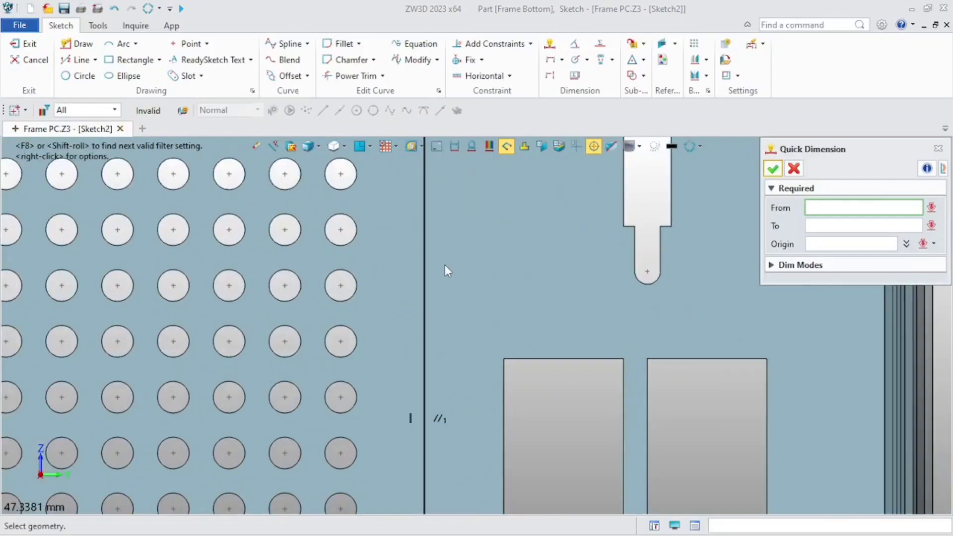
left_click(340, 285)
left_click(424, 285)
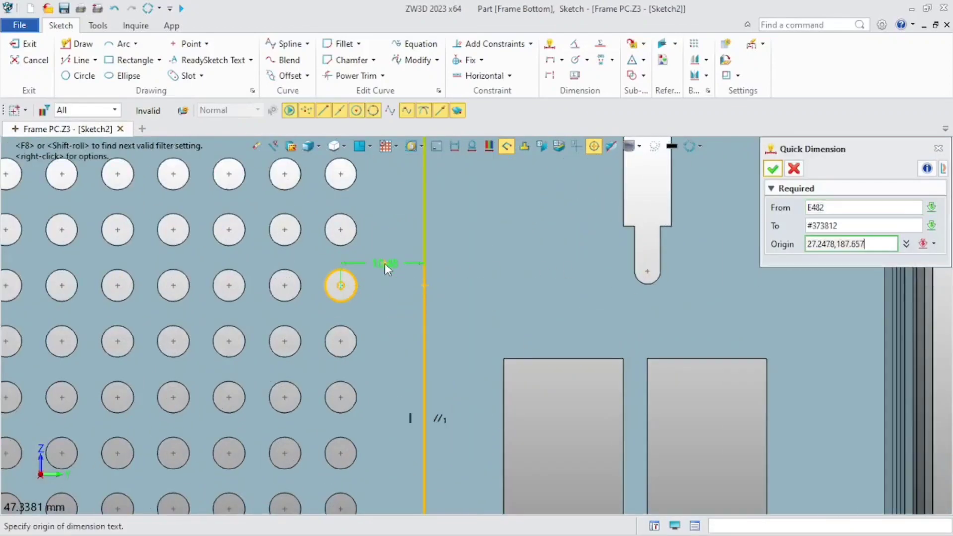
left_click(385, 264)
type("4")
key("Return")
- Dimension the rectangle's lower edge 4 mm from the center of a bottom-row vent hole and finish the sketch
scroll(242, 341, "down", 6)
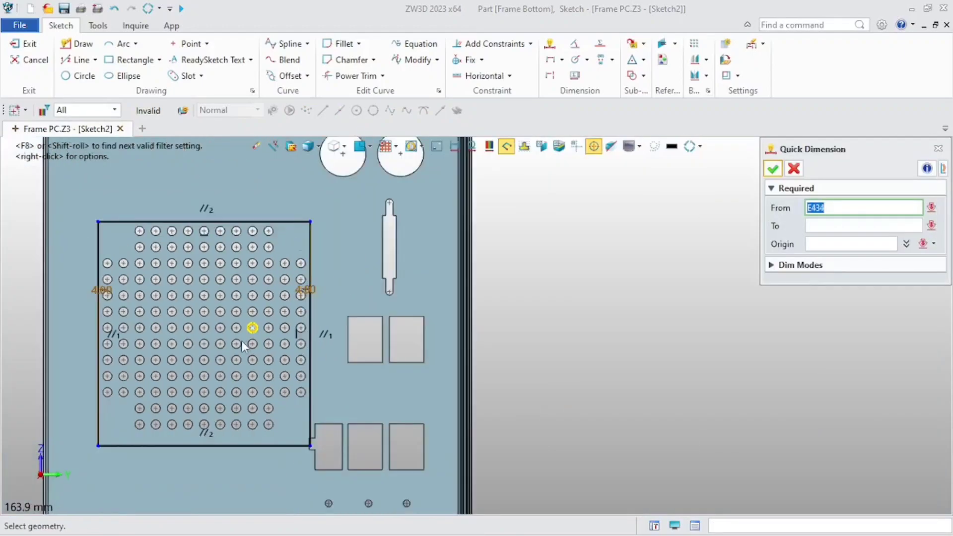
scroll(238, 343, "up", 6)
left_click(297, 419)
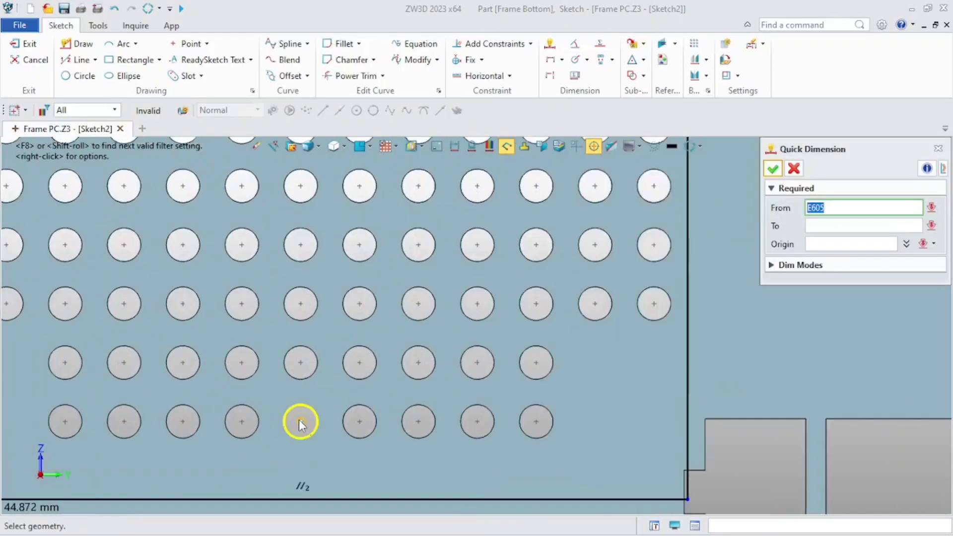
left_click(304, 499)
left_click(338, 466)
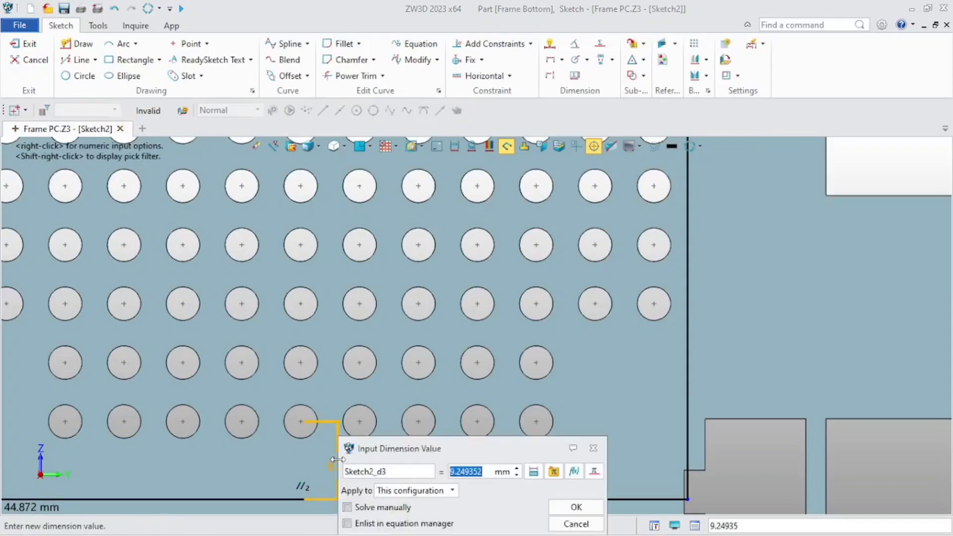
type("4")
key("Return")
scroll(377, 437, "down", 4)
scroll(428, 410, "down", 1)
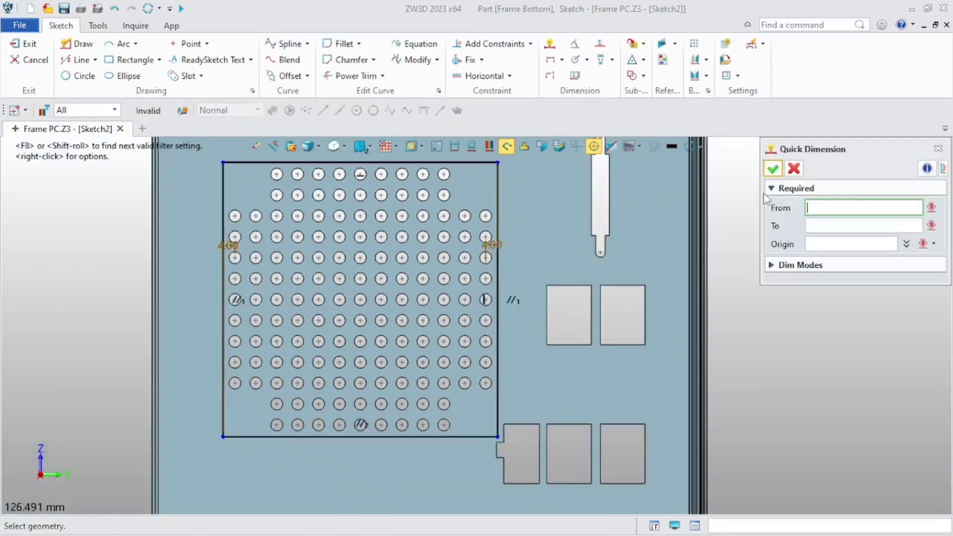
key("Escape")
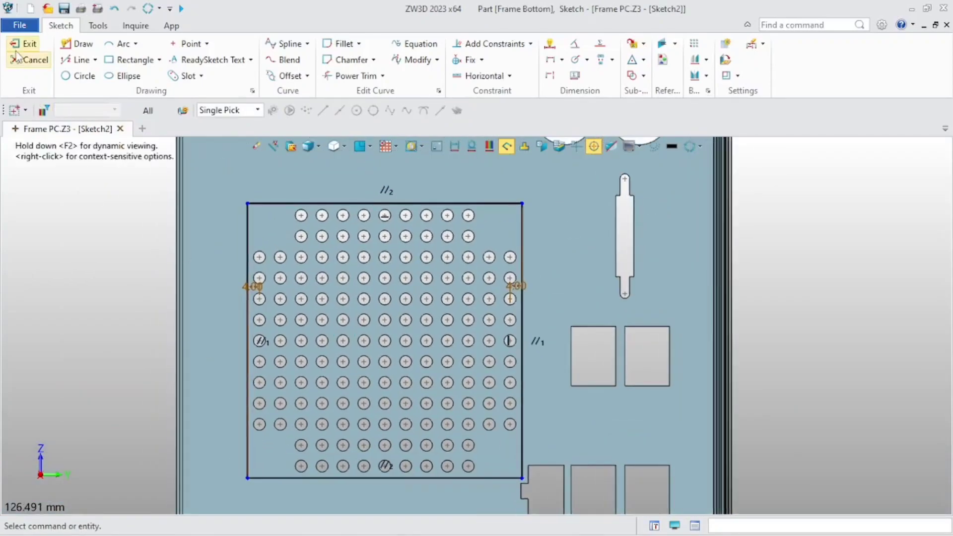
left_click(25, 44)
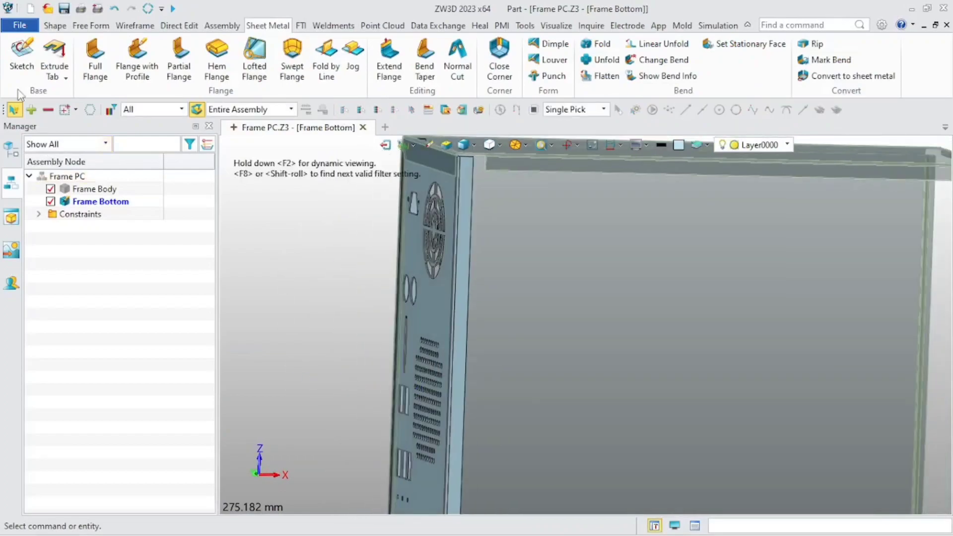
- Extrude the rectangle sketch 5 mm to one side as a separate base shape
left_click(55, 26)
left_click(30, 75)
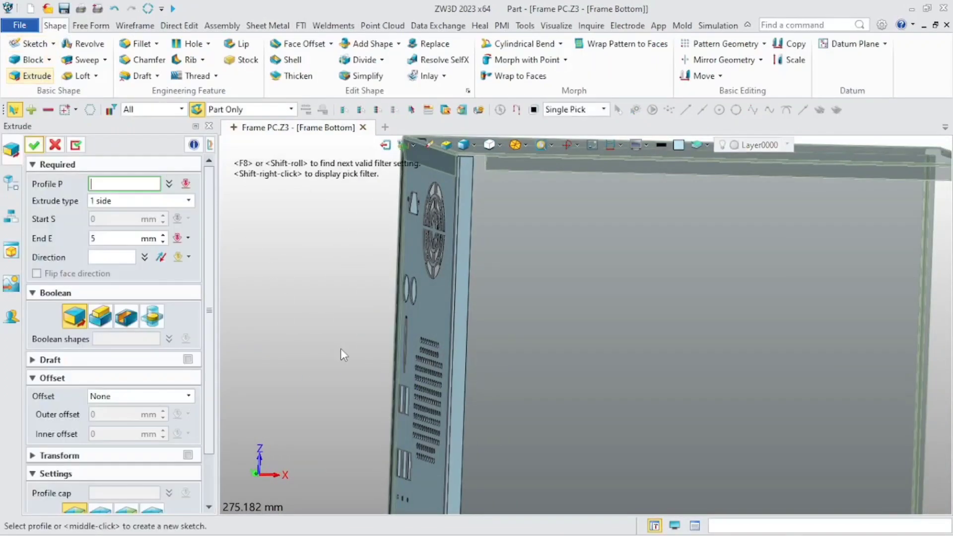
left_click(416, 333)
right_click_drag(333, 375, 351, 383)
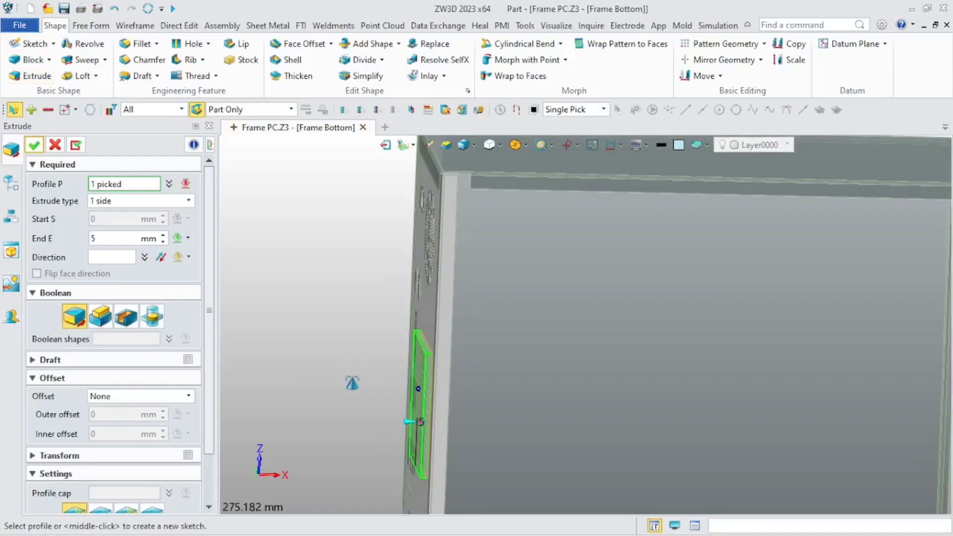
scroll(407, 406, "up", 4)
left_click(33, 144)
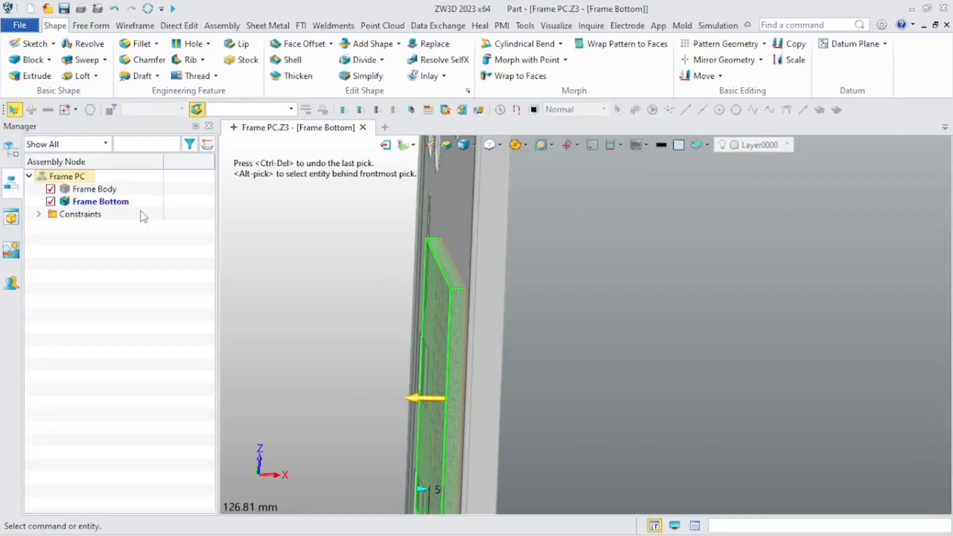
- Start an equal-setback chamfer of 15 mm on one upper corner edge of the extruded block
left_click(147, 62)
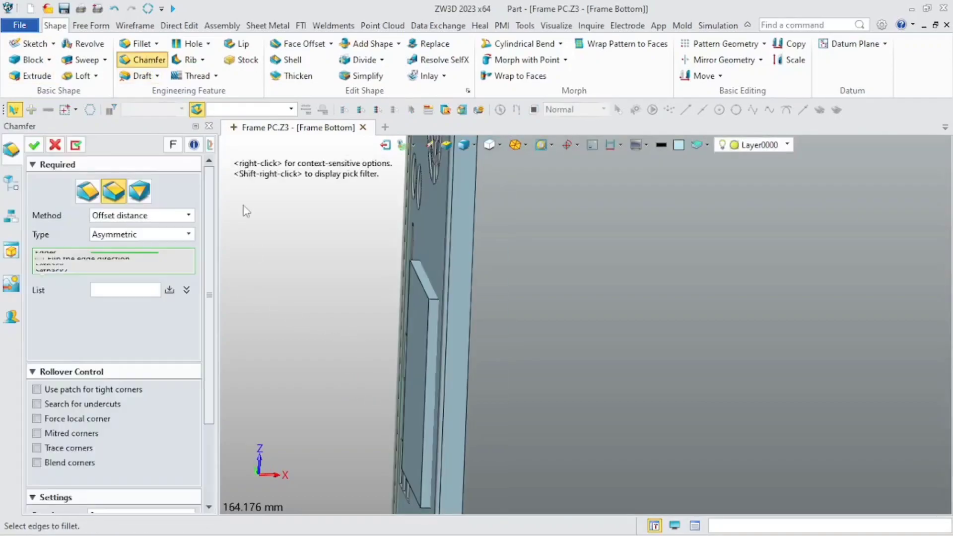
right_click_drag(422, 298, 440, 315)
left_click(461, 320)
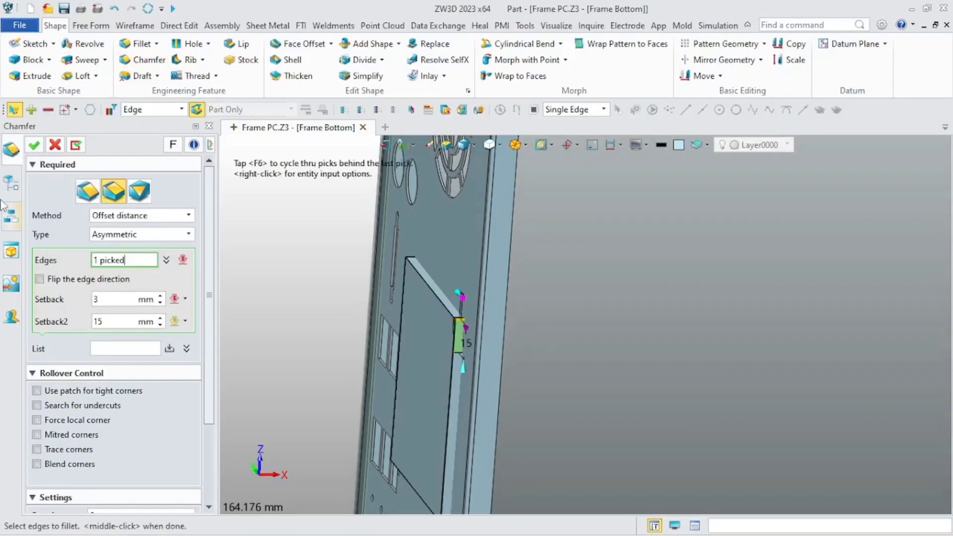
left_click(88, 191)
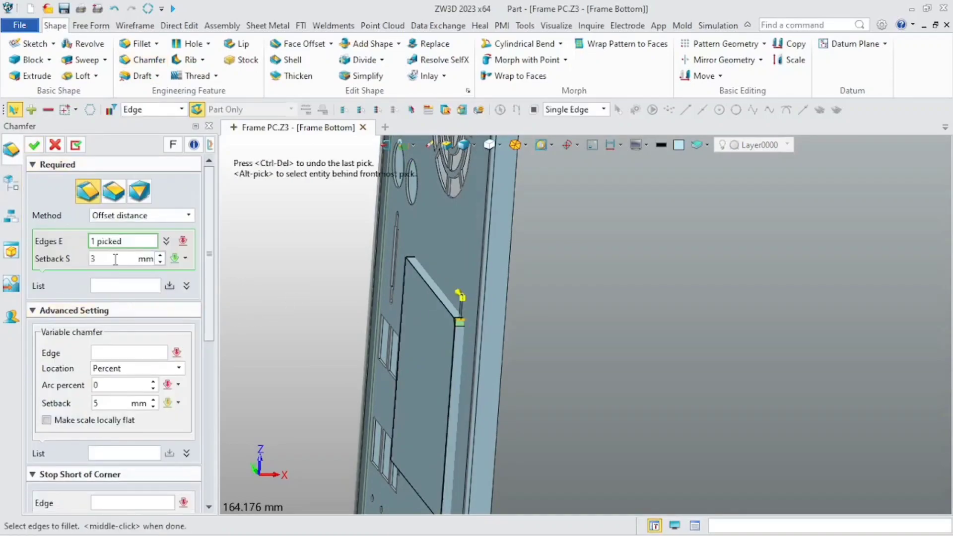
left_click(115, 259)
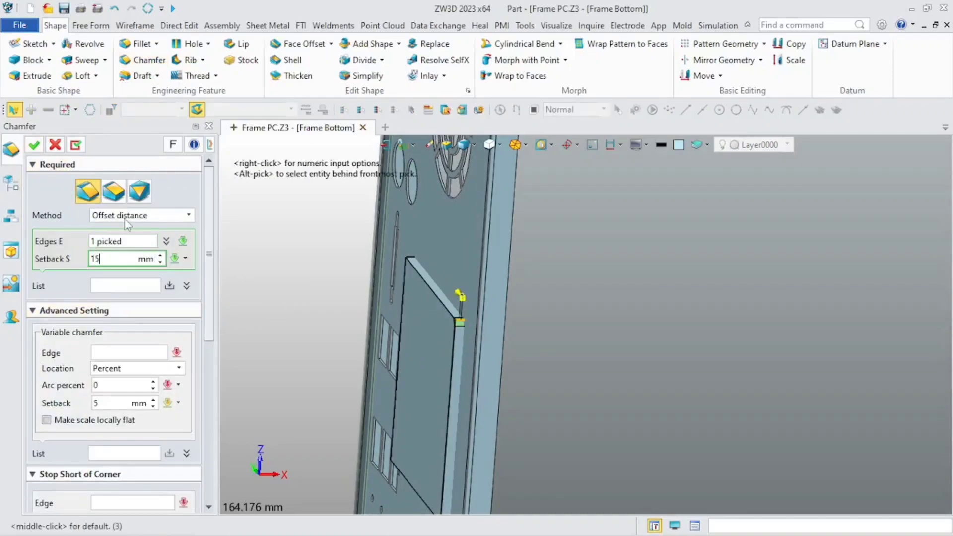
left_click(130, 240)
- Add the block's three remaining corner edges to the 15 mm equal-setback chamfer and apply it
right_click_drag(296, 328, 351, 301)
scroll(412, 258, "up", 3)
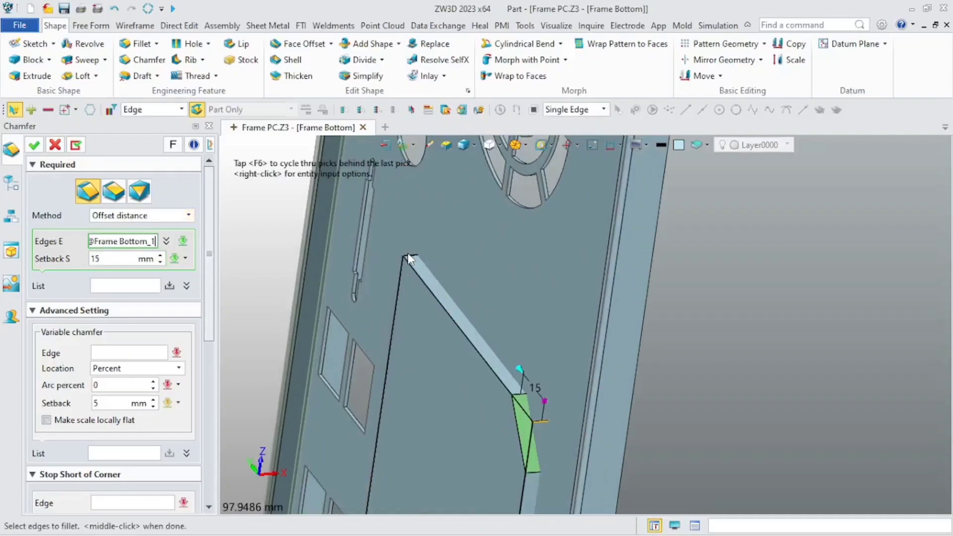
left_click(413, 255)
scroll(414, 259, "down", 3)
scroll(467, 426, "up", 3)
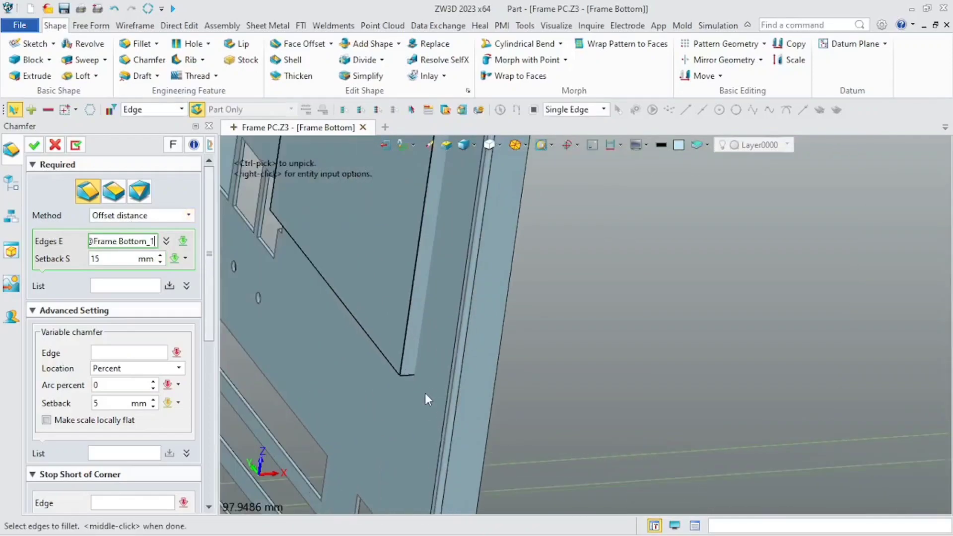
left_click(409, 376)
scroll(403, 378, "down", 3)
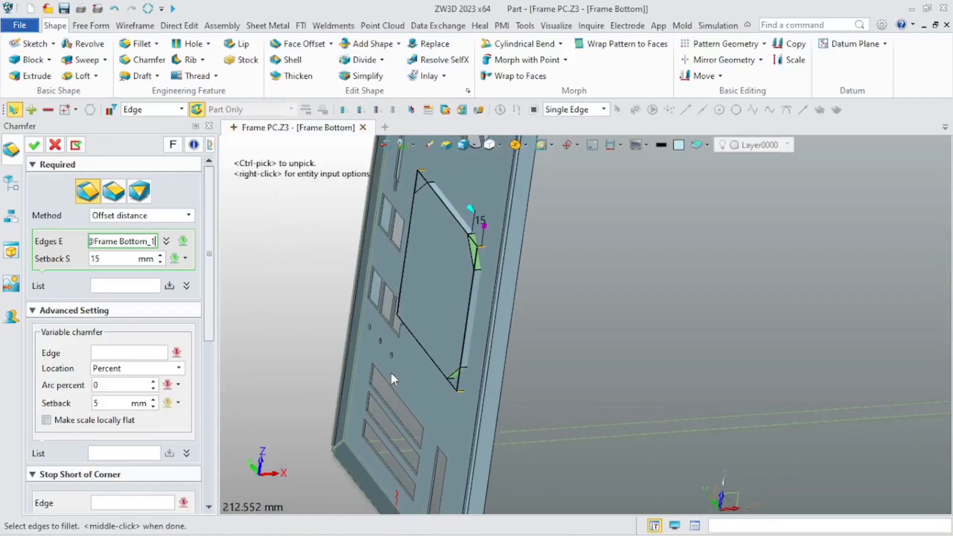
right_click_drag(391, 372, 420, 358)
scroll(398, 305, "up", 5)
left_click(419, 292)
scroll(421, 302, "down", 4)
left_click(76, 145)
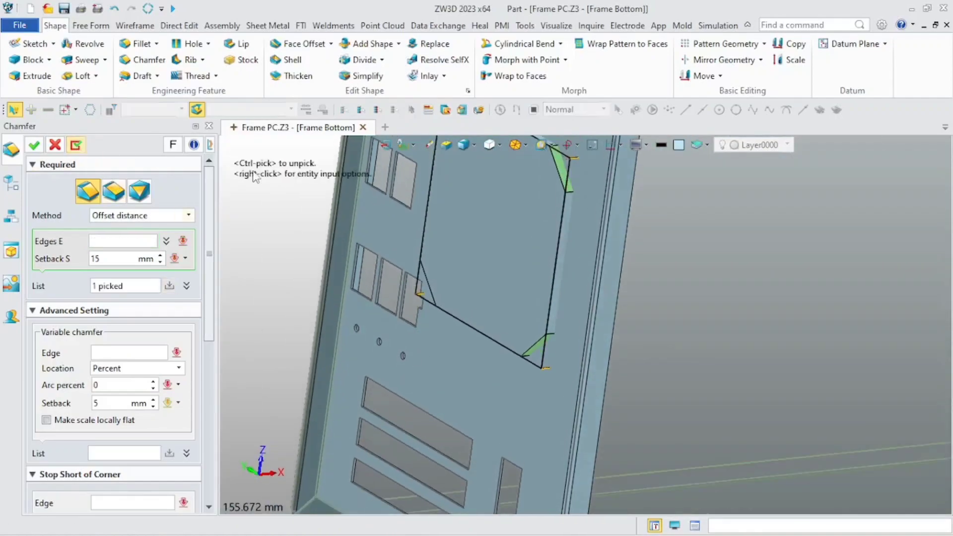
- Start an asymmetric chamfer on the block's upper front edge with 3 mm and 15 mm setbacks, flipping the edge direction
scroll(305, 251, "down", 3)
right_click_drag(305, 249, 312, 303)
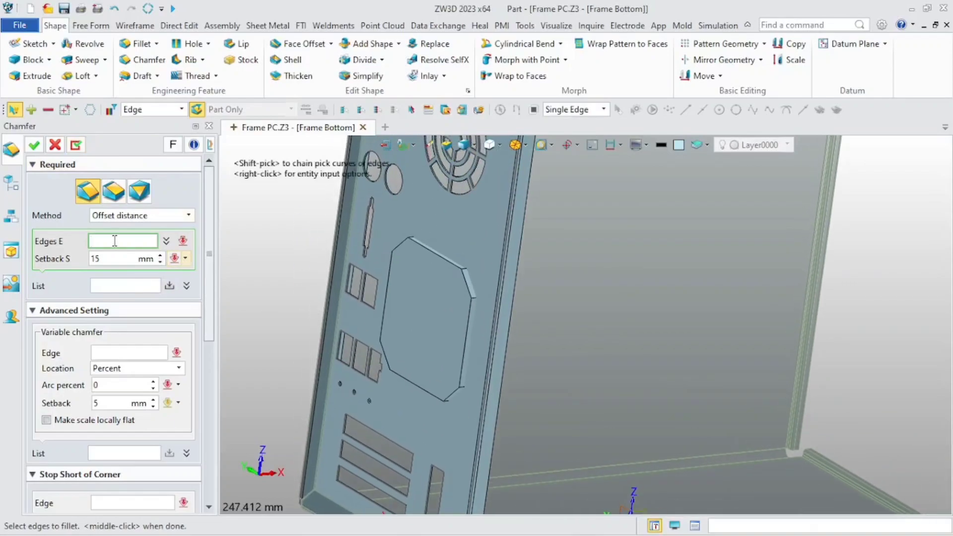
left_click(114, 191)
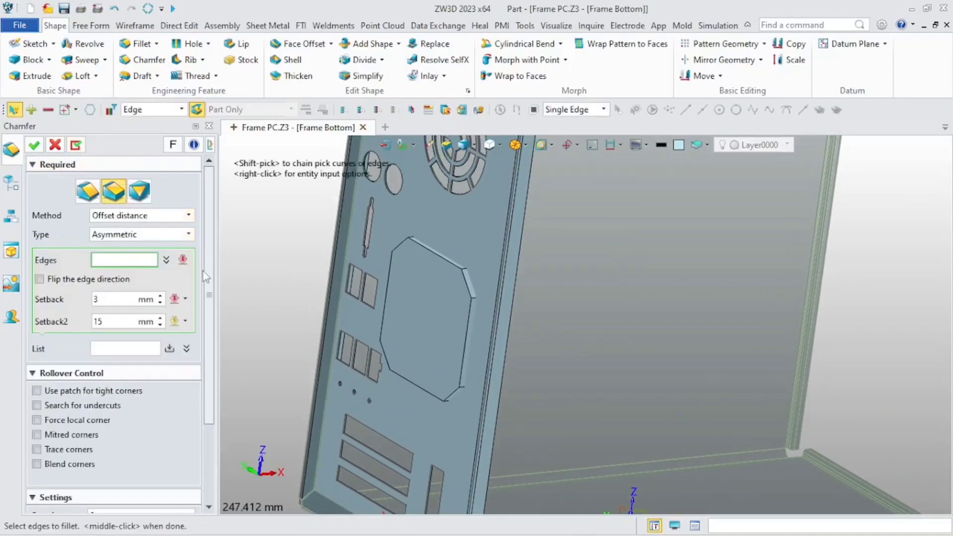
scroll(439, 250, "up", 3)
left_click(516, 305)
scroll(513, 310, "down", 2)
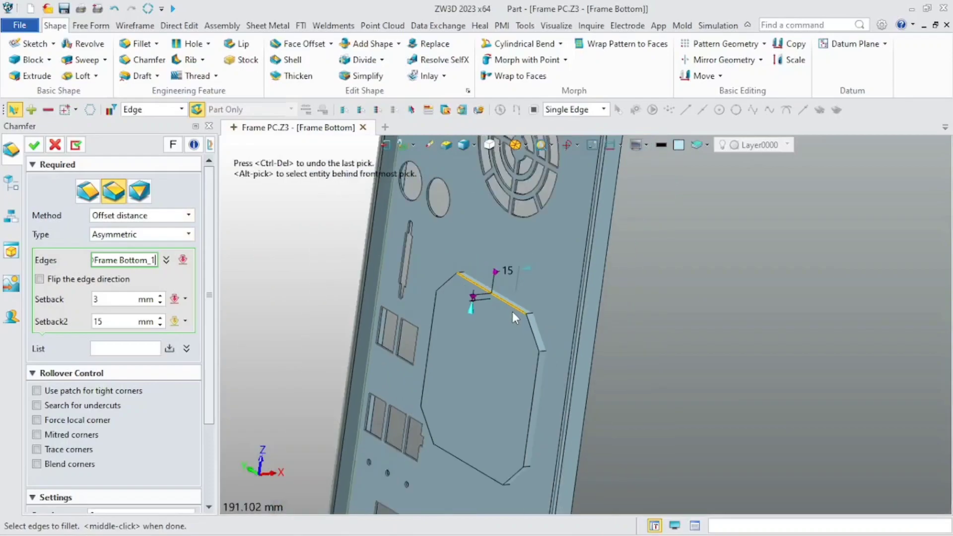
left_click(115, 300)
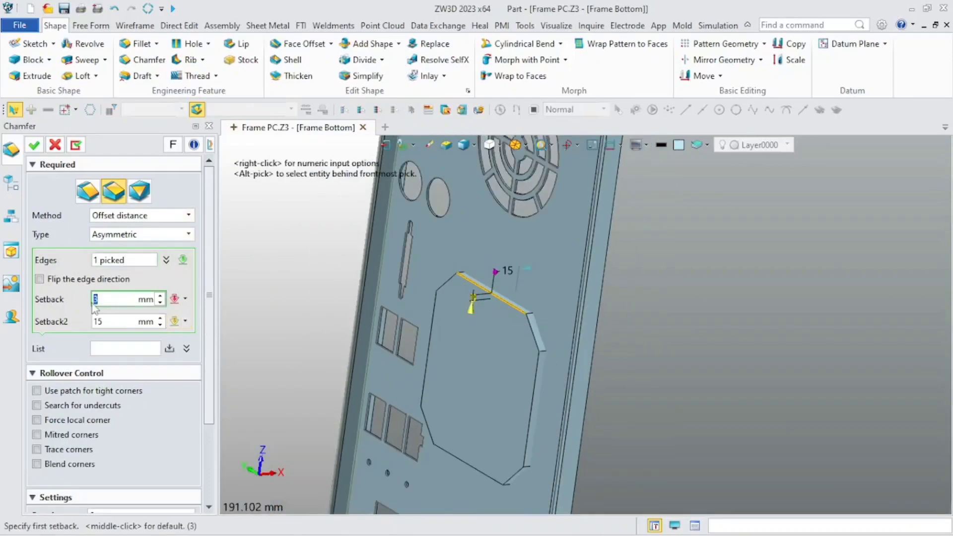
left_click(41, 281)
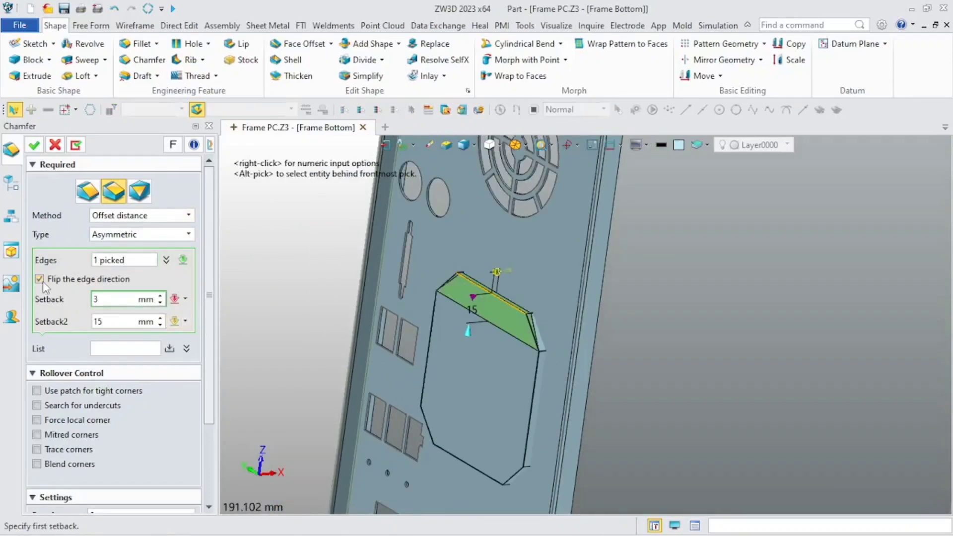
- Add the remaining edges around the block's outer face to the asymmetric chamfer and apply it
left_click(129, 259)
left_click(537, 331)
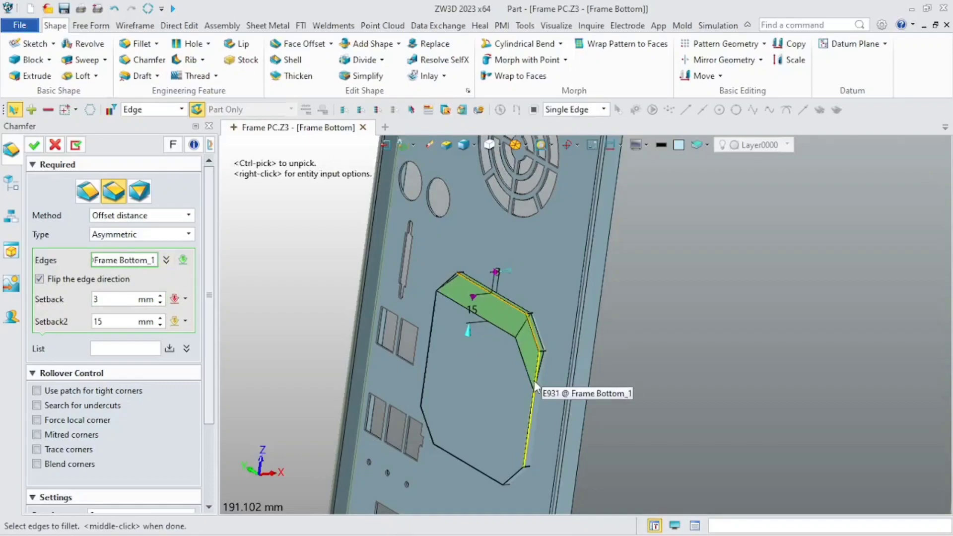
left_click(536, 387)
left_click(520, 471)
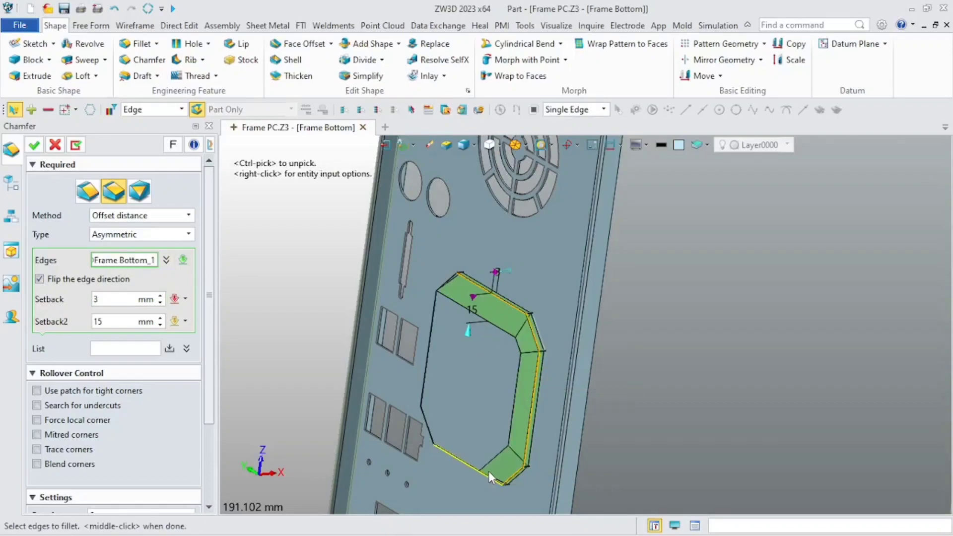
left_click(488, 472)
left_click(425, 415)
left_click(425, 388)
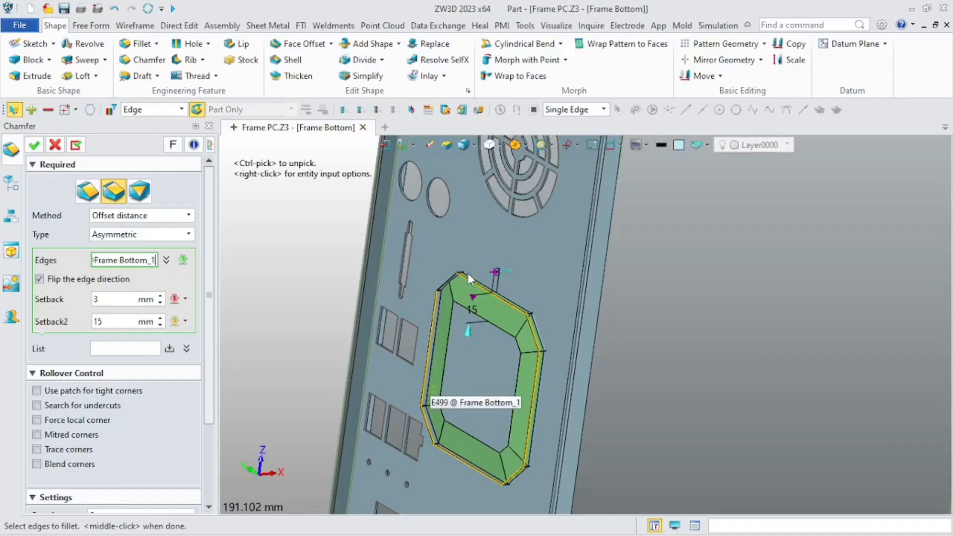
scroll(458, 352, "down", 3)
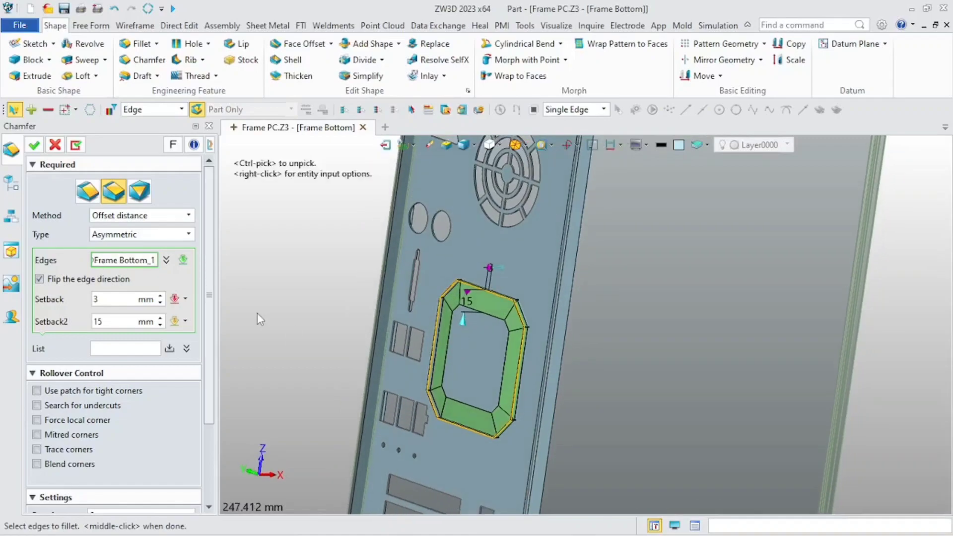
left_click(34, 145)
- Start a sheet metal Punch using the Frame Bottom's flat face with the port cutouts as the base face
scroll(369, 338, "down", 3)
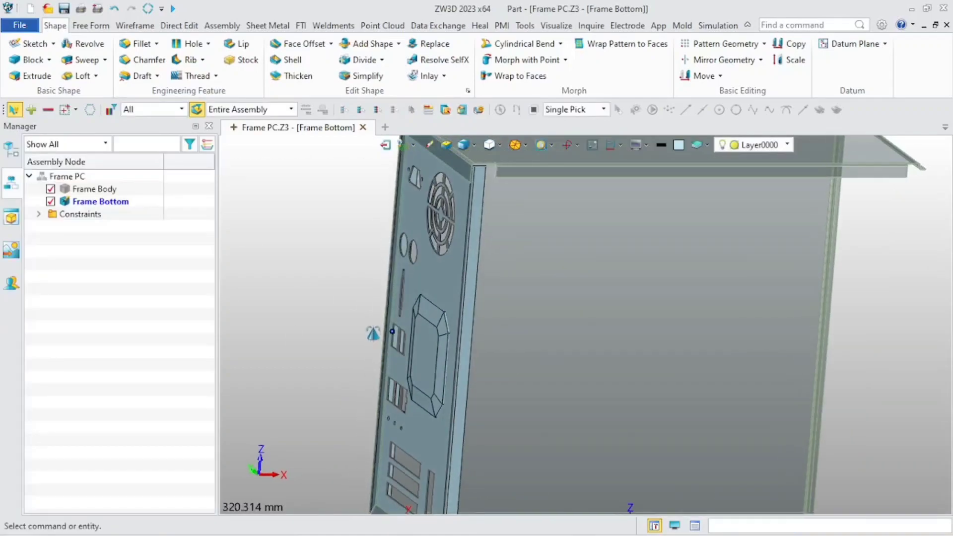
left_click(267, 25)
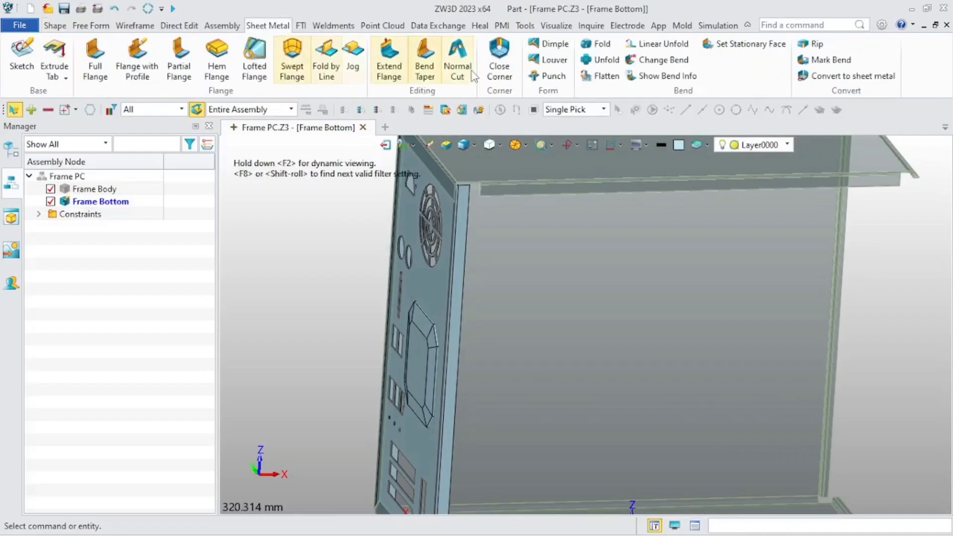
left_click(549, 76)
left_click(436, 347)
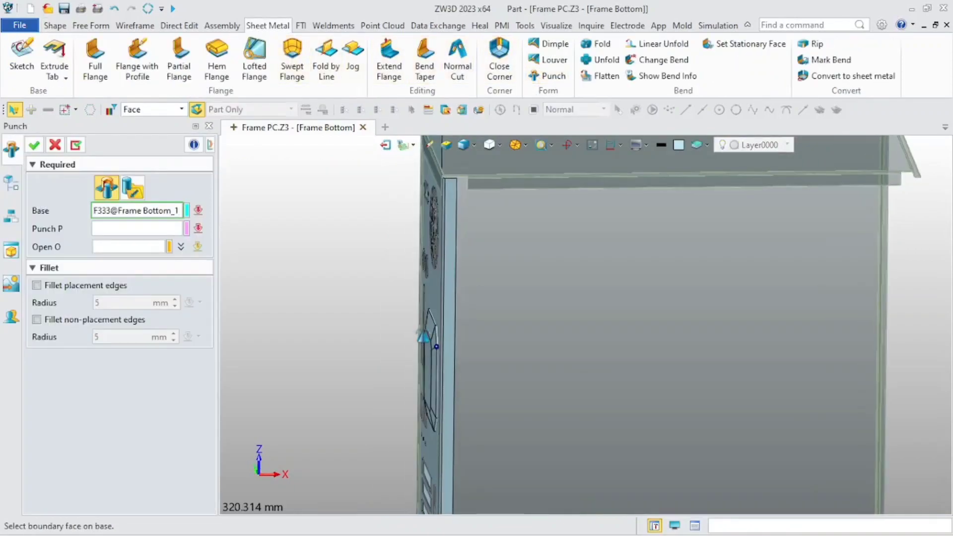
mouse_move(425, 337)
right_mouse_down()
mouse_move(400, 329)
mouse_move(411, 332)
right_mouse_up()
left_click(462, 287)
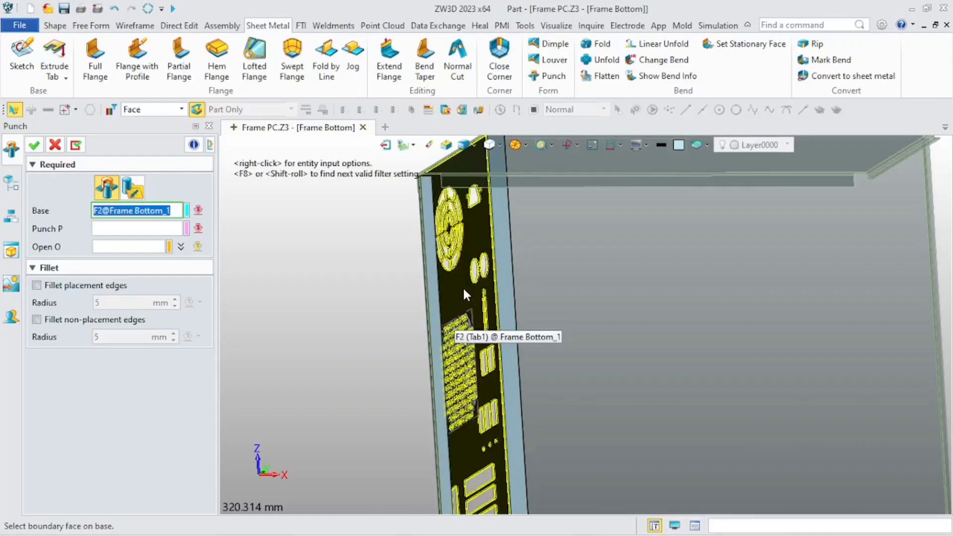
right_click_drag(464, 288, 476, 312)
- Use the chamfered block as the punch shape, with its face against the vent holes as the open face, and apply the punch
left_click(475, 376)
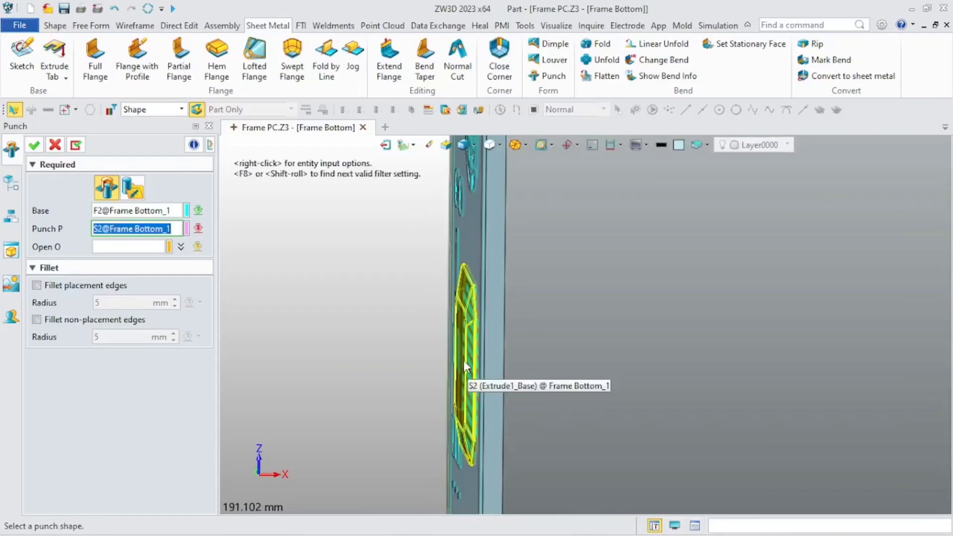
middle_click(463, 360)
right_click_drag(341, 325, 412, 292)
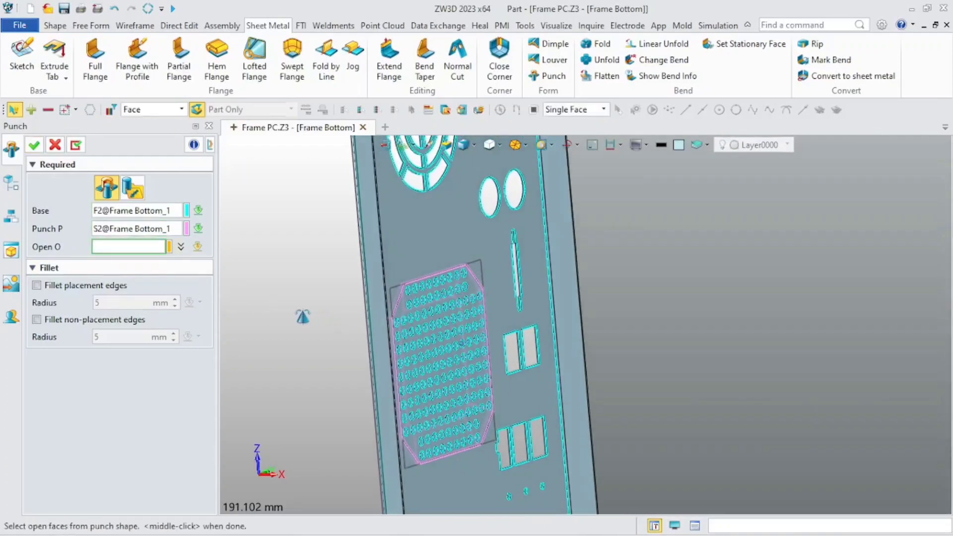
scroll(415, 290, "up", 5)
left_click(388, 281)
scroll(388, 282, "down", 4)
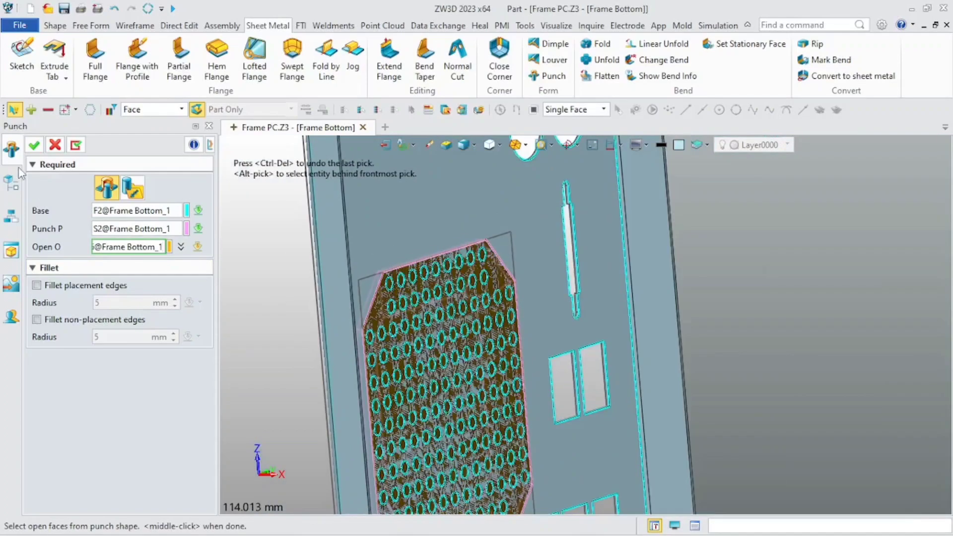
left_click(33, 147)
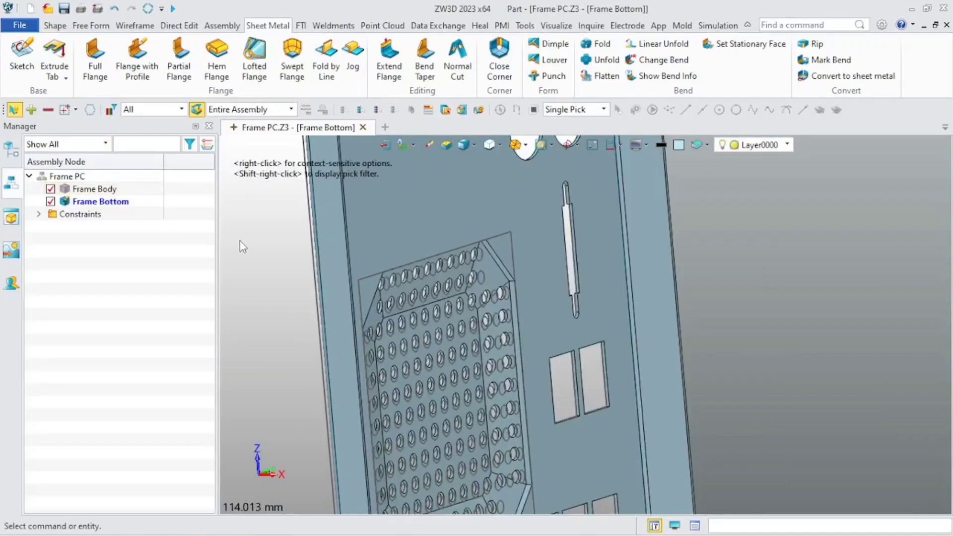
- Restrict selection to sketches, select all the sketches on the Frame Bottom and hide them
key("ctrl+i")
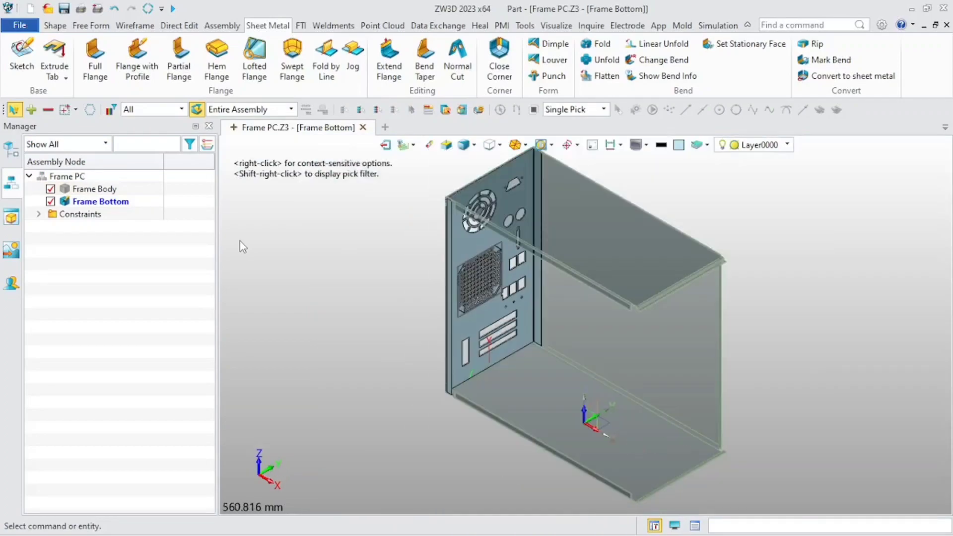
scroll(276, 255, "down", 2)
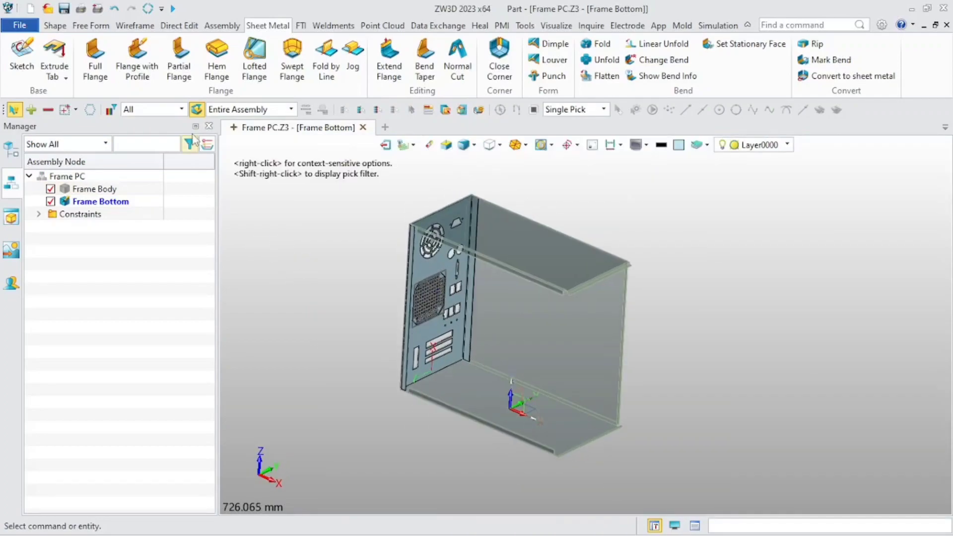
left_click(182, 110)
left_click(149, 148)
scroll(447, 322, "up", 2)
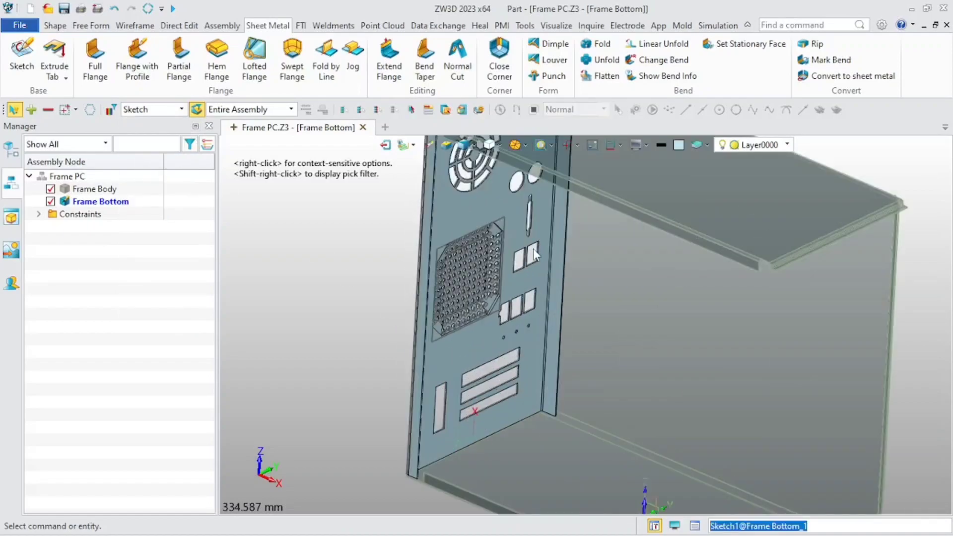
scroll(541, 248, "down", 2)
left_click_drag(614, 205, 425, 360)
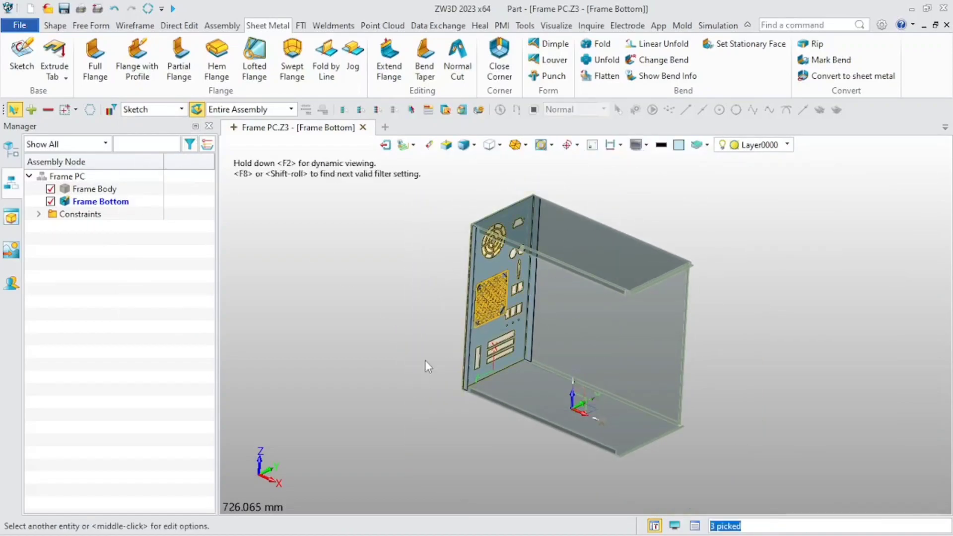
left_click(636, 146)
- Reset the selection filter to All
scroll(517, 281, "up", 3)
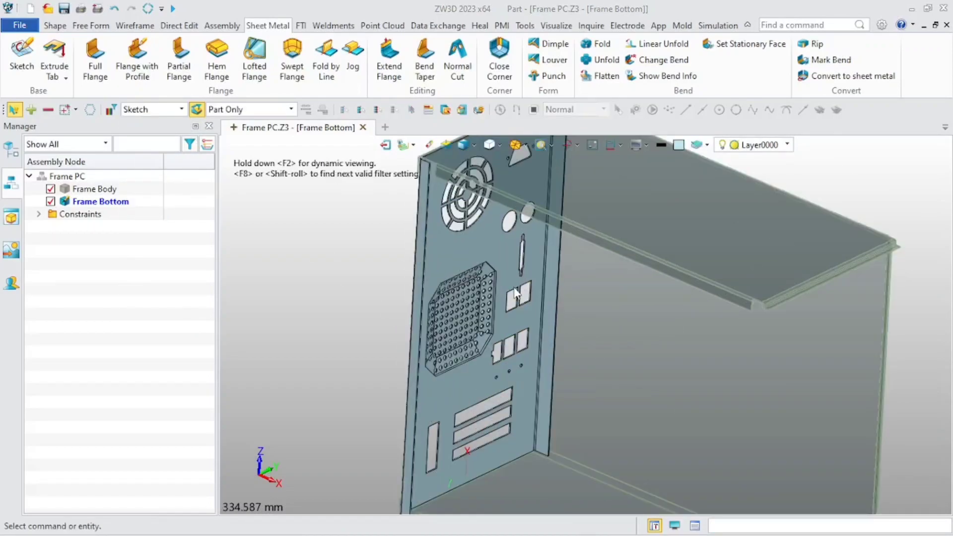
middle_click_drag(516, 282, 446, 314)
right_click_drag(430, 383, 442, 364)
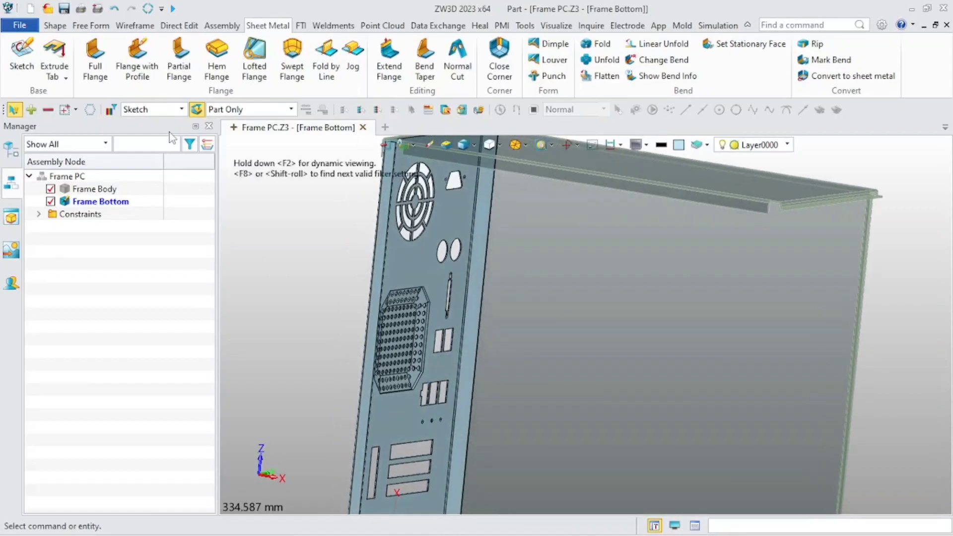
left_click(181, 109)
left_click(128, 122)
- Hide the surrounding assembly so that only the active Frame Bottom part is displayed
scroll(314, 291, "down", 3)
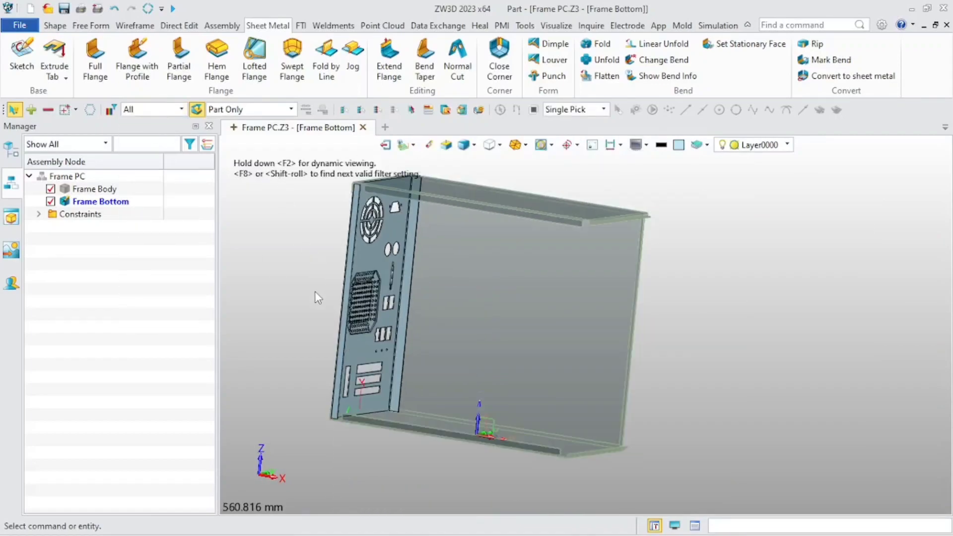
right_click_drag(315, 290, 357, 278)
left_click(591, 145)
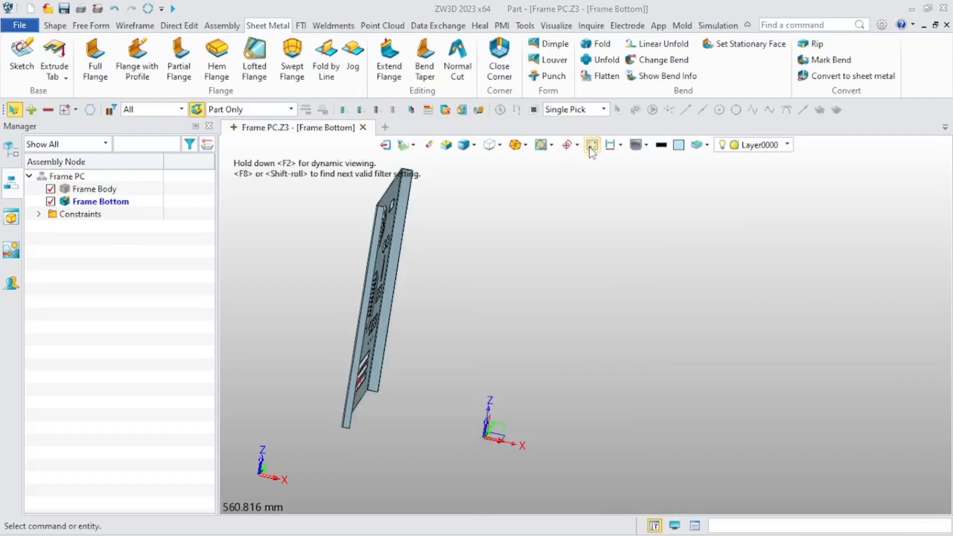
scroll(470, 219, "down", 3)
right_click_drag(440, 263, 465, 270)
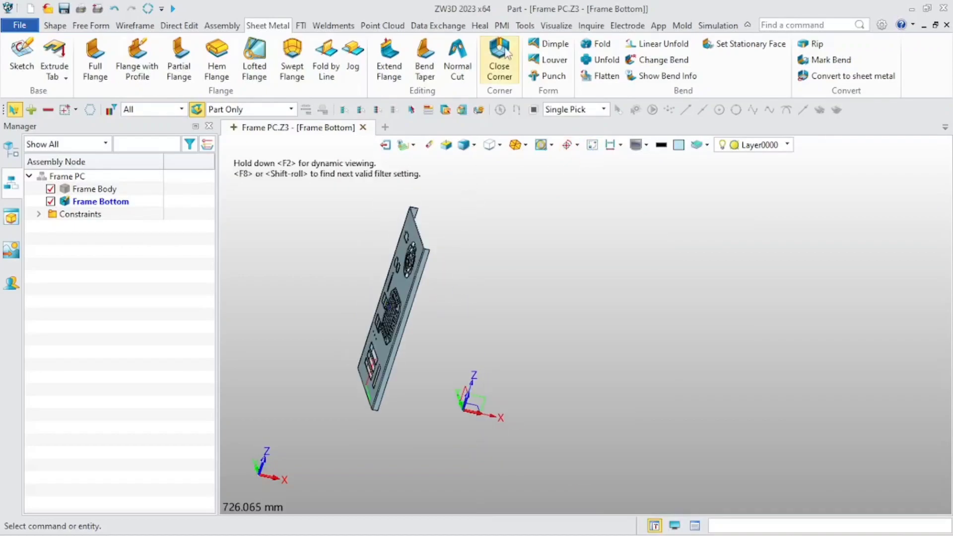
- Start editing the face attributes of all the Frame Bottom faces and set their color to RGB 255, 255, 240
left_click(556, 25)
left_click(263, 67)
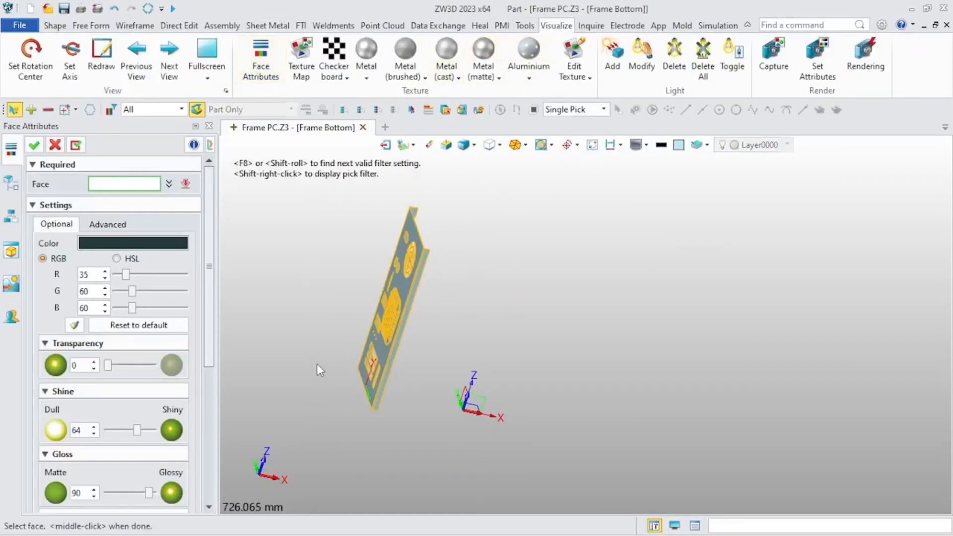
right_click_drag(318, 353, 312, 323)
left_click(135, 243)
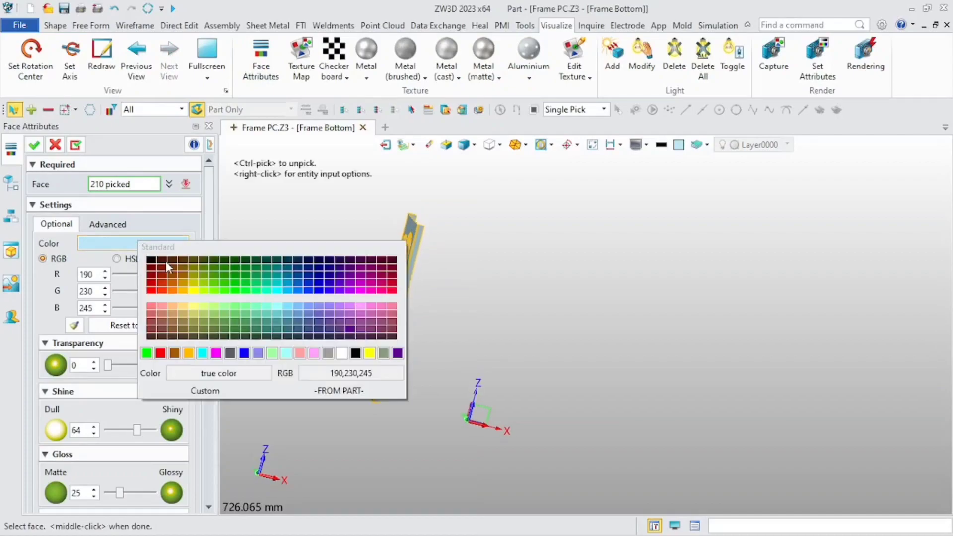
left_click(344, 353)
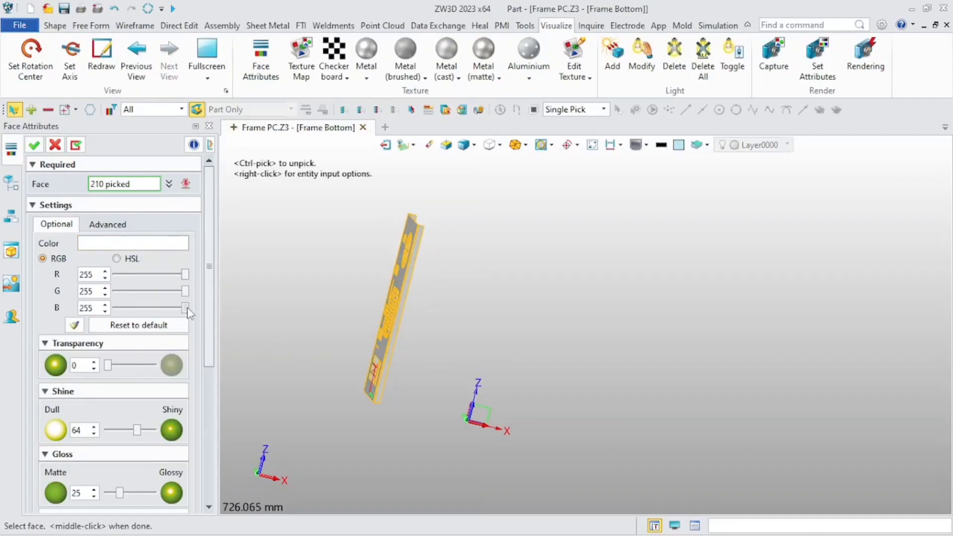
left_click_drag(185, 308, 183, 308)
- Raise the gloss of the Frame Bottom faces to 95 and apply the face attributes
scroll(125, 385, "down", 3)
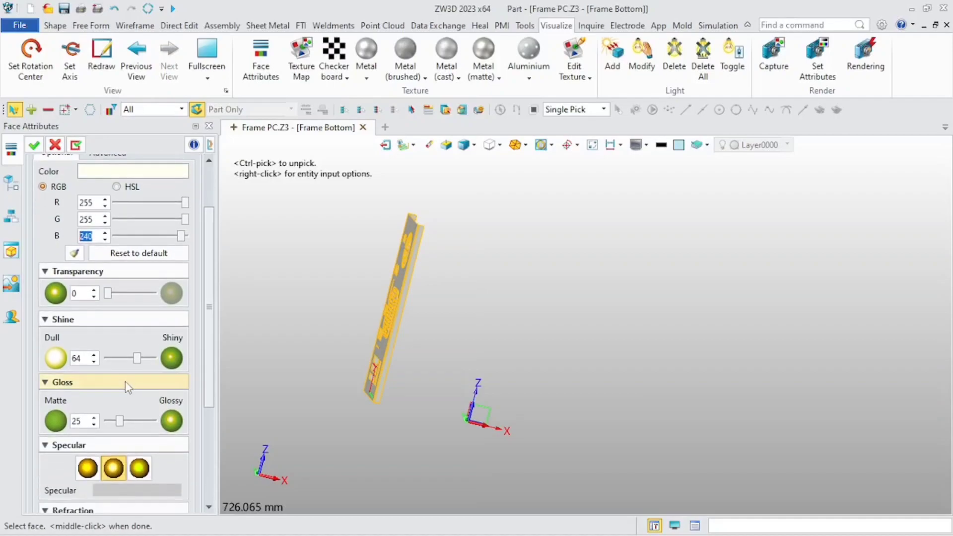
left_click_drag(119, 420, 152, 422)
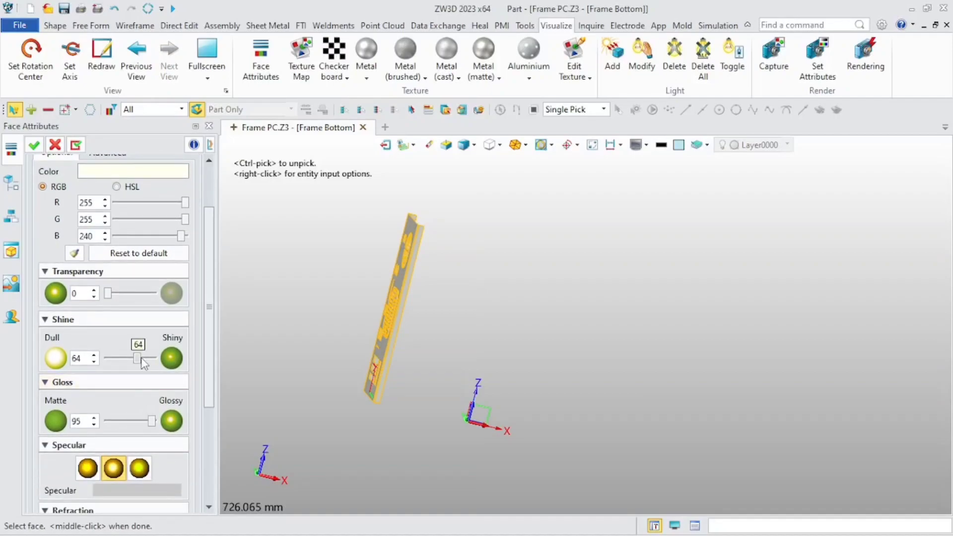
left_click(34, 145)
- Make the Frame PC assembly active again and regenerate it
scroll(346, 323, "up", 3)
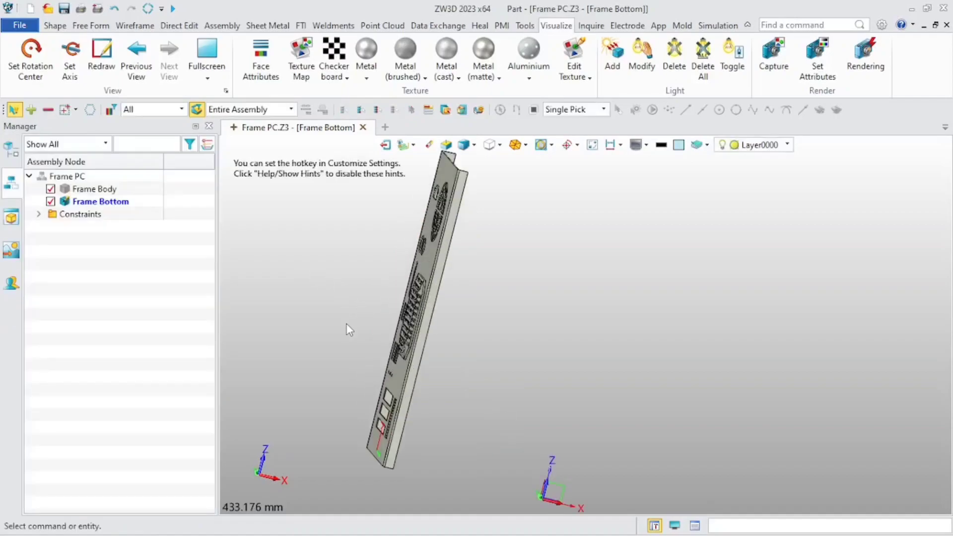
double_click(70, 177)
scroll(544, 322, "up", 3)
right_click(452, 365)
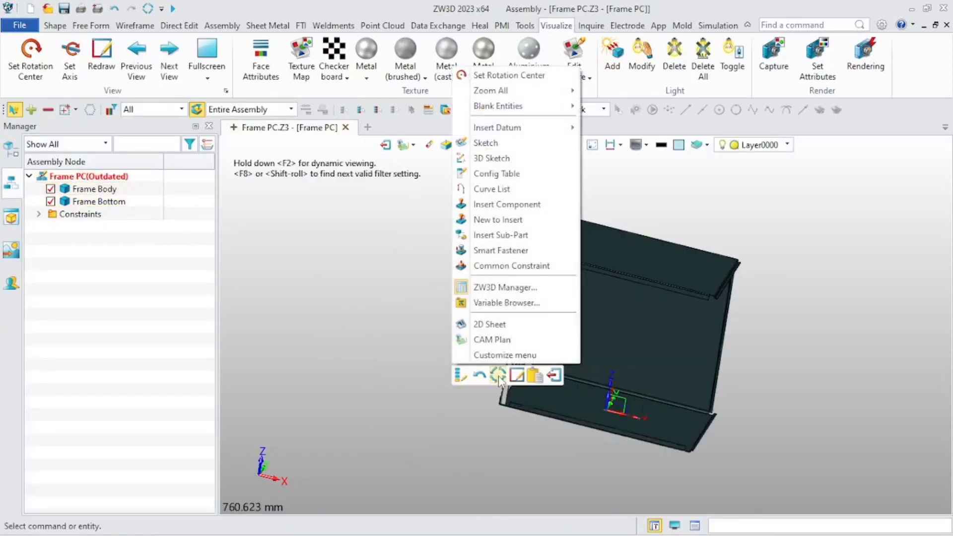
left_click(497, 375)
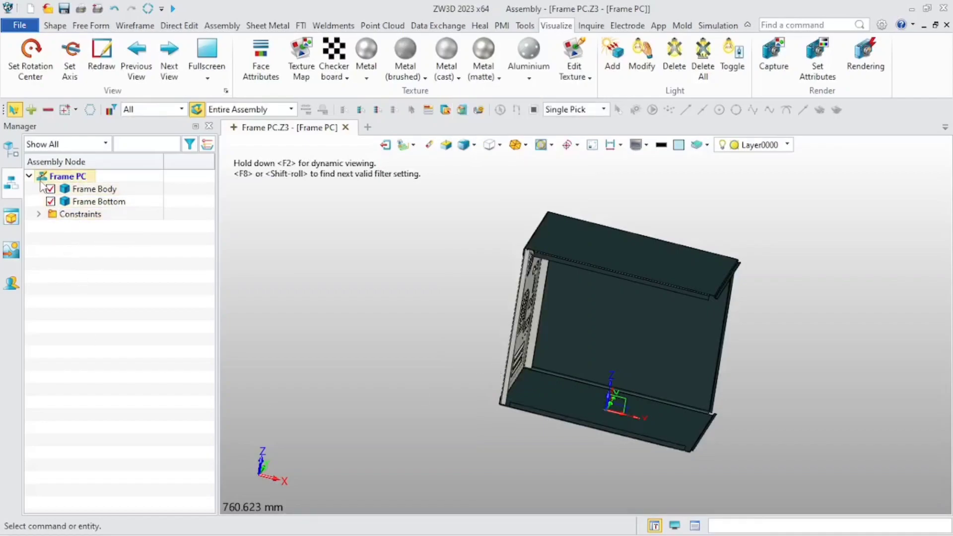
- Insert a new part named "Frame left" into the Frame PC assembly at the default frame, automatically activated
key("ctrl+Home")
key("F9")
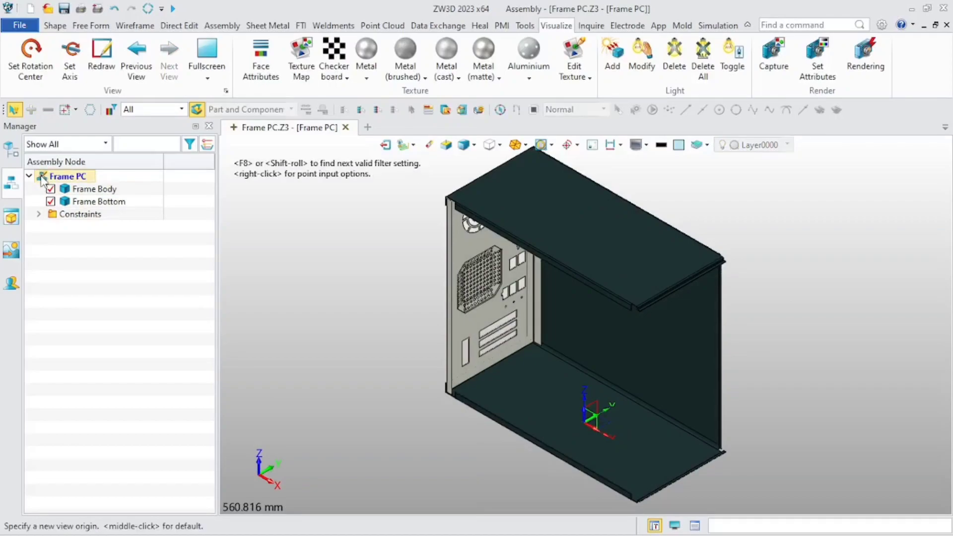
right_click(42, 180)
left_click(77, 217)
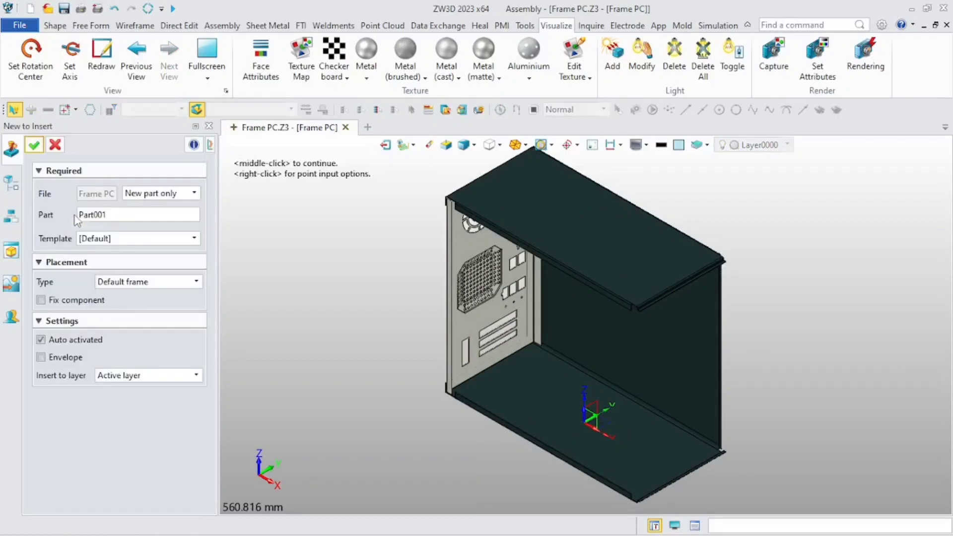
left_click(110, 213)
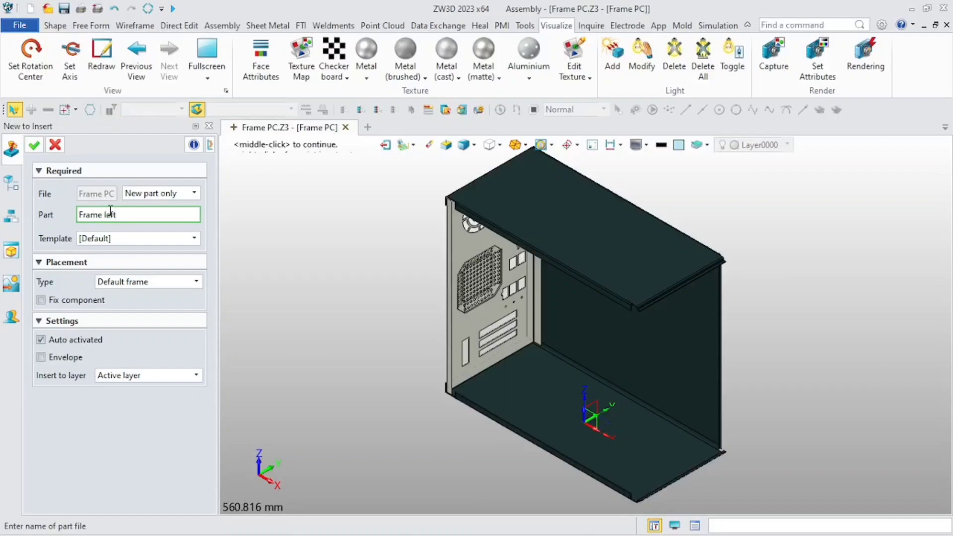
key("Return")
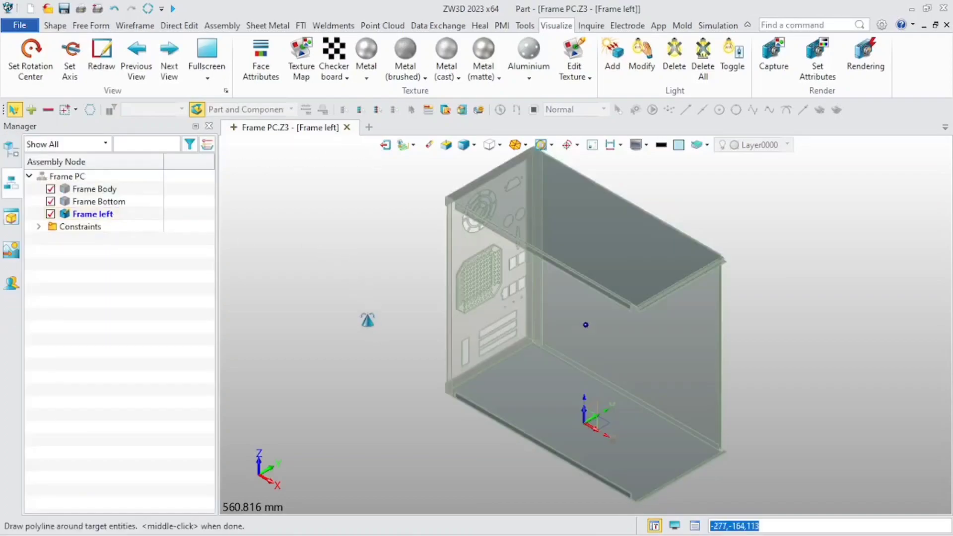
- Create an associative reference plane in Frame left from the narrow flange face along the Frame Body's lower panel edge
left_click(222, 25)
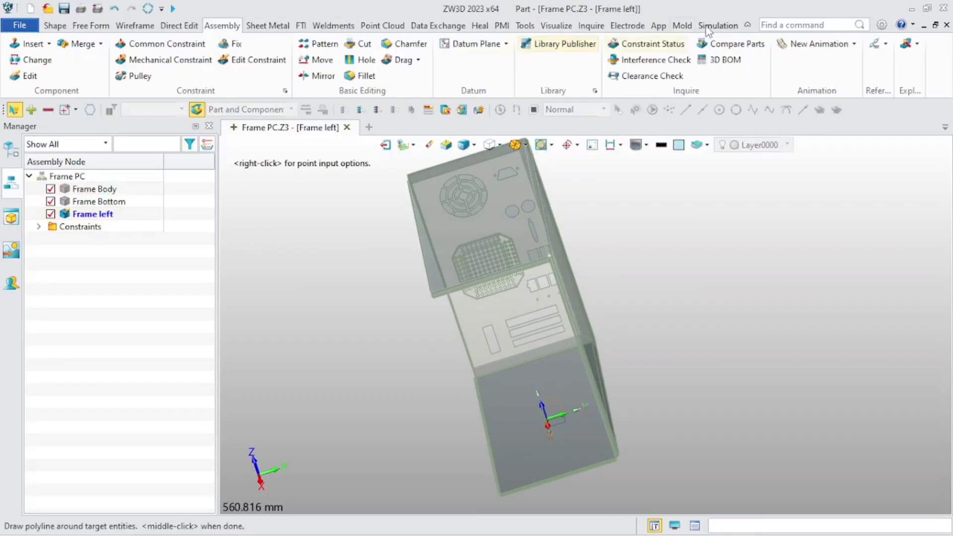
left_click(875, 45)
left_click(502, 400)
middle_click_drag(502, 400, 474, 418)
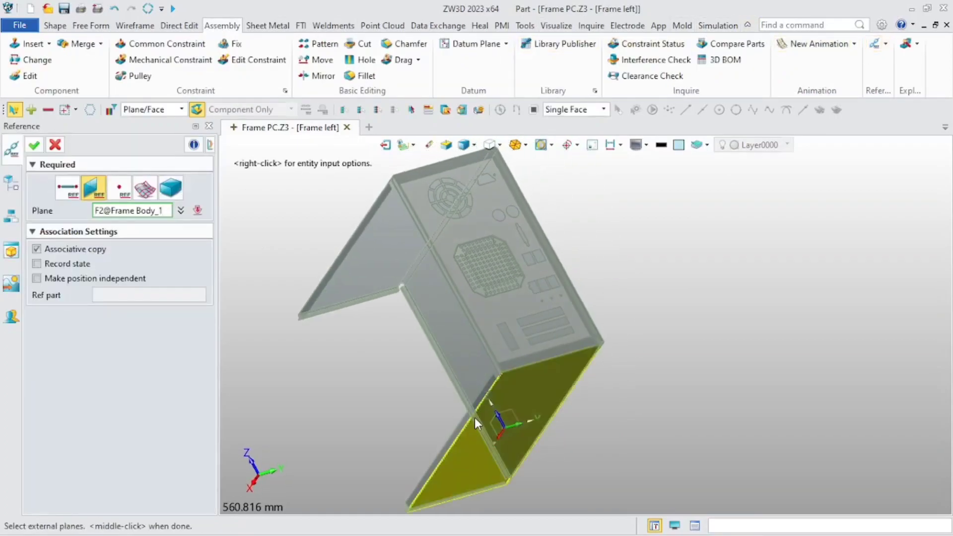
scroll(428, 468, "up", 5)
left_click(430, 469)
scroll(422, 447, "down", 4)
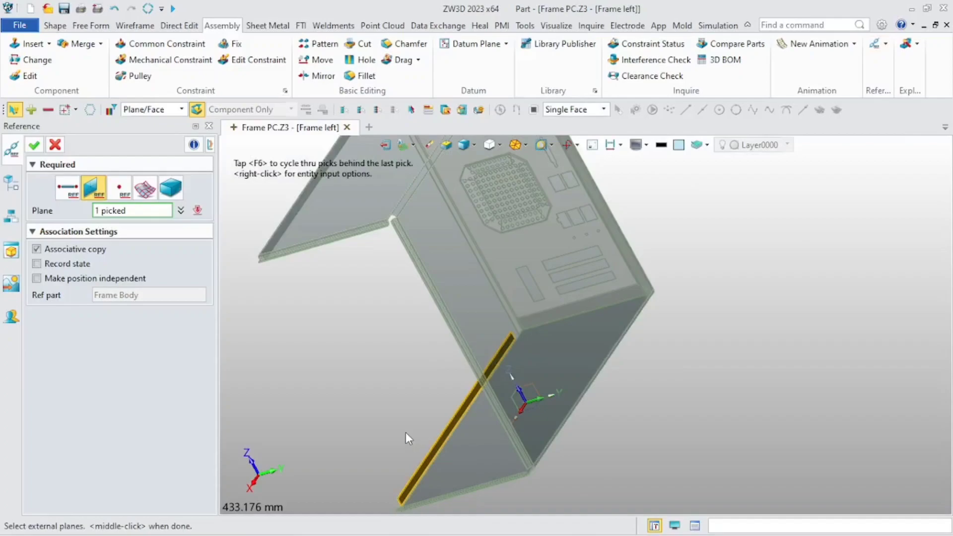
right_click_drag(406, 433, 411, 351)
left_click(34, 145)
- Start a sketch in Frame left on the new reference plane
left_click(268, 26)
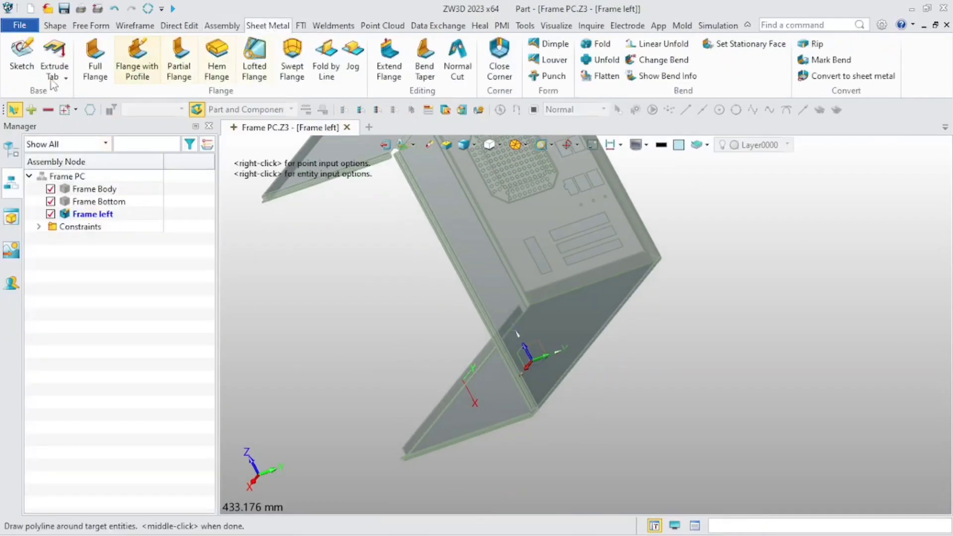
left_click(21, 57)
left_click(470, 392)
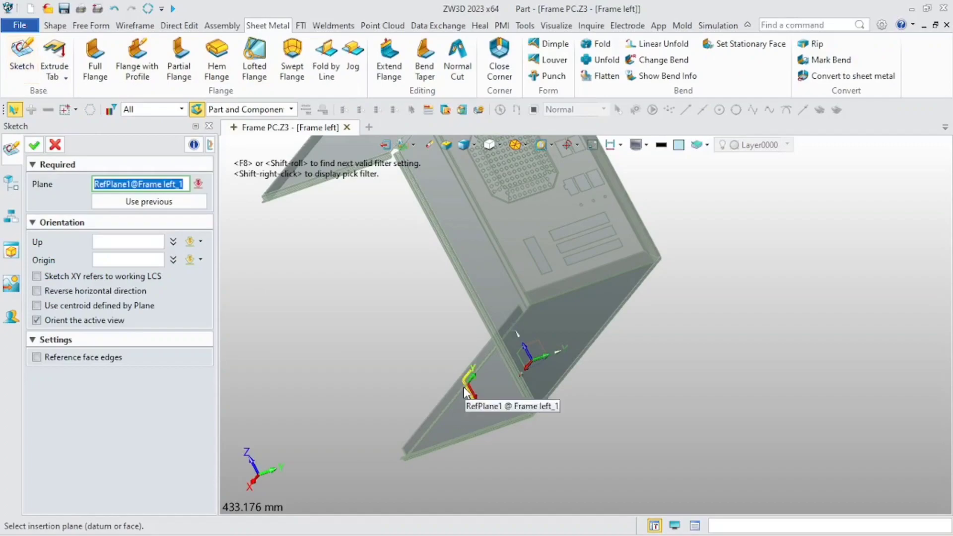
left_click(29, 148)
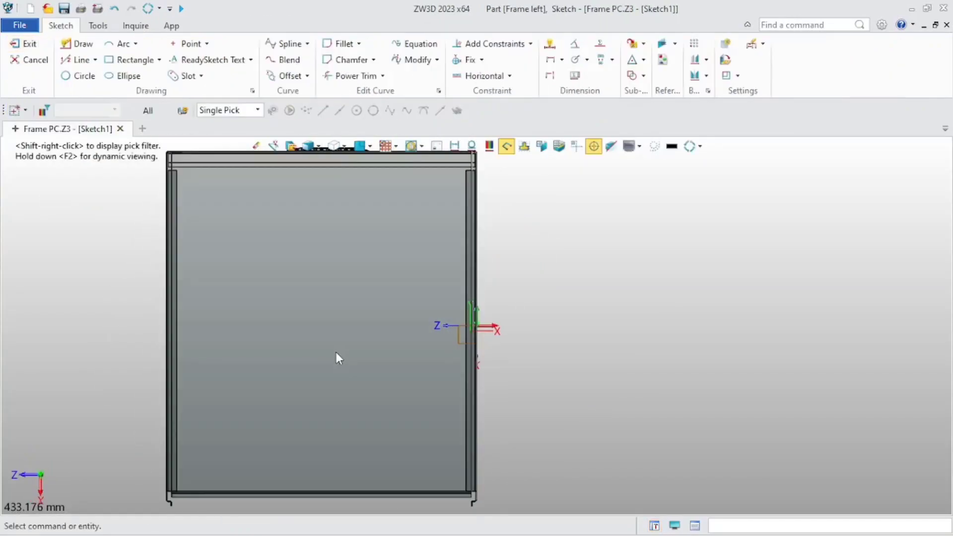
- Start a two-corner rectangle with its first point at -355,-200 on the Frame Body's upper front corner
key("ctrl+Home")
middle_click_drag(359, 381, 451, 332)
key("ctrl+Right")
scroll(448, 372, "down", 3)
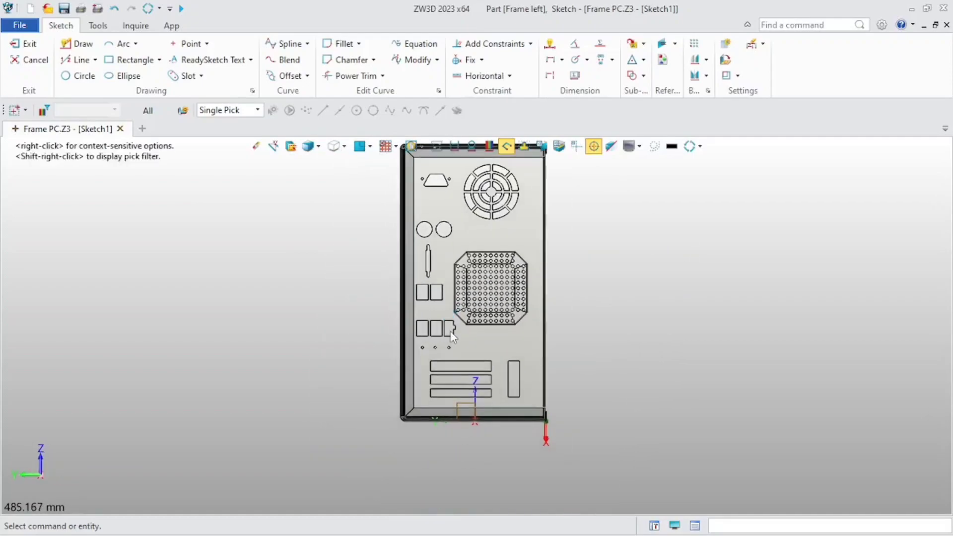
right_click_drag(452, 334, 375, 379)
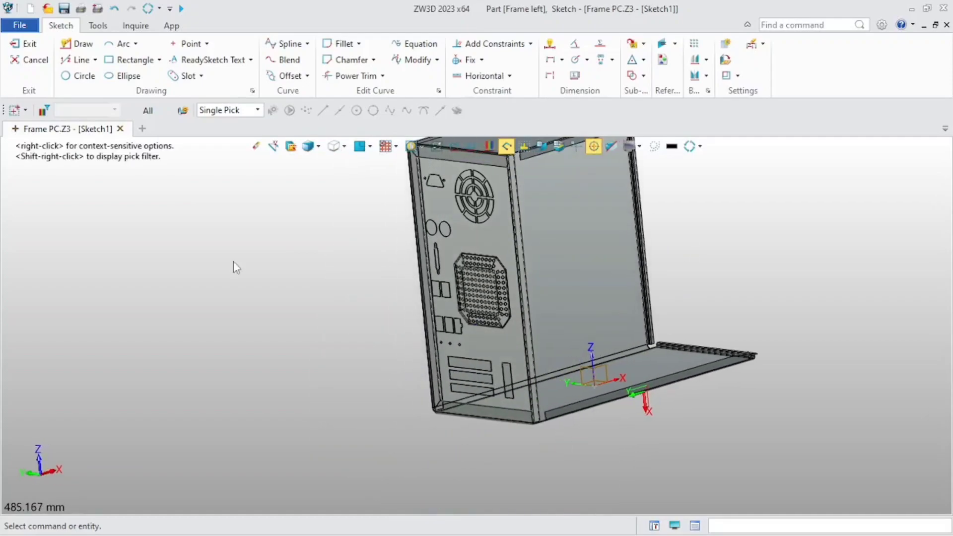
left_click(131, 59)
right_click_drag(586, 297, 555, 325)
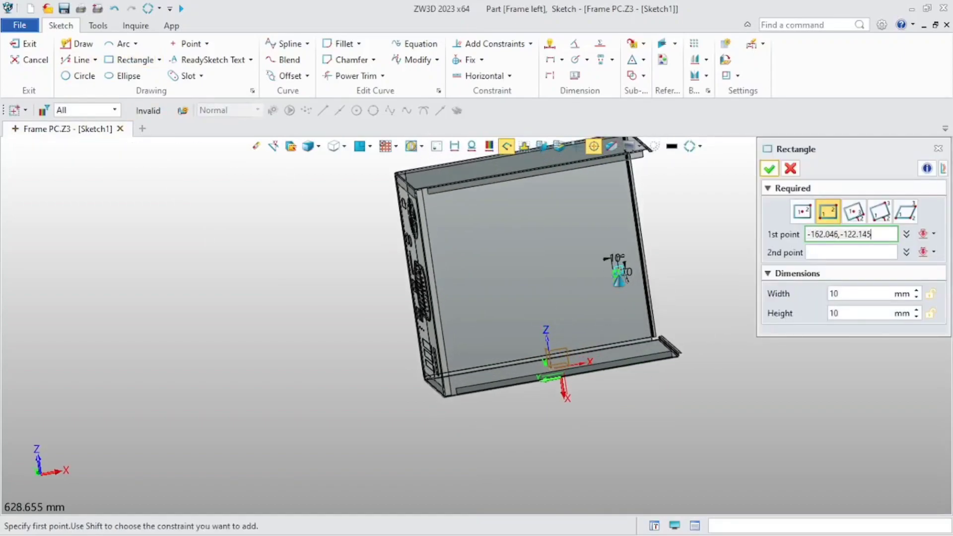
right_click_drag(613, 266, 607, 297)
right_click_drag(597, 246, 604, 239)
scroll(628, 242, "up", 8)
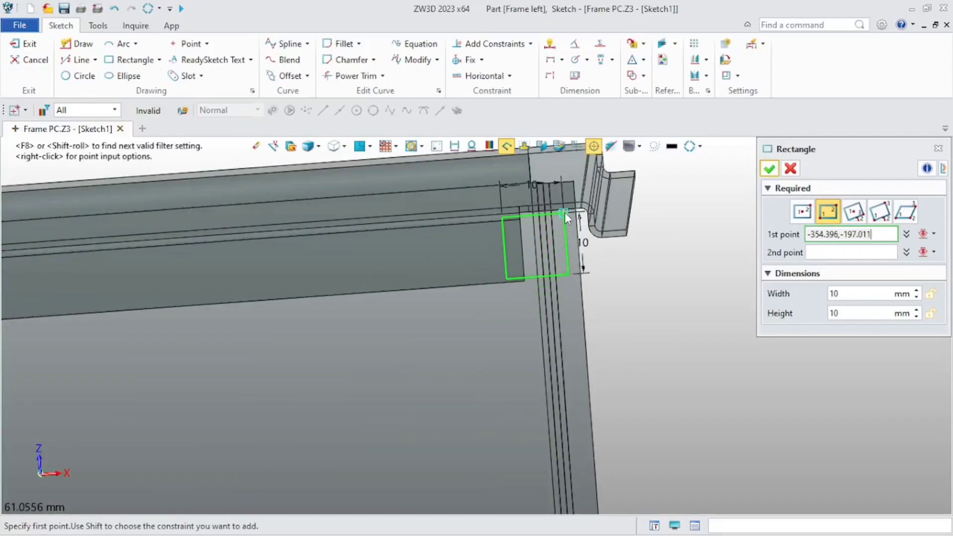
right_click(575, 213)
left_click(616, 274)
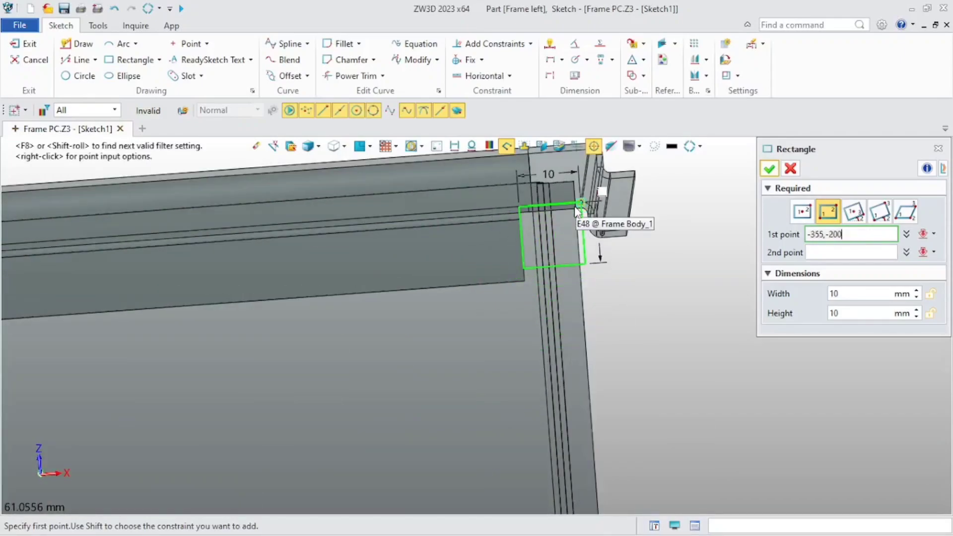
left_click(582, 211)
- Define the rectangle's second corner as an offset from the Frame Body edge point at -1,198 in the opposite lower corner
scroll(493, 276, "down", 5)
scroll(445, 345, "down", 4)
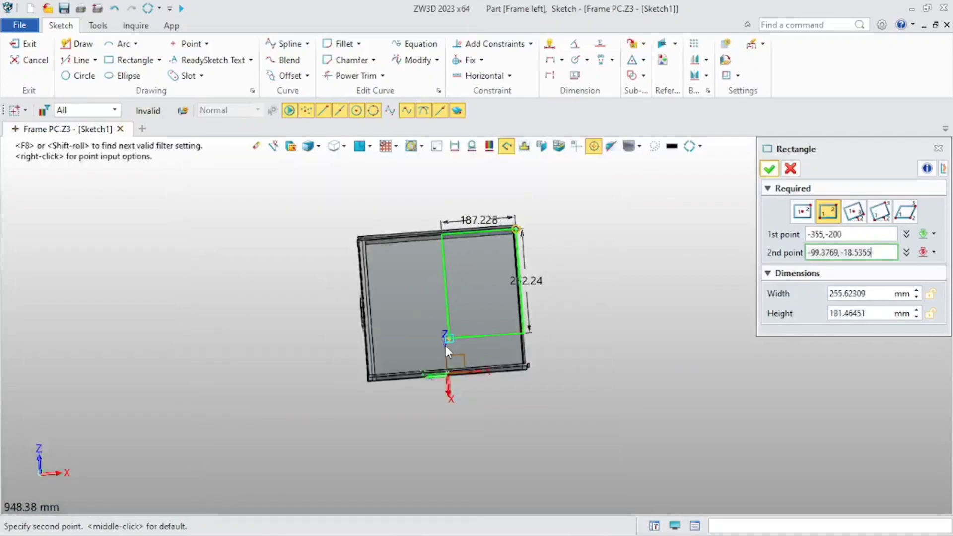
scroll(371, 394, "up", 5)
scroll(400, 337, "up", 8)
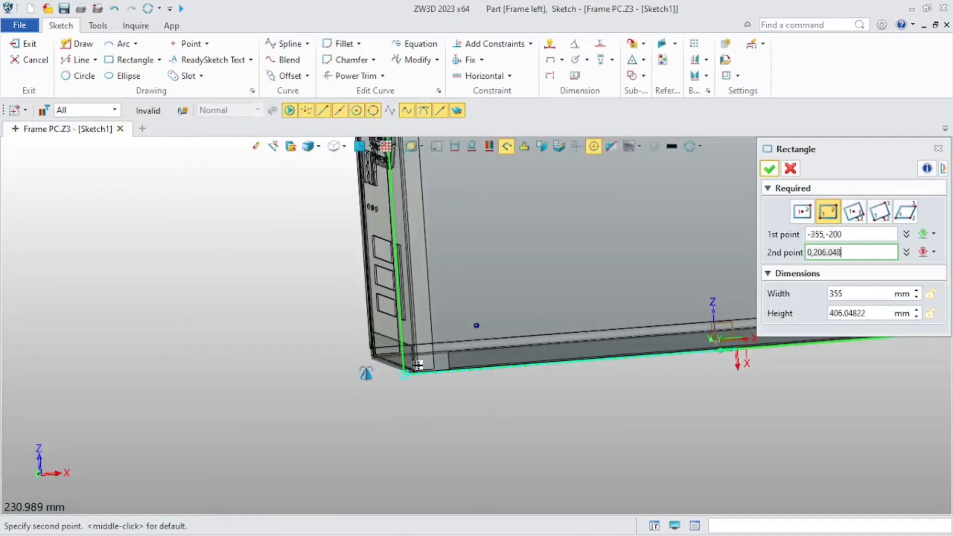
scroll(285, 412, "up", 2)
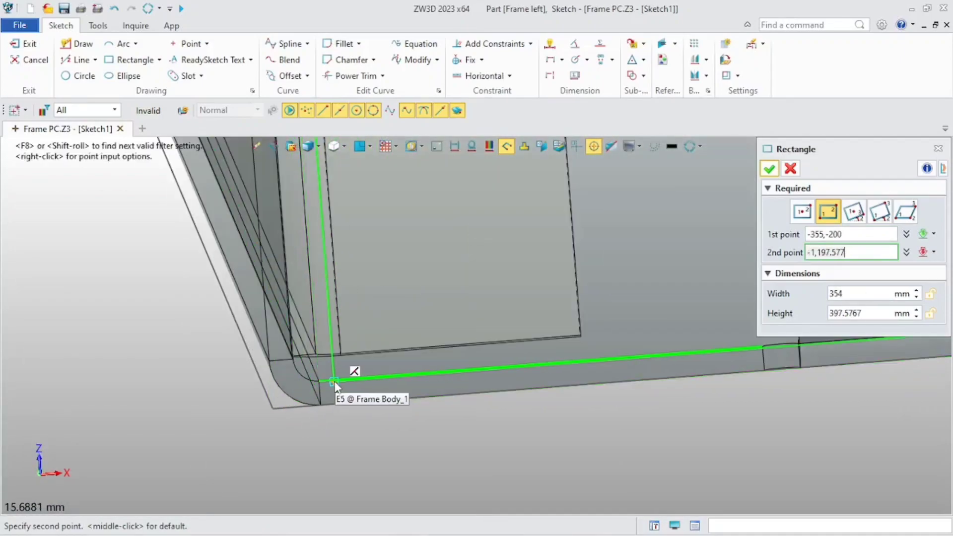
right_click(333, 381)
left_click(409, 243)
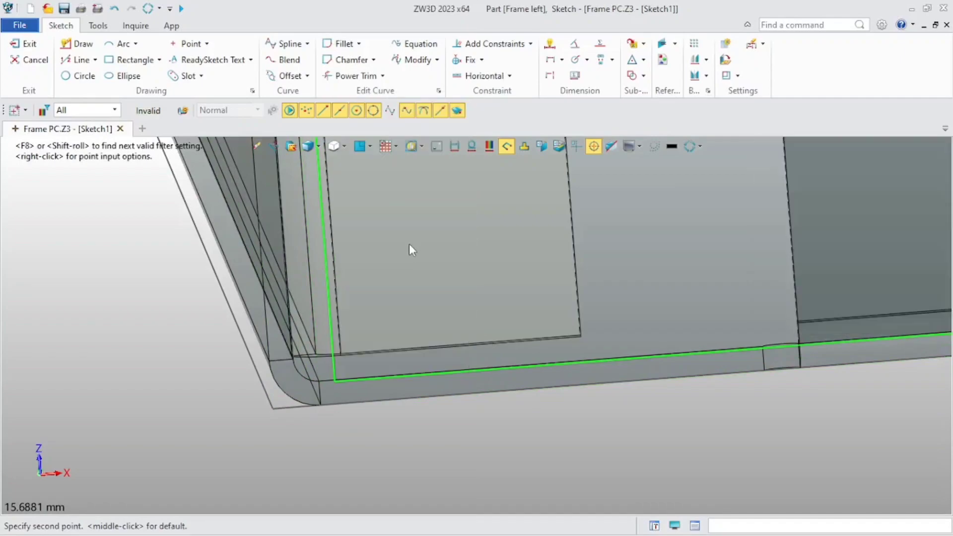
left_click(319, 383)
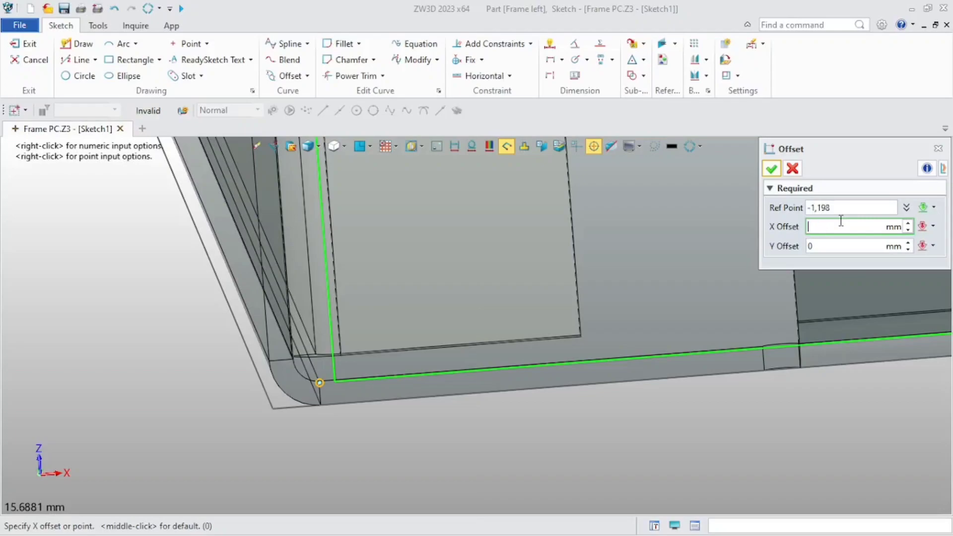
- Try an X offset of 2 mm from the reference point for the rectangle's second corner
key("Return")
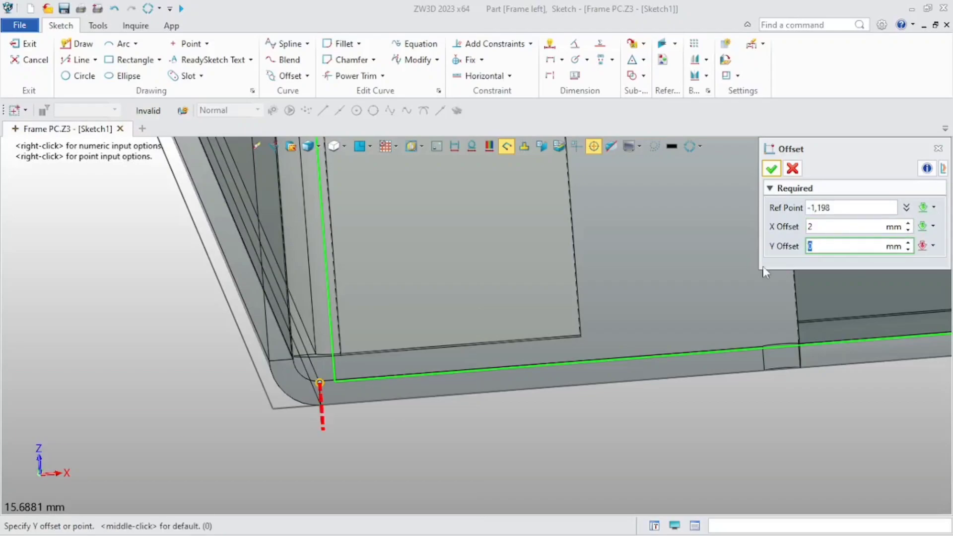
scroll(575, 365, "down", 2)
type("70")
right_click_drag(514, 414, 660, 350)
- Set the corner offset to X 0 mm and Y 2 mm, and finish the 354 by 400 mm rectangle
left_click(828, 228)
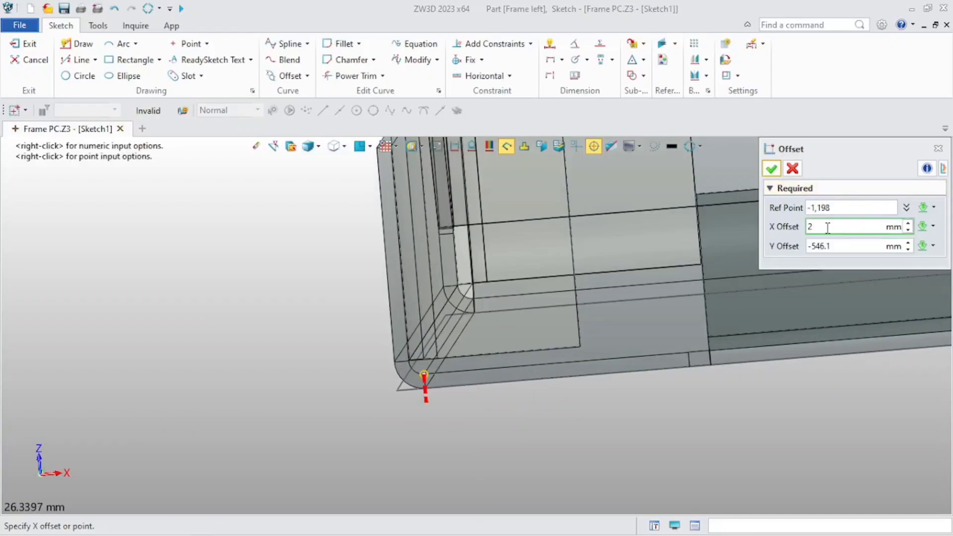
double_click(827, 227)
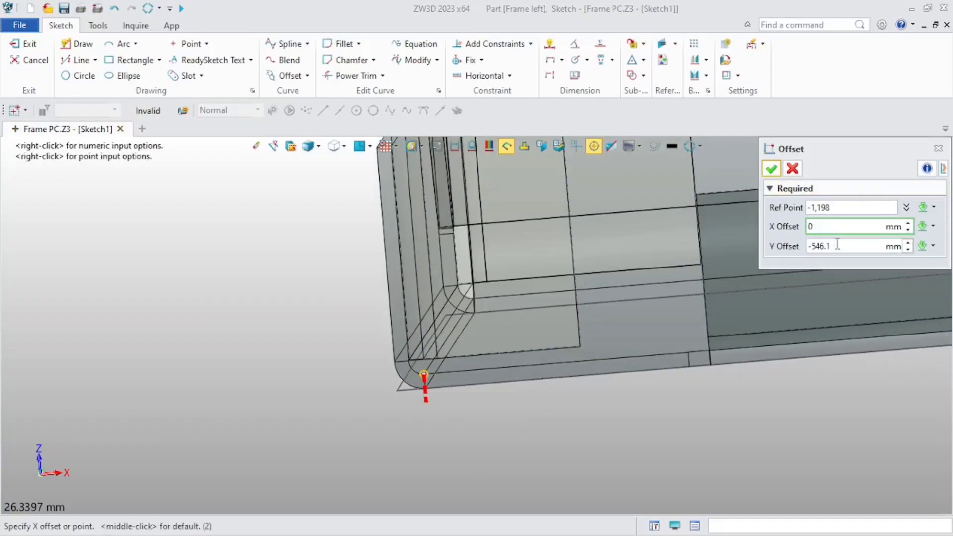
double_click(838, 245)
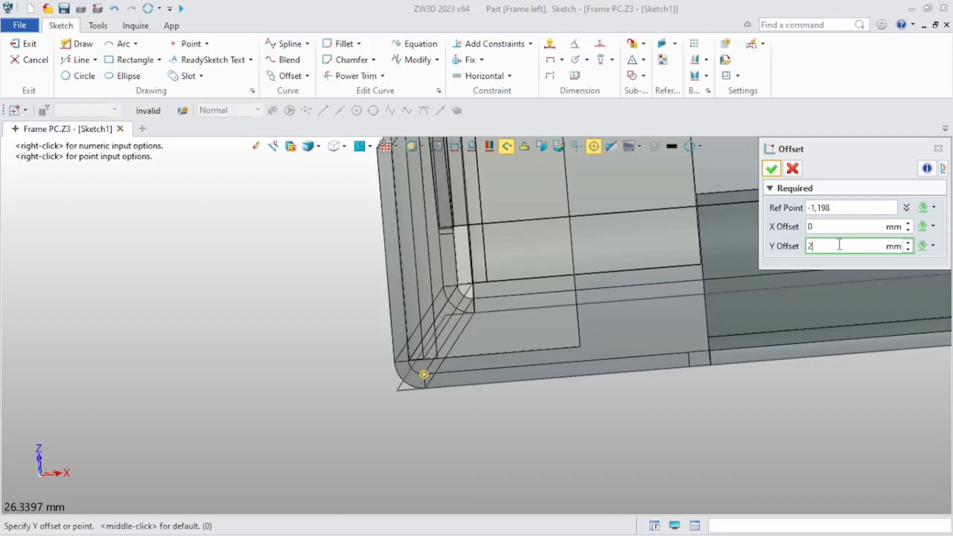
type("2")
key("Return")
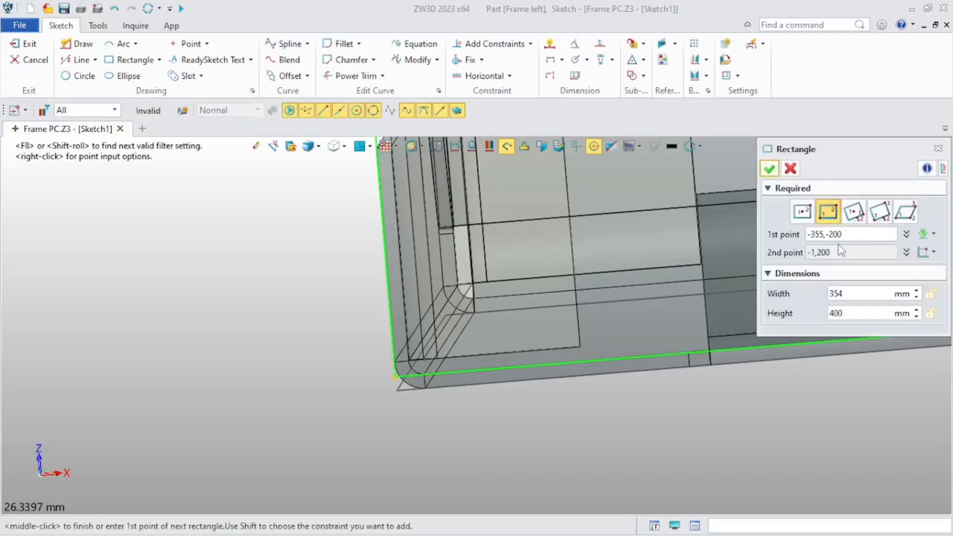
left_click(770, 169)
scroll(447, 288, "down", 5)
scroll(455, 267, "down", 1)
middle_click_drag(455, 267, 356, 416)
scroll(356, 416, "down", 3)
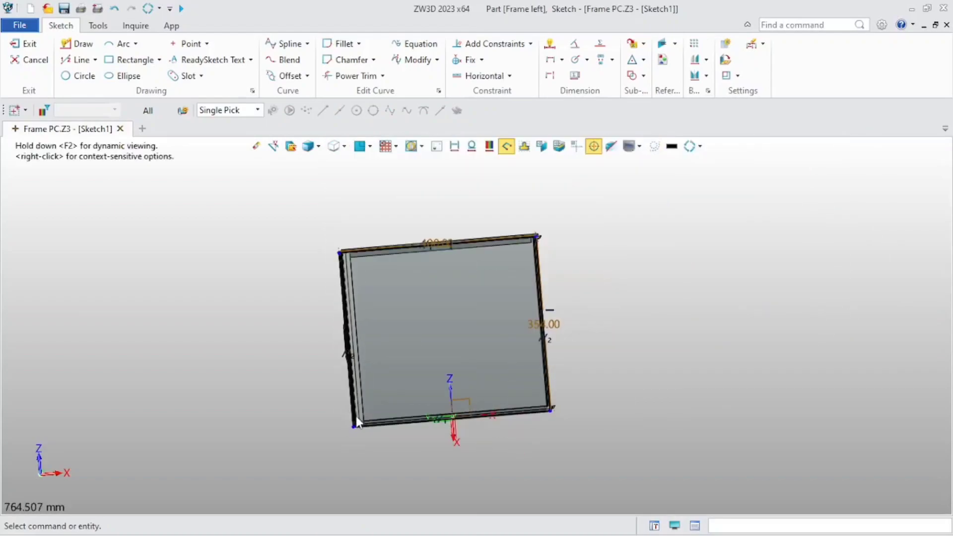
mouse_move(355, 416)
right_mouse_down()
mouse_move(336, 419)
mouse_move(345, 421)
right_mouse_up()
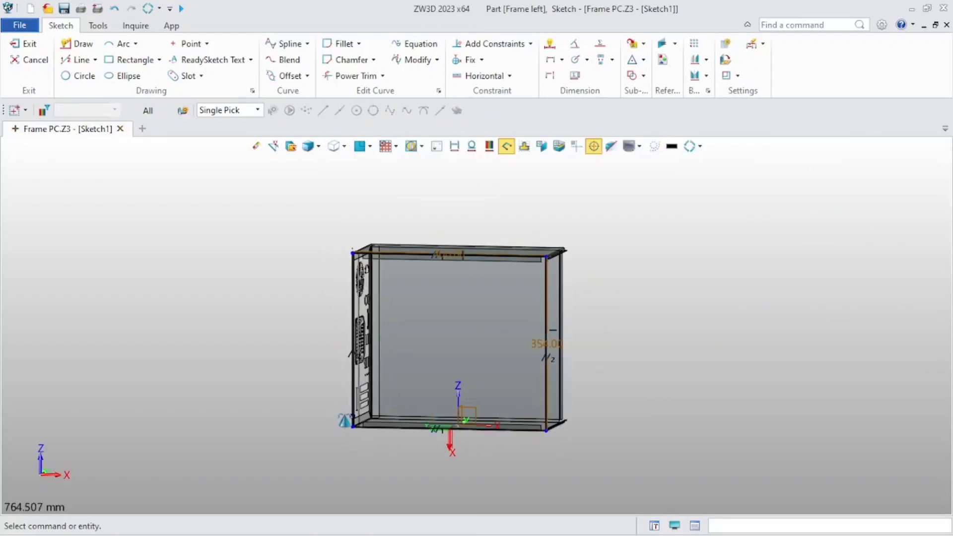
- Finish the rectangle sketch and extrude it as a 1 mm thick sheet metal tab for the Frame left panel
left_click(23, 45)
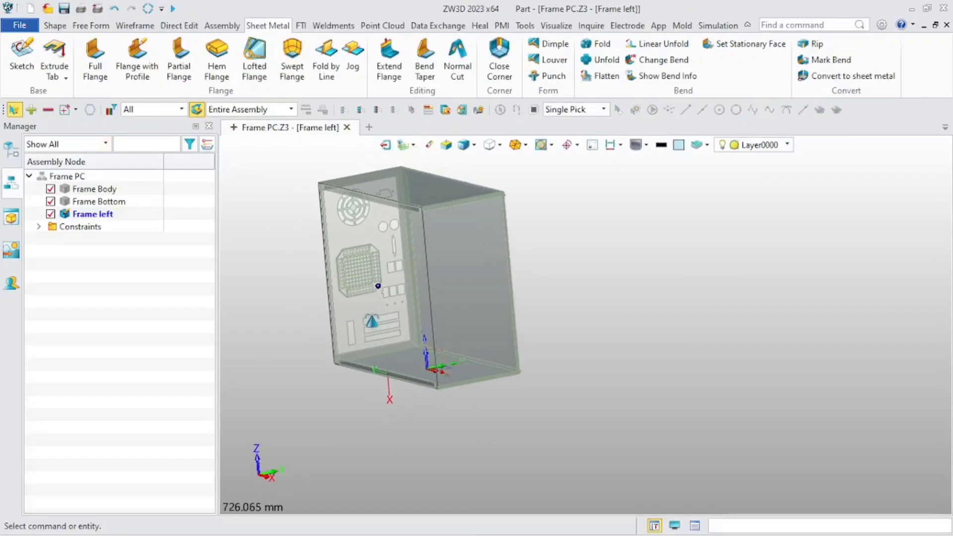
left_click(62, 75)
scroll(430, 295, "up", 4)
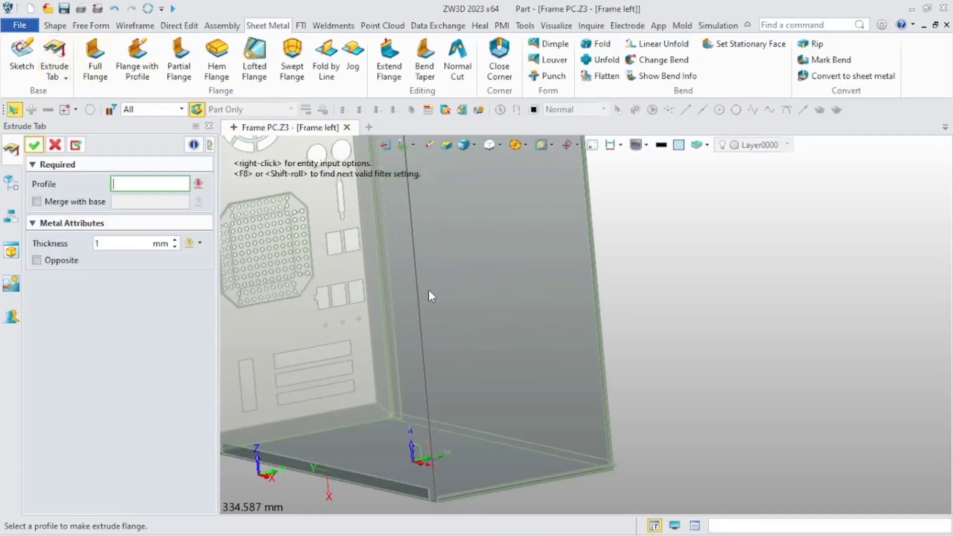
left_click(410, 294)
scroll(413, 302, "down", 5)
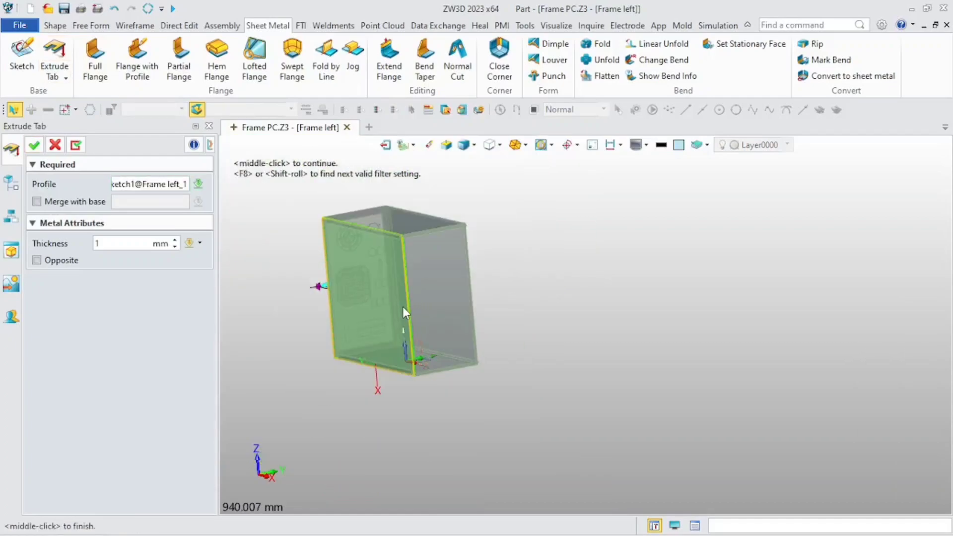
scroll(407, 299, "up", 14)
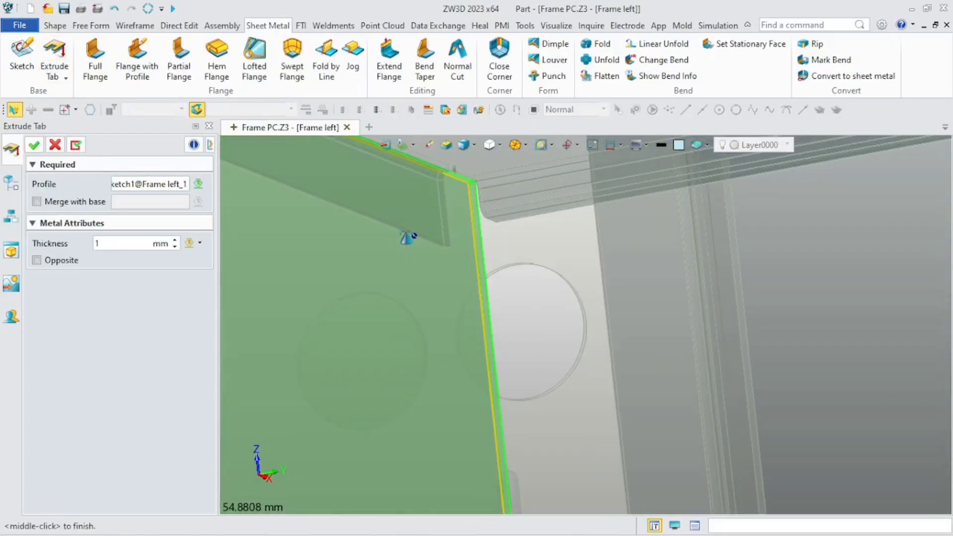
scroll(415, 243, "down", 3)
left_click(33, 145)
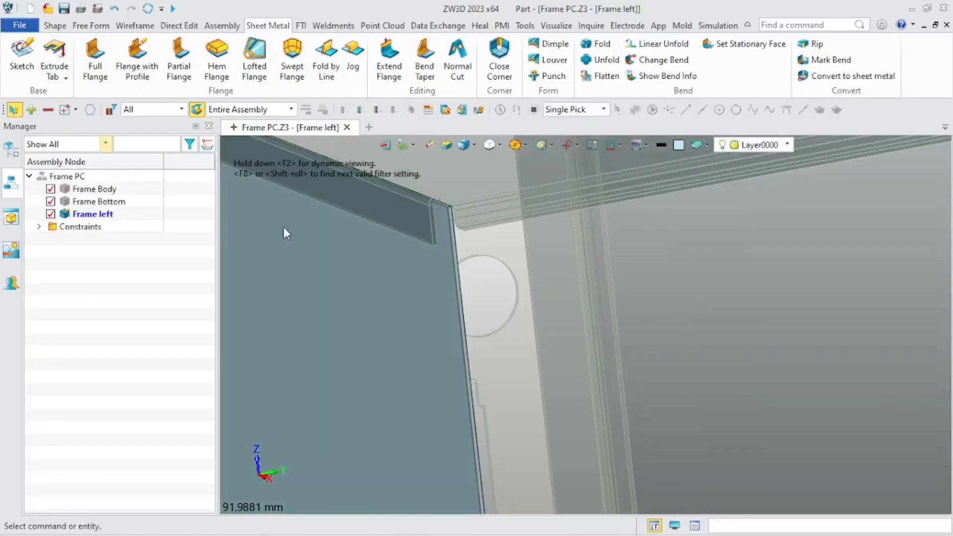
- Start a full flange on the inner front vertical edge of the left panel with a 1 mm bend radius
left_click(95, 64)
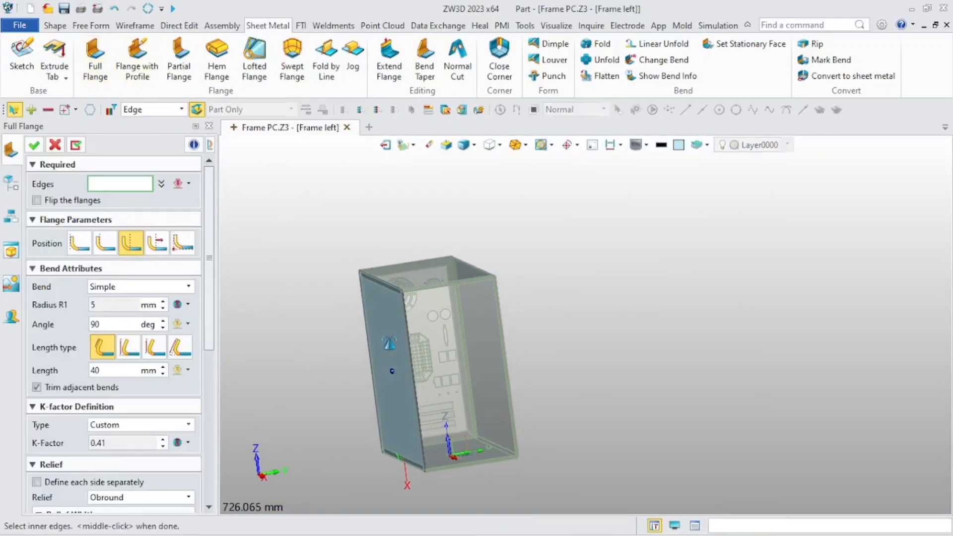
scroll(419, 364, "up", 10)
left_click(367, 290)
left_click(368, 290)
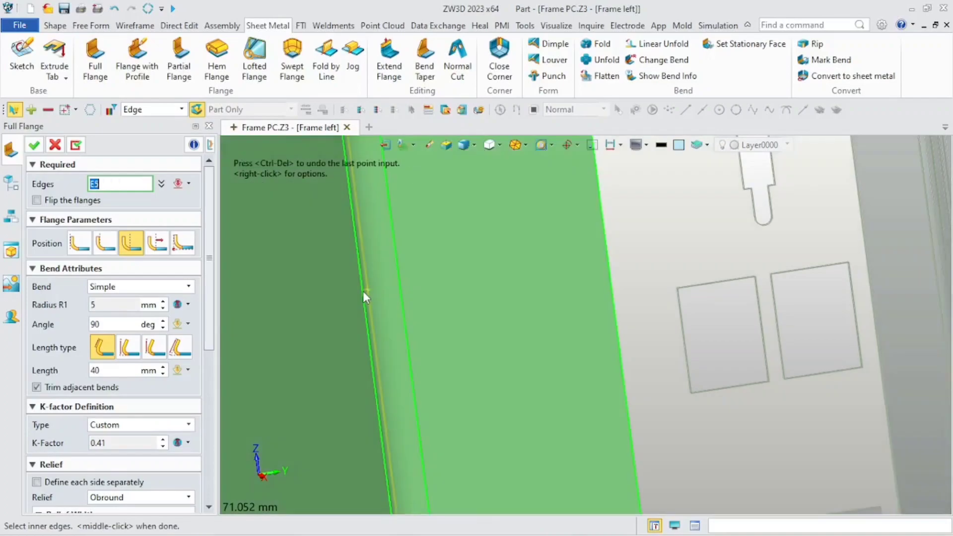
scroll(362, 290, "down", 5)
middle_click_drag(362, 291, 390, 371)
left_click(191, 302)
left_click(190, 302)
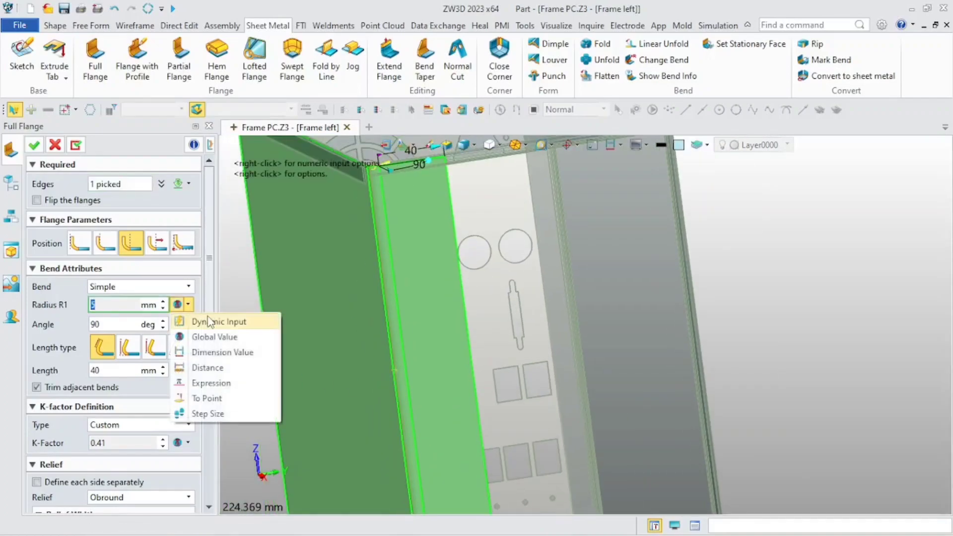
left_click(212, 324)
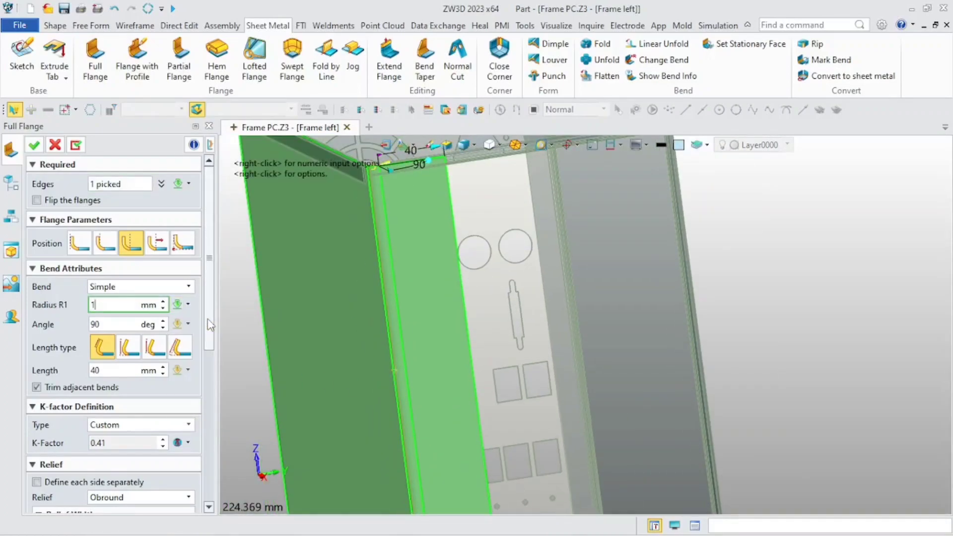
key("Return")
scroll(380, 316, "down", 2)
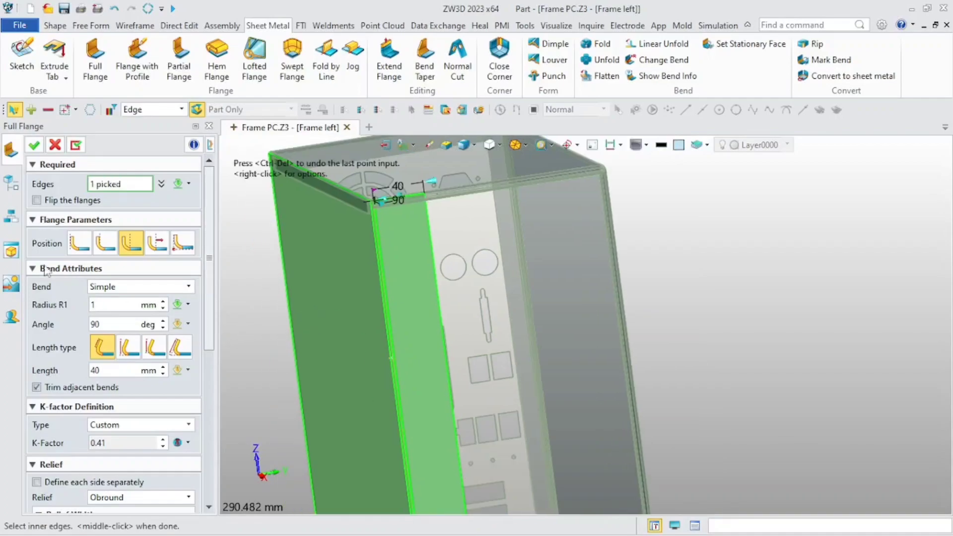
- Choose the first flange position type, set the flange length to 10 mm, and finish the front flange
left_click(79, 242)
scroll(329, 245, "up", 3)
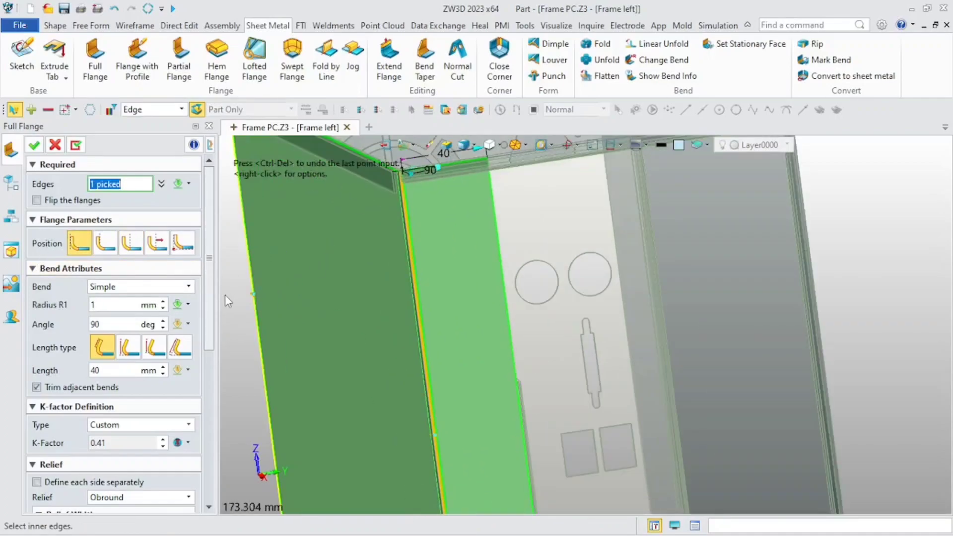
scroll(211, 323, "down", 1)
scroll(211, 323, "down", 1)
left_click(107, 337)
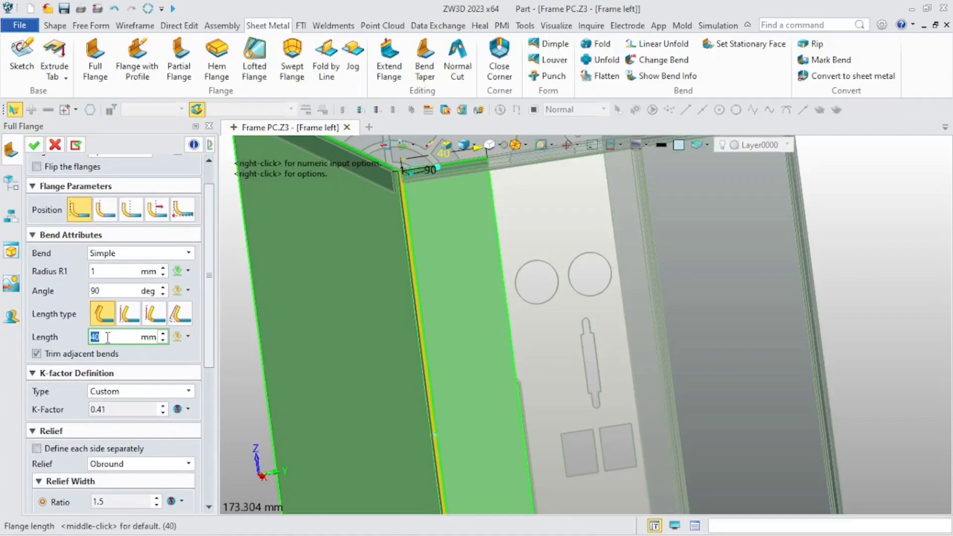
type("10")
key("Return")
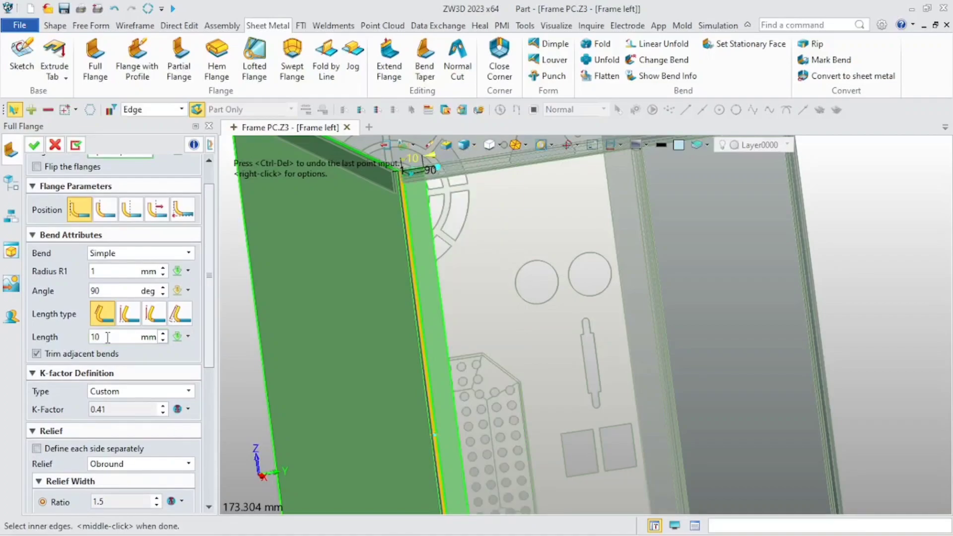
scroll(289, 321, "down", 3)
mouse_move(286, 334)
right_mouse_down()
mouse_move(313, 320)
mouse_move(315, 332)
mouse_move(277, 320)
right_mouse_up()
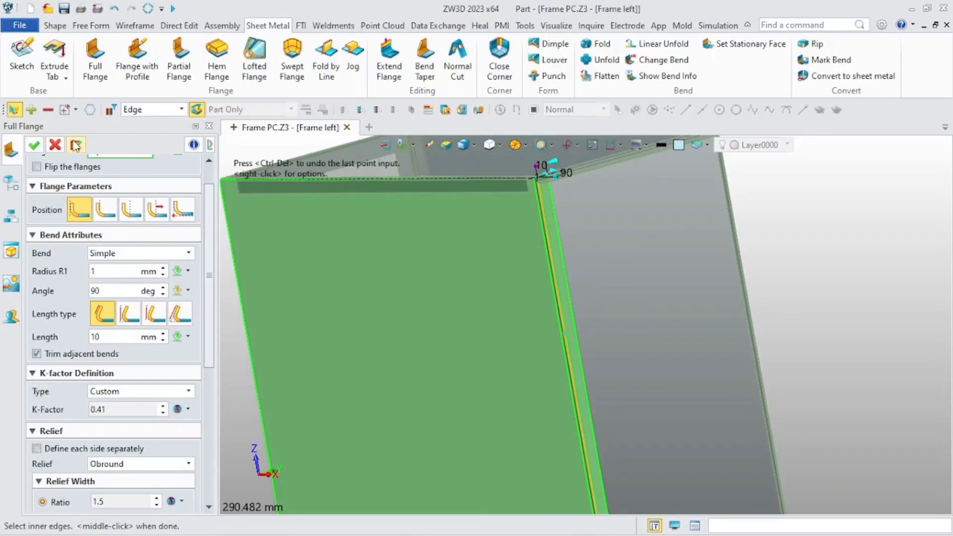
left_click(55, 145)
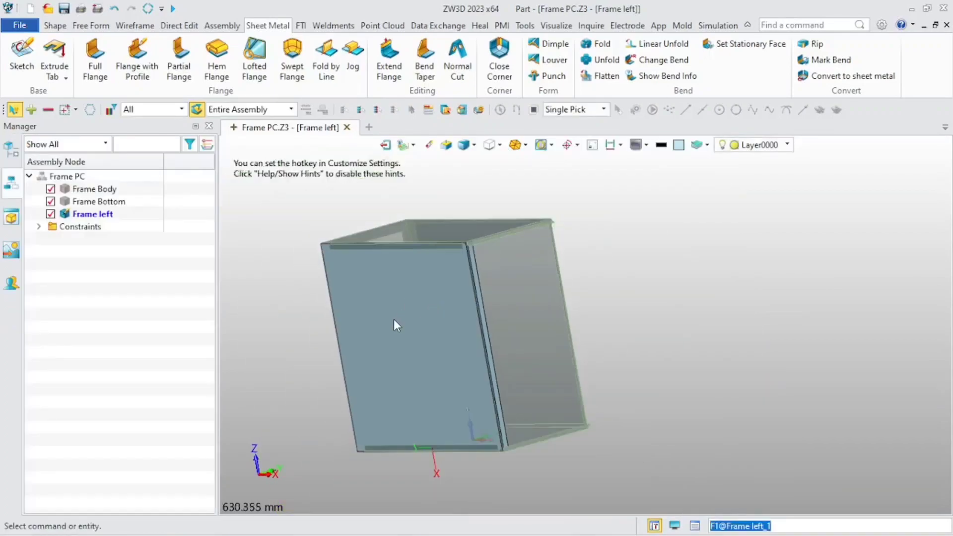
- Start a partial flange on the inner rear vertical edge of the left panel, beside the I/O cutouts
right_click_drag(394, 319, 472, 310)
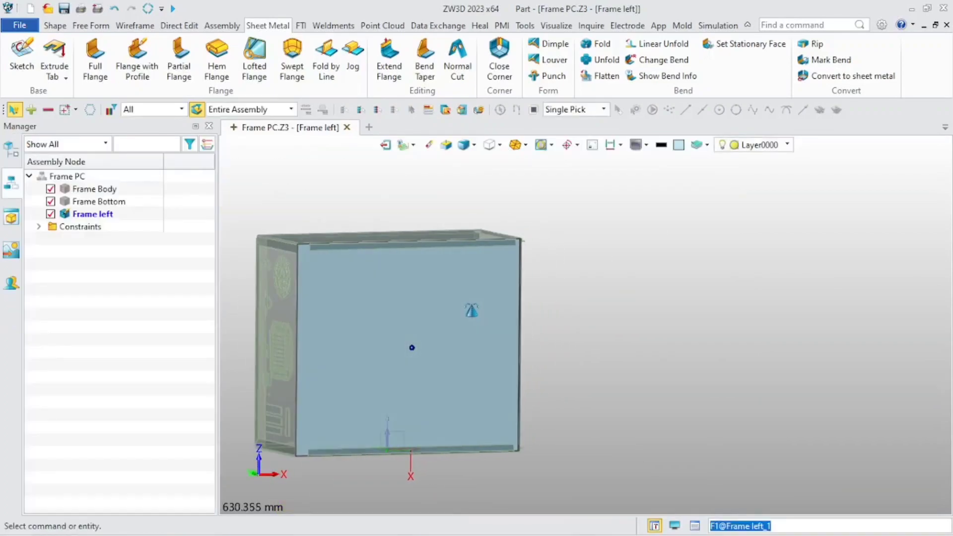
left_click(179, 62)
scroll(359, 360, "up", 2)
right_click_drag(359, 361, 445, 359)
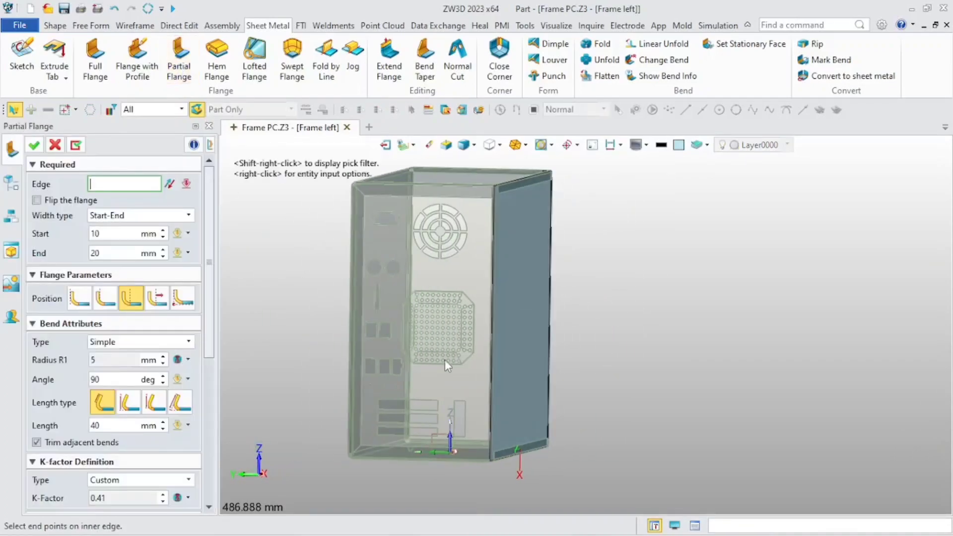
scroll(493, 366, "up", 6)
left_click(520, 361)
left_click(514, 363)
scroll(484, 379, "down", 5)
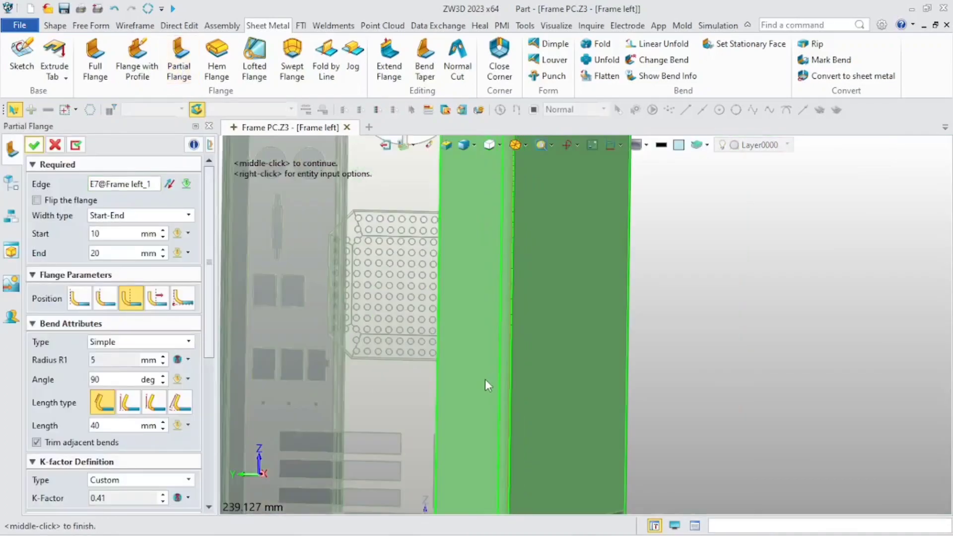
right_click_drag(487, 376, 455, 437)
scroll(500, 448, "up", 3)
scroll(489, 433, "up", 4)
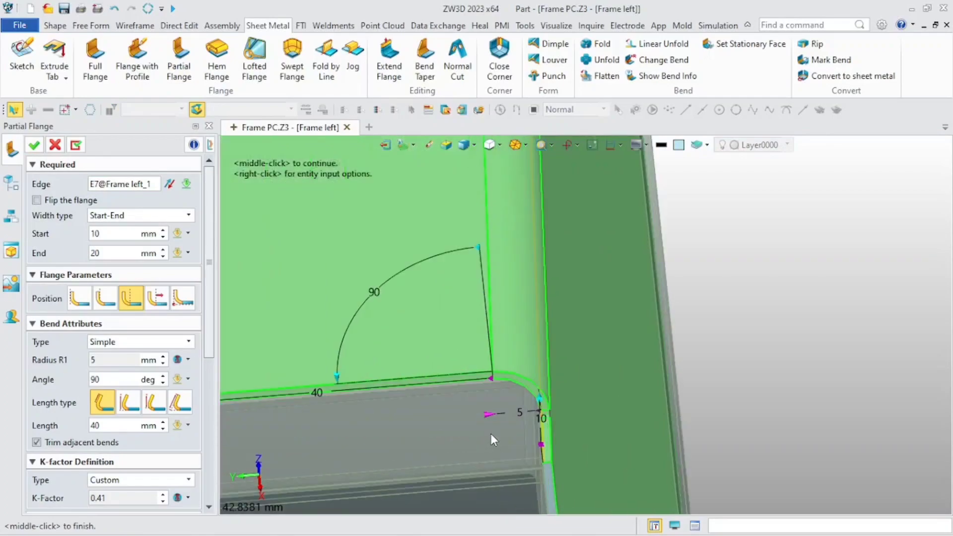
- Set the partial flange's bend radius to 1 mm through dynamic input and choose the second flange position type
left_click(189, 358)
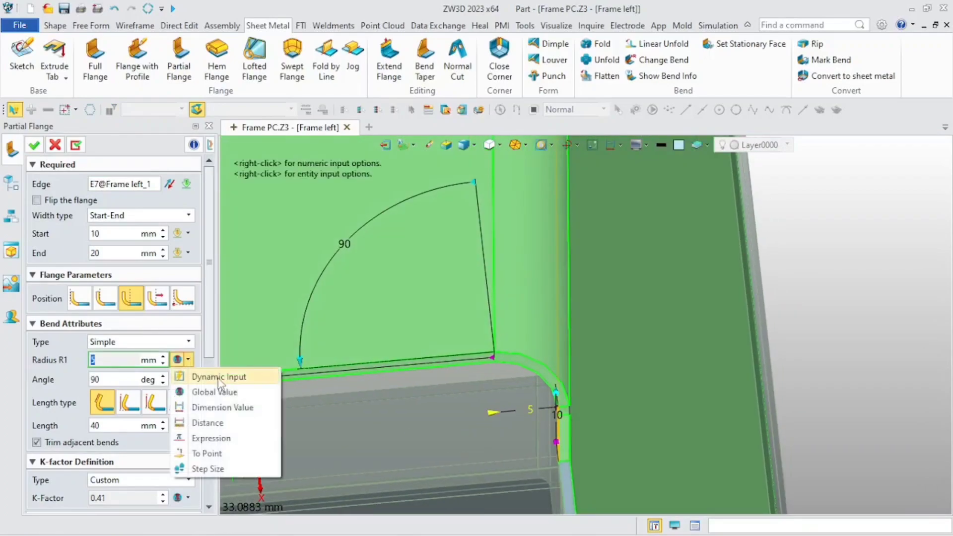
left_click(219, 376)
type("1")
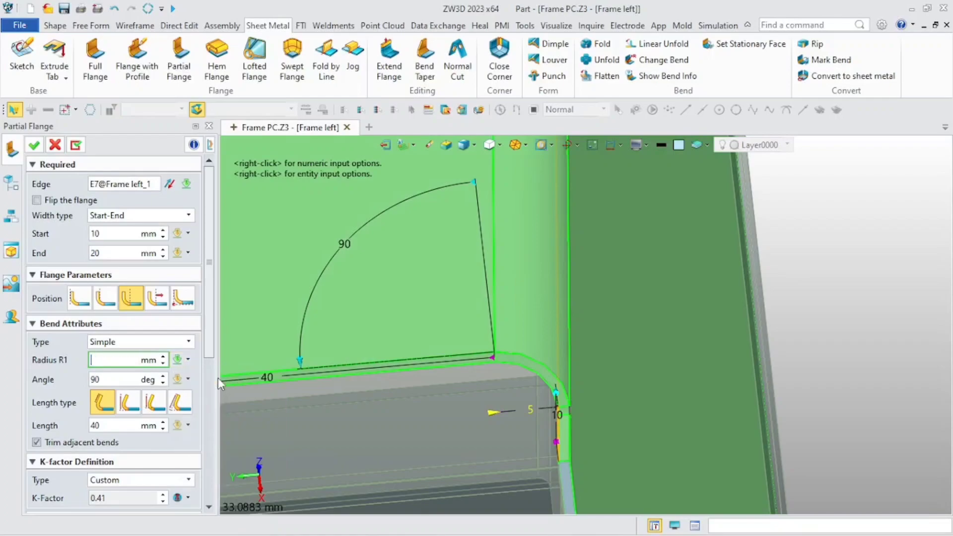
key("Return")
scroll(522, 422, "down", 3)
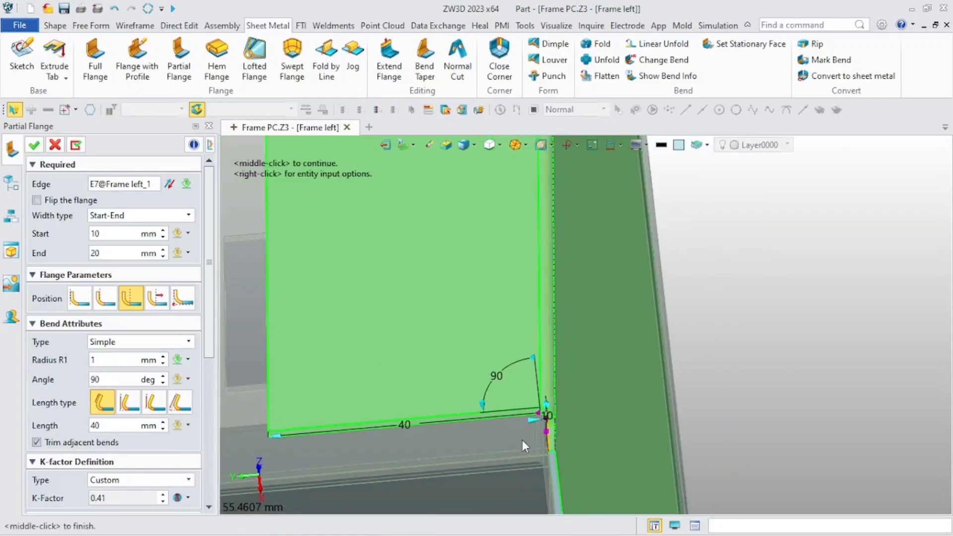
left_click(105, 298)
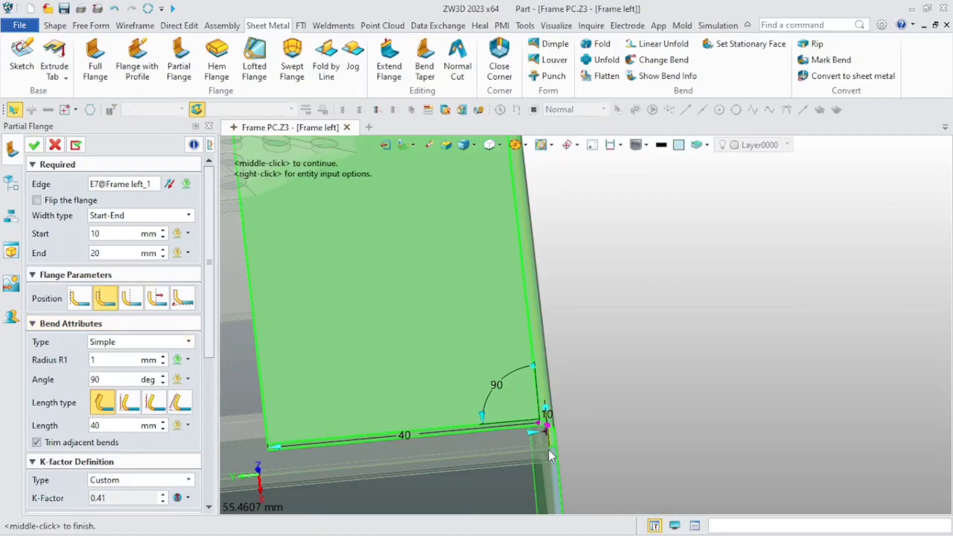
right_click_drag(550, 449, 459, 427)
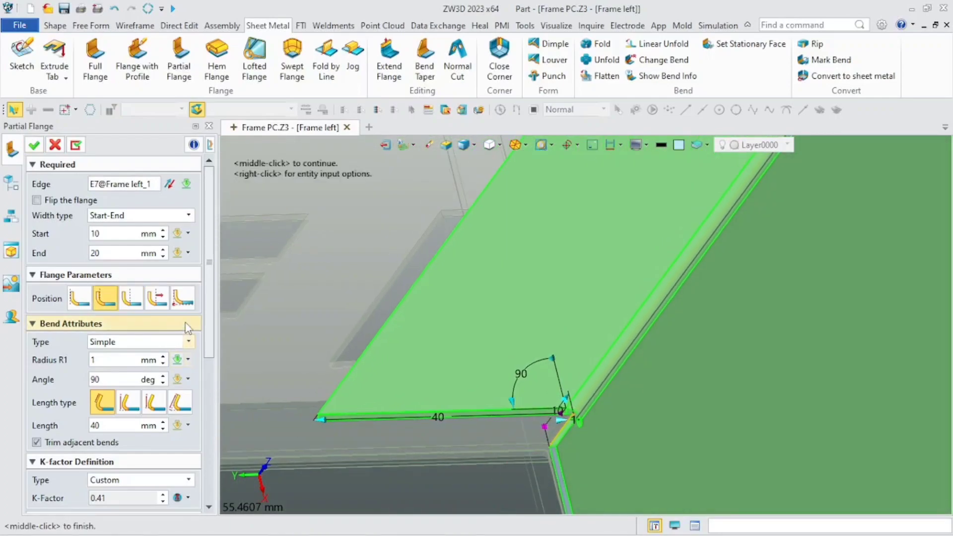
- Set the partial flange's start distance to 20 mm from the end of the edge
left_click(120, 233)
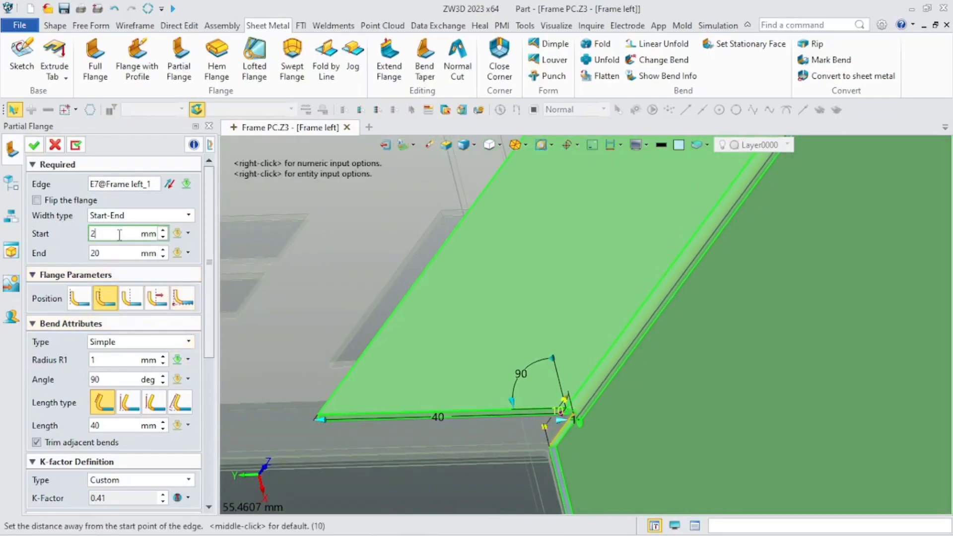
key("Return")
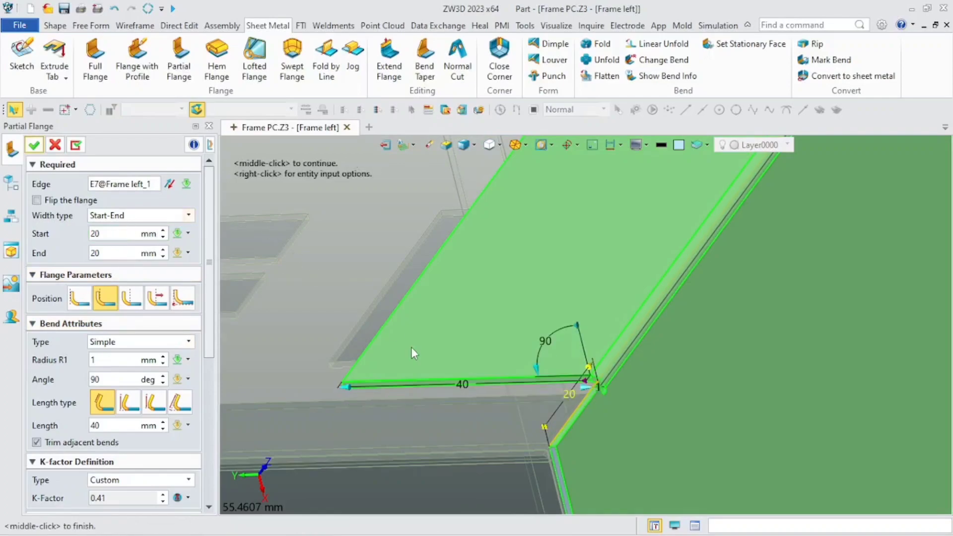
scroll(444, 413, "up", 4)
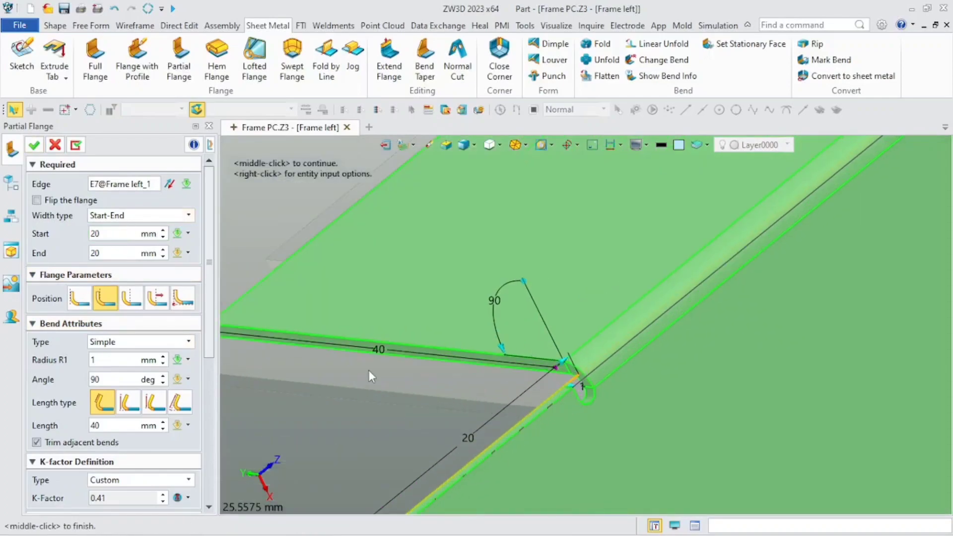
- Change the partial flange's relief to Rectangle and define its depth by value as 2 mm
scroll(199, 347, "down", 5)
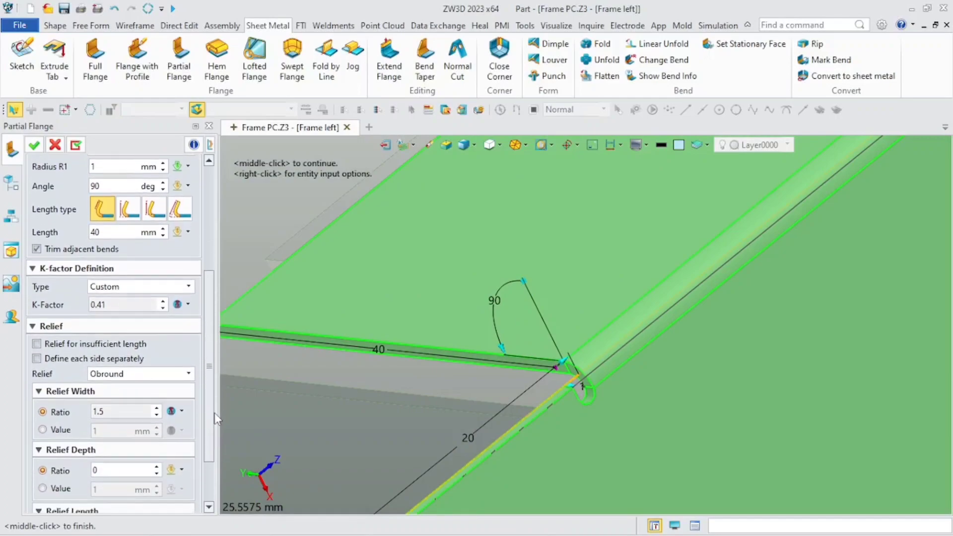
left_click(177, 348)
left_click(144, 356)
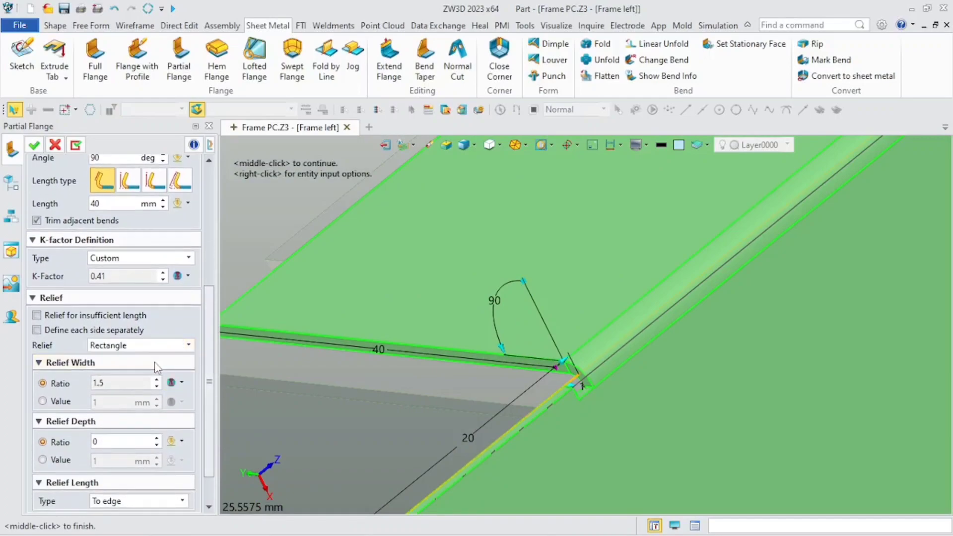
left_click(43, 459)
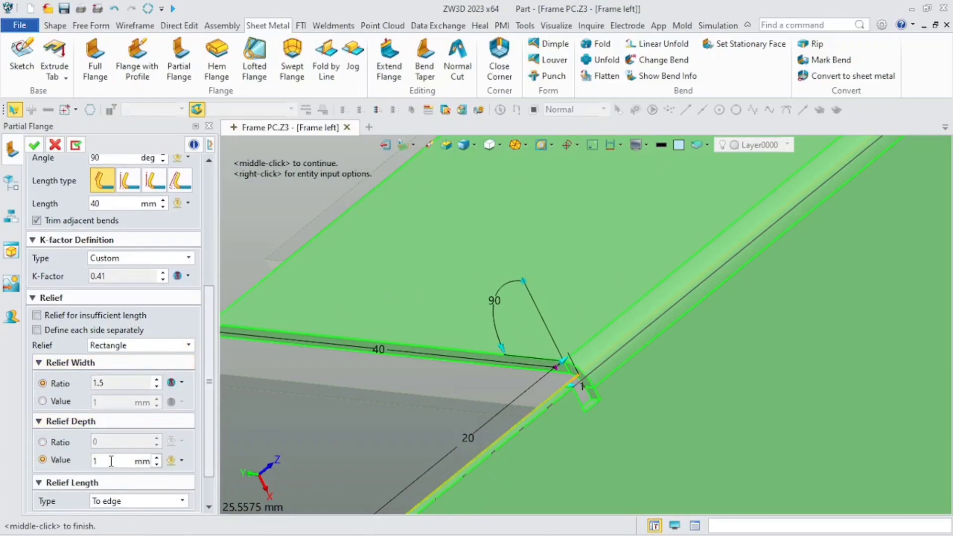
left_click(115, 461)
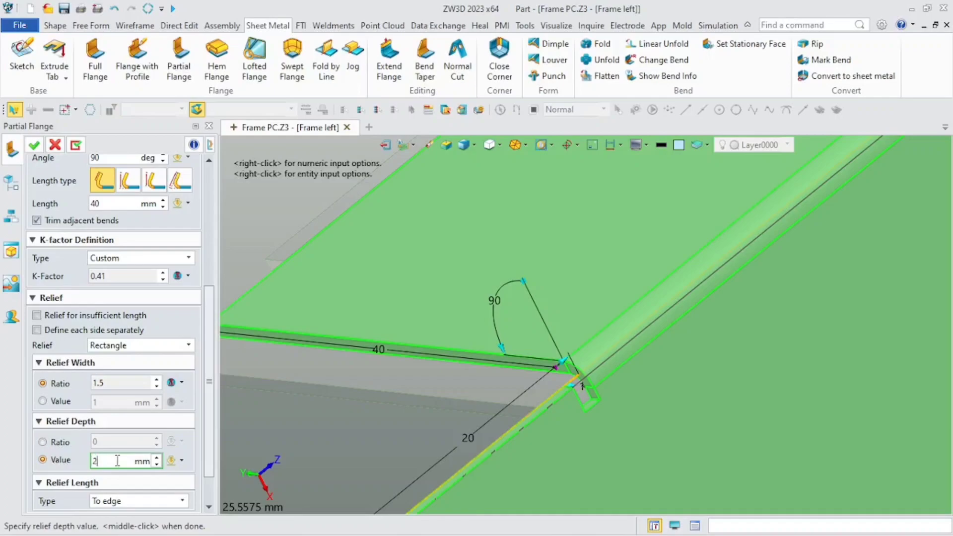
key("Return")
- Define the rectangular relief's width by value as 1 mm and complete the partial flange
left_click(43, 401)
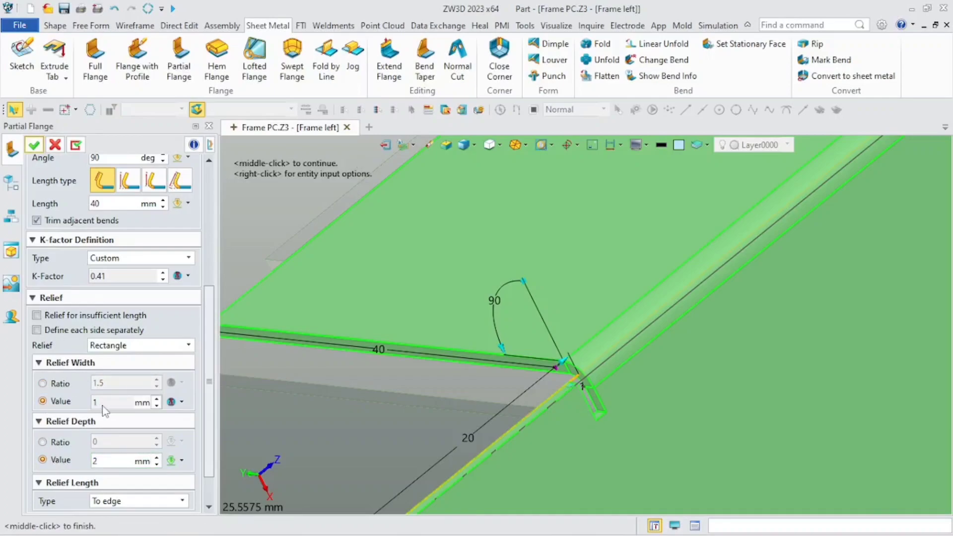
left_click(105, 406)
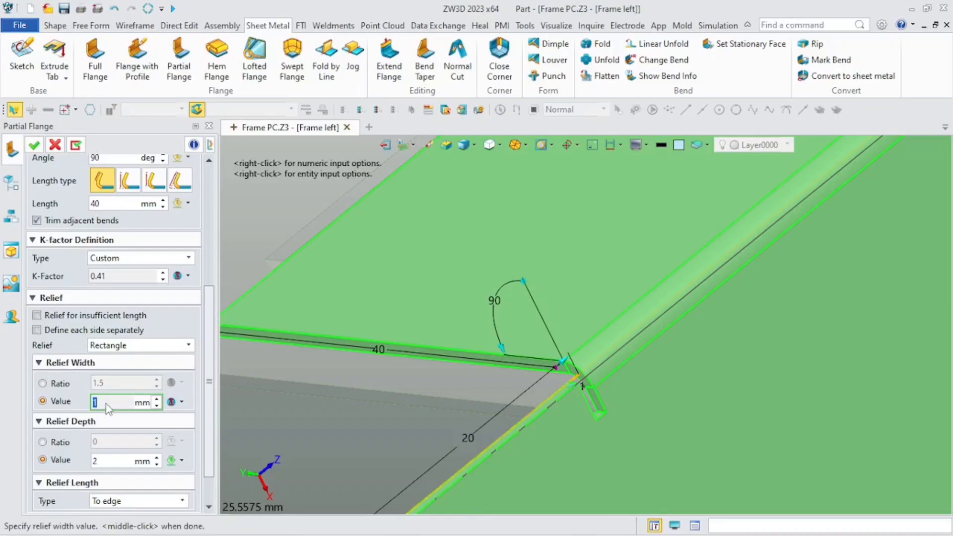
left_click(182, 402)
left_click(193, 420)
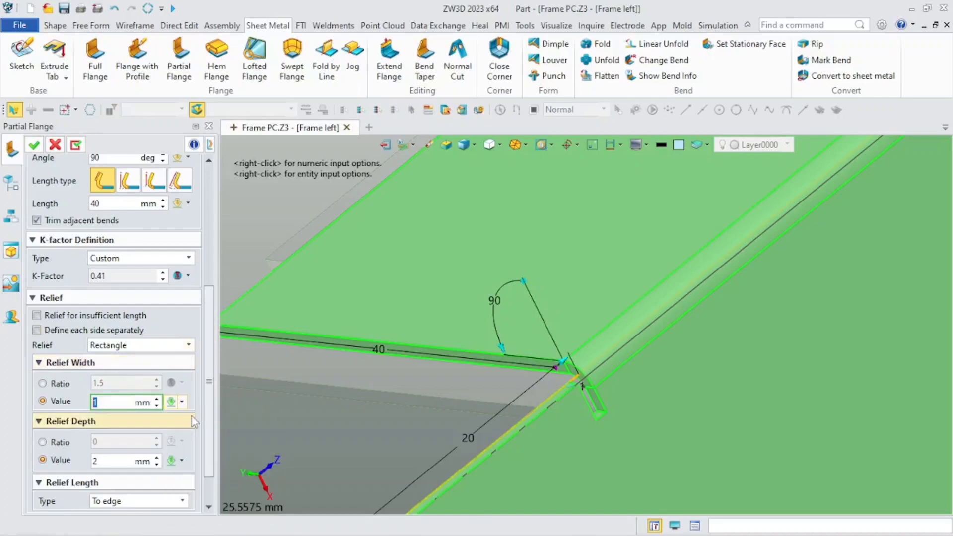
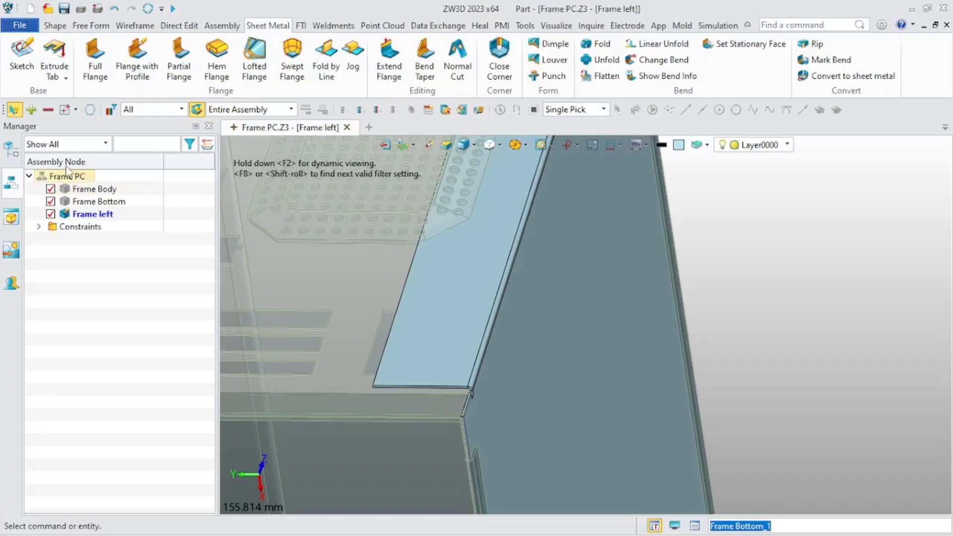
- Reopen the rear partial flange of the left panel and set its length to 10 mm
left_click(105, 289)
double_click(105, 290)
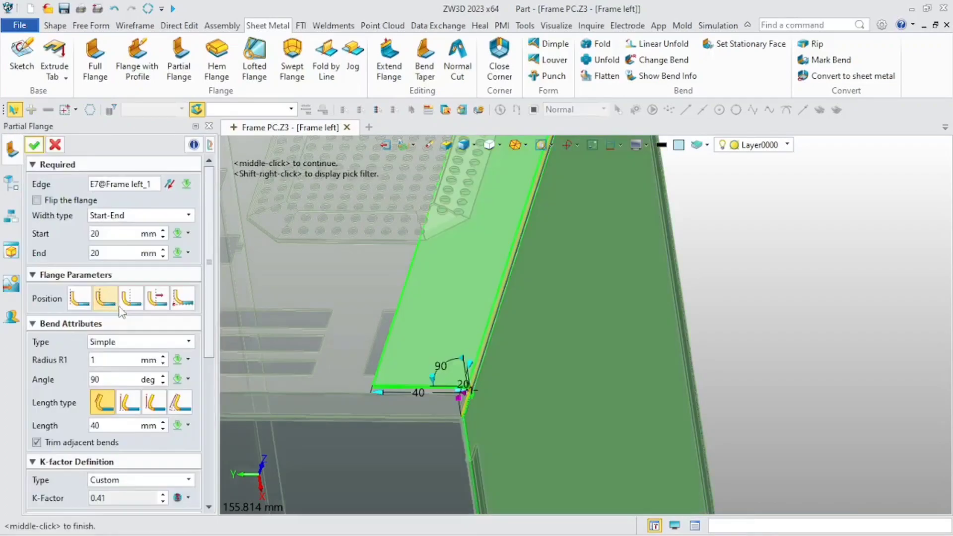
left_click(115, 423)
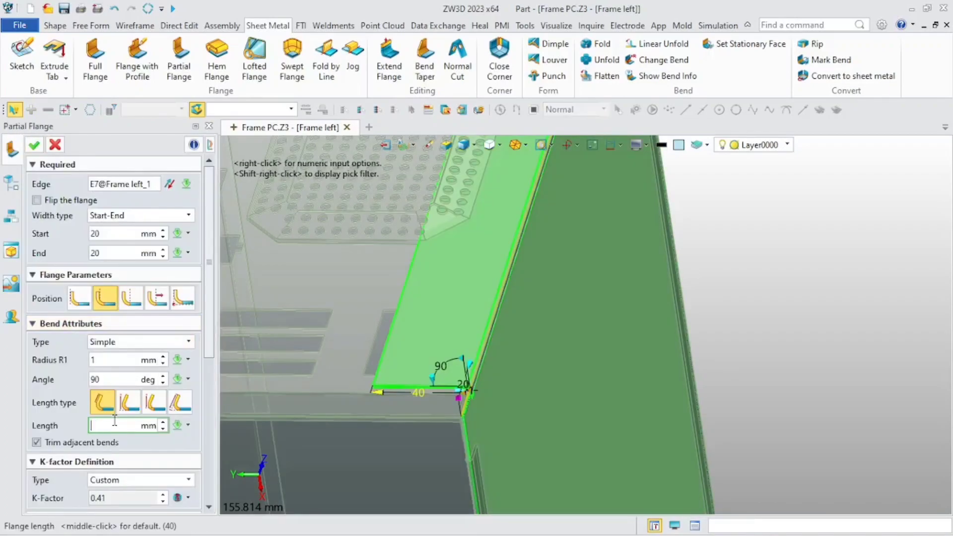
type("10")
key("Return")
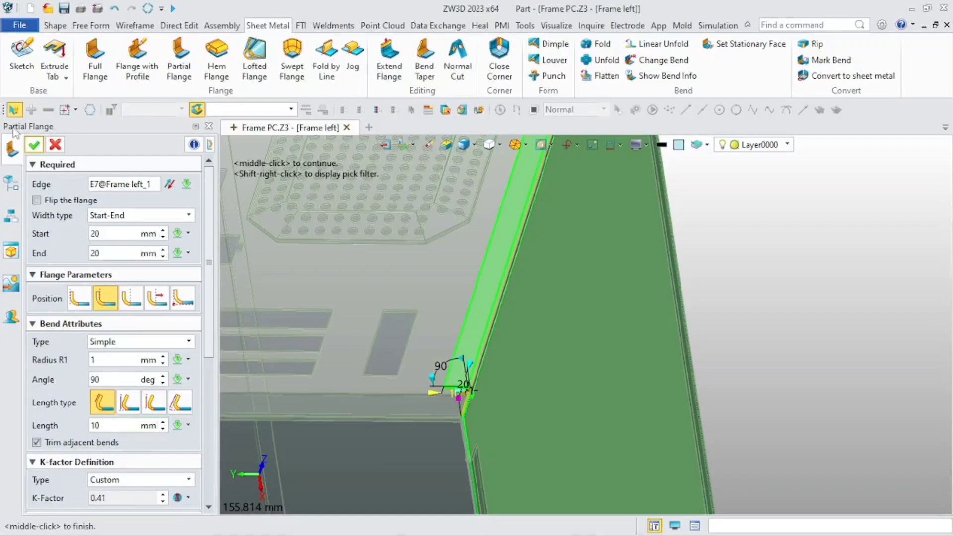
left_click(33, 145)
- View the case from the rear and start a sketch on the left panel's partial flange face
scroll(402, 328, "down", 10)
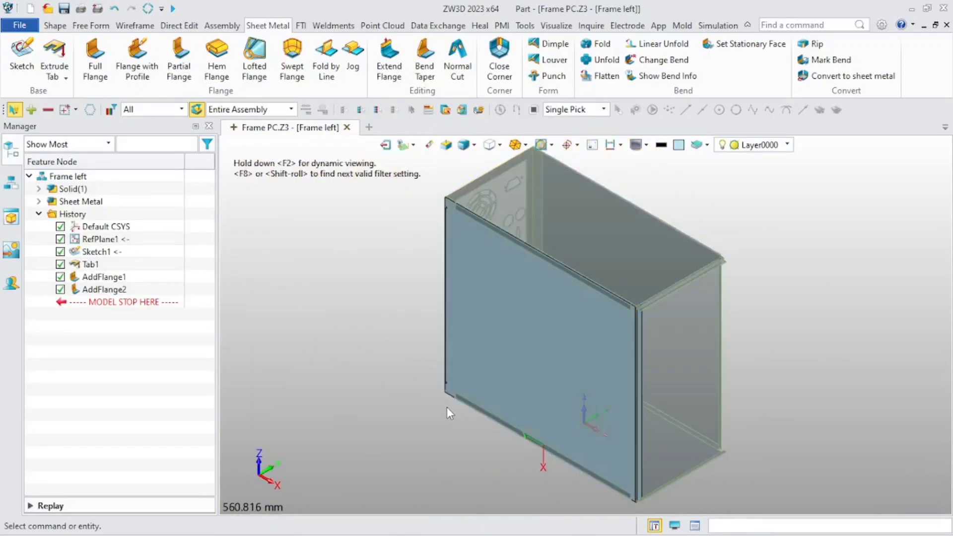
key("ctrl+Left")
middle_click_drag(604, 375, 508, 381)
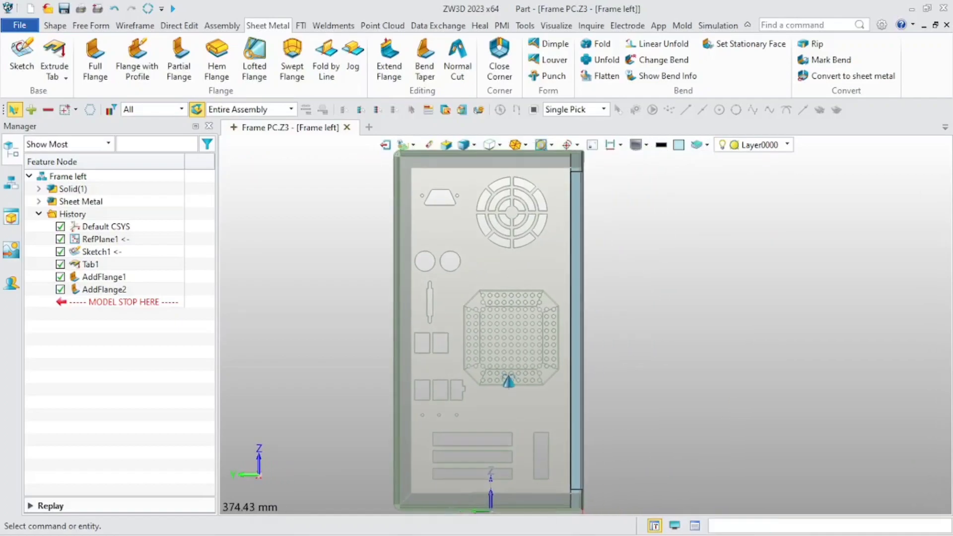
scroll(560, 361, "up", 2)
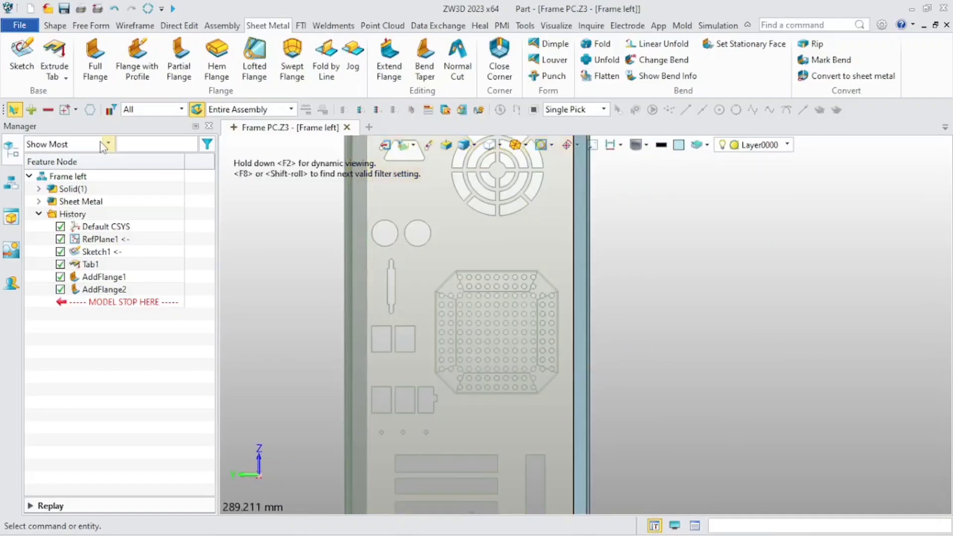
key("ctrl+f")
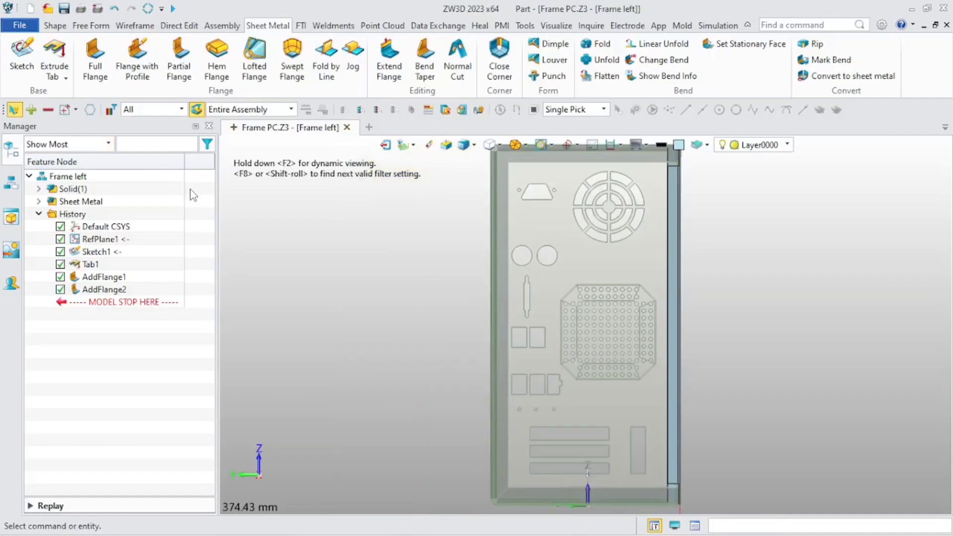
left_click(20, 57)
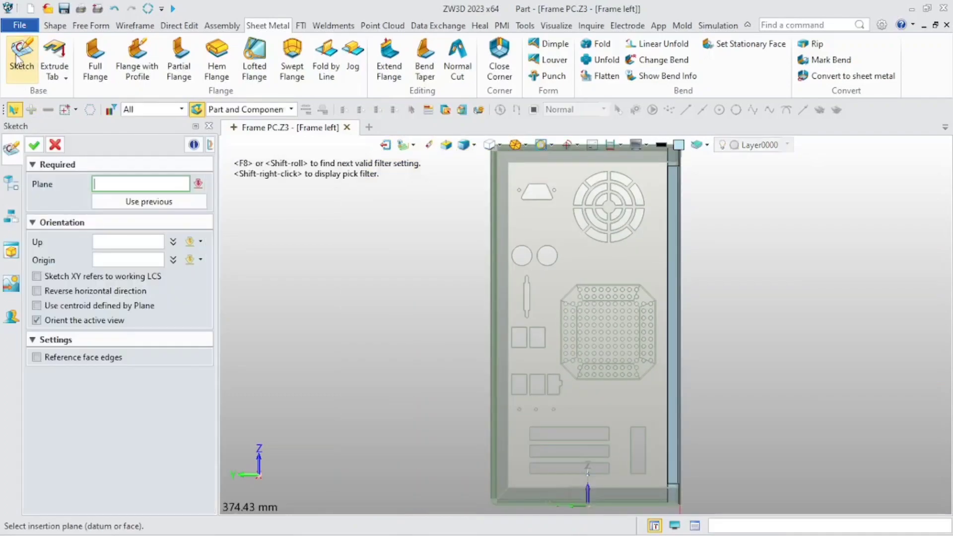
scroll(665, 279, "up", 2)
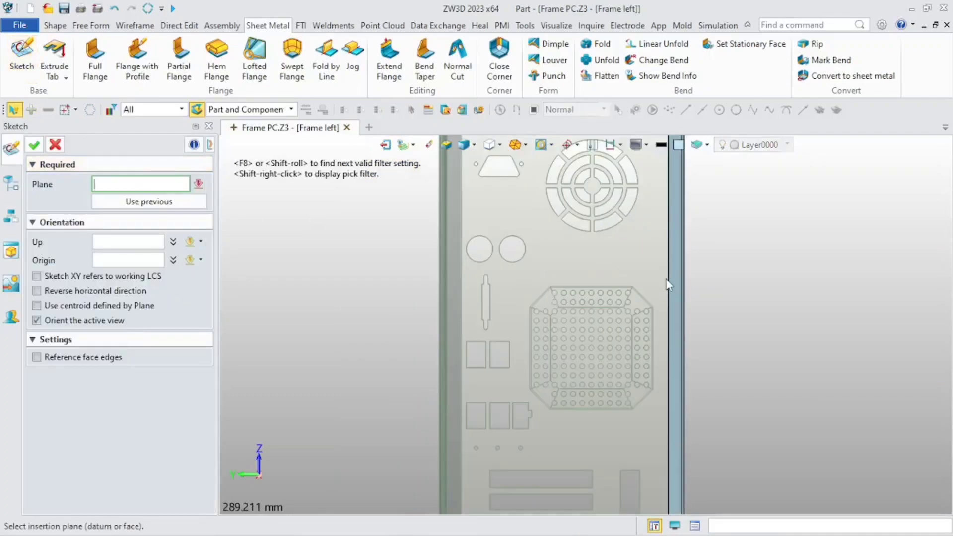
left_click(675, 280)
left_click(34, 144)
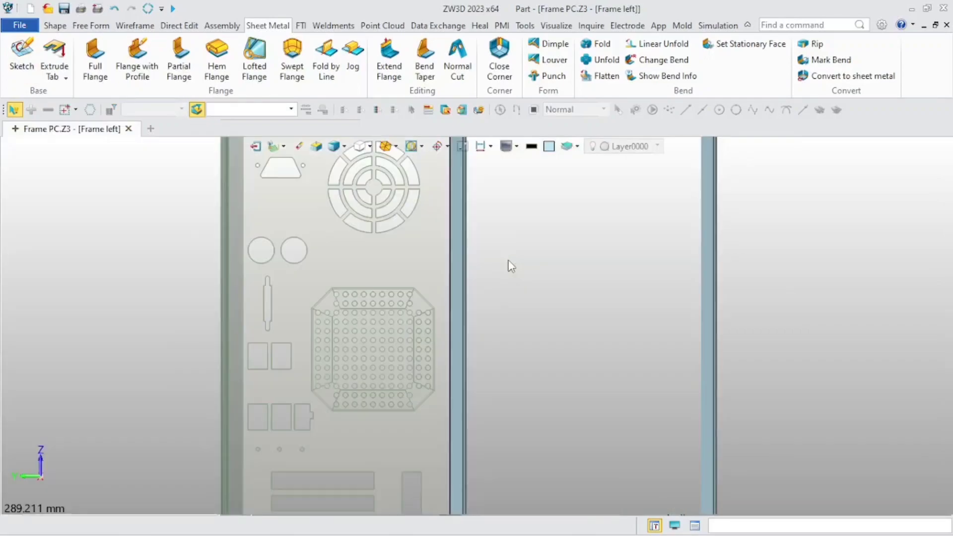
- Sketch a narrow vertical corner rectangle about 3.5 mm wide and 105 mm high on the flange, beside the perforated vent
scroll(543, 251, "up", 4)
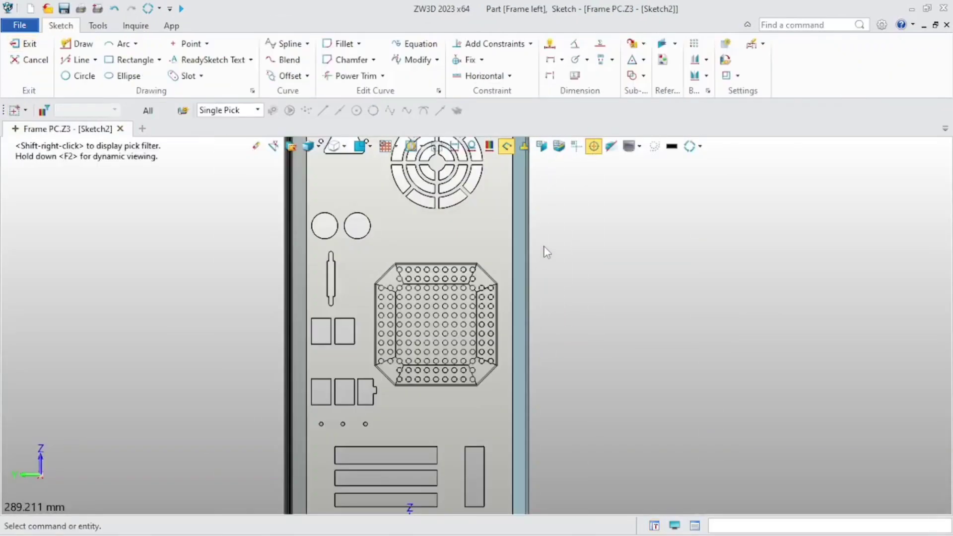
left_click(135, 60)
scroll(534, 278, "up", 3)
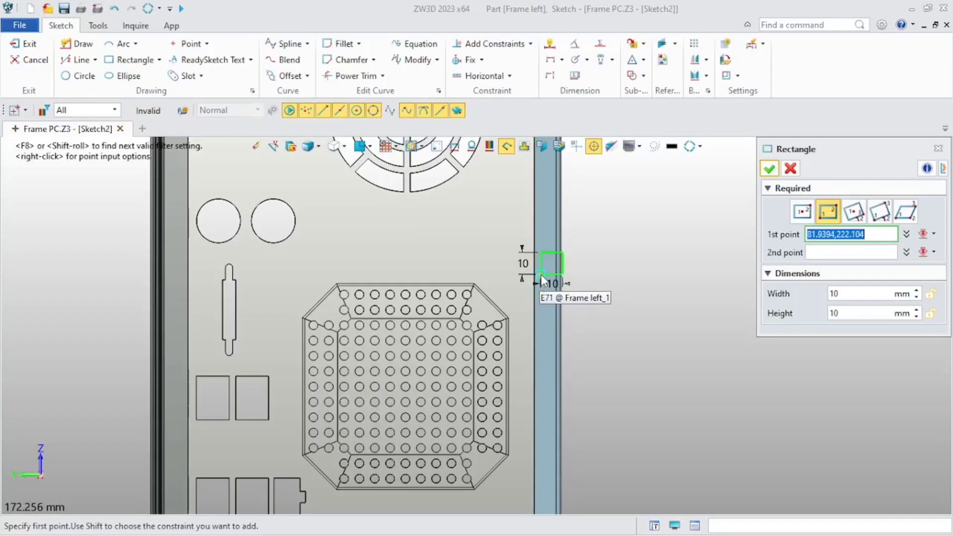
left_click(540, 271)
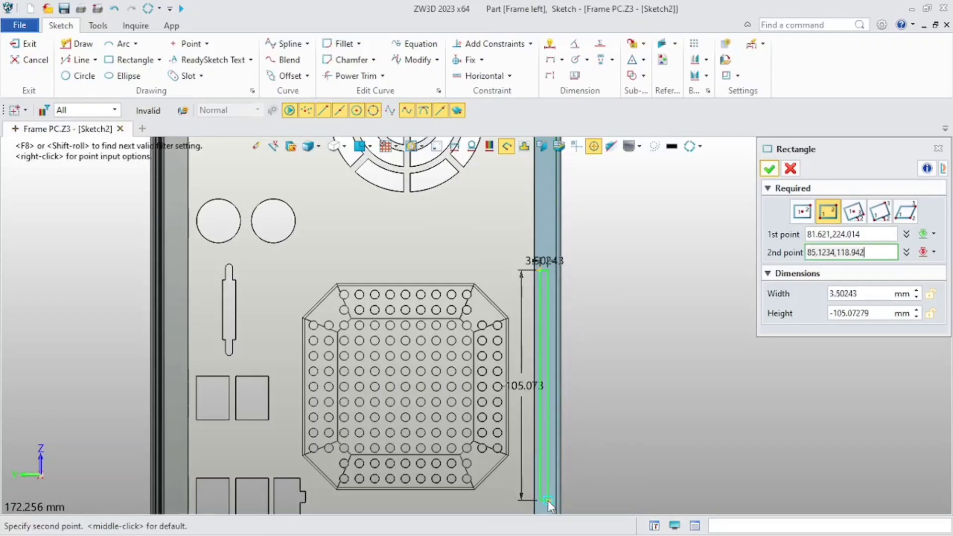
left_click(548, 499)
left_click(770, 169)
- Set the rectangle's width to 5 mm and delete its height dimension
scroll(541, 255, "up", 3)
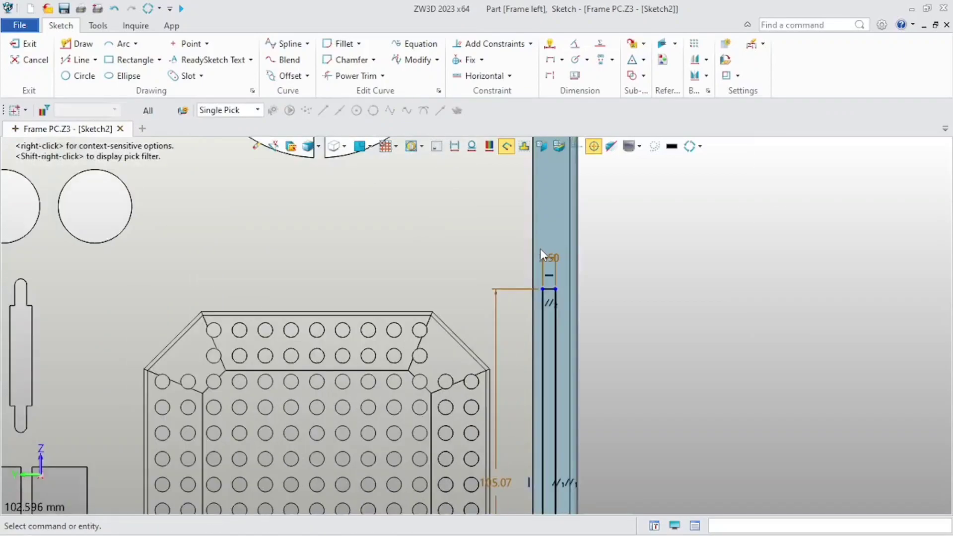
double_click(542, 258)
type("5")
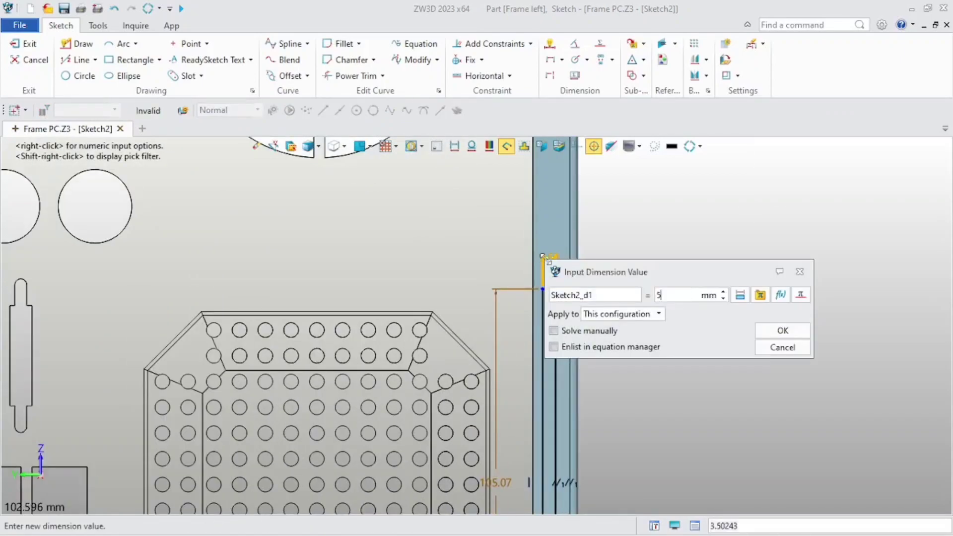
key("Return")
scroll(555, 263, "up", 3)
left_click(455, 303)
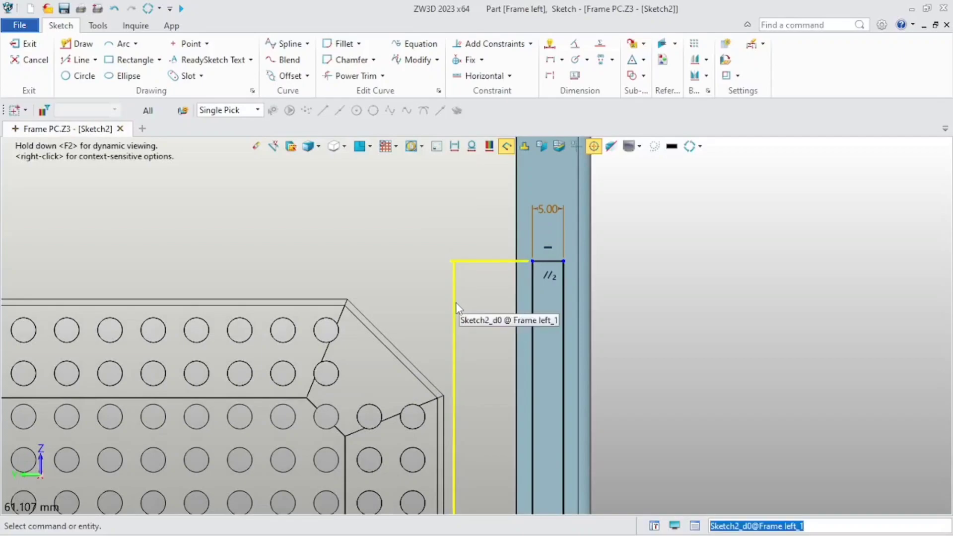
key("Delete")
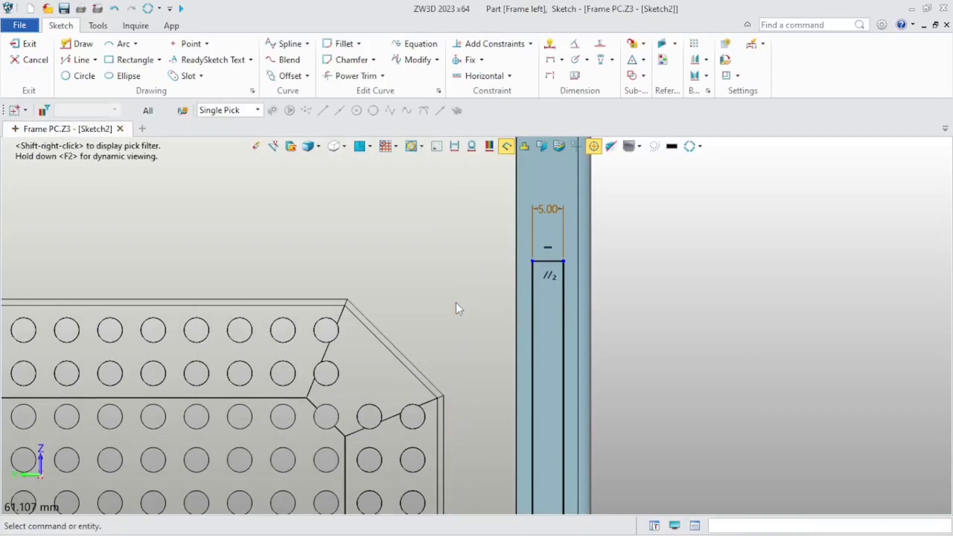
- Dimension the rectangle's inner vertical side 1 mm from the free edge of the flange
left_click(549, 43)
left_click(531, 288)
left_click(517, 288)
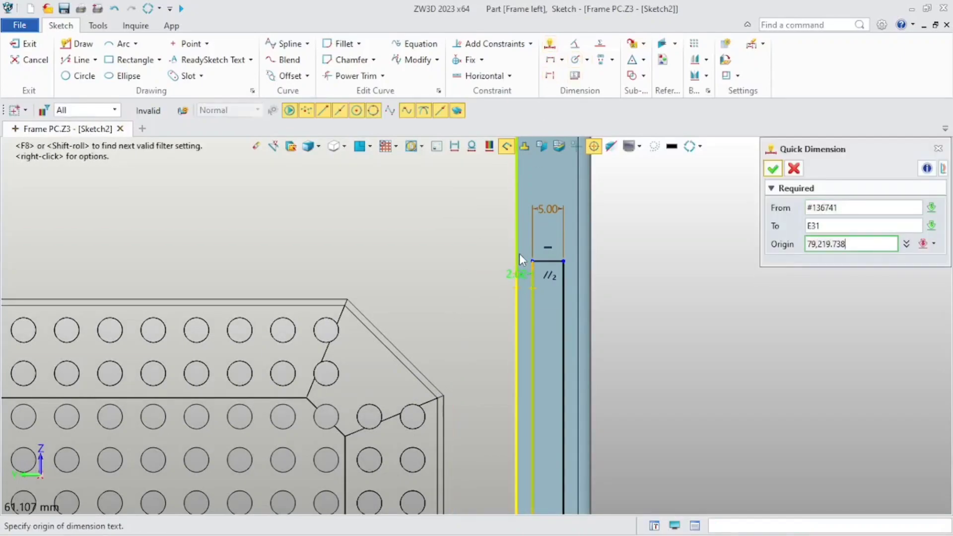
left_click(525, 231)
type("1")
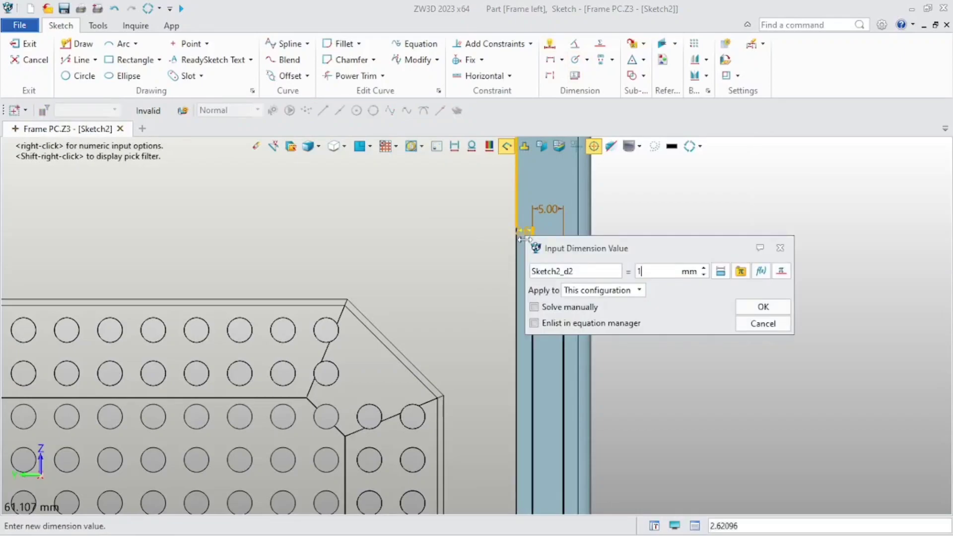
key("Return")
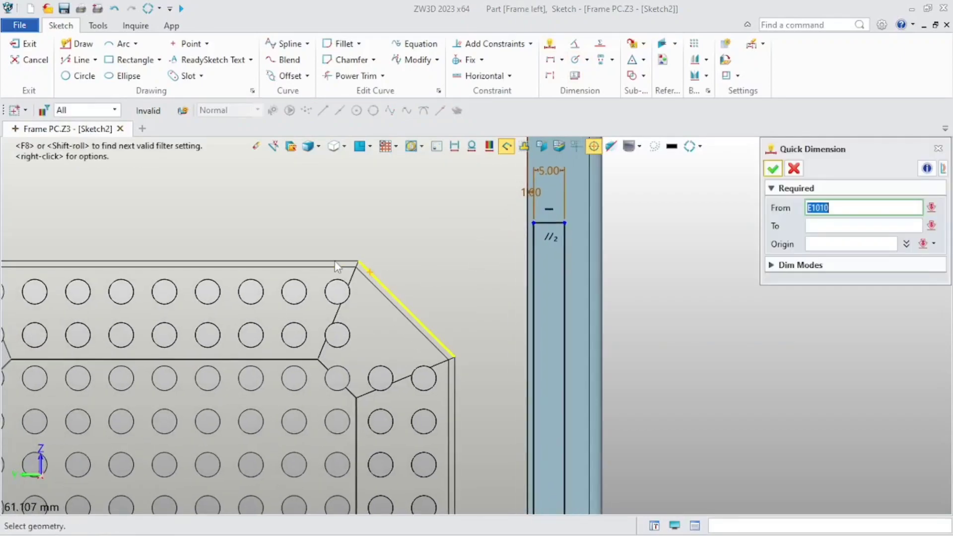
- Dimension the rectangle's upper edge 10 mm above the top edge of the perforated vent
left_click(325, 260)
left_click(549, 225)
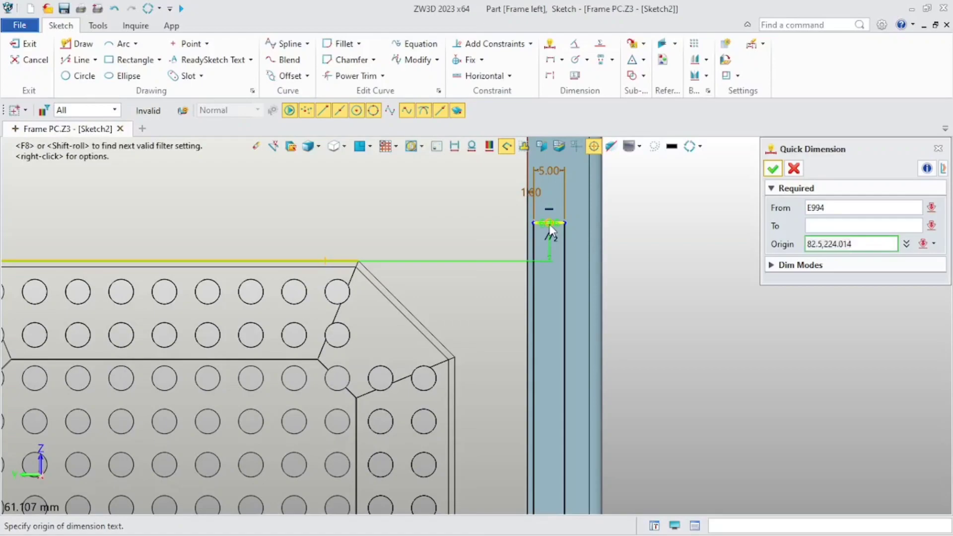
left_click(425, 242)
type("10")
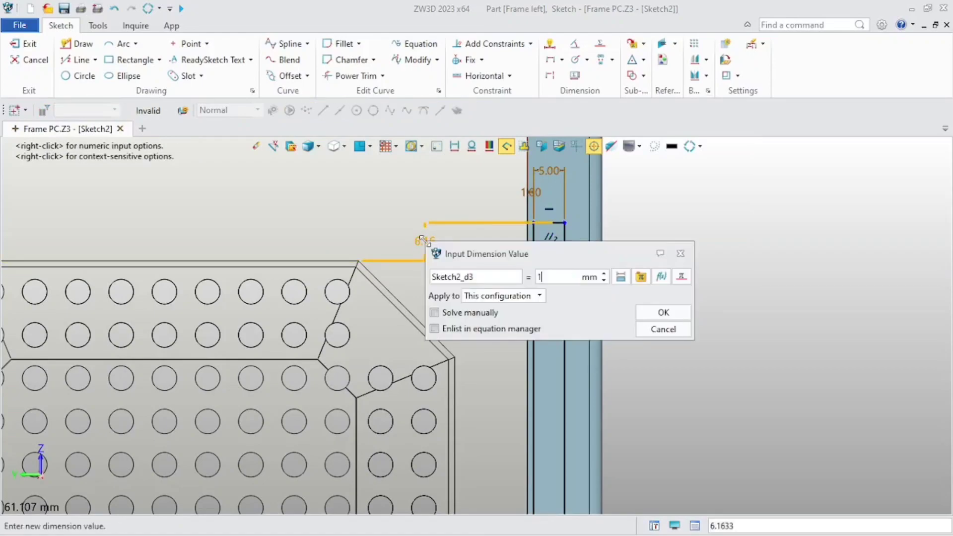
key("Return")
- Dimension the rectangle's lower edge from the bottom edge of the perforated vent with a value of -10 mm
scroll(427, 242, "down", 4)
middle_click_drag(430, 240, 431, 191)
scroll(368, 483, "up", 2)
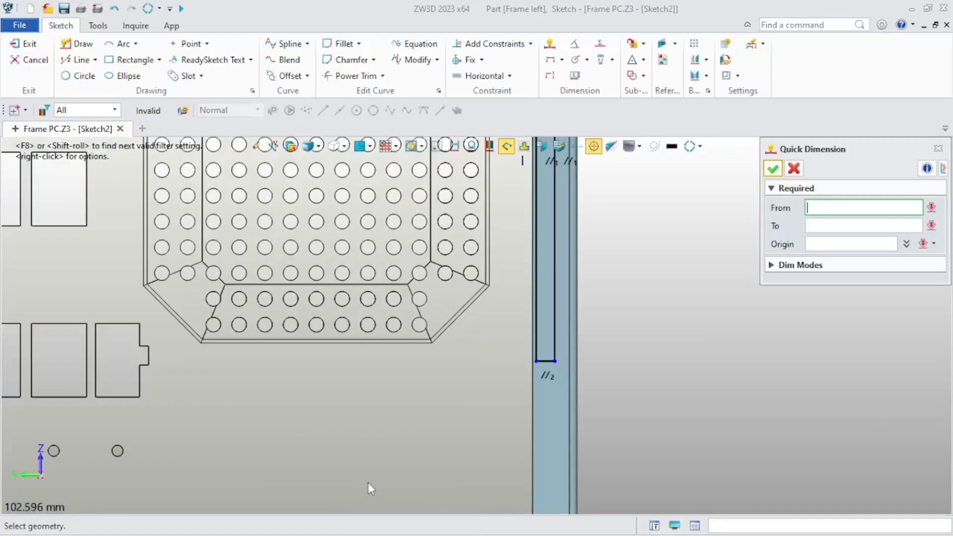
left_click(416, 342)
left_click(546, 361)
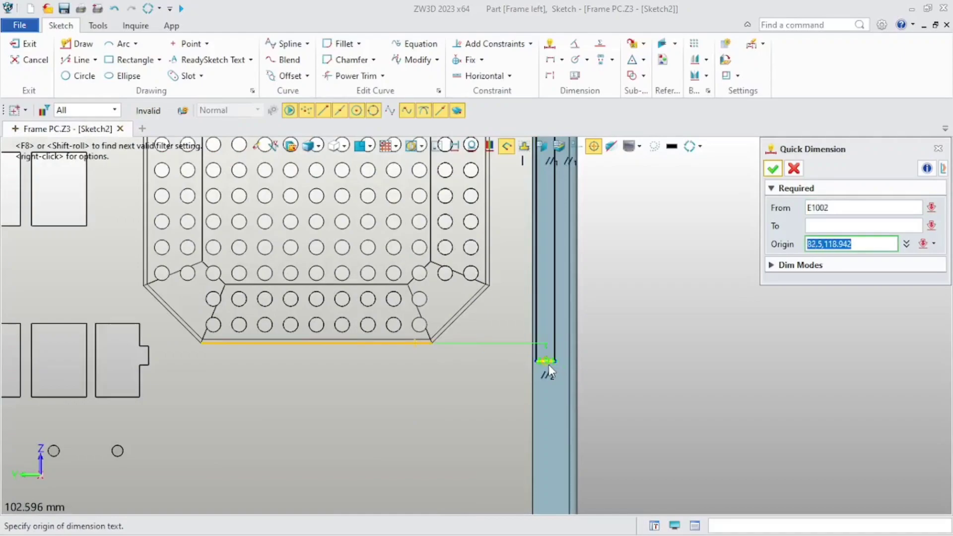
left_click(485, 357)
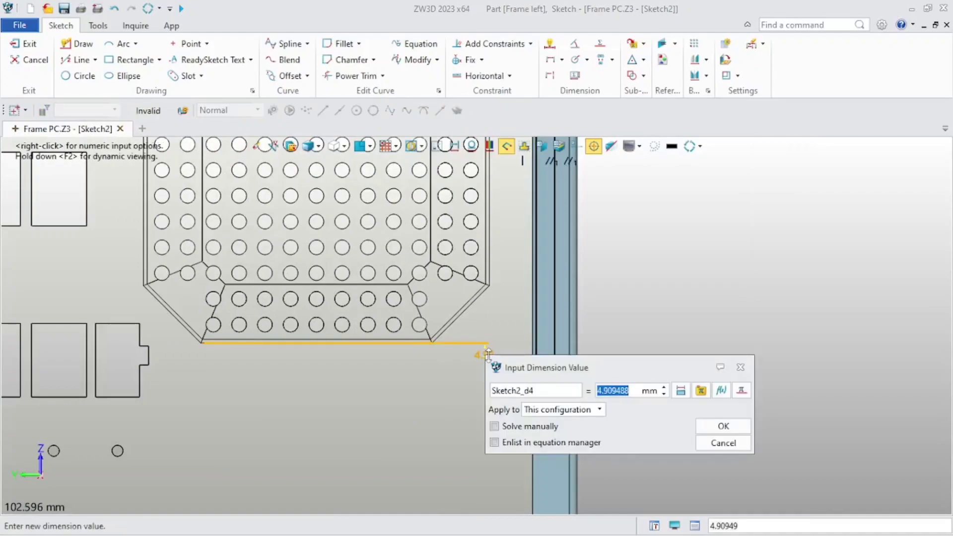
type("-10")
key("Return")
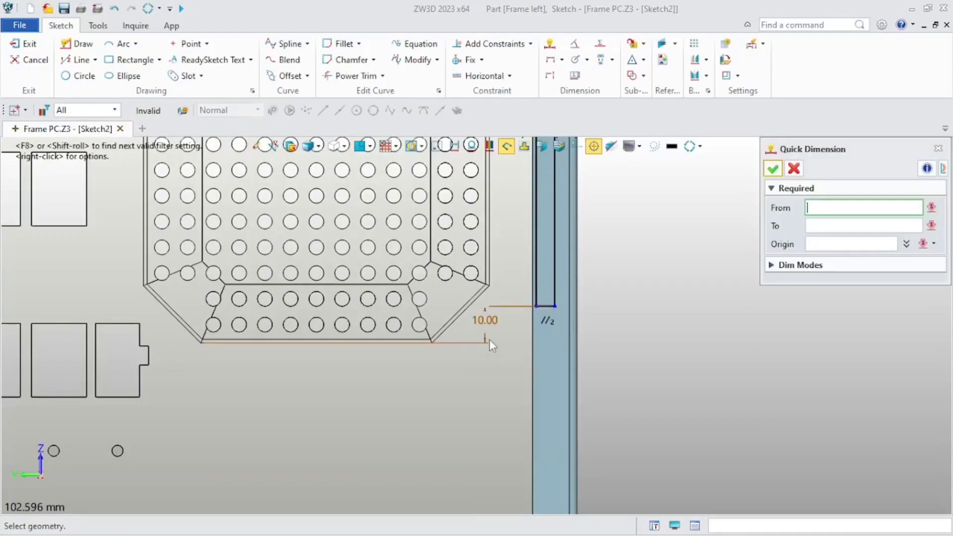
- Reverse the lower 10 mm offset so the rectangle ends below the perforated vent, and exit the sketch
key("ctrl+f")
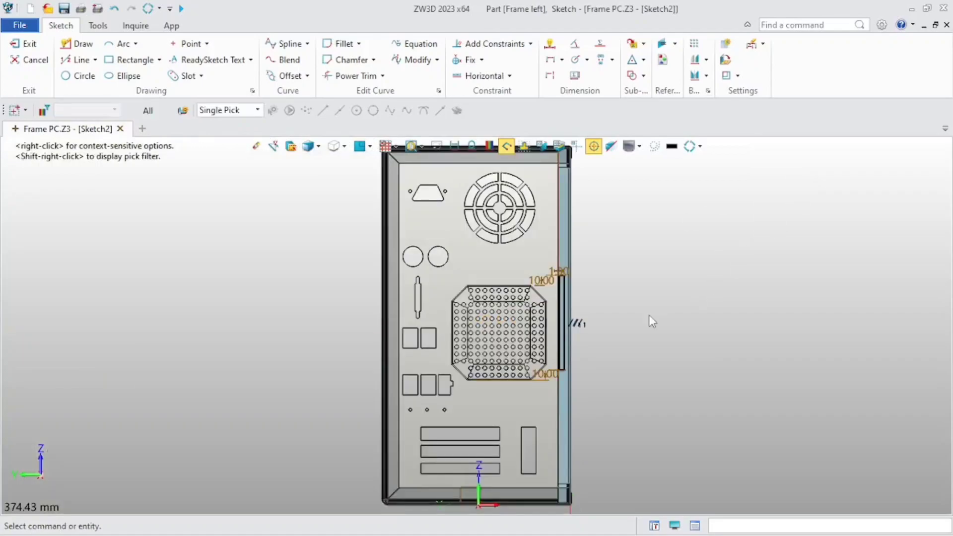
scroll(536, 392, "up", 3)
left_click(526, 390)
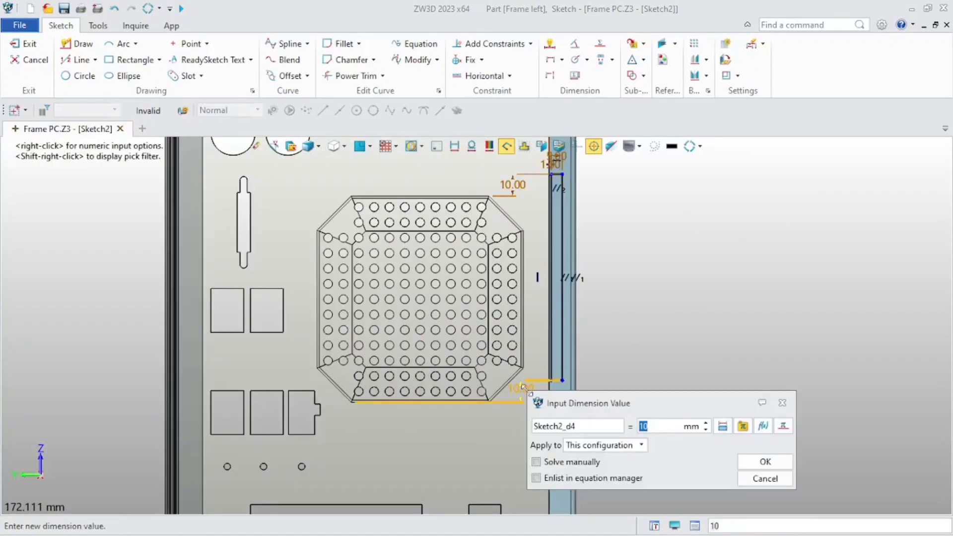
key("Return")
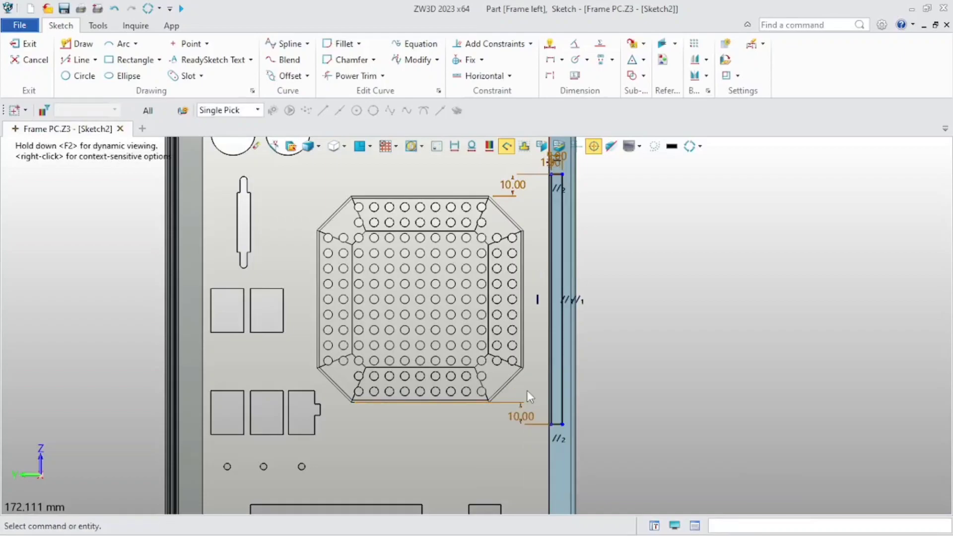
scroll(527, 390, "down", 2)
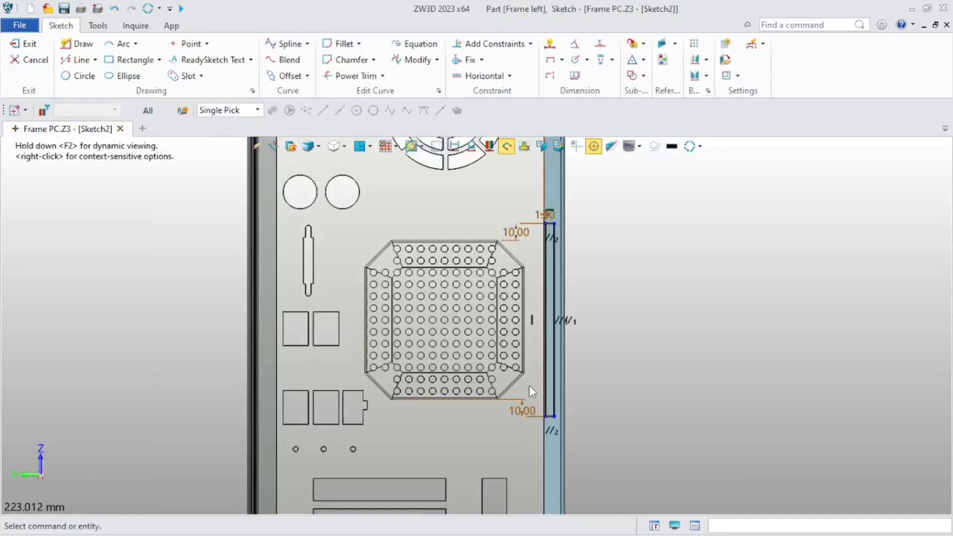
left_click(26, 44)
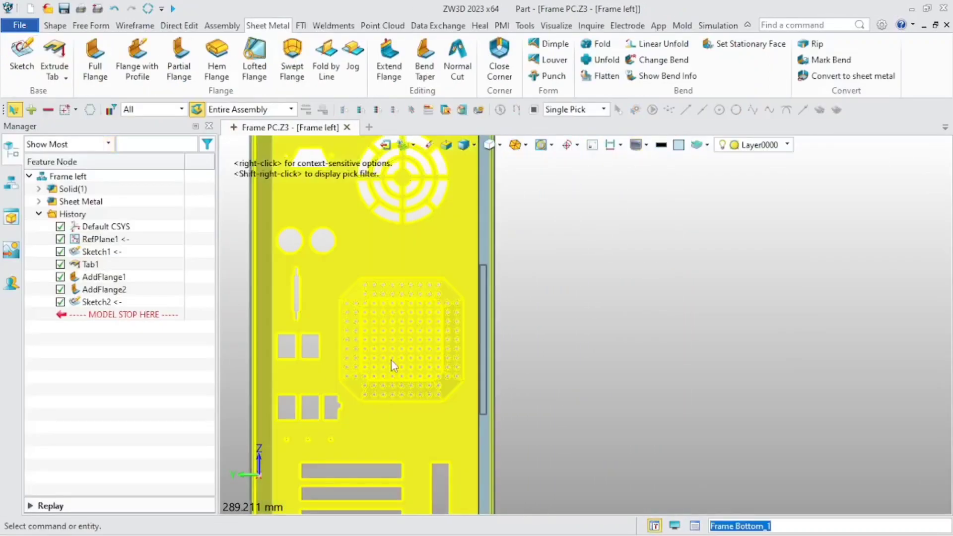
- Create a louver 3 mm high and 7 mm wide on the rear partial flange, using the narrow rectangle sketch as its profile
left_click(547, 60)
scroll(494, 261, "up", 4)
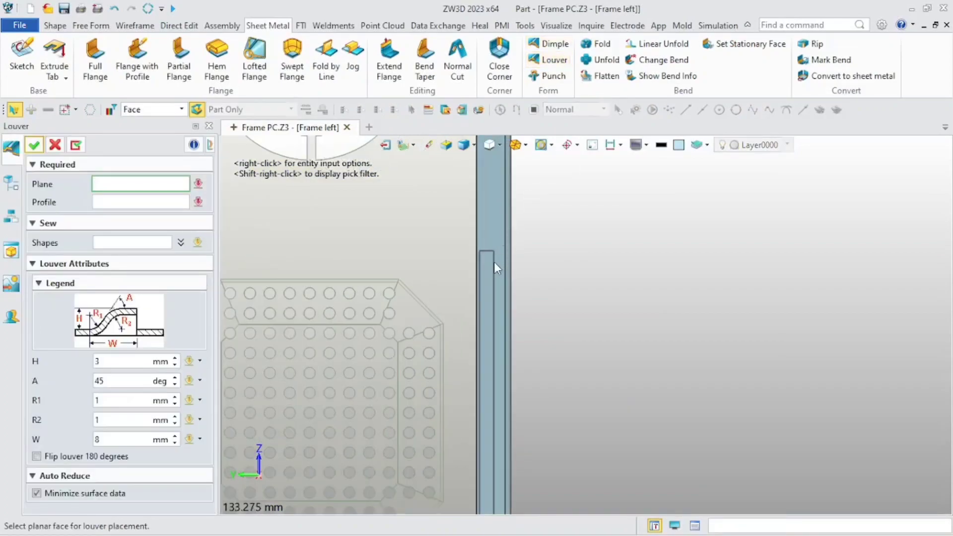
left_click(494, 270)
left_click(495, 289)
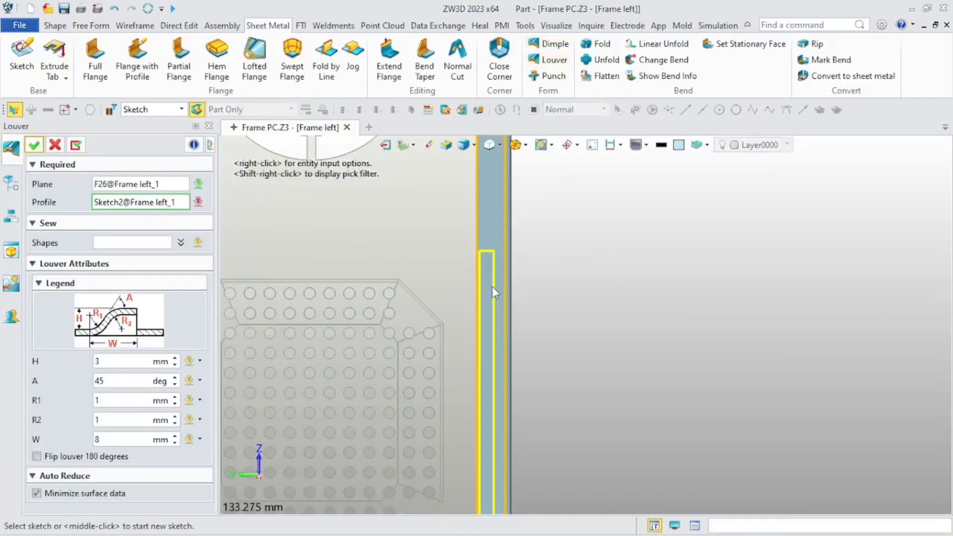
scroll(493, 290, "down", 3)
scroll(483, 348, "up", 2)
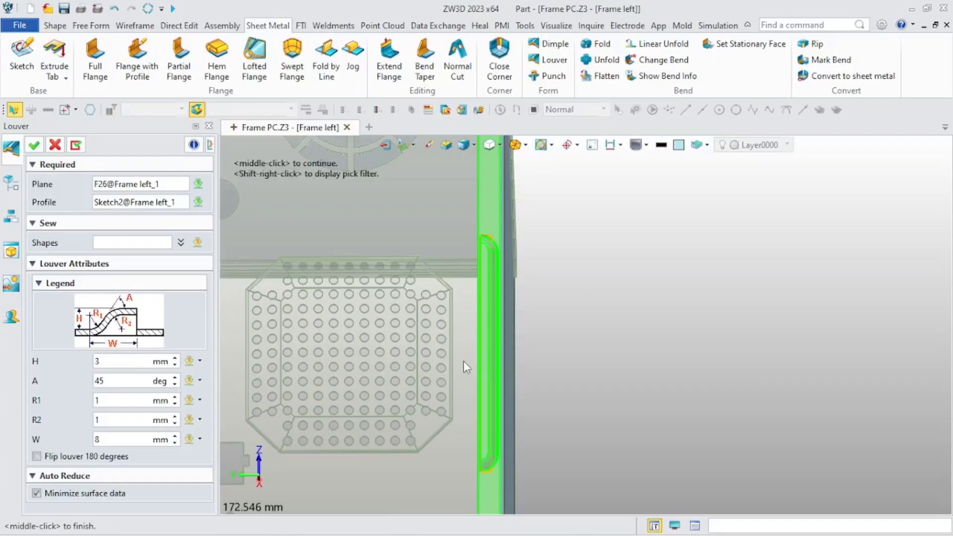
left_click(175, 443)
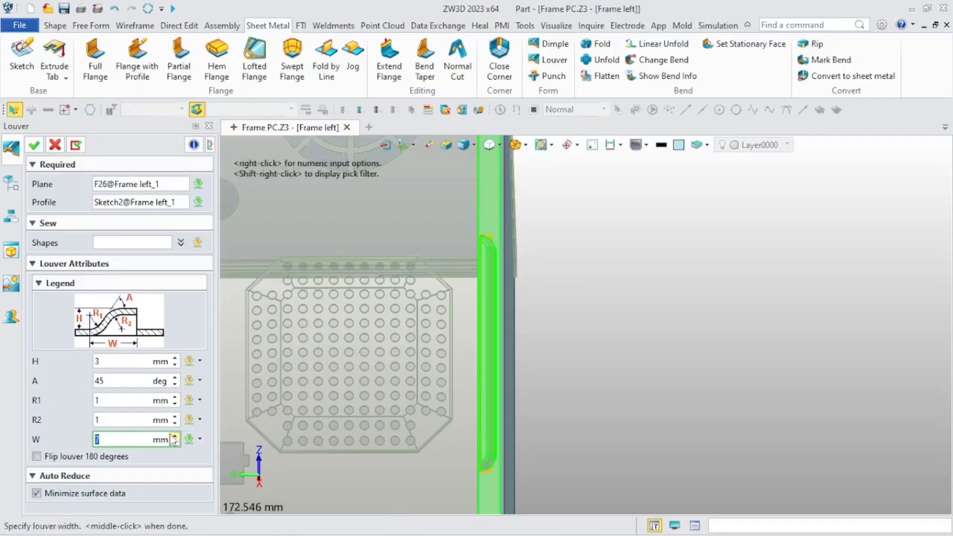
left_click(34, 145)
scroll(380, 380, "down", 3)
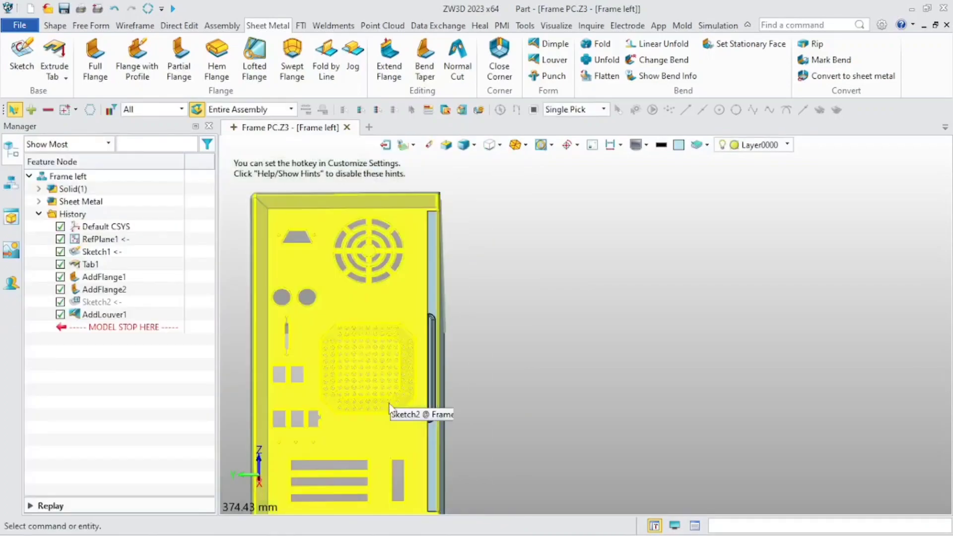
- Start a new sketch on the large outer face of the left side panel
right_click_drag(389, 405, 354, 399)
scroll(343, 431, "down", 1)
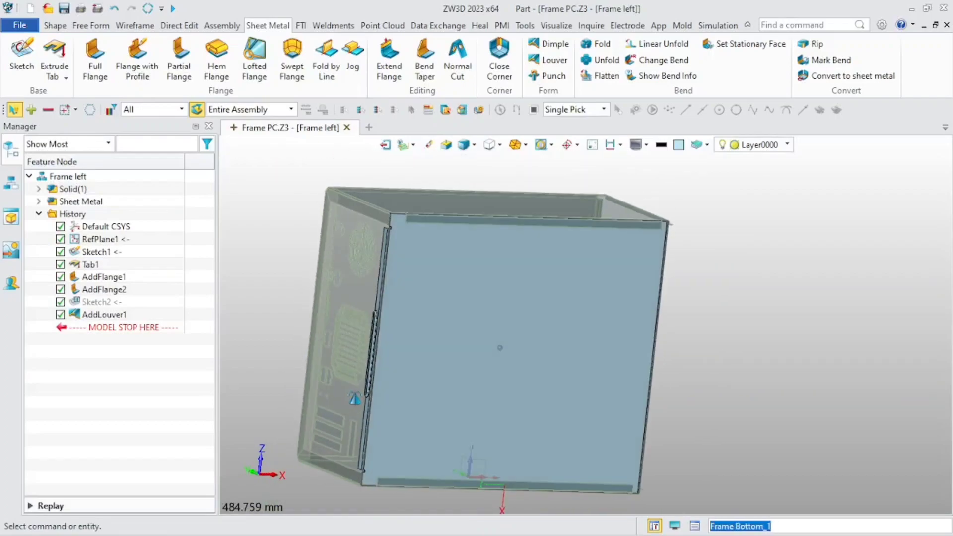
left_click(442, 385)
right_click(442, 384)
left_click(449, 392)
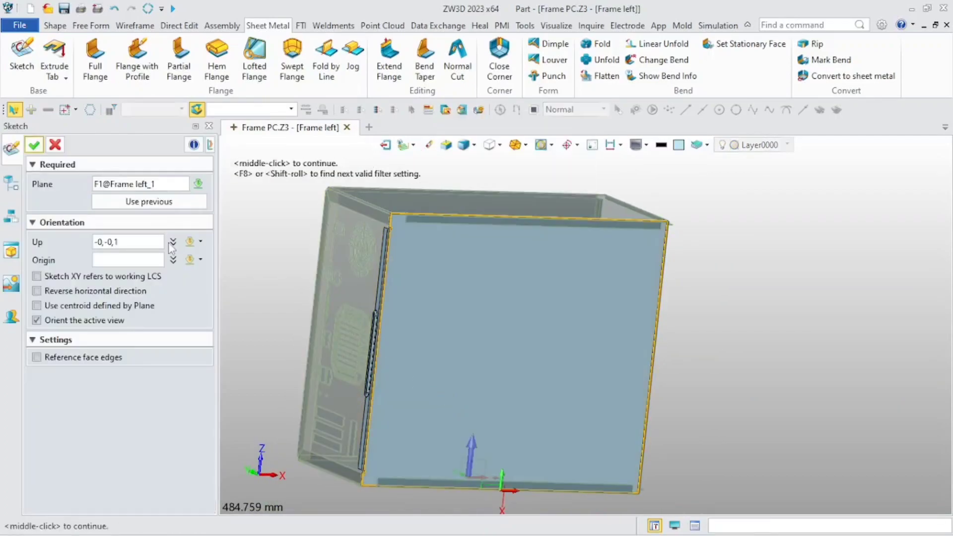
left_click(33, 145)
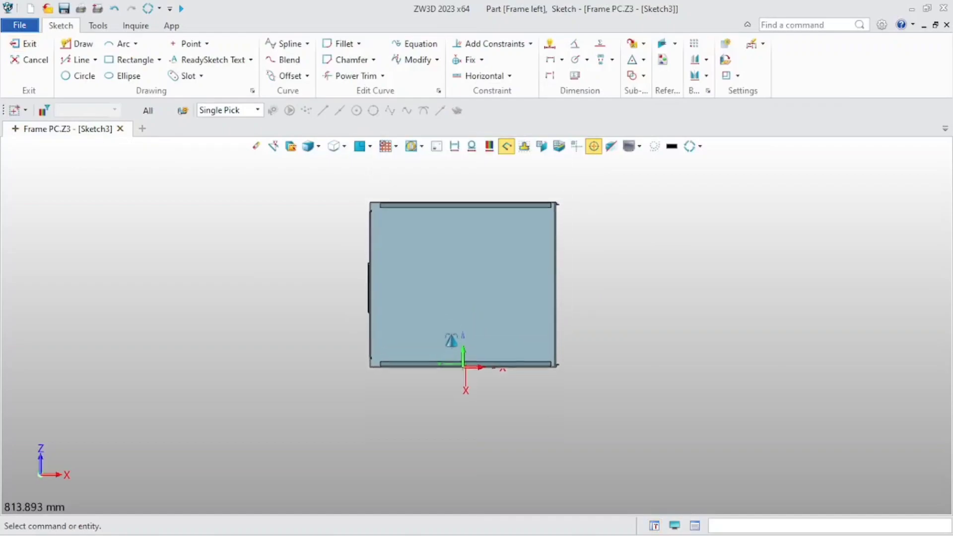
- Draw a circle with a 7 mm radius in the lower-left area of the panel face
scroll(436, 303, "up", 2)
left_click(79, 75)
scroll(373, 298, "up", 2)
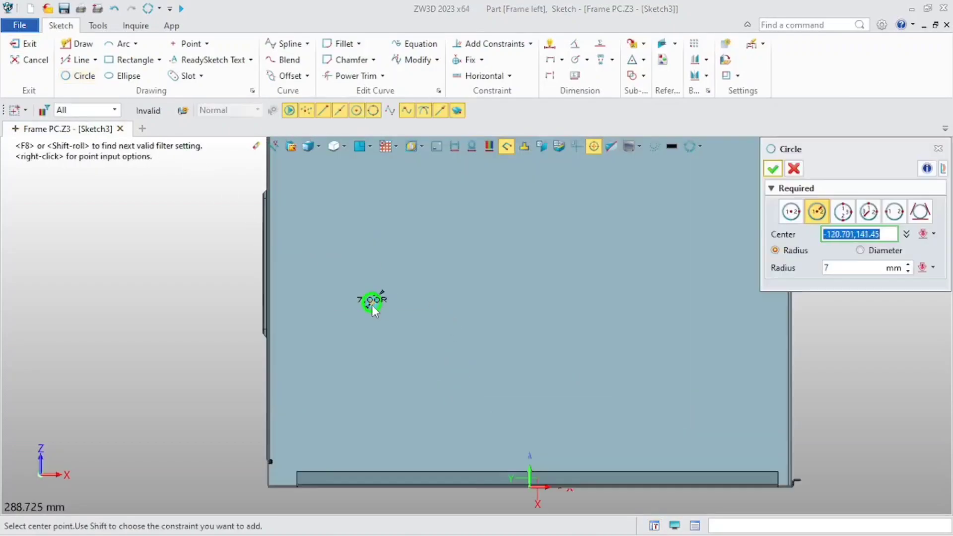
left_click(365, 347)
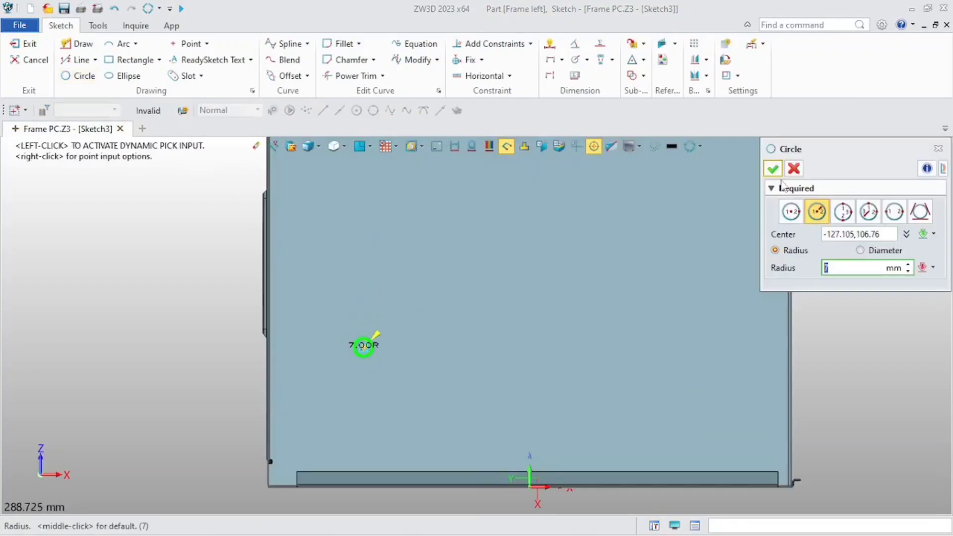
middle_click(364, 348)
scroll(351, 370, "up", 1)
scroll(362, 353, "up", 1)
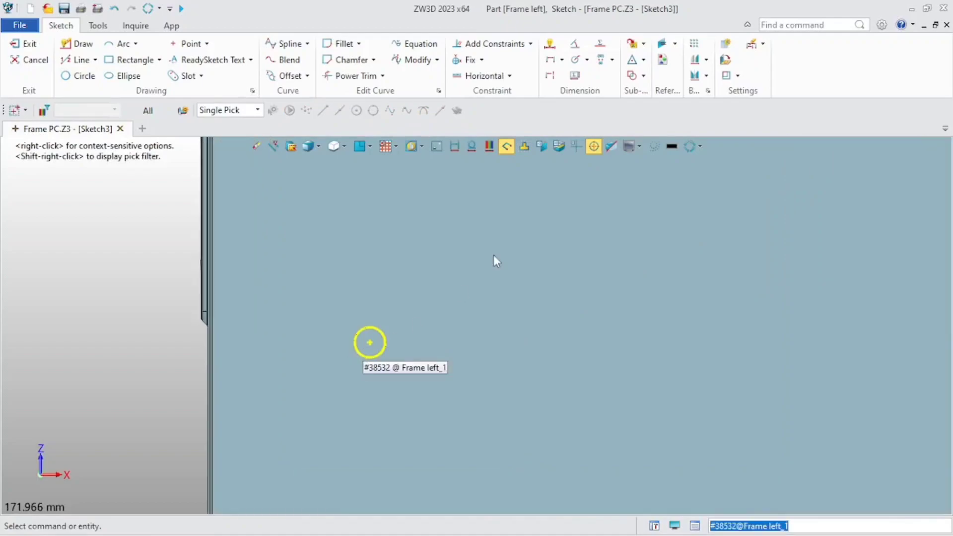
- Set up a linear pattern of the circle in the horizontal direction with 15 instances at an 18 mm pitch
left_click(694, 44)
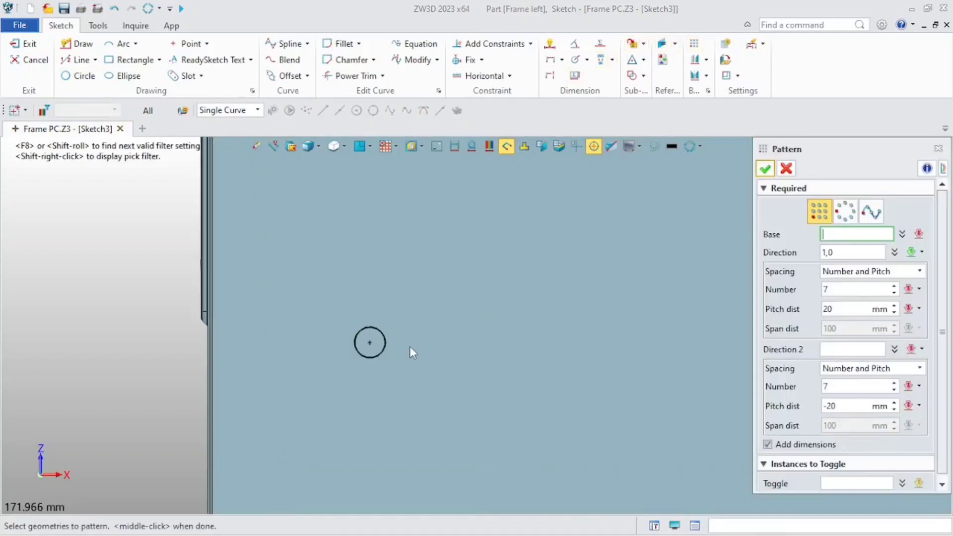
left_click(369, 348)
scroll(389, 367, "down", 3)
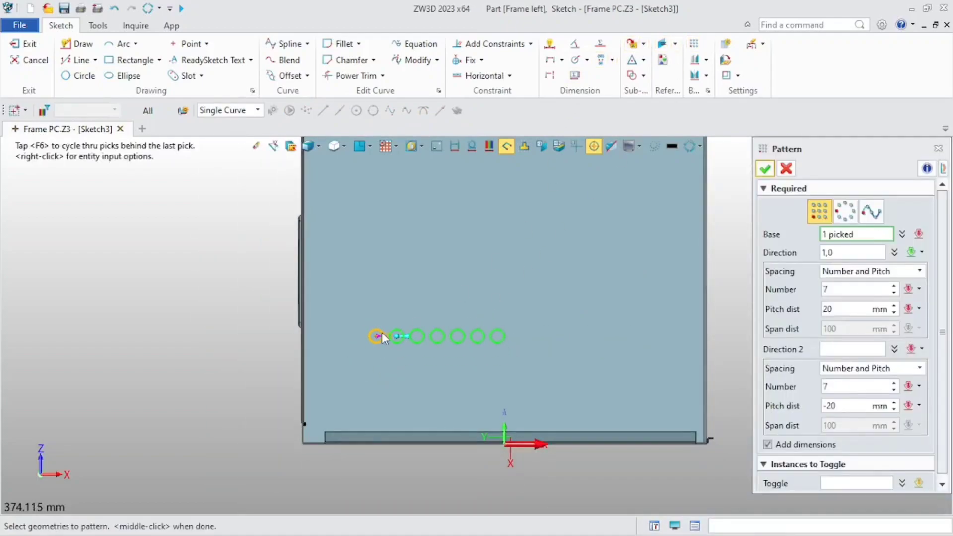
double_click(838, 289)
type("15")
key("Return")
middle_click_drag(566, 378, 603, 391)
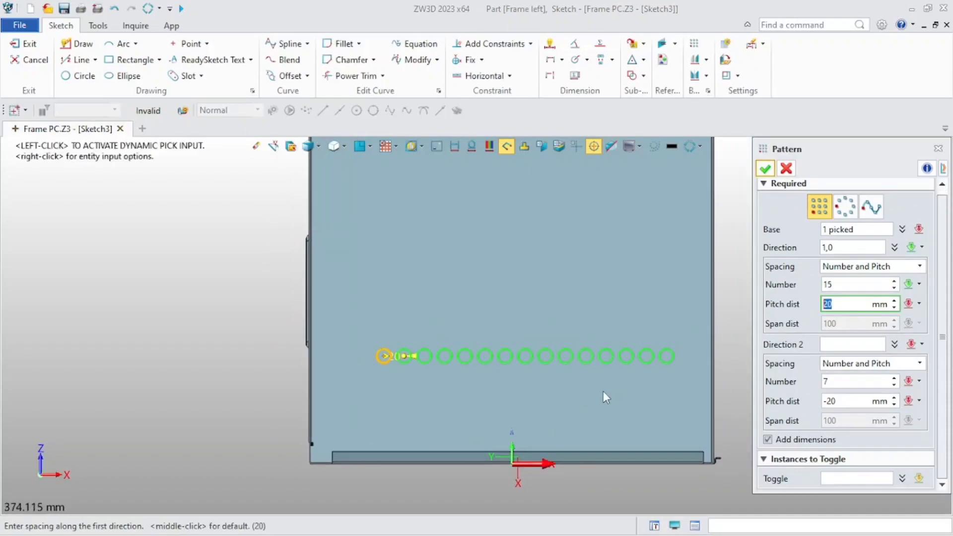
left_click(893, 308)
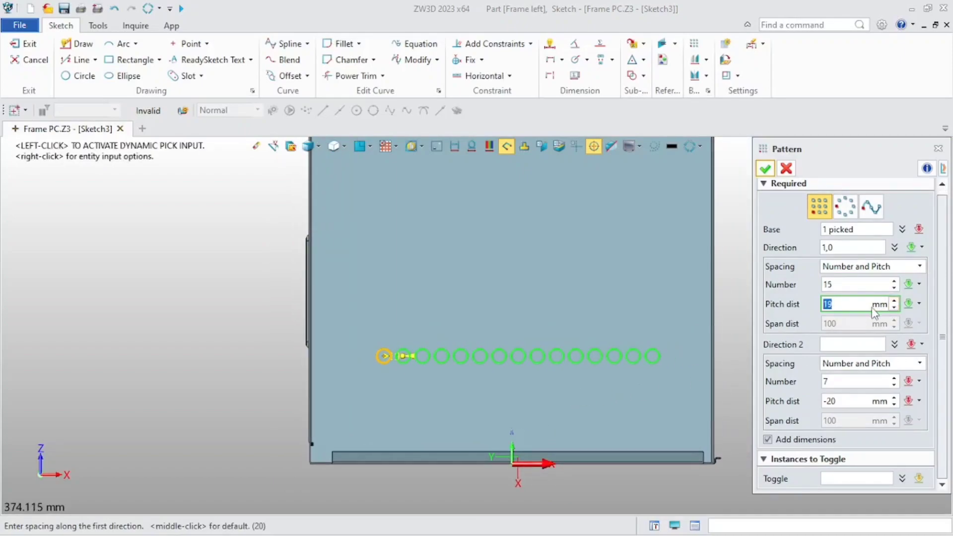
left_click(894, 307)
- Add a vertical second direction to the circle pattern with 5 instances at a -20 mm pitch, and finish the pattern
left_click(853, 345)
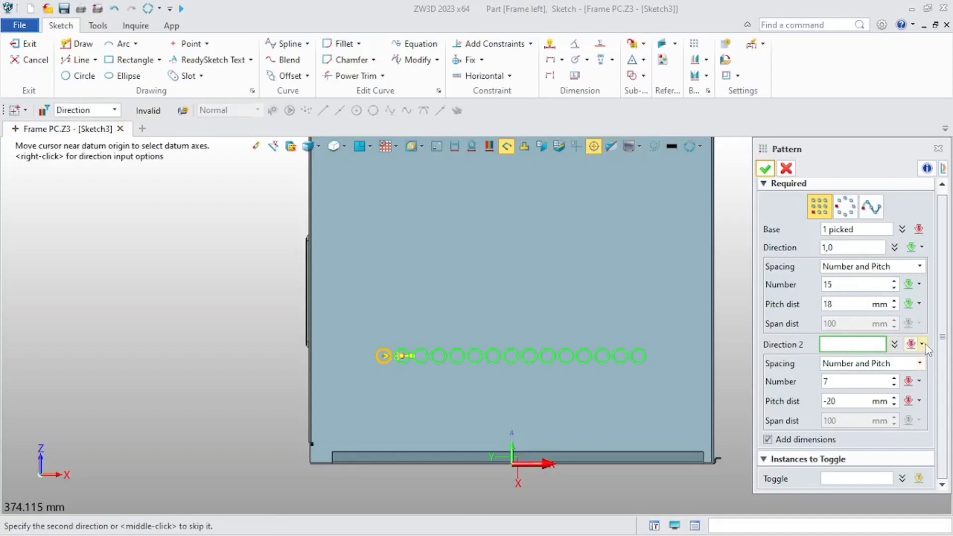
left_click(925, 344)
left_click(888, 378)
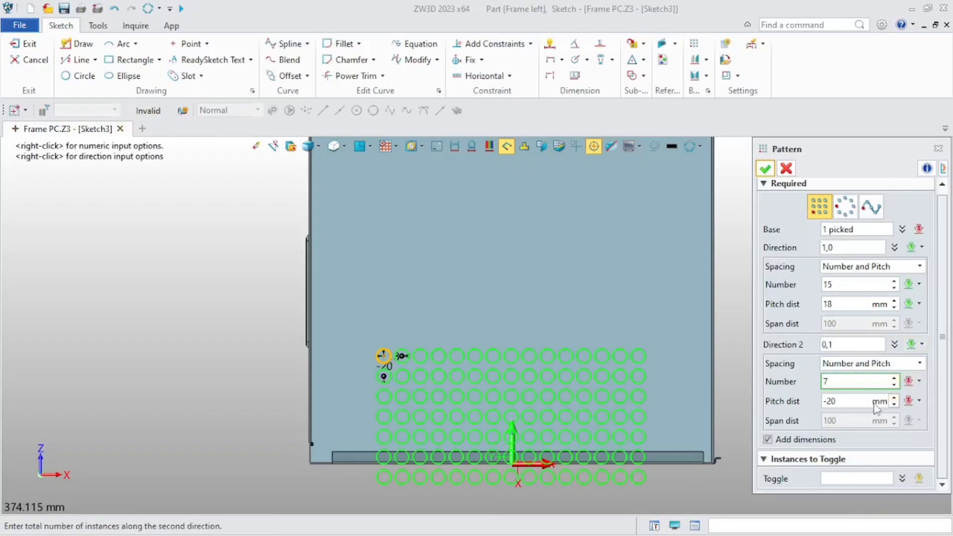
left_click(850, 386)
type("5")
key("Return")
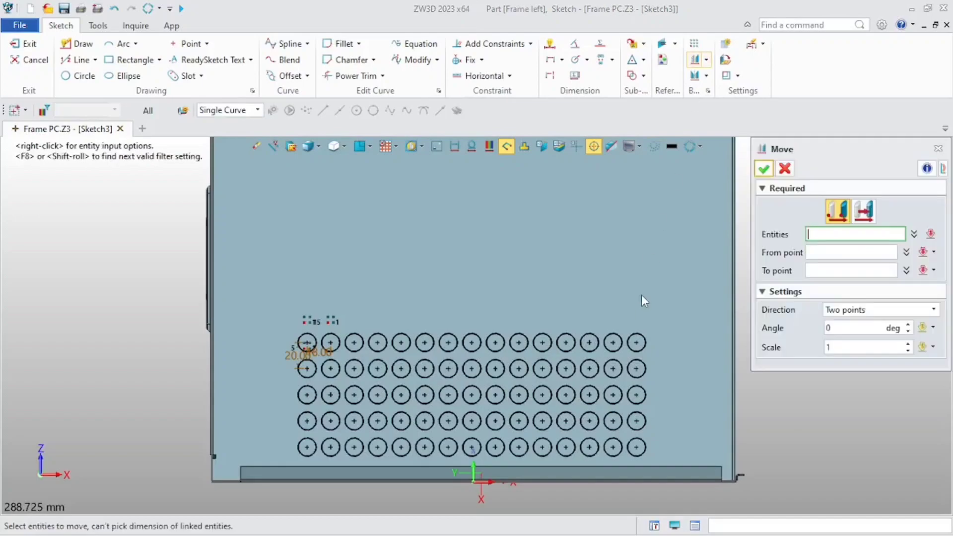
- Select all the patterned circles for a Move, with the center of the lower-left circle as the reference point
left_click_drag(695, 298, 268, 463)
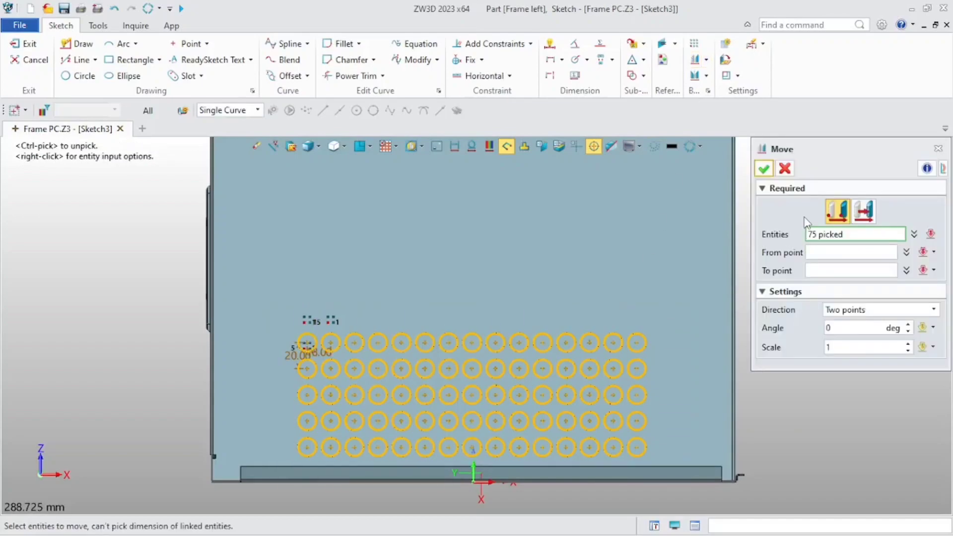
left_click(425, 421)
scroll(285, 454, "up", 3)
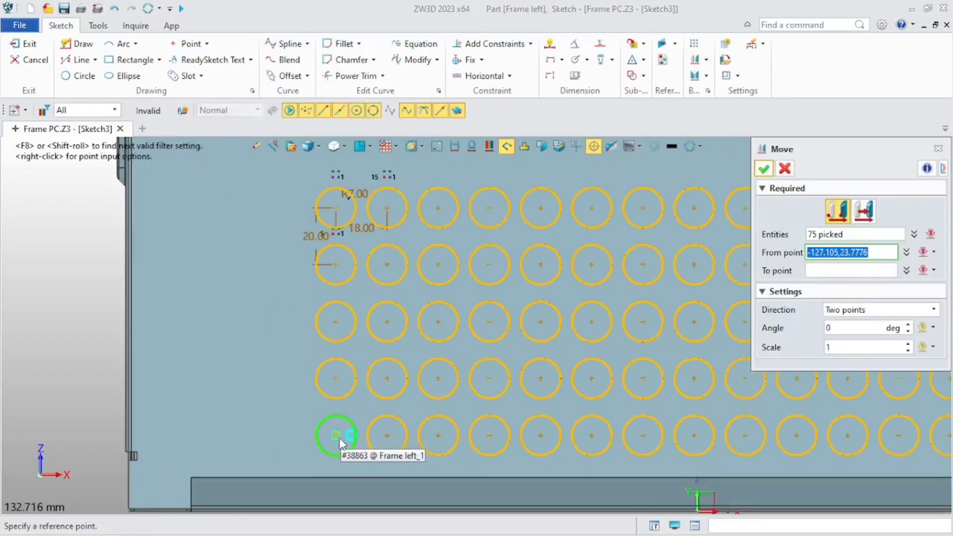
scroll(262, 430, "down", 2)
middle_click_drag(262, 430, 323, 375)
scroll(321, 373, "up", 2)
- Move the circles so the reference point lies 50 mm in X and 50 mm in Y from the panel's lower-left corner
right_click(275, 405)
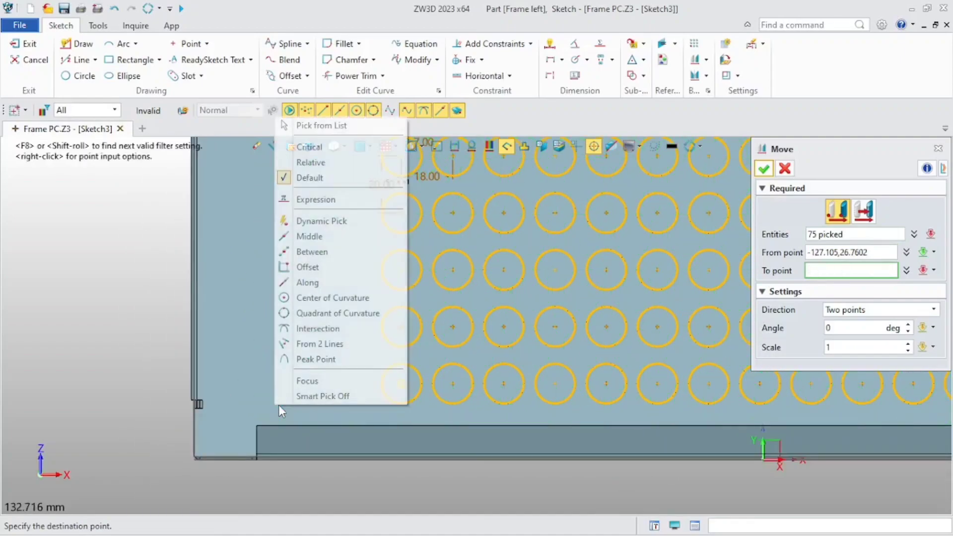
left_click(322, 267)
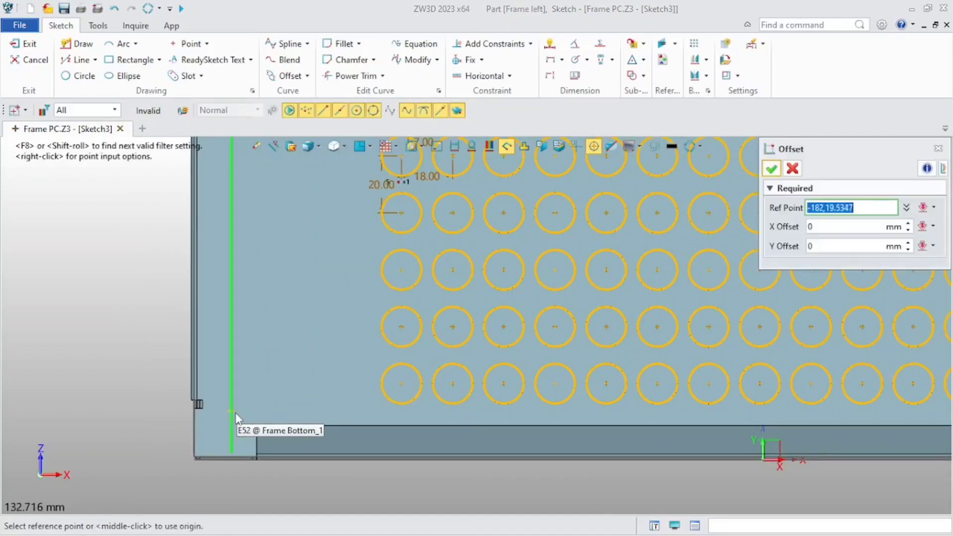
left_click(194, 458)
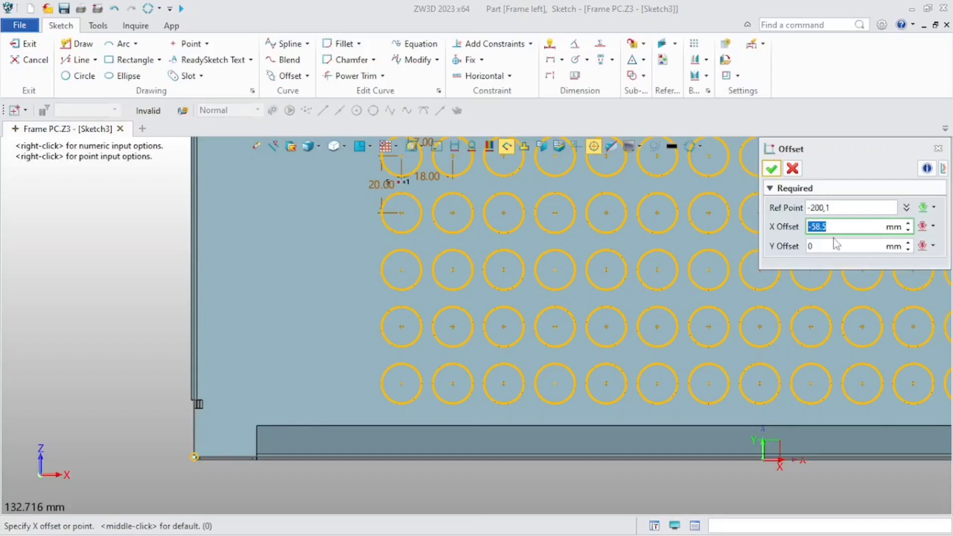
type("50")
left_click(840, 247)
type("50")
key("Return")
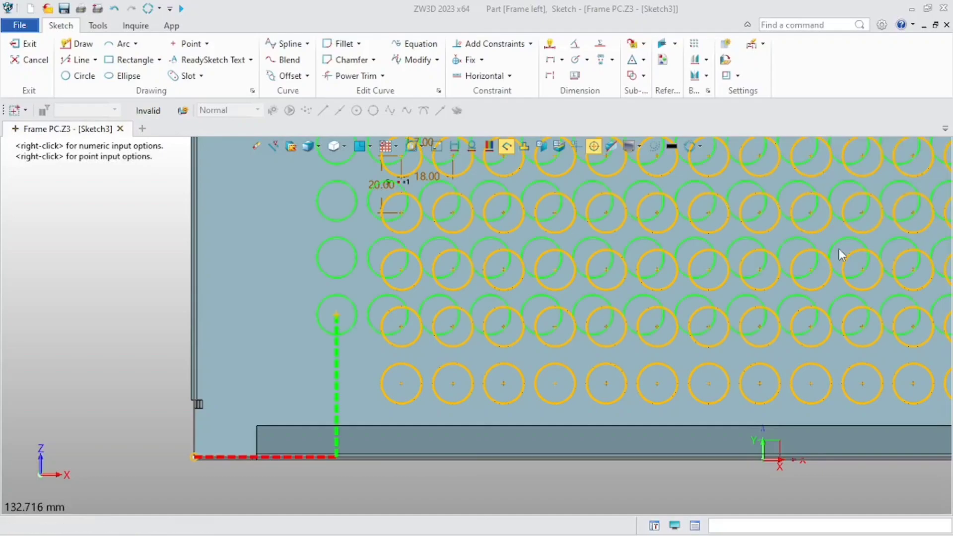
left_click(770, 171)
scroll(630, 220, "down", 7)
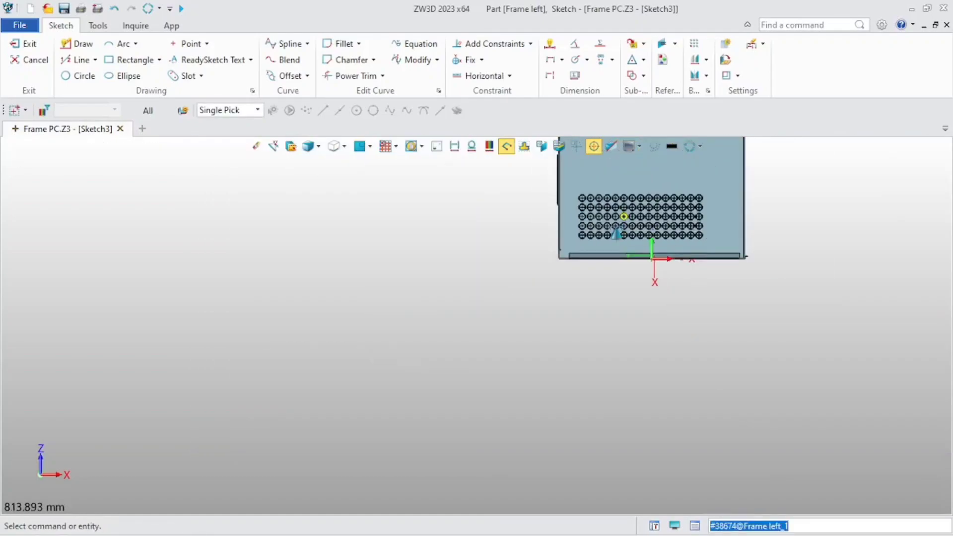
- Sketch a circle of radius 7 mm on the left panel, above the existing rows of vent-hole circles
middle_click_drag(623, 215, 517, 335)
scroll(519, 258, "up", 2)
left_click(79, 75)
scroll(455, 234, "up", 3)
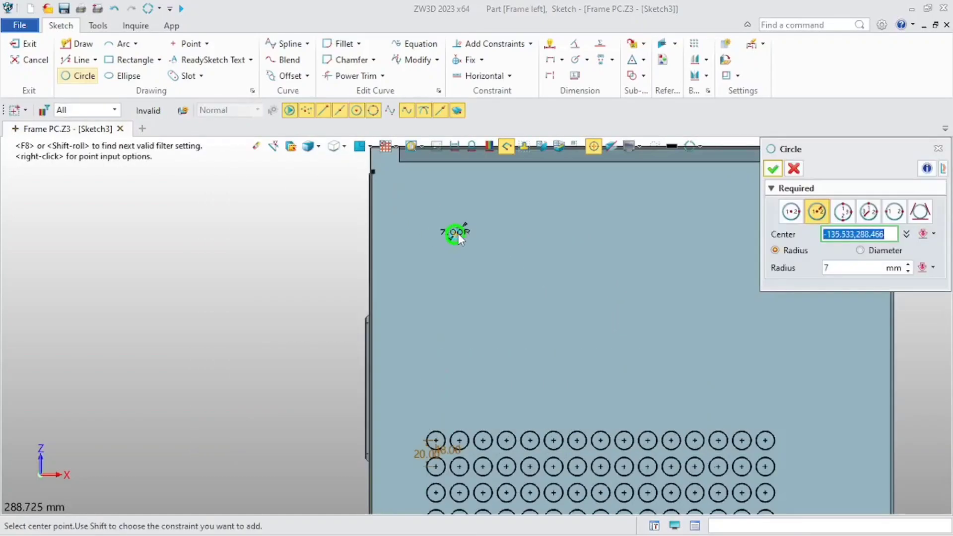
left_click(468, 224)
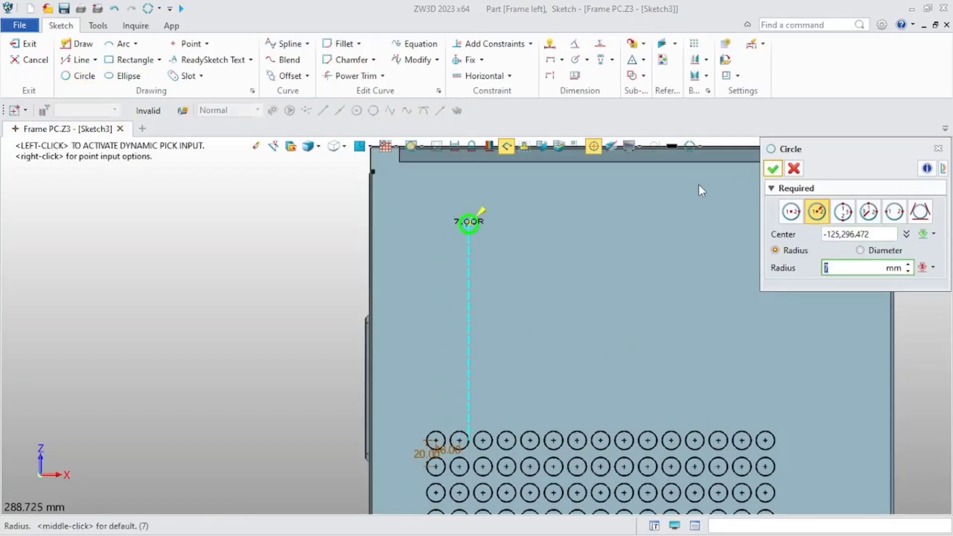
left_click(772, 169)
- Pattern the new circle into a 7 by 7 grid, with 18 mm pitch along X and -20 mm pitch along Y
left_click(695, 43)
left_click(468, 224)
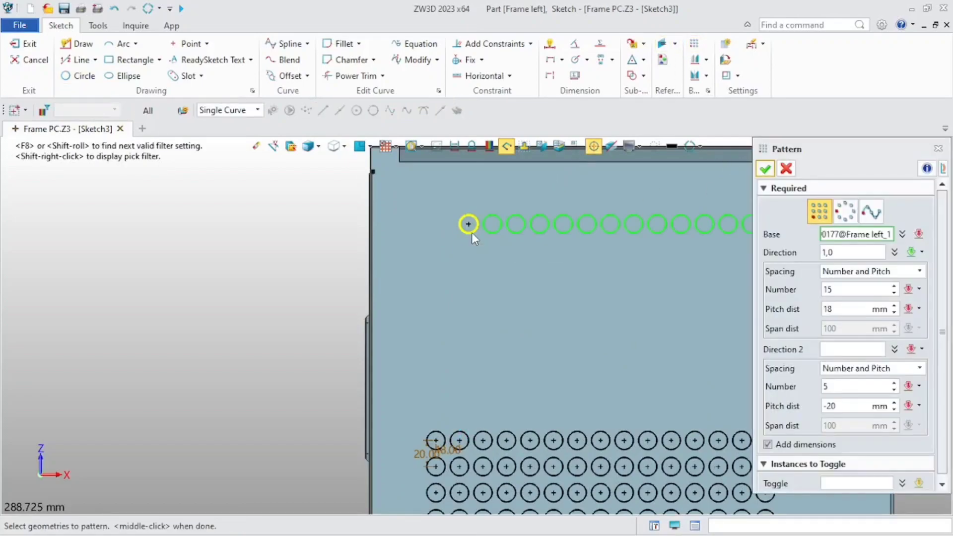
scroll(471, 232, "down", 2)
left_click(870, 292)
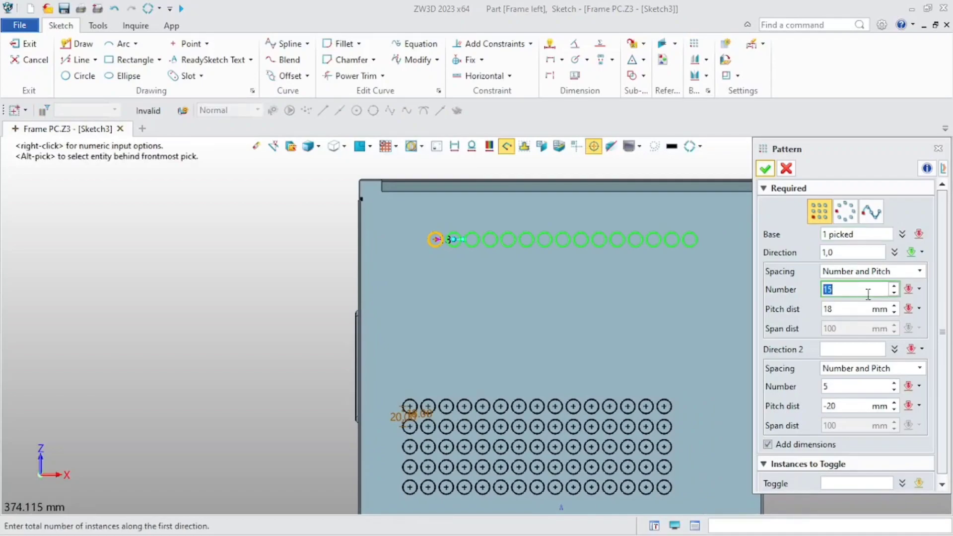
type("7")
key("Tab")
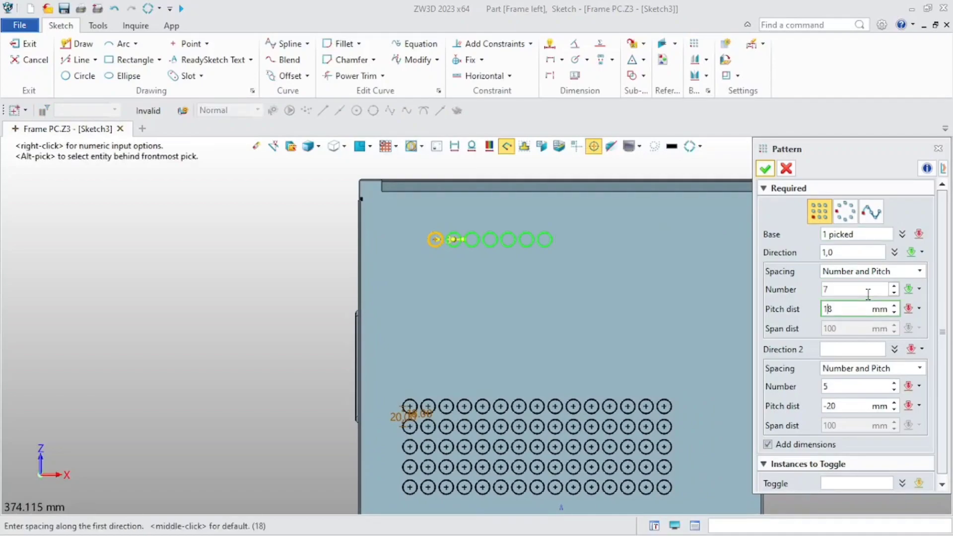
left_click(860, 348)
left_click(922, 349)
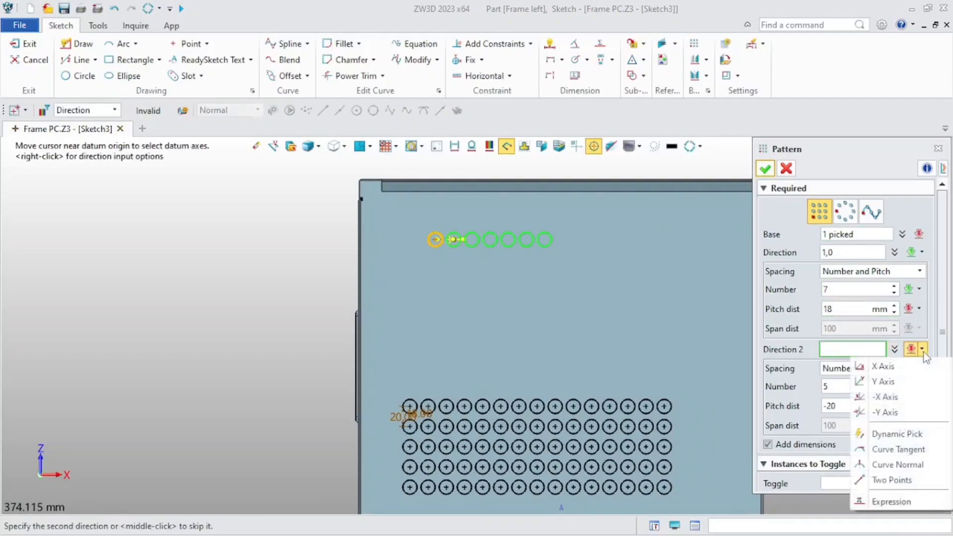
left_click(886, 382)
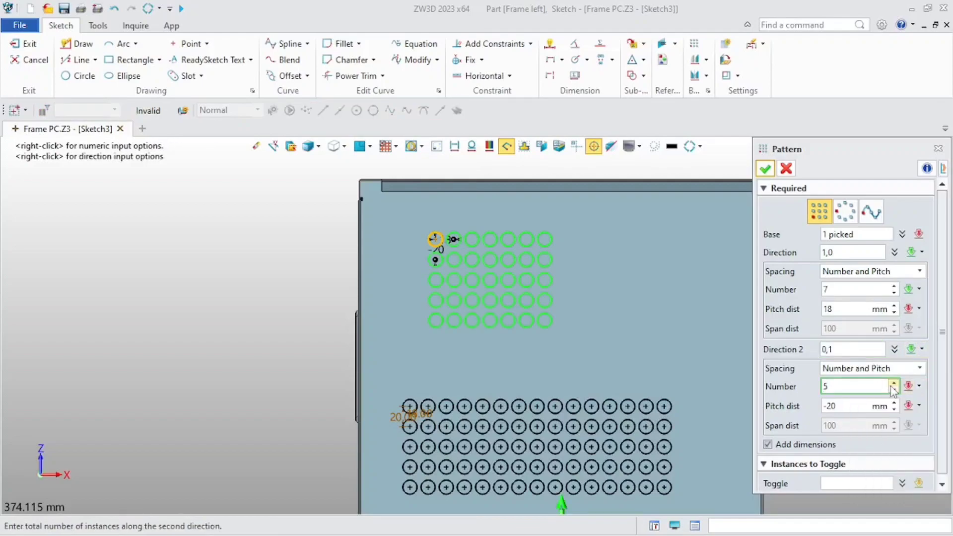
left_click(893, 383)
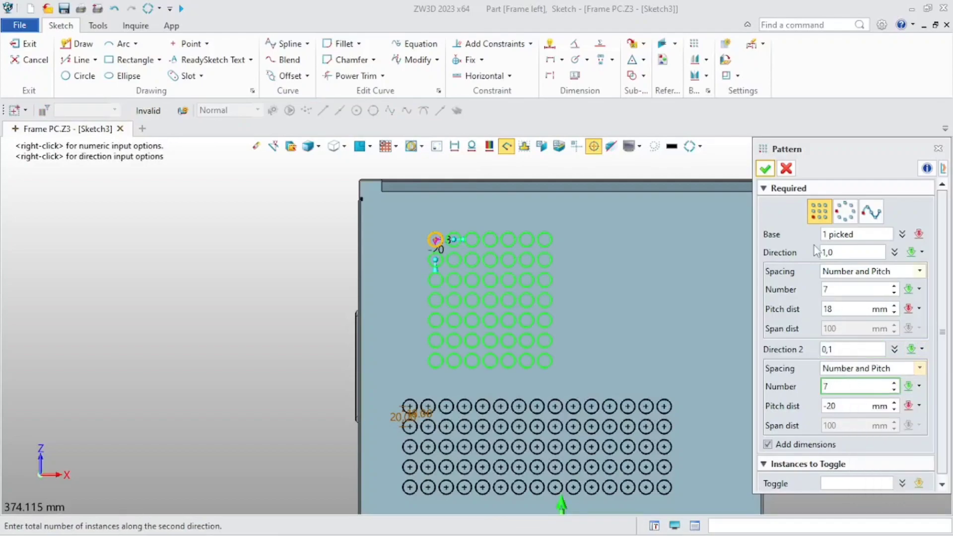
left_click(764, 168)
- Move the 7 by 7 circle grid from its upper-left circle's centre to a point offset 75 mm in X and -75 mm in Y from the panel's upper-left corner
scroll(516, 268, "up", 2)
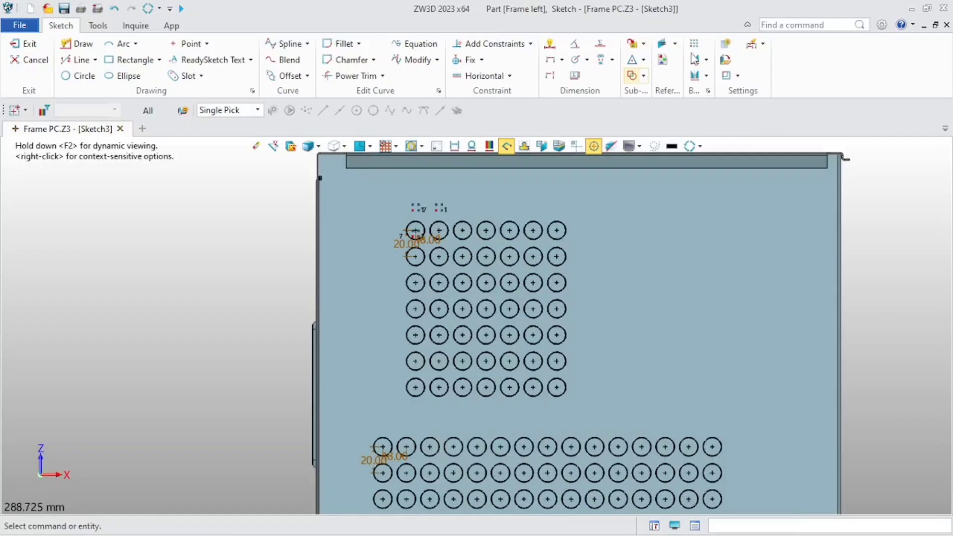
left_click(695, 60)
left_click_drag(587, 201, 381, 408)
left_click(817, 253)
scroll(374, 206, "up", 3)
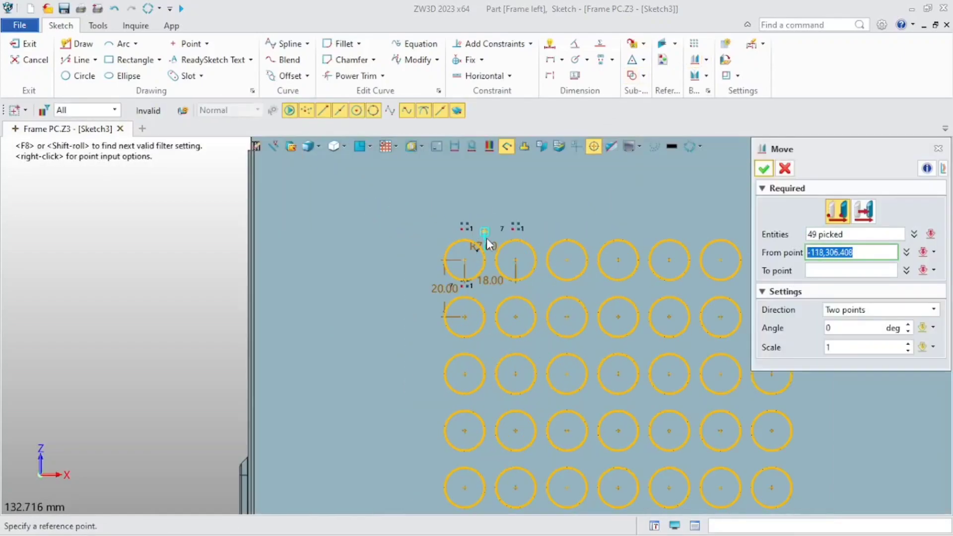
left_click(465, 260)
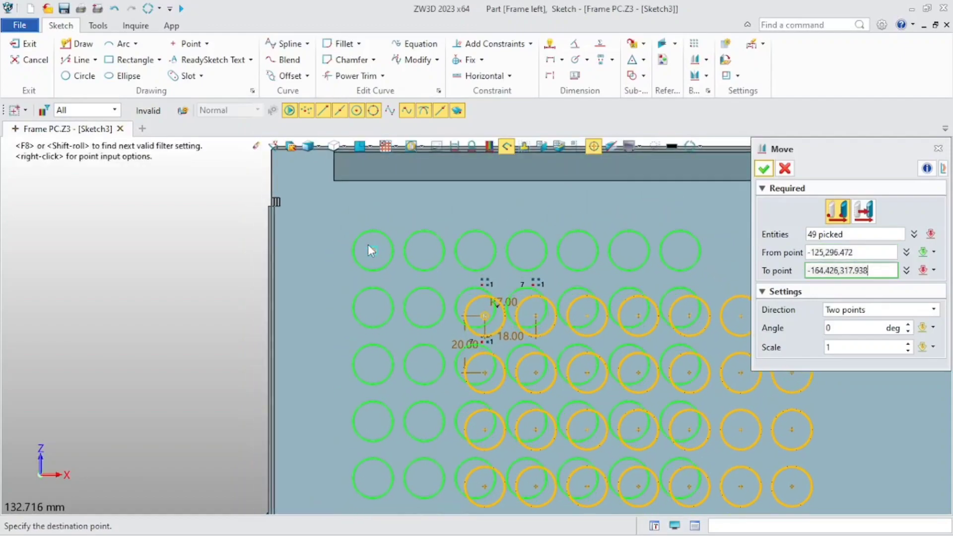
right_click(357, 231)
left_click(398, 383)
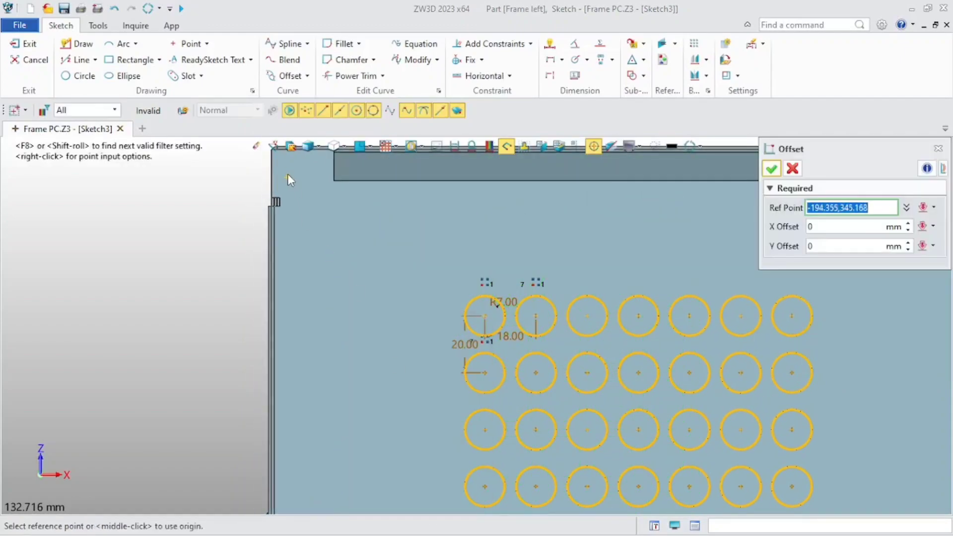
left_click(271, 150)
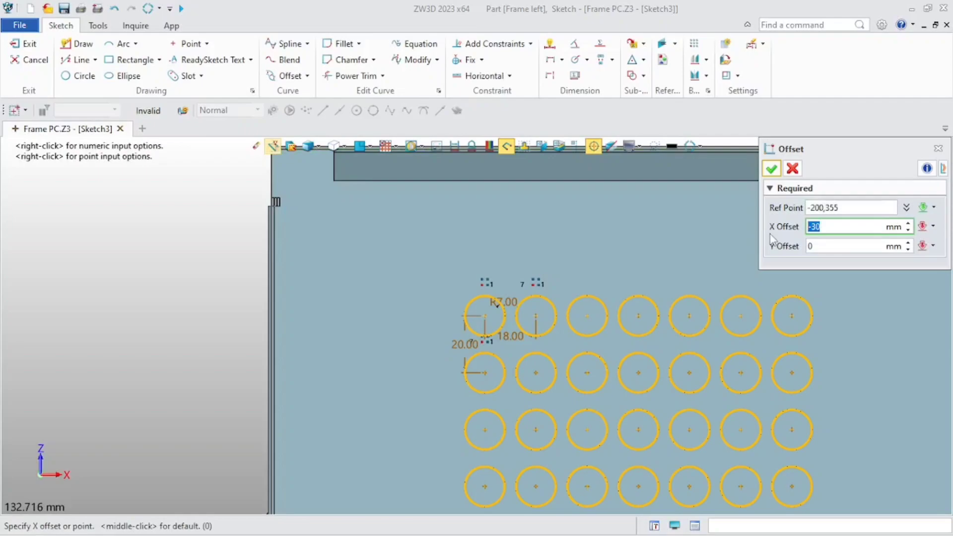
left_click(827, 244)
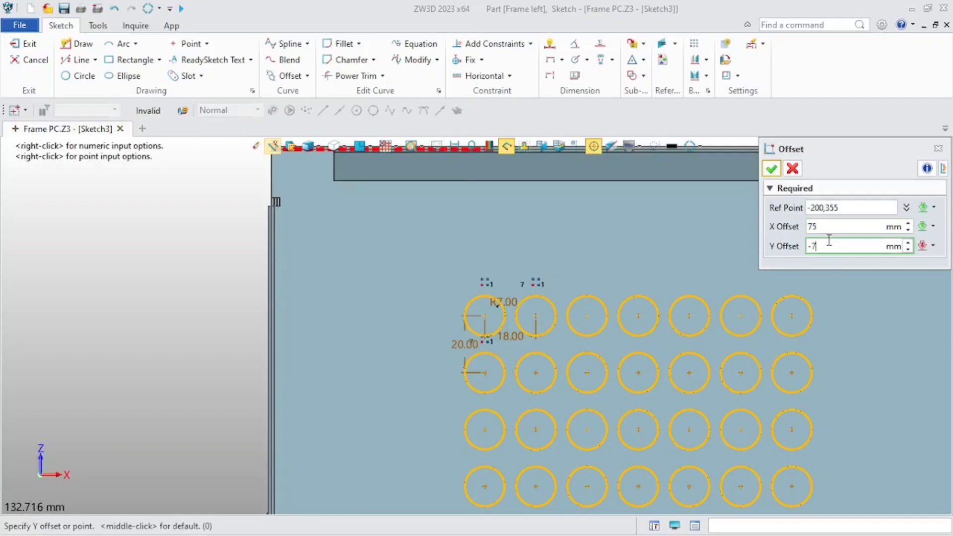
key("Return")
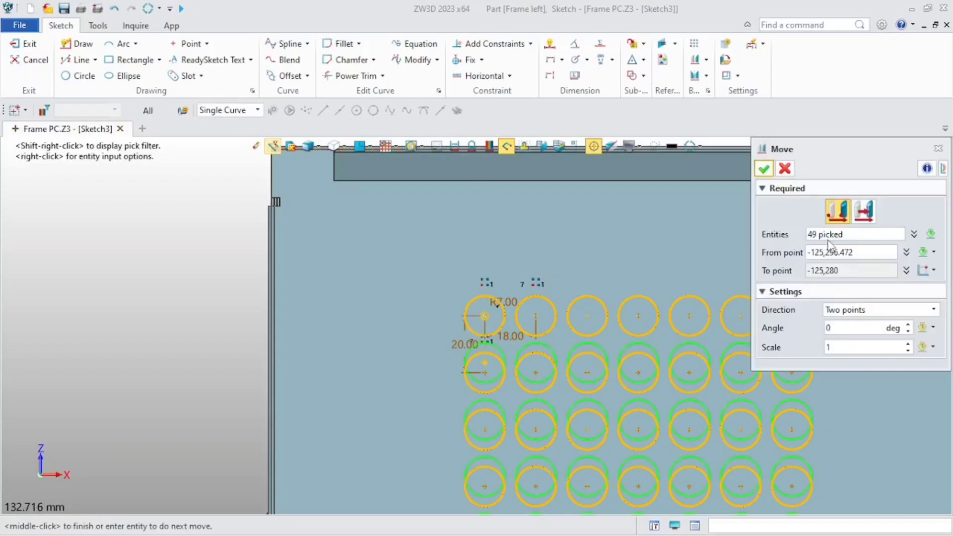
left_click(764, 168)
- Finish the sketch and use it for a two-sided Normal Cut through the left panel, from 2 mm to -10 mm
scroll(529, 248, "down", 5)
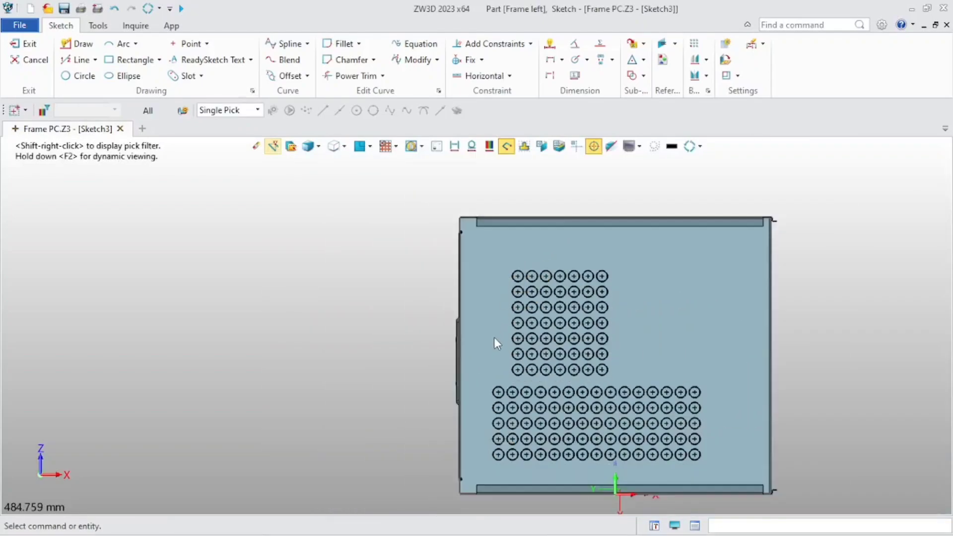
scroll(420, 297, "up", 3)
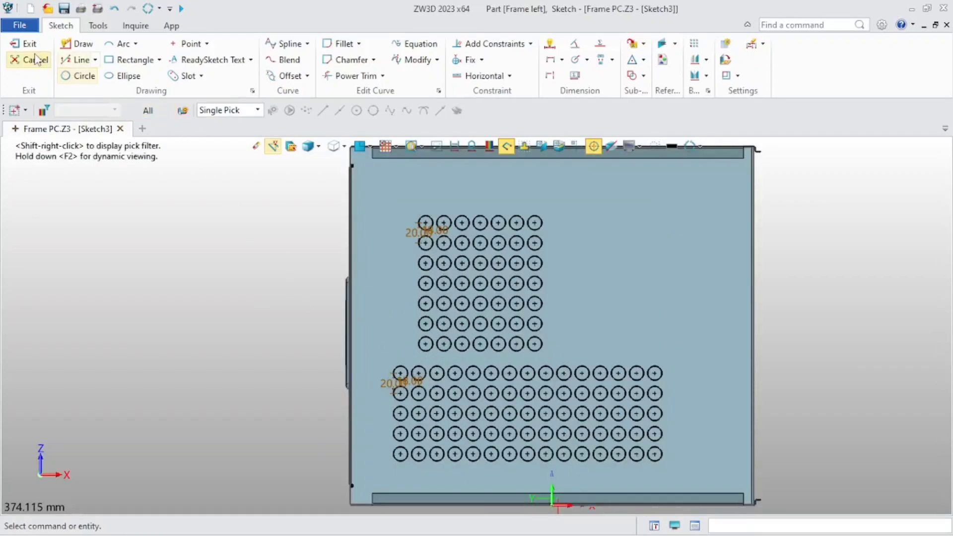
left_click(29, 44)
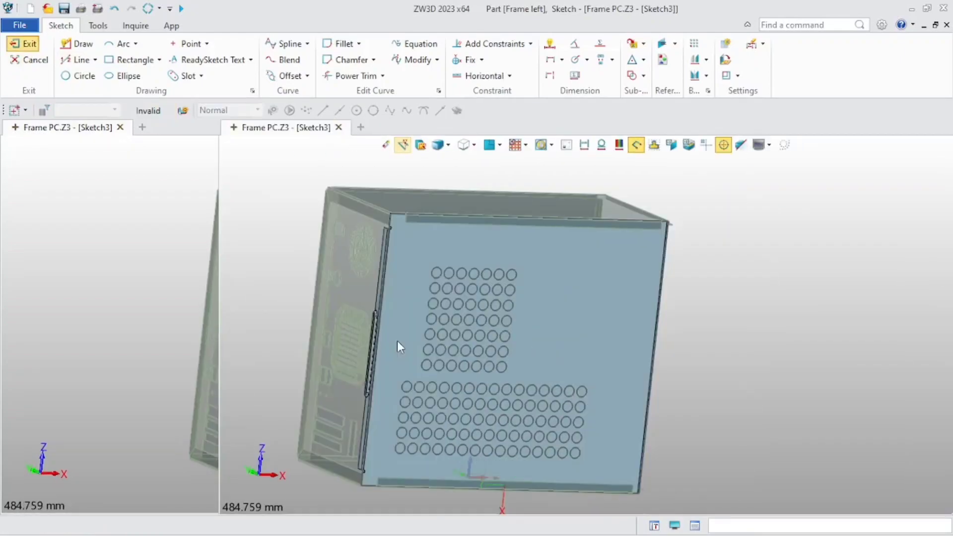
right_click_drag(371, 368, 353, 374)
left_click(457, 62)
left_click(442, 320)
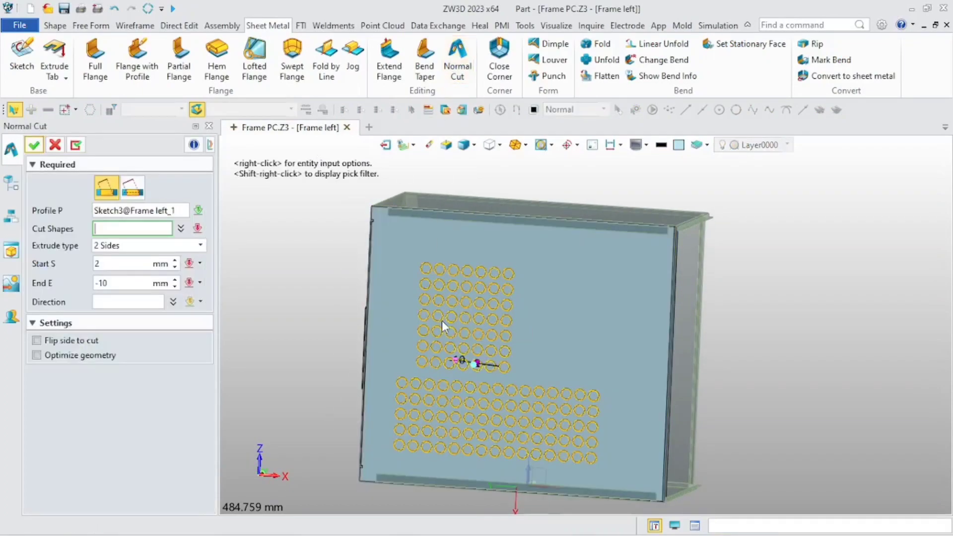
left_click(593, 269)
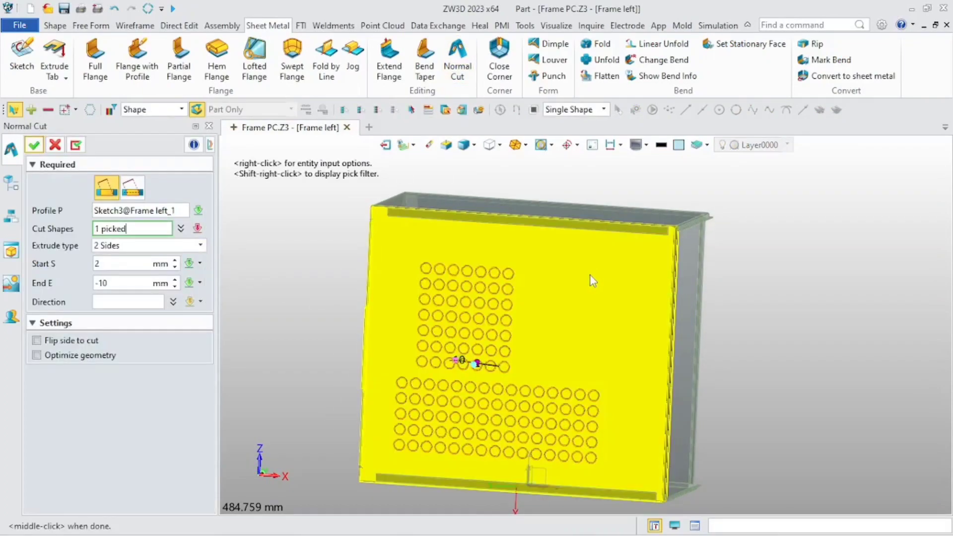
middle_click(589, 275)
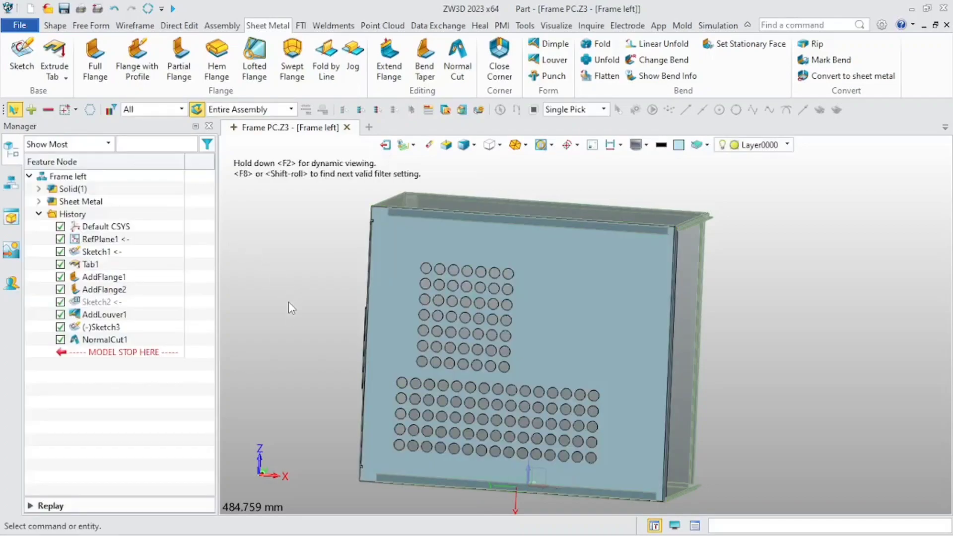
- Hide the other assembly components so that only the left panel is displayed
middle_click_drag(288, 302, 285, 313)
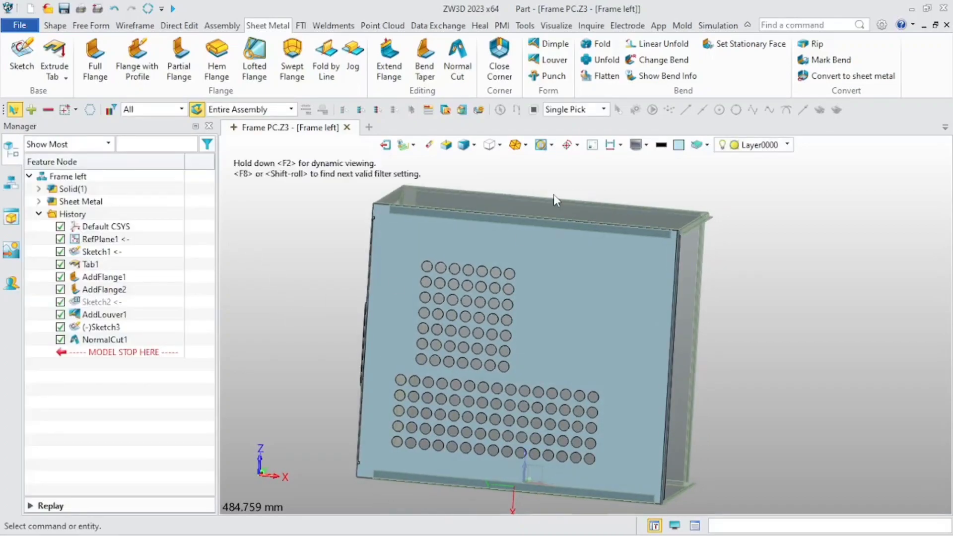
left_click(590, 145)
middle_click_drag(534, 276, 549, 293)
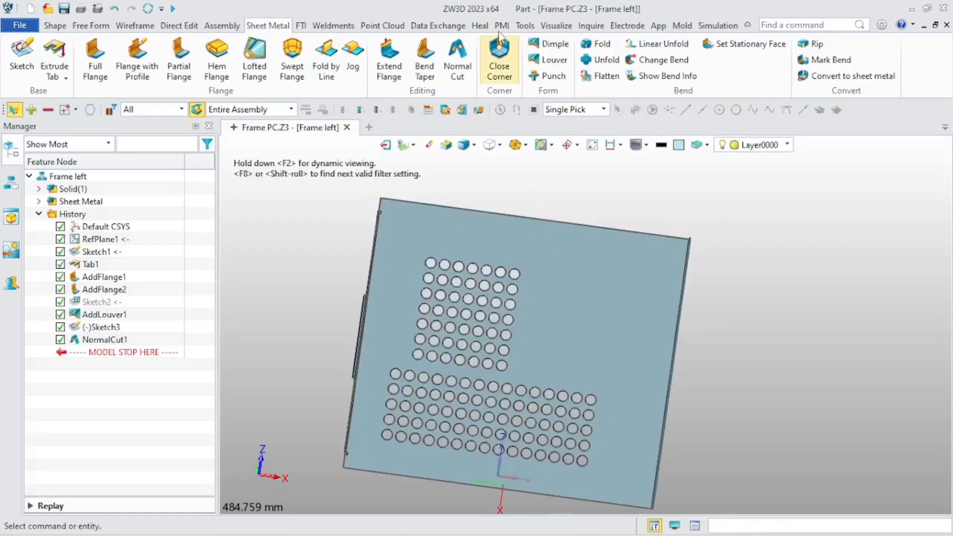
- Use Face Attributes to give the whole left panel a dark colour with RGB values 35, 60, 60
left_click(555, 25)
left_click(260, 60)
left_click(549, 257)
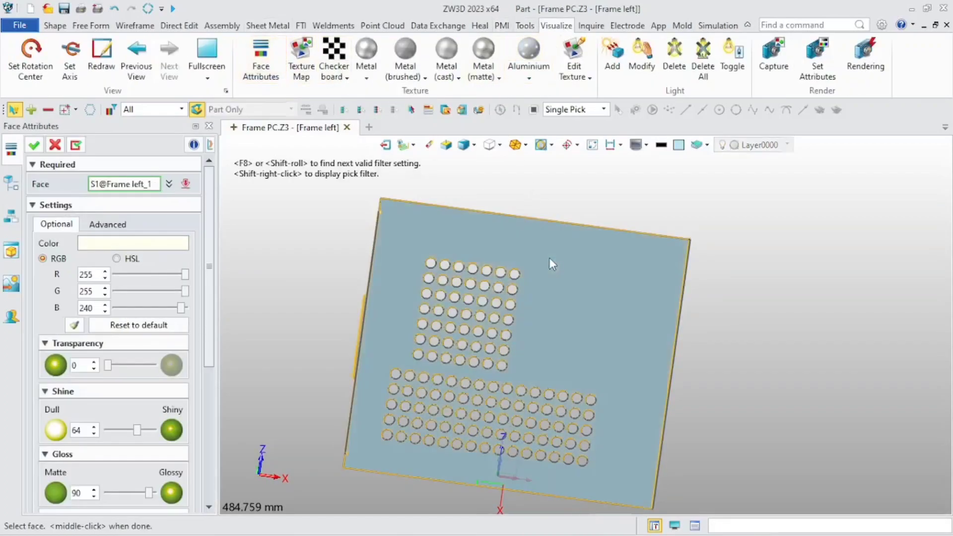
left_click(180, 246)
left_click(248, 337)
left_click_drag(121, 307, 116, 307)
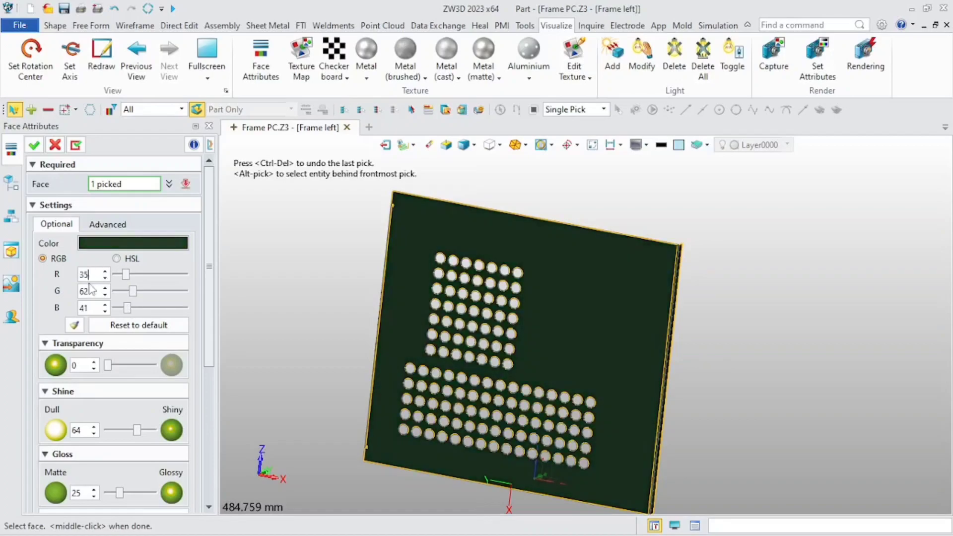
type("60")
- Set the panel's shine to 45 and its gloss to about 67, and apply the face attributes
scroll(144, 345, "down", 3)
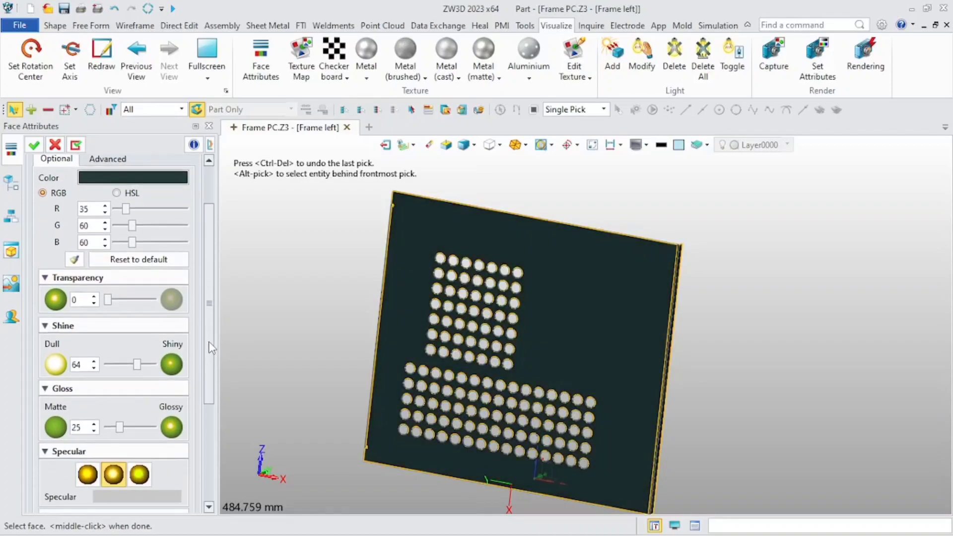
left_click_drag(123, 387, 142, 403)
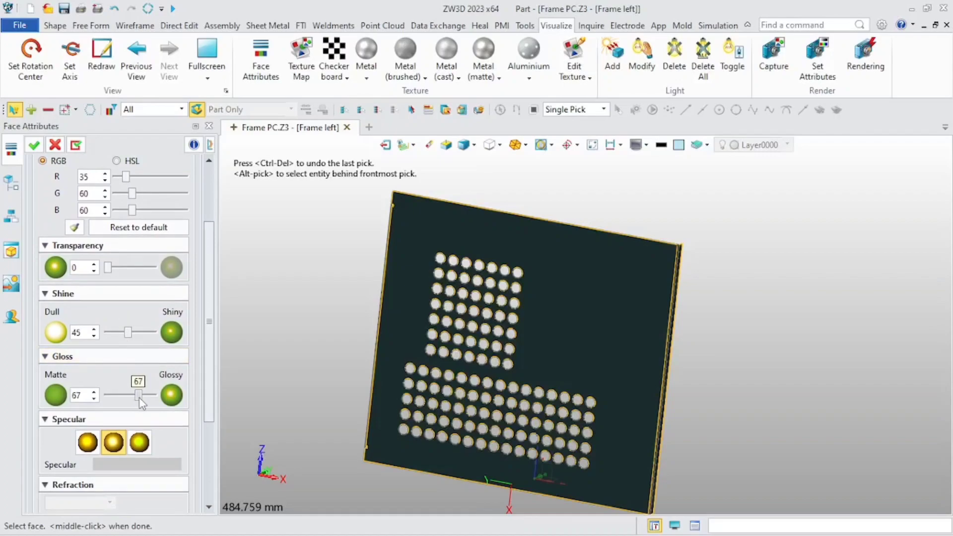
left_click(33, 145)
- Show the other components again and activate the Frame PC assembly, bringing it up to date with a regeneration
scroll(327, 312, "down", 2)
right_click_drag(332, 325, 326, 334)
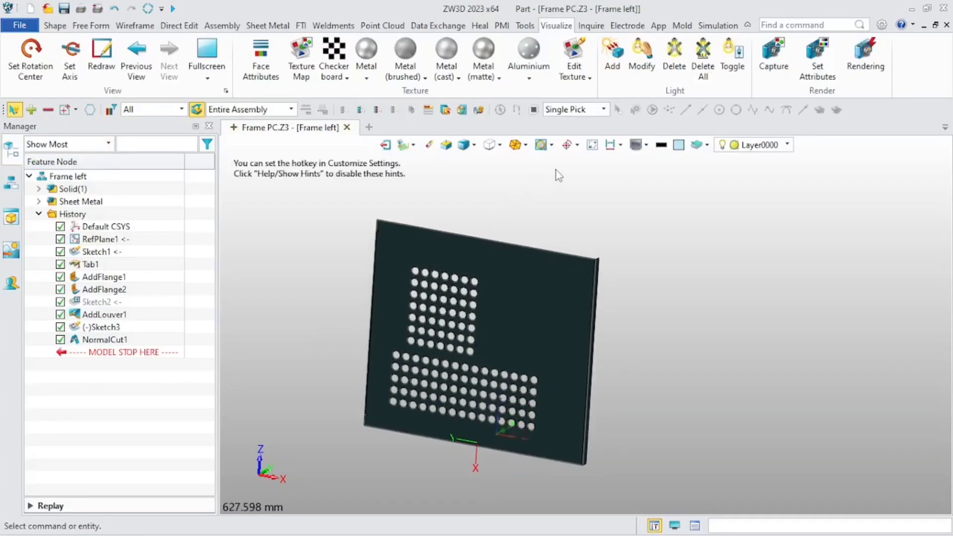
left_click(592, 145)
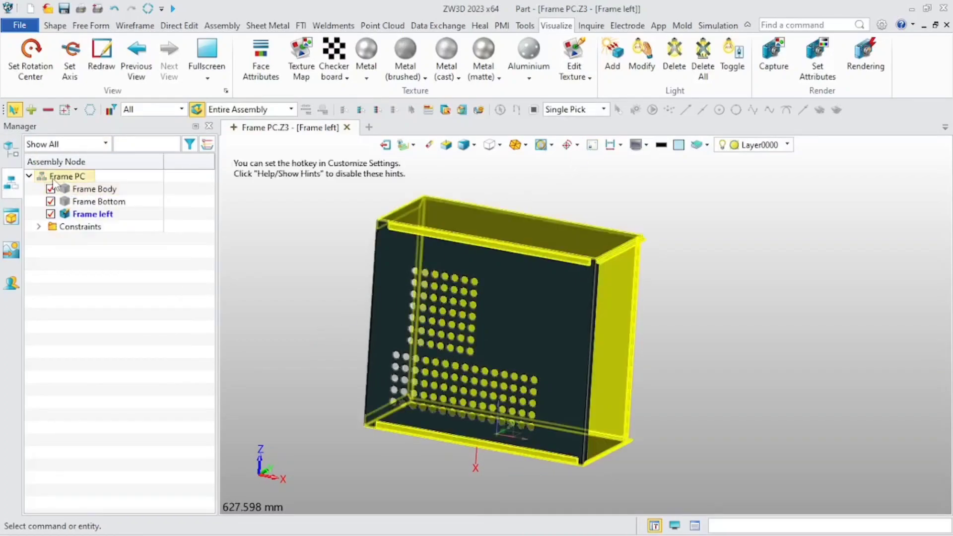
right_click(185, 291)
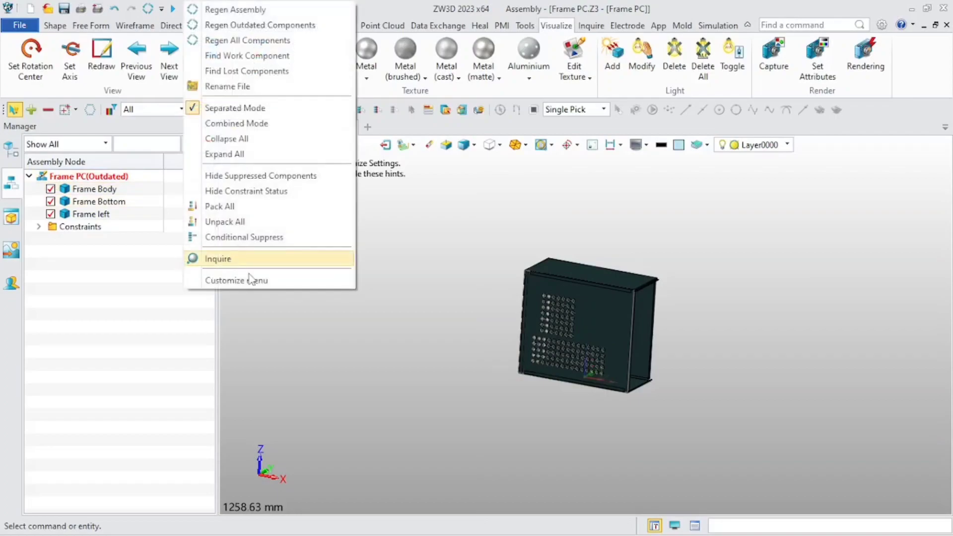
right_click(282, 346)
right_click(282, 346)
left_click(256, 295)
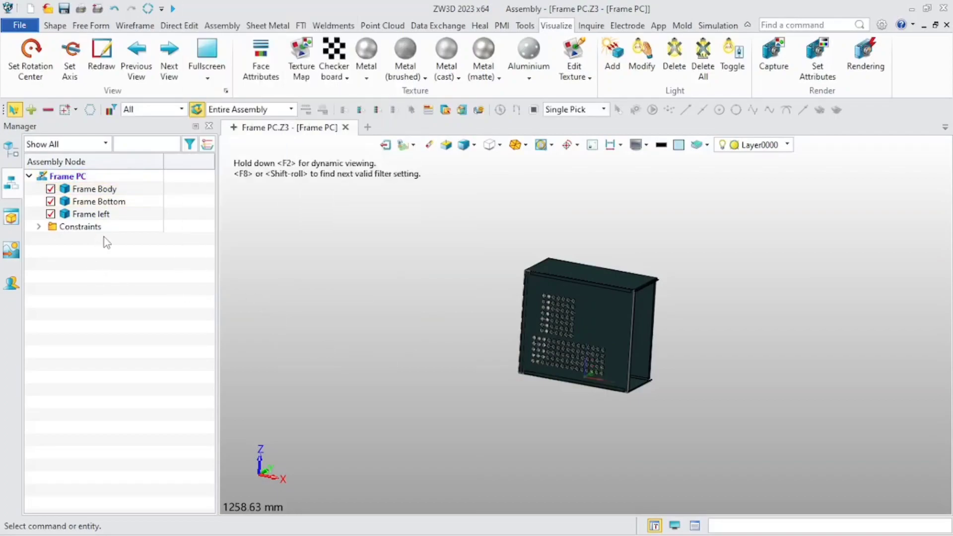
- Create a new part named Head inside the Frame PC assembly, placed with the default frame
key("ctrl+f")
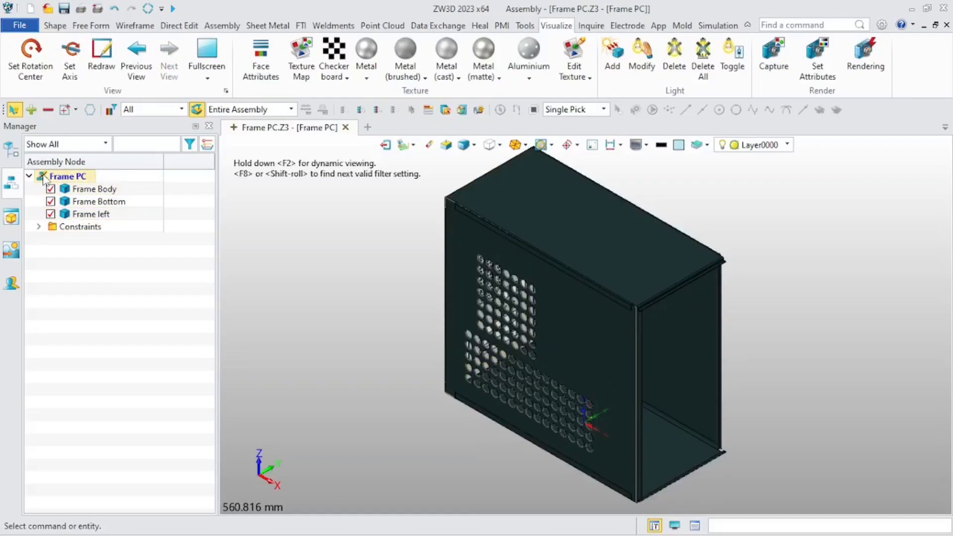
key("ctrl+r")
right_click(43, 178)
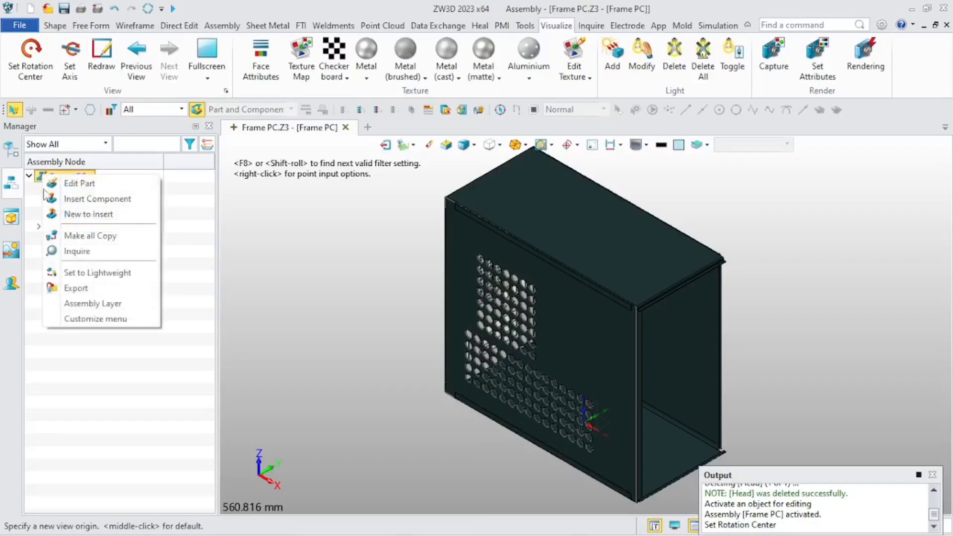
left_click(87, 213)
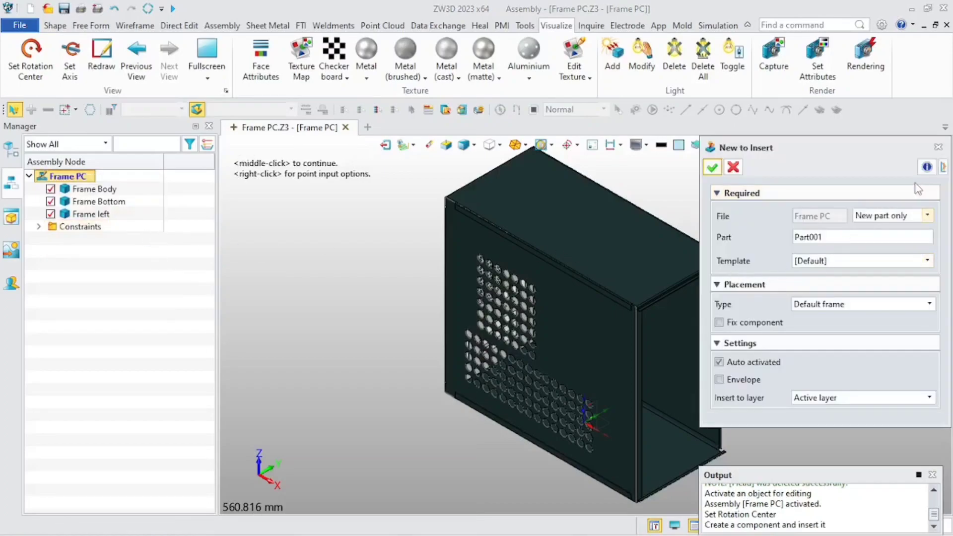
left_click(942, 168)
left_click(144, 213)
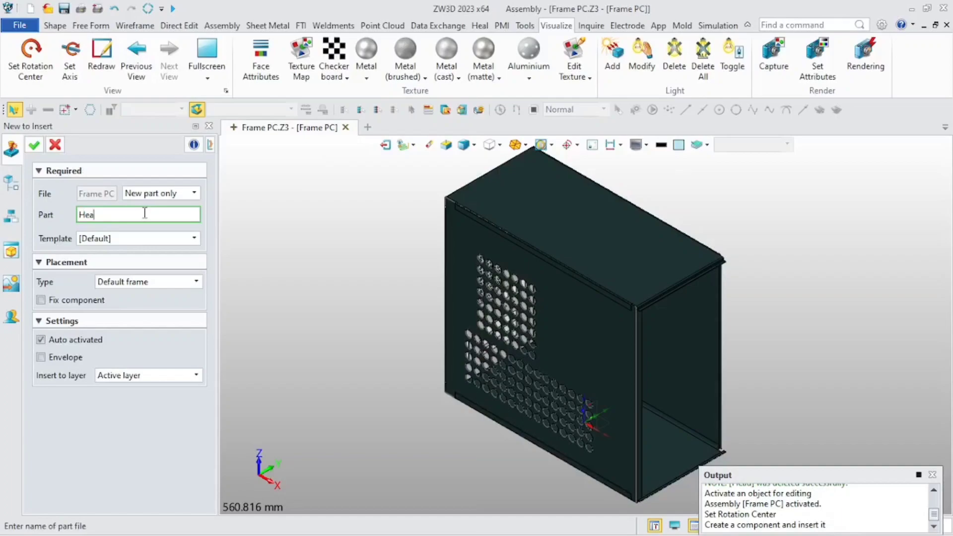
key("Return")
middle_click(145, 215)
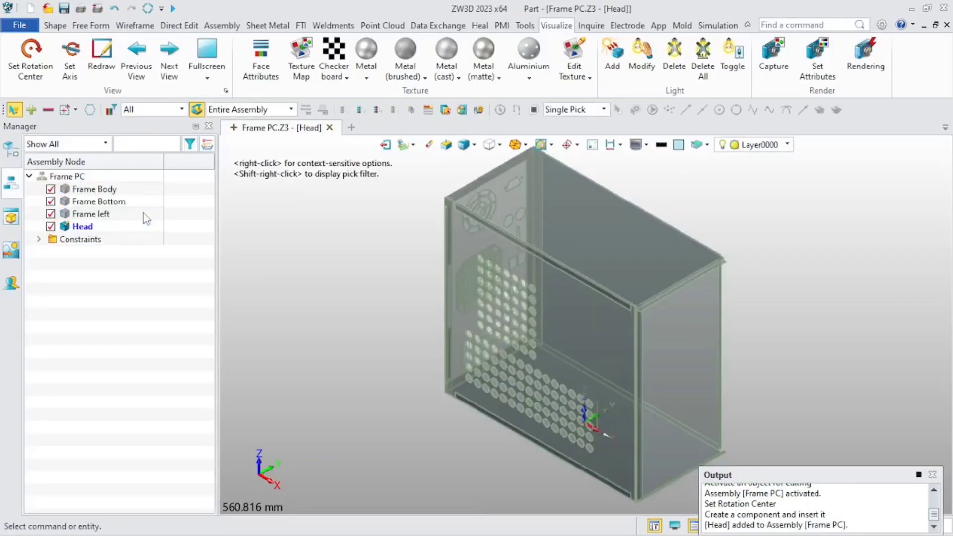
- Reference the flat face of Frame Body at the open front of the case as an associative plane in Head
scroll(396, 247, "up", 2)
left_click(232, 28)
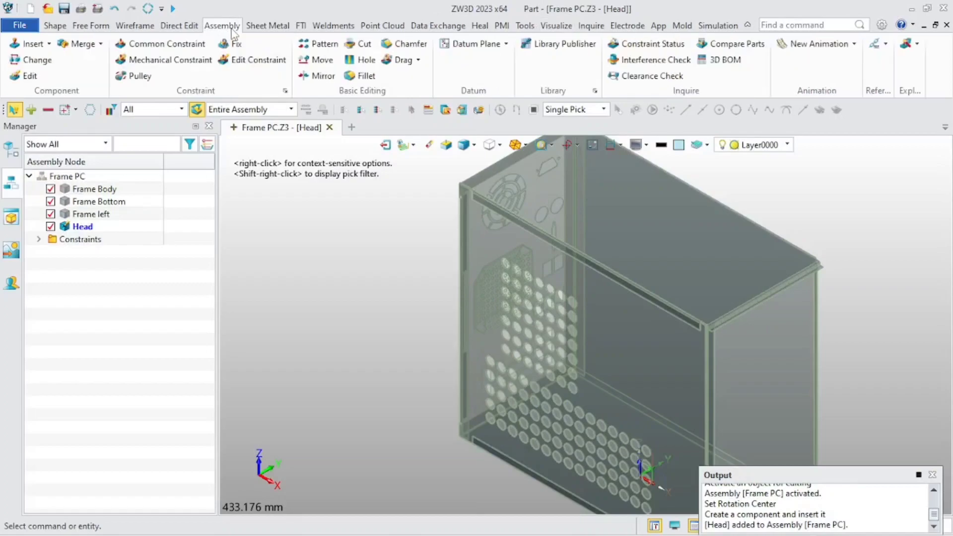
left_click(875, 45)
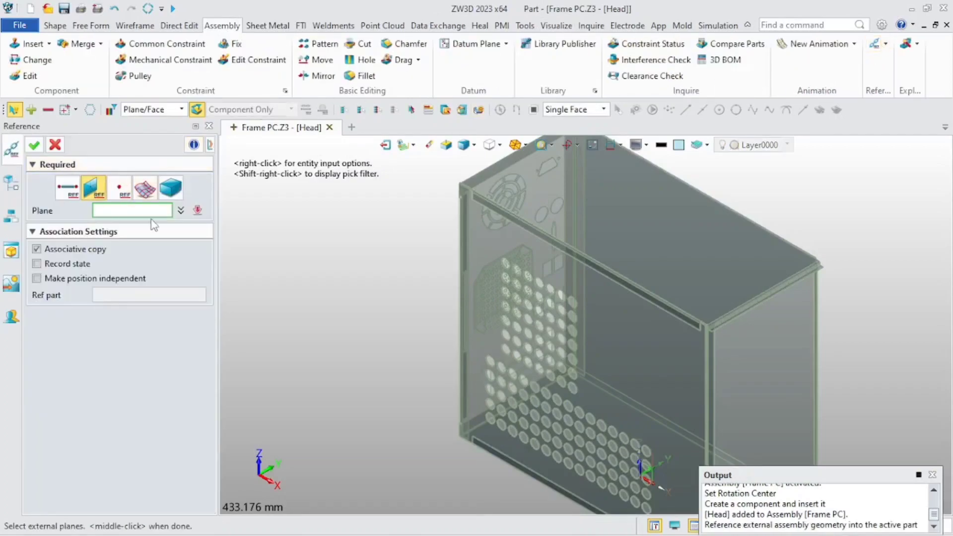
right_click_drag(377, 293, 610, 263)
left_click(610, 263)
scroll(609, 257, "up", 5)
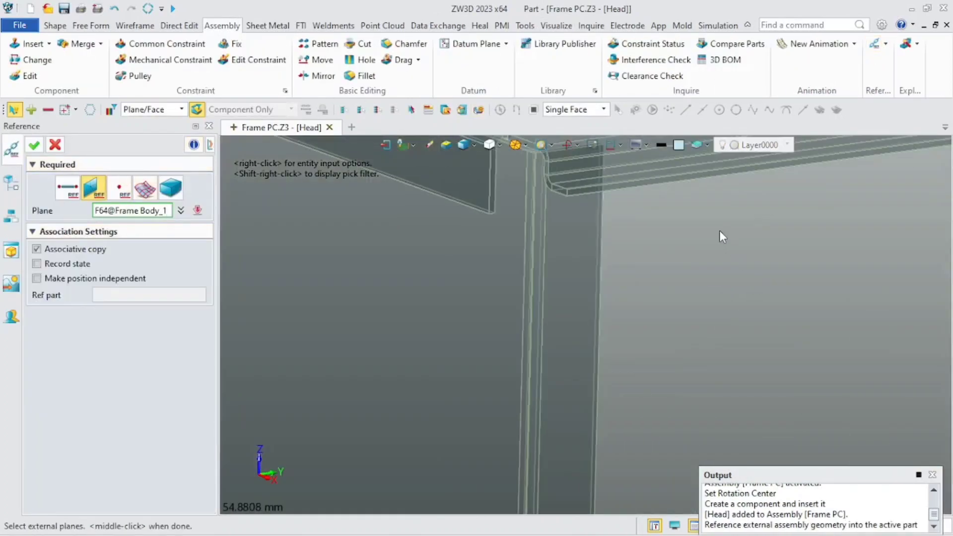
left_click(610, 186)
left_click(34, 145)
scroll(422, 214, "down", 3)
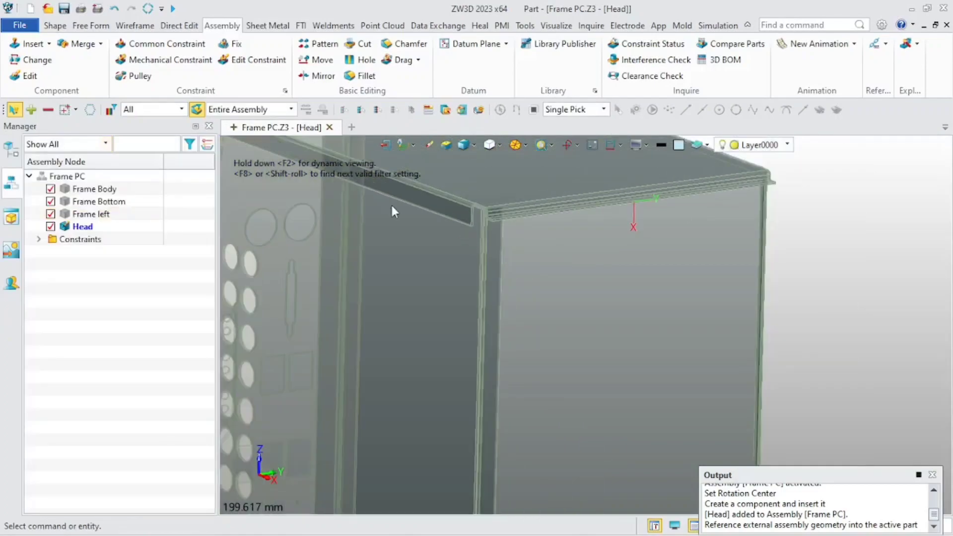
- Start a sketch in Head on the newly referenced plane at the case's open front
left_click(55, 25)
left_click(33, 44)
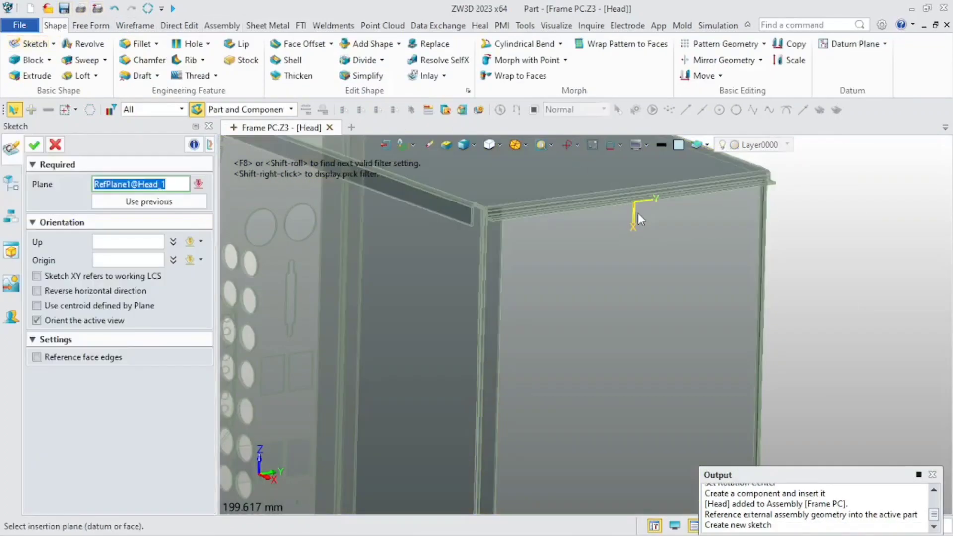
left_click(33, 146)
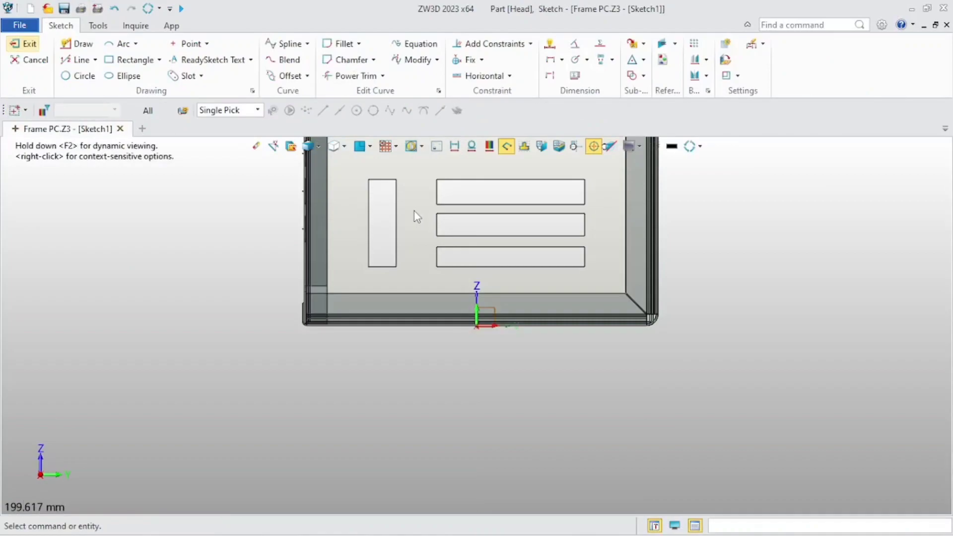
scroll(414, 212, "down", 5)
scroll(405, 347, "up", 1)
right_click_drag(405, 347, 420, 379)
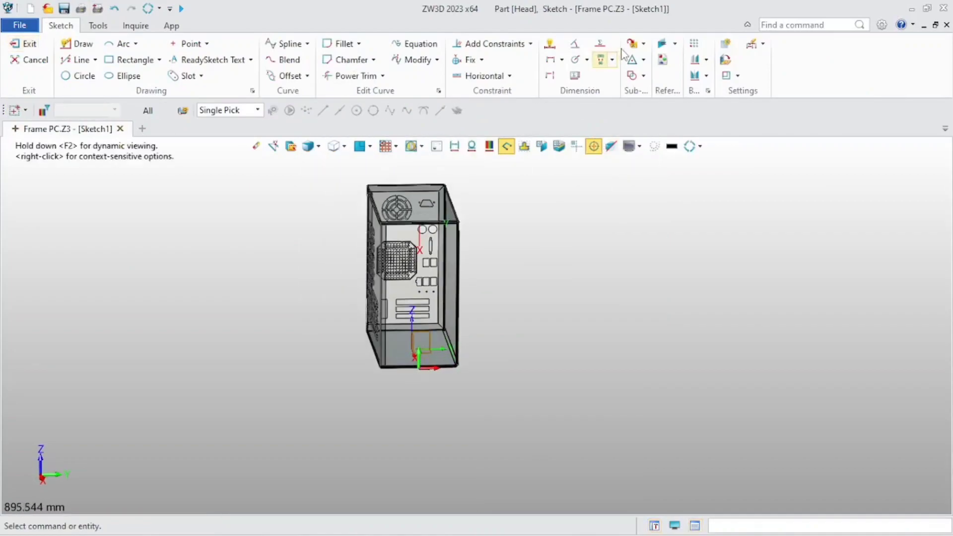
- Reference Frame Body's top front edge, the adjoining rounded upper corner and the long right vertical edge as construction geometry
left_click(663, 45)
scroll(417, 212, "up", 4)
scroll(418, 213, "up", 2)
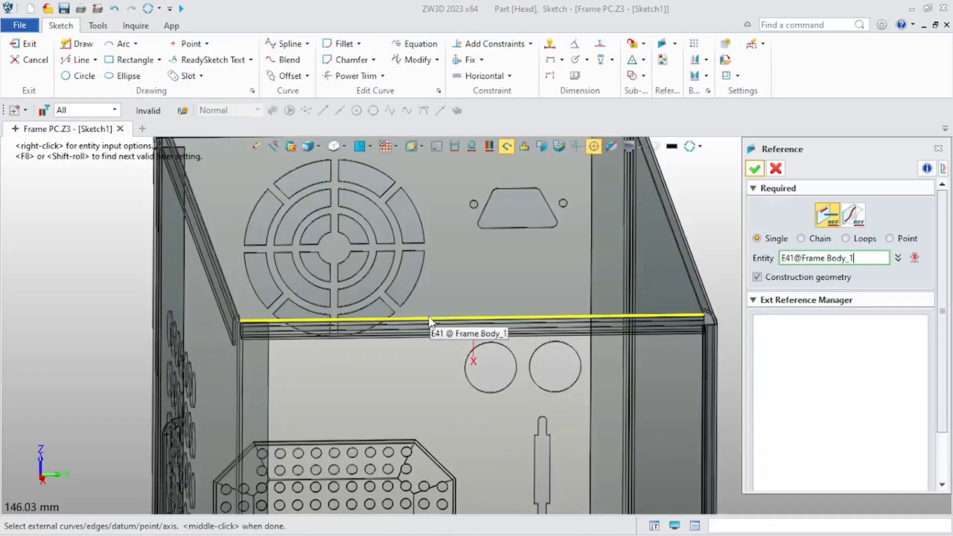
left_click(427, 319)
scroll(601, 314, "down", 1)
scroll(601, 314, "up", 3)
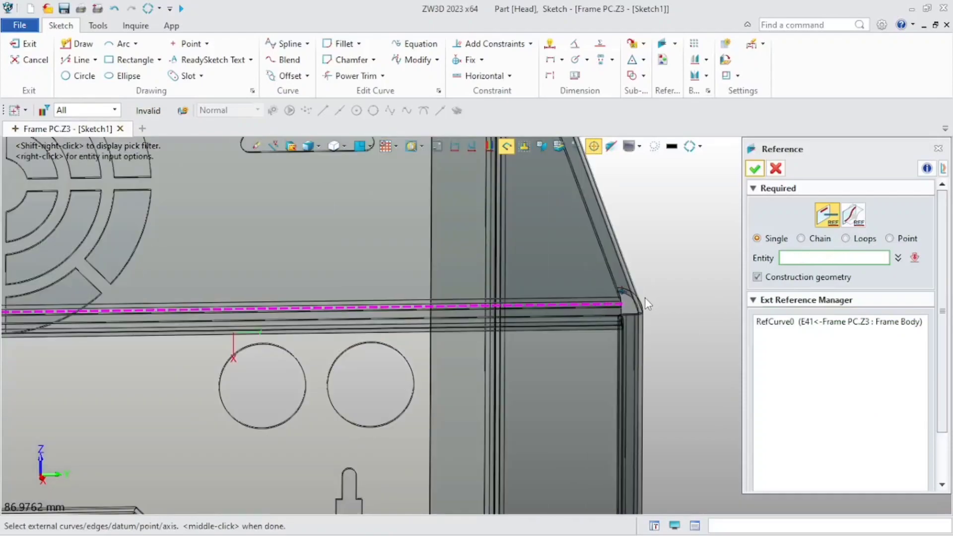
left_click(639, 302)
scroll(637, 301, "down", 2)
right_click_drag(637, 302, 645, 320)
scroll(645, 320, "up", 4)
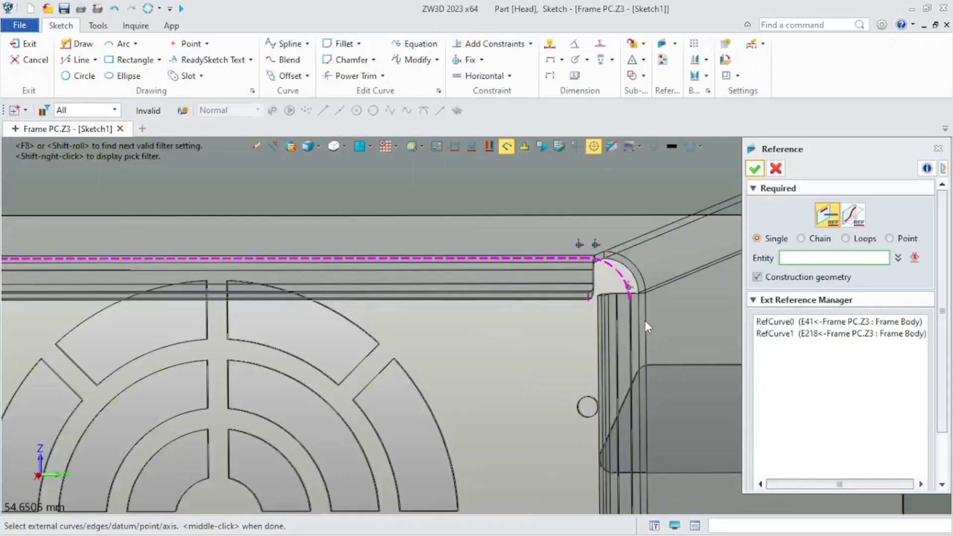
left_click(648, 319)
- Reference Frame Body's rounded lower right corner and bottom front edge as construction geometry, completing the reference set
scroll(648, 319, "down", 5)
middle_click_drag(573, 369, 539, 217)
scroll(536, 213, "down", 3)
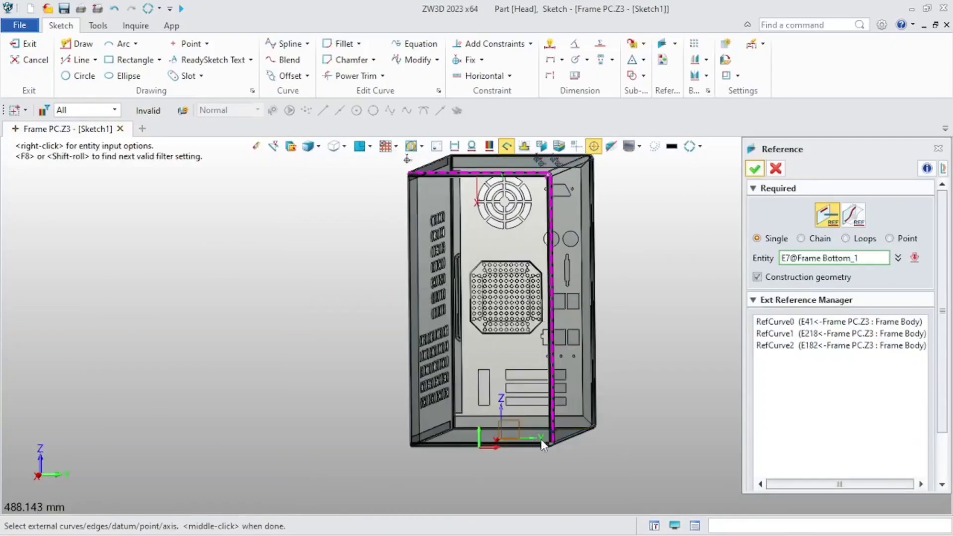
scroll(543, 443, "up", 5)
left_click(551, 381)
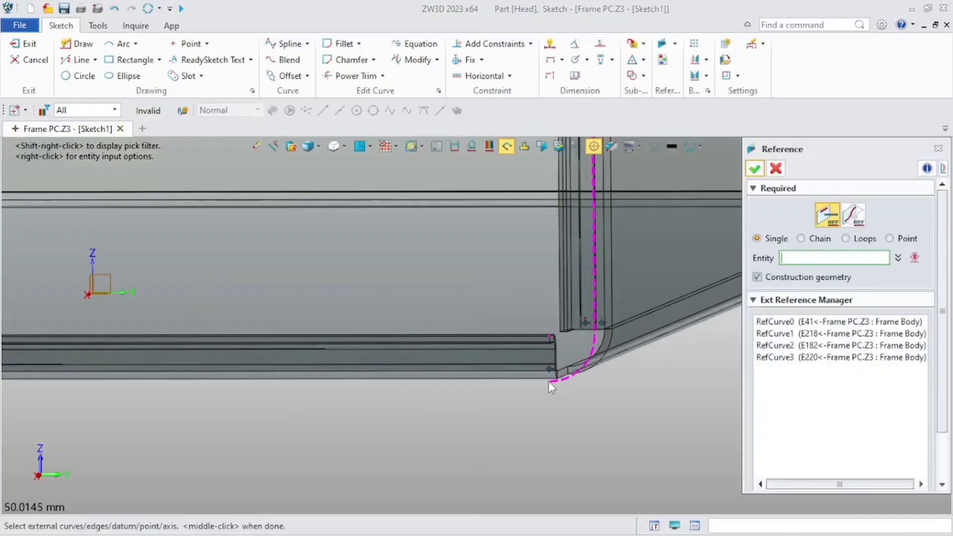
scroll(549, 381, "up", 3)
left_click(523, 379)
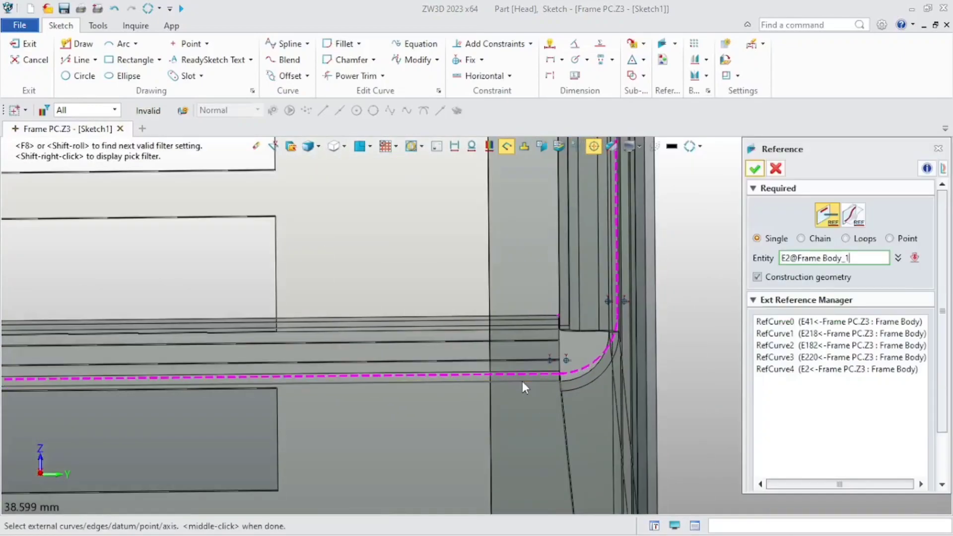
scroll(523, 382, "down", 5)
middle_click(422, 275)
- Draw a vertical line from the sketch origin 0,0 up to the top reference edge, about 356 mm long
scroll(421, 275, "down", 3)
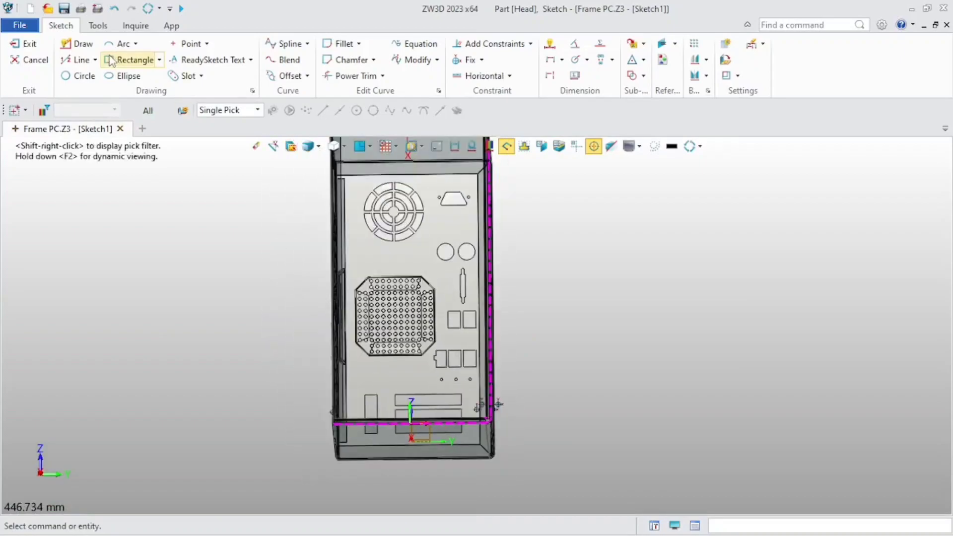
left_click(78, 59)
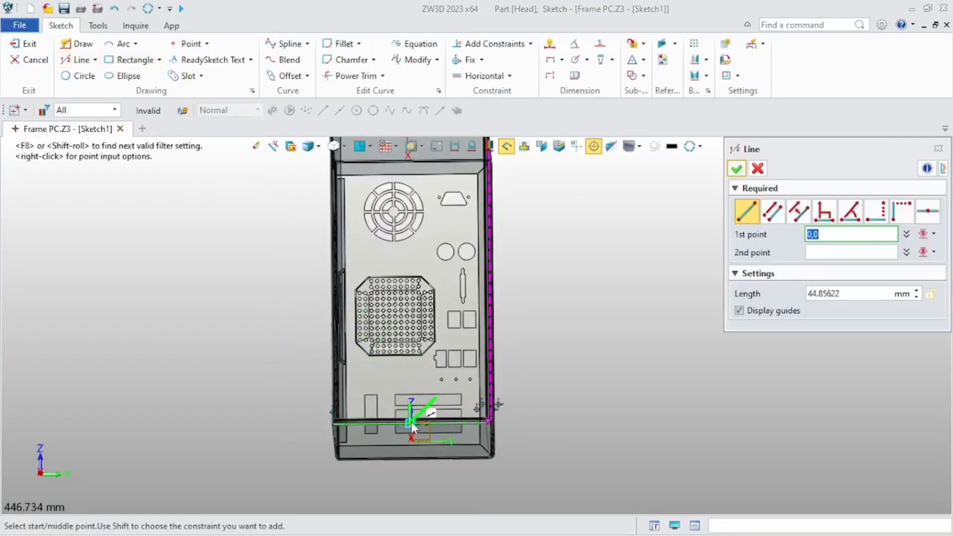
key("Return")
scroll(412, 223, "down", 2)
middle_click_drag(422, 278, 422, 397)
type("0,256.128")
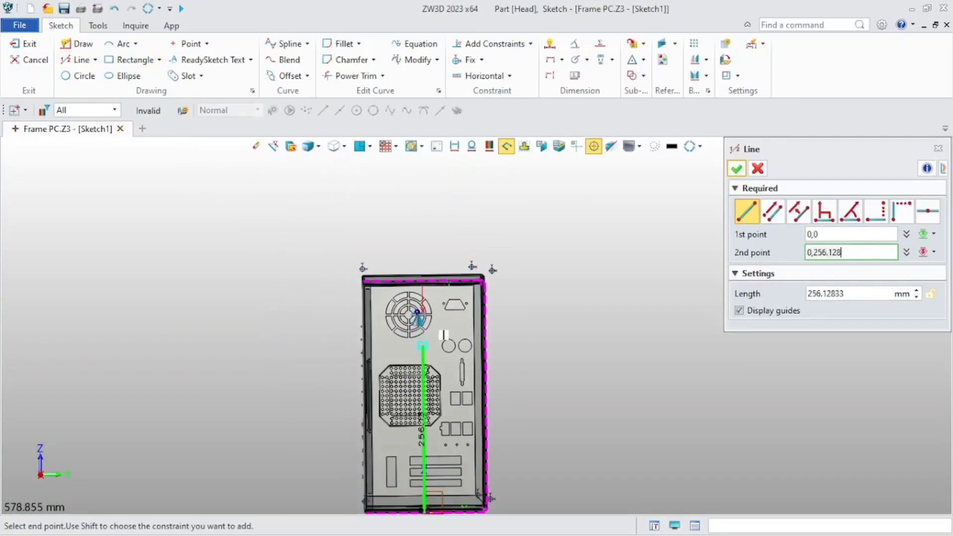
scroll(427, 276, "up", 3)
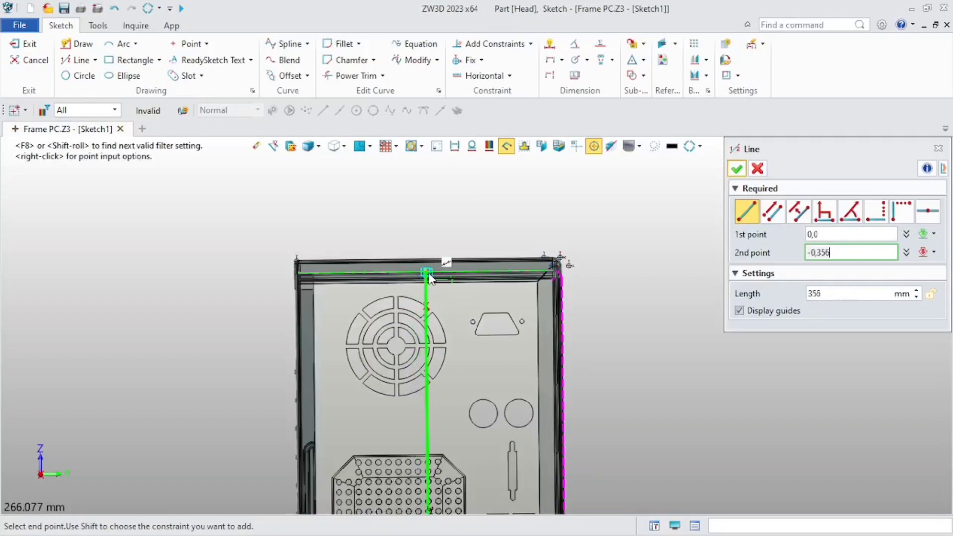
left_click(425, 273)
left_click(732, 169)
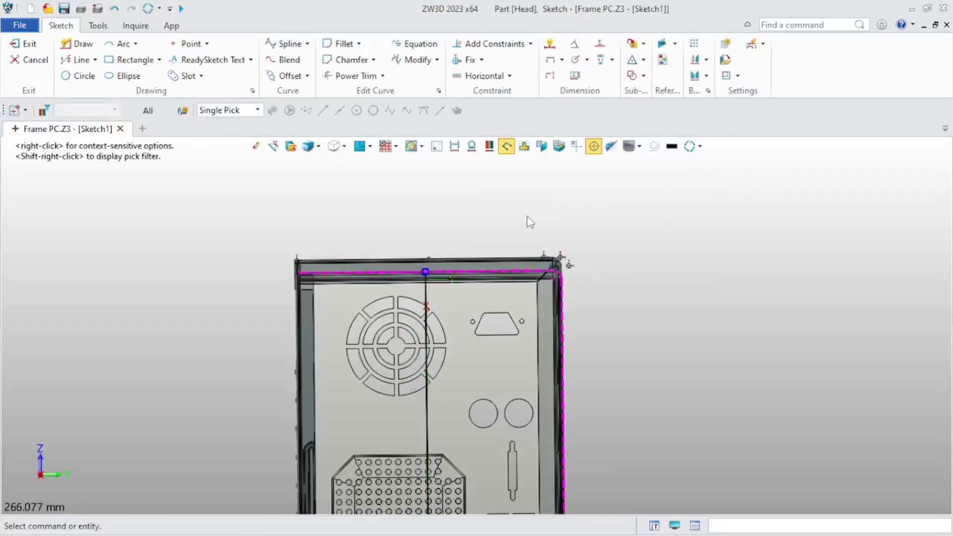
- Power Trim the part of the top reference edge left of the vertical centre line
scroll(466, 209, "down", 3)
middle_click_drag(466, 209, 470, 196)
left_click(358, 79)
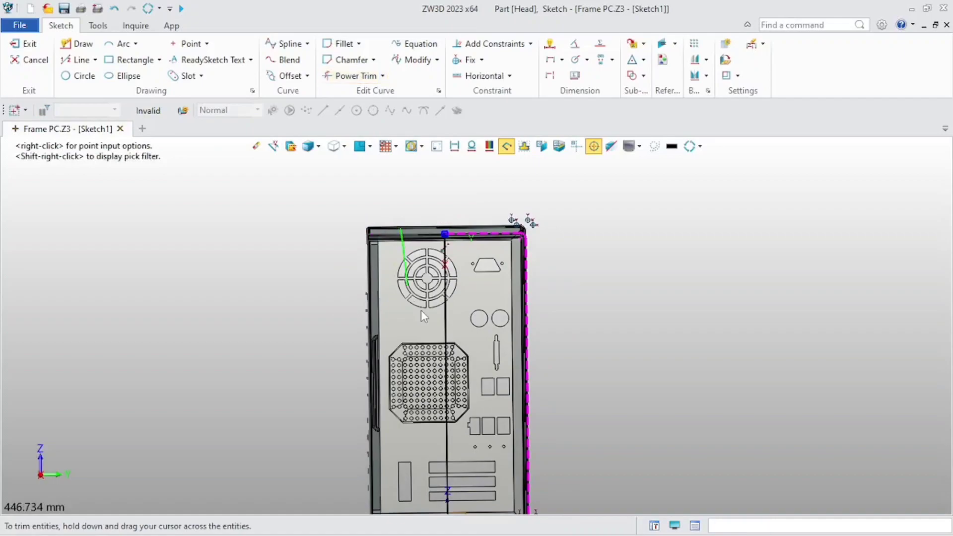
scroll(421, 310, "down", 2)
middle_click_drag(434, 407, 445, 364)
- Try to trim the vertical centre line and left half of the bottom reference edge in one stroke, and undo it
left_click_drag(444, 364, 419, 454)
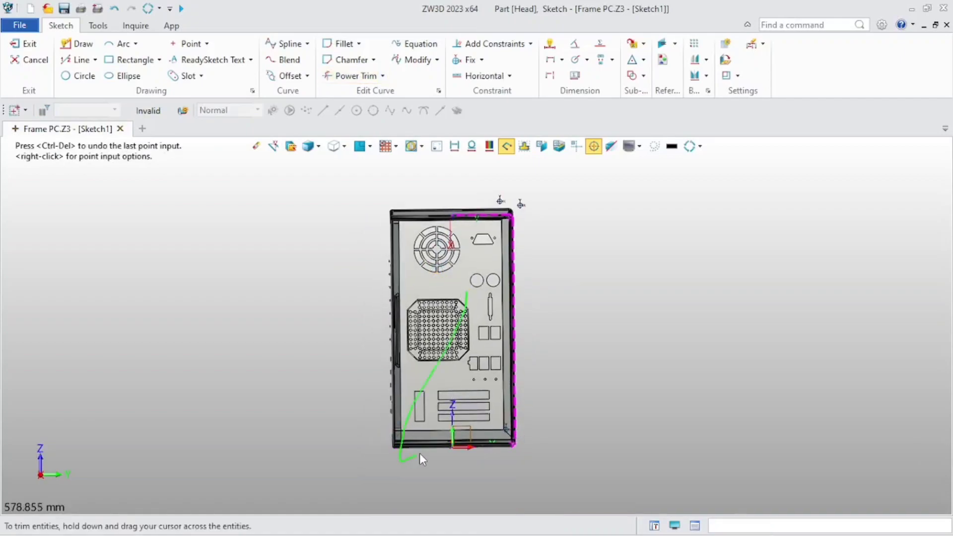
key("Escape")
key("ctrl+z")
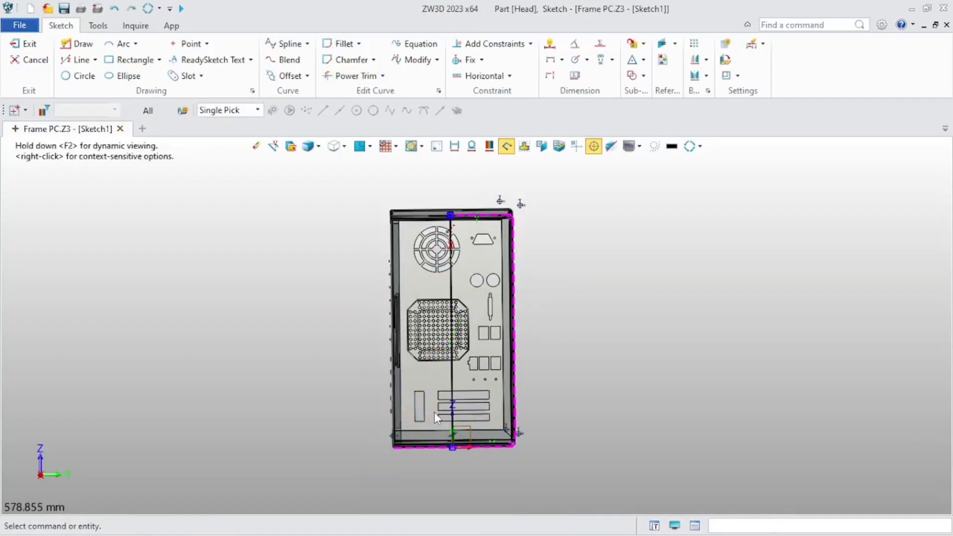
- Power Trim the left half of the bottom reference edge and remove the vertical centre line
left_click(351, 75)
mouse_move(407, 442)
left_mouse_down()
mouse_move(470, 385)
mouse_move(452, 397)
left_mouse_up()
key("Escape")
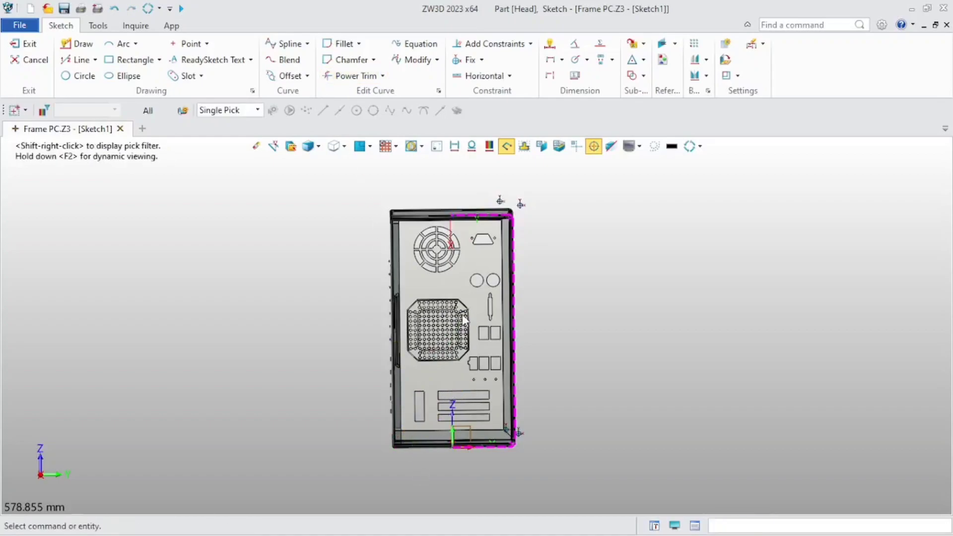
- Convert the five connected reference curves from construction geometry to regular sketch curves
left_click(480, 218)
right_click(485, 219)
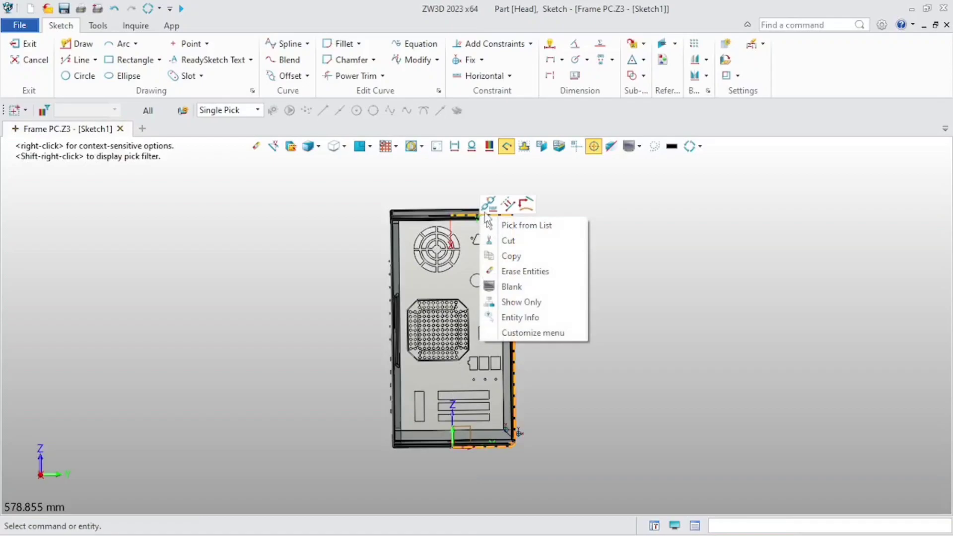
left_click(507, 204)
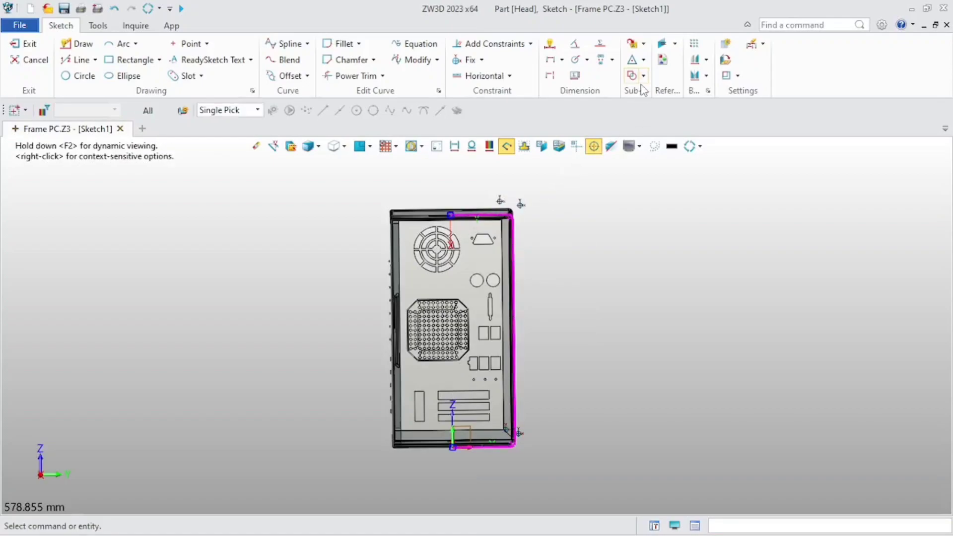
- Mirror the five right-hand outline curves about the sketch's vertical axis, keeping the originals
left_click(702, 80)
left_click(483, 219)
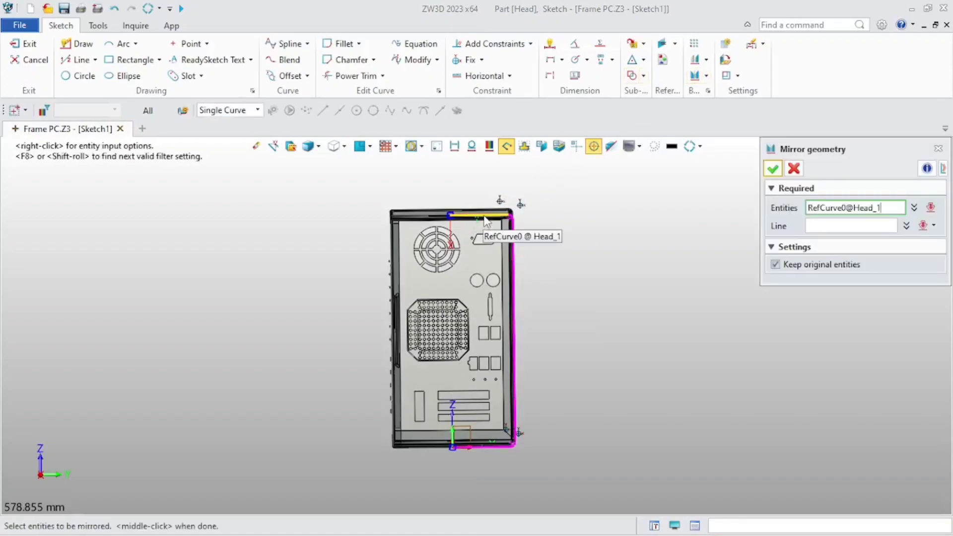
left_click(484, 219)
left_click(813, 228)
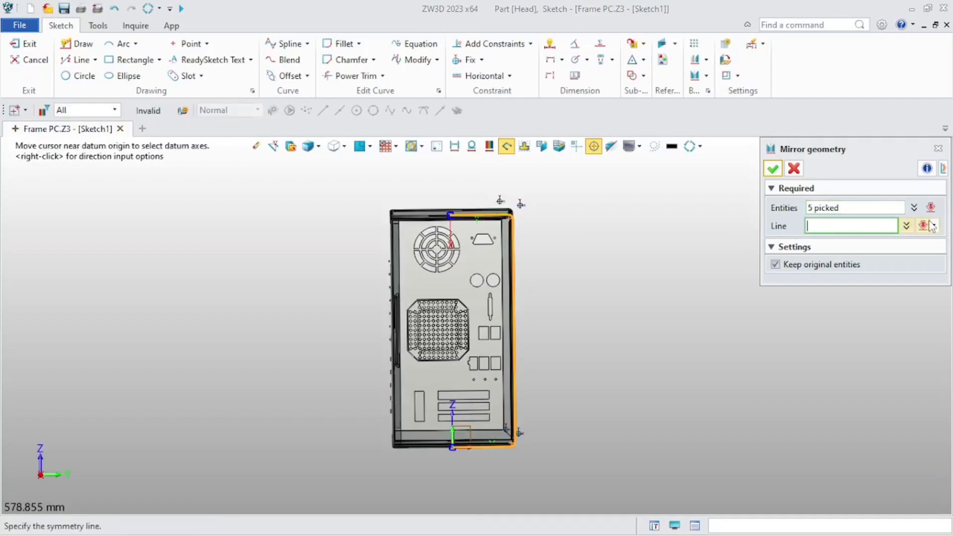
left_click(936, 226)
left_click(906, 258)
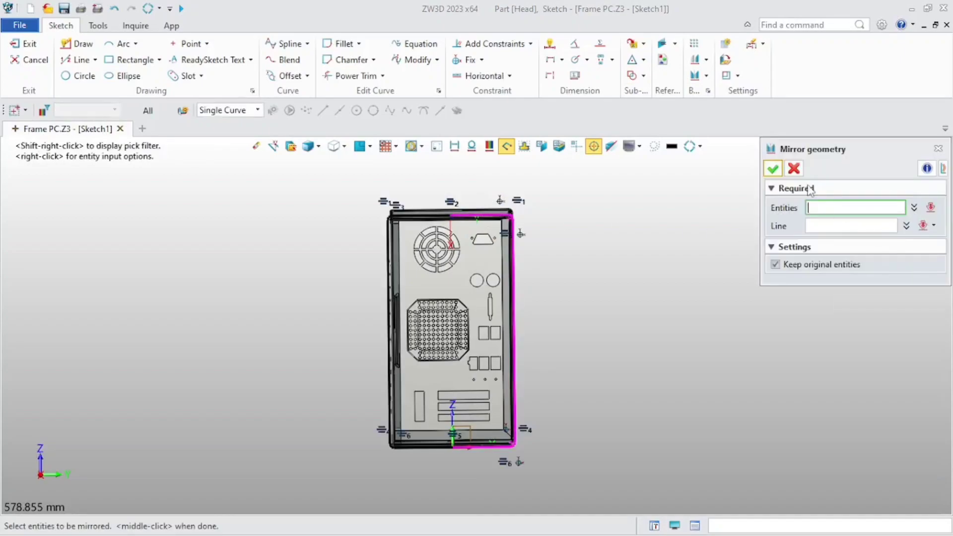
left_click(773, 169)
- Offset the closed outline chain 4 mm outward with the direction flipped, and finish the sketch
left_click(287, 76)
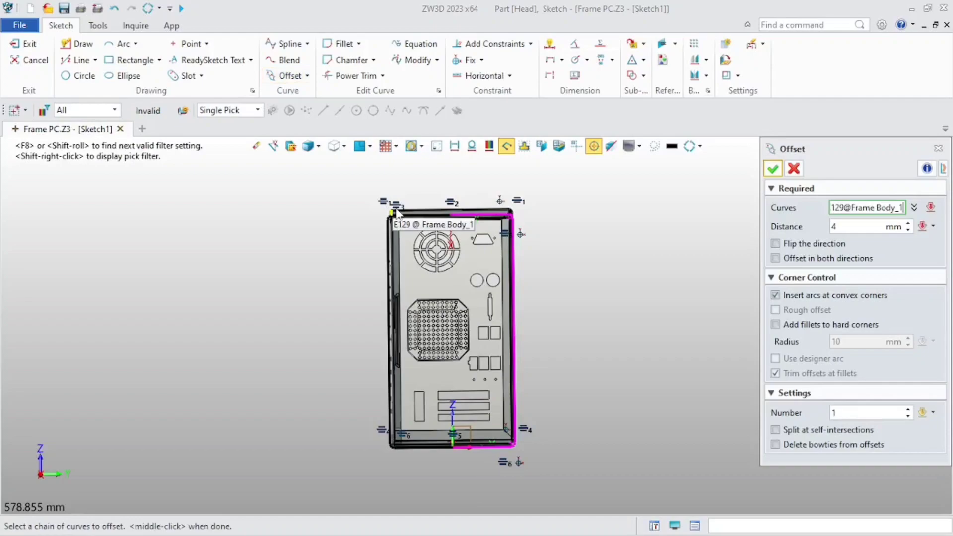
left_click(406, 222)
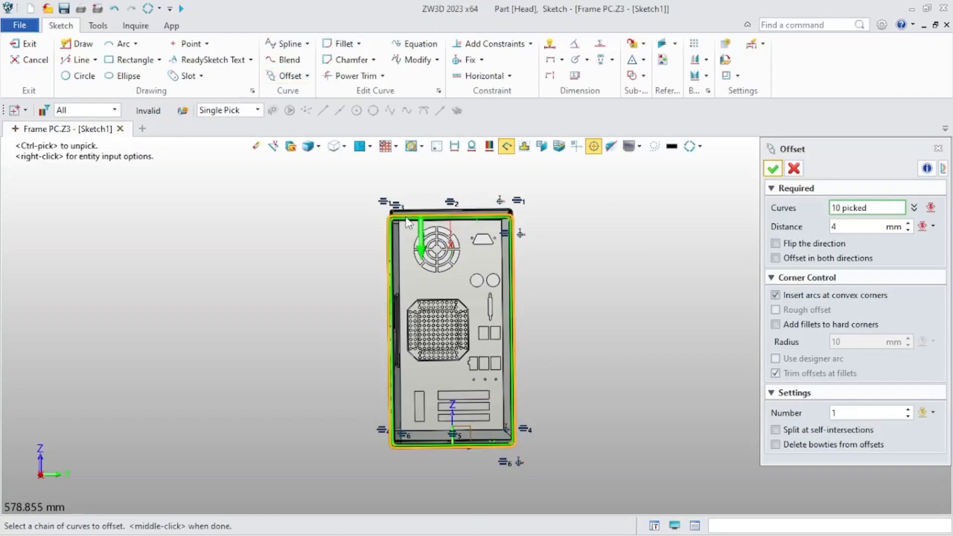
left_click(775, 243)
scroll(694, 179, "up", 6)
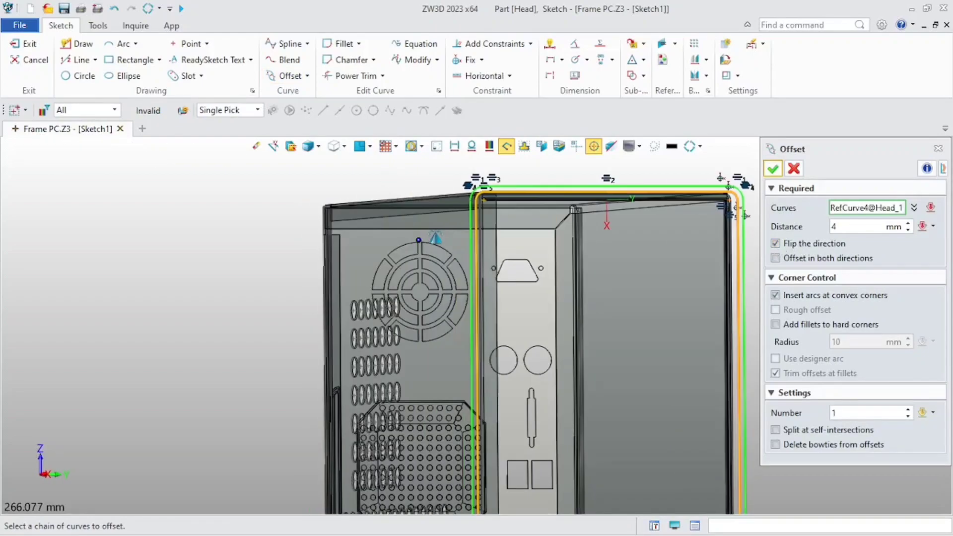
left_click(772, 169)
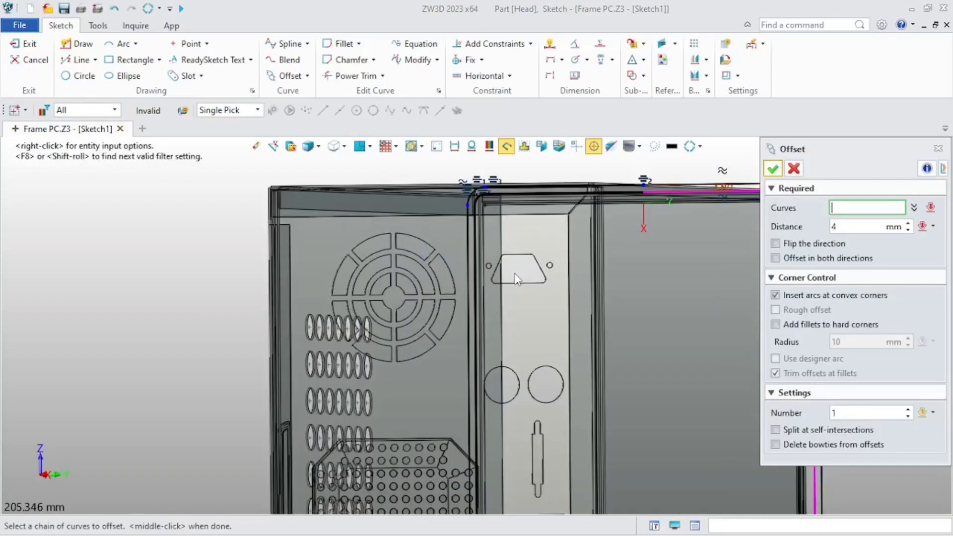
left_click(794, 171)
scroll(567, 269, "up", 2)
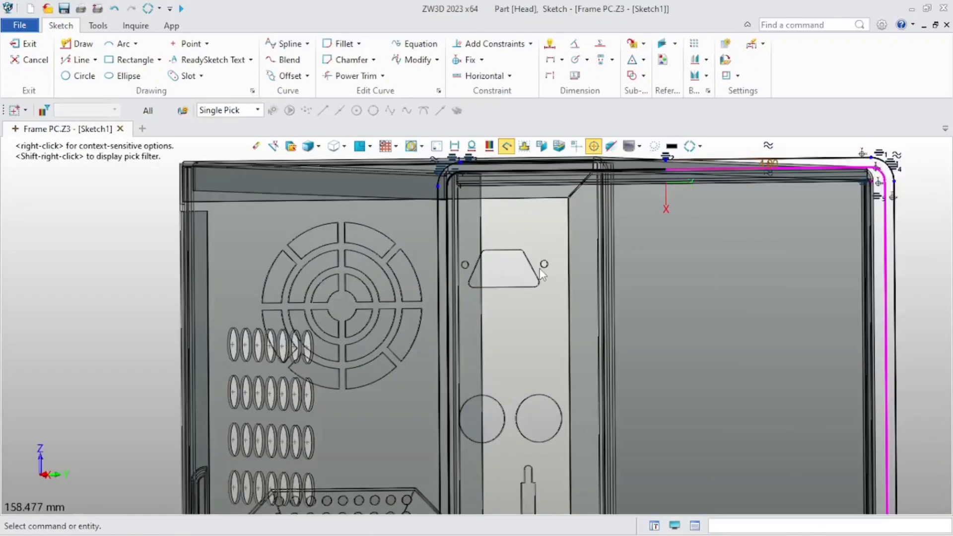
right_click_drag(540, 272, 538, 288)
left_click(24, 44)
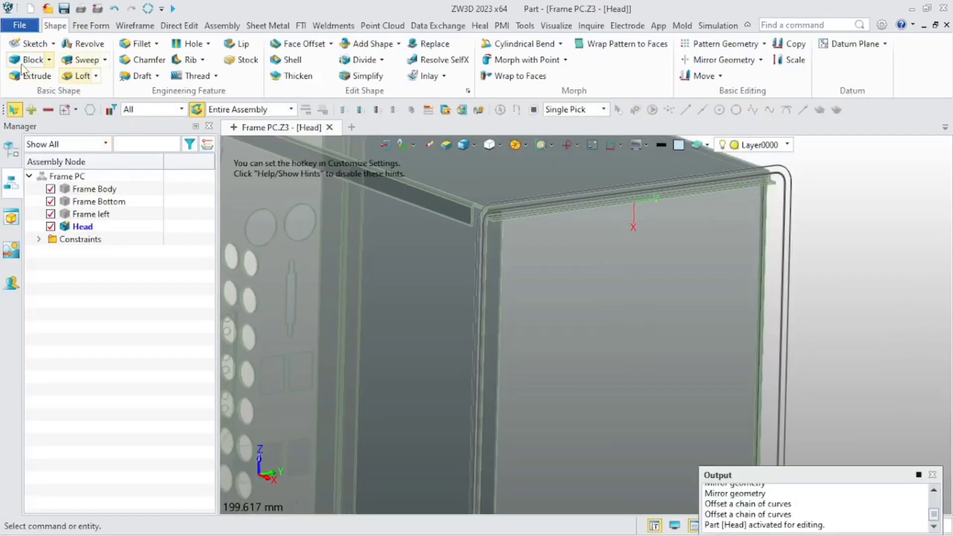
left_click(31, 76)
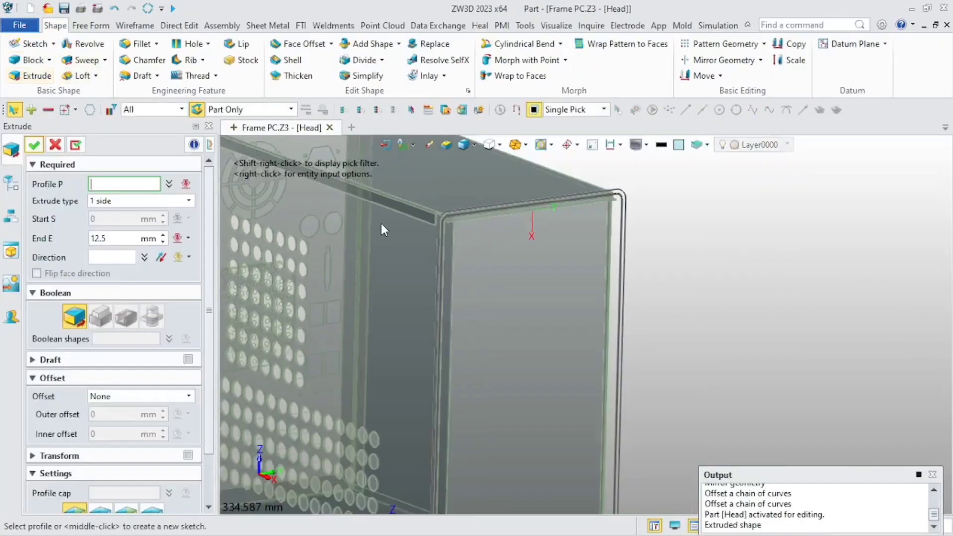
left_click(443, 249)
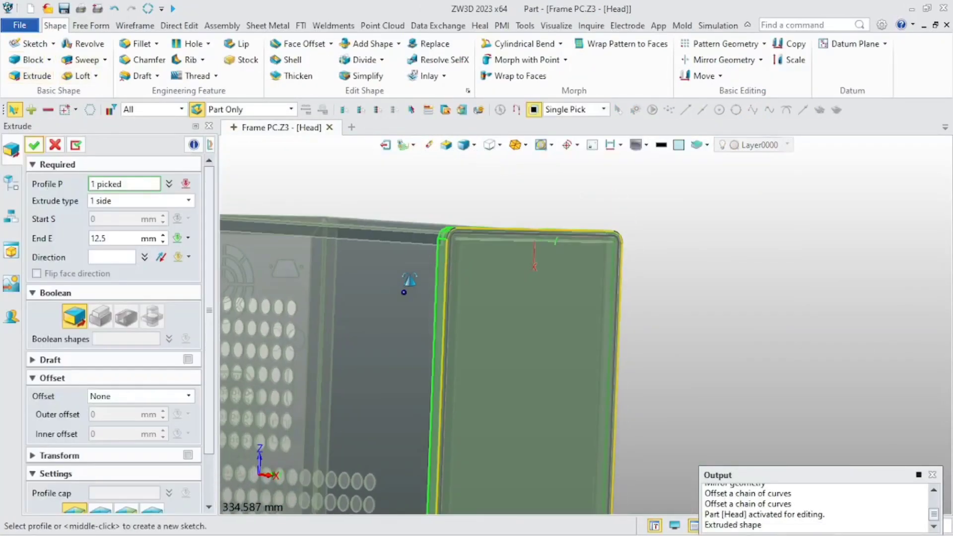
left_click(74, 147)
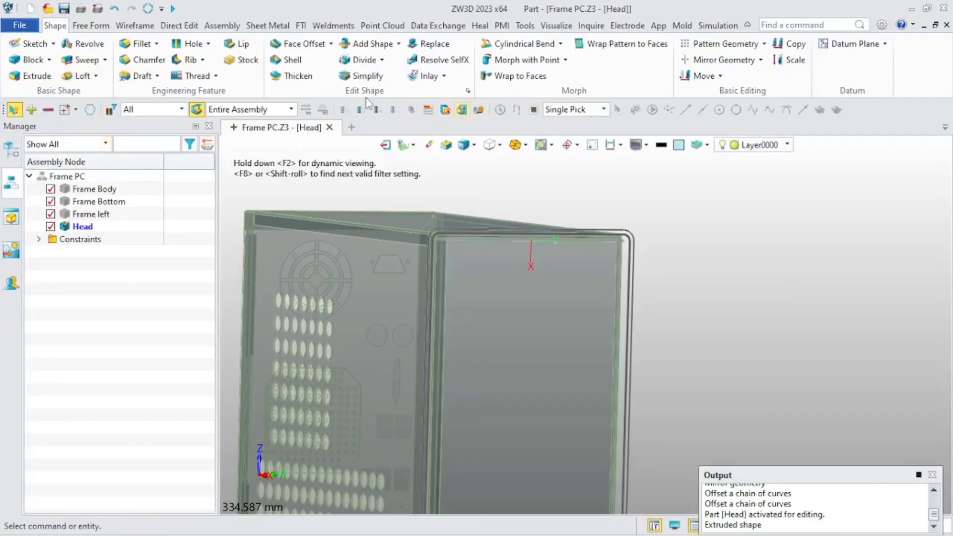
- Extrude the double outline sketch on 2 sides, with start -15 mm and end 10 mm, to form the front frame
left_click(30, 76)
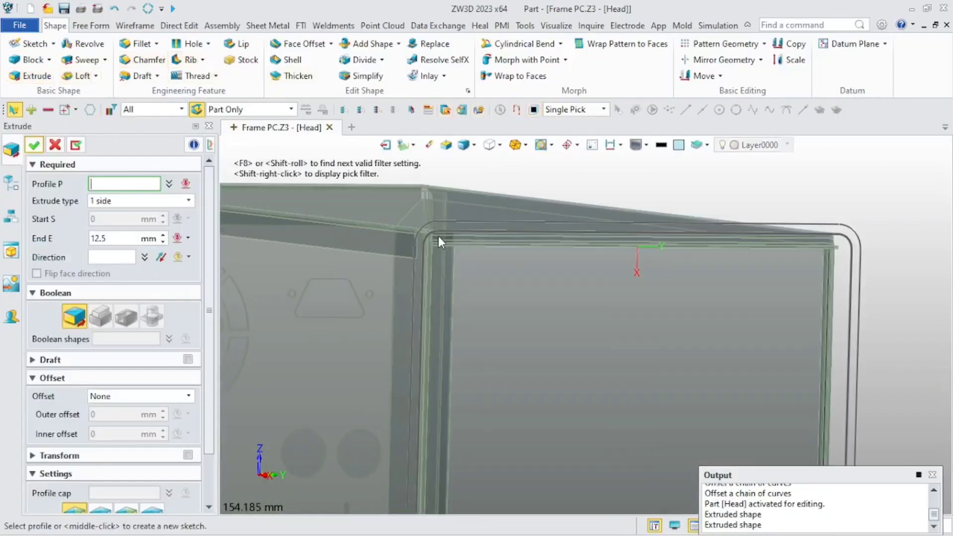
left_click(438, 236)
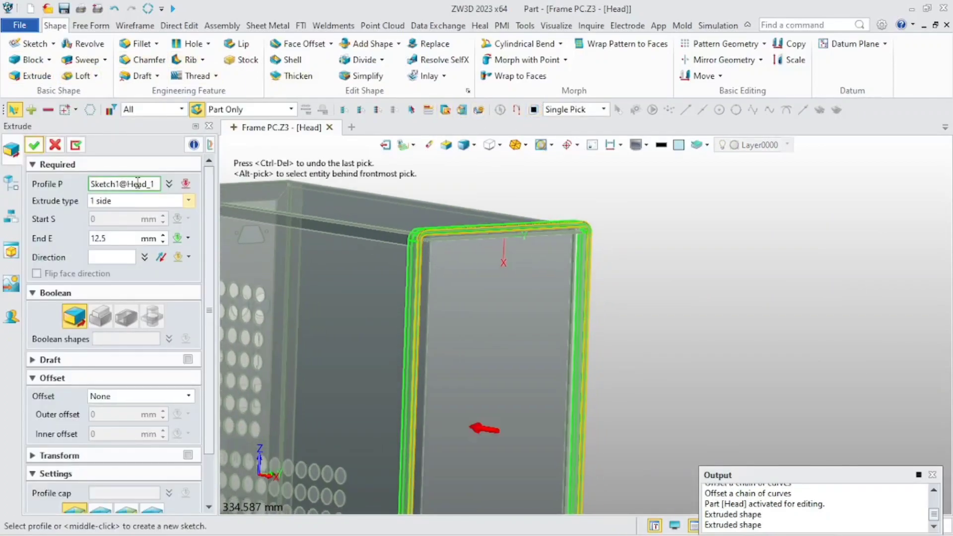
left_click(138, 200)
left_click(110, 223)
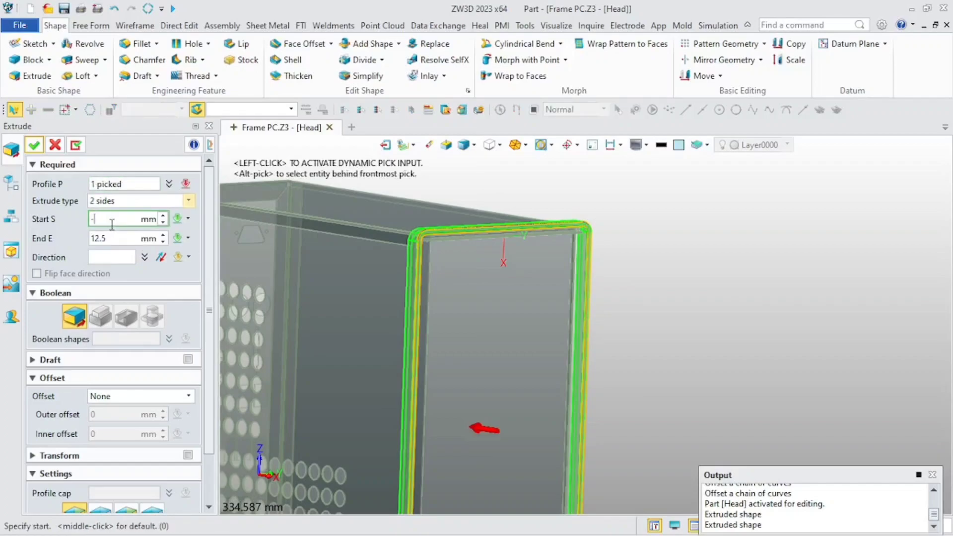
left_click(119, 243)
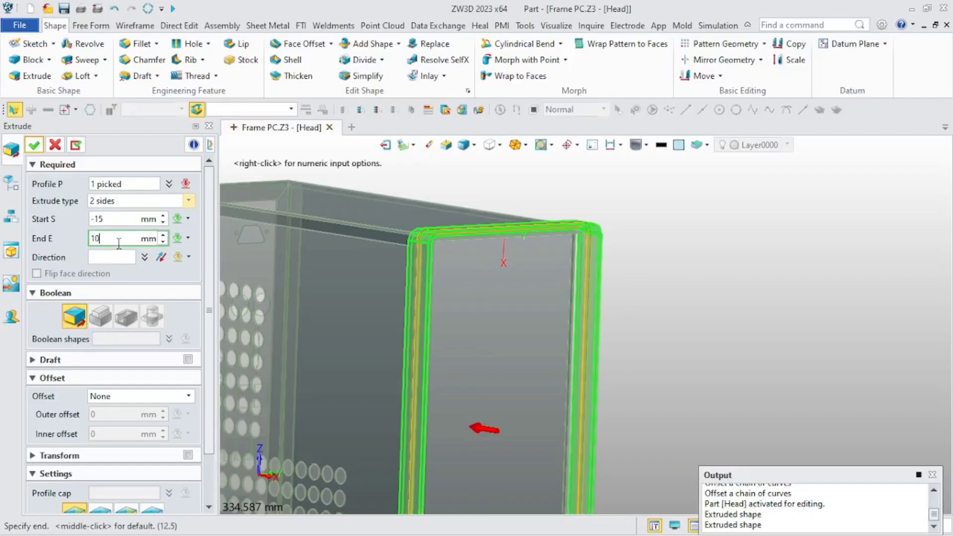
key("Return")
left_click(34, 145)
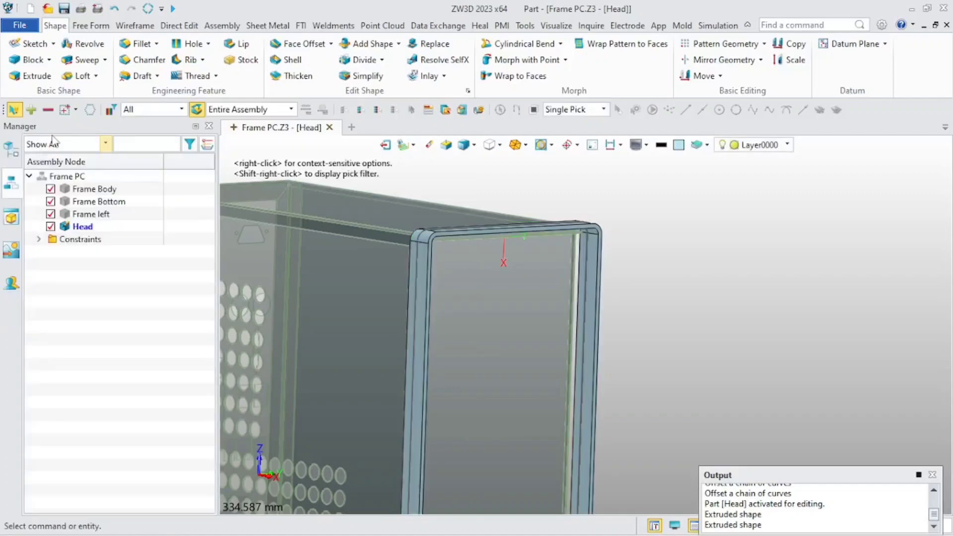
- Create a new sketch on the front face of the extruded Head frame
scroll(449, 284, "down", 5)
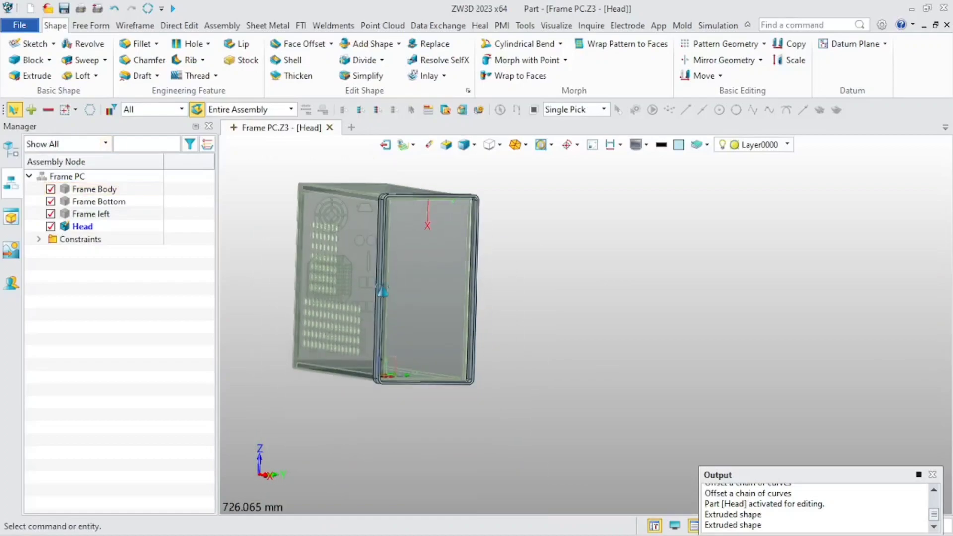
scroll(377, 388, "up", 6)
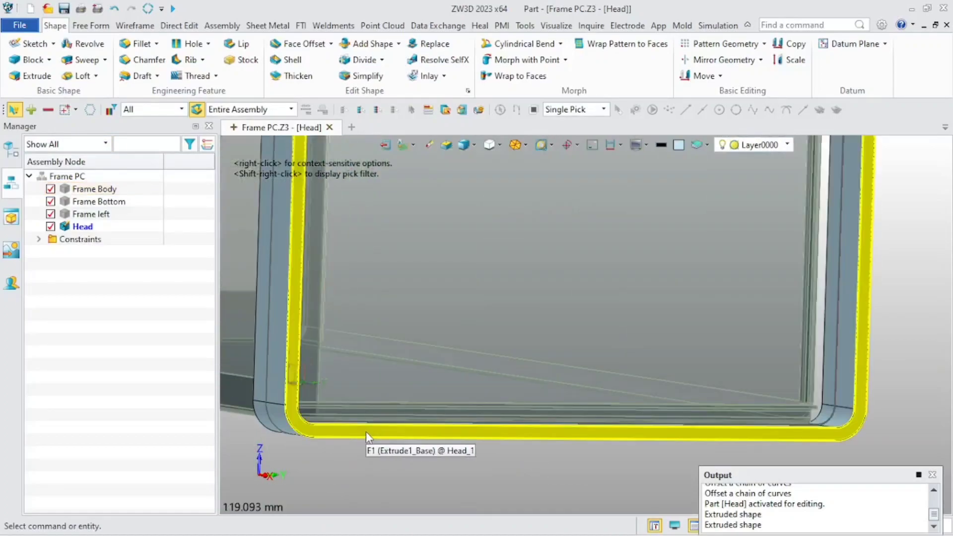
left_click(365, 431)
right_click(365, 431)
left_click(374, 440)
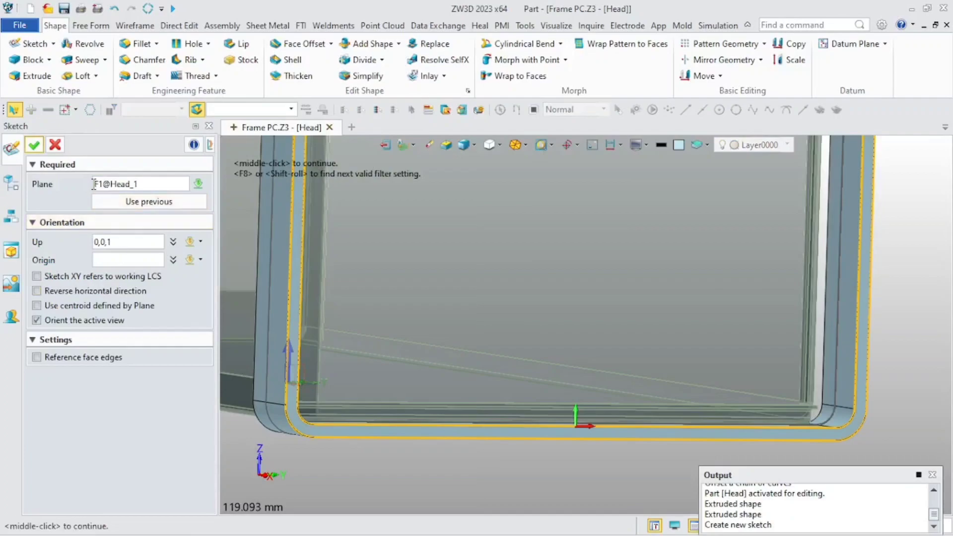
middle_click(270, 231)
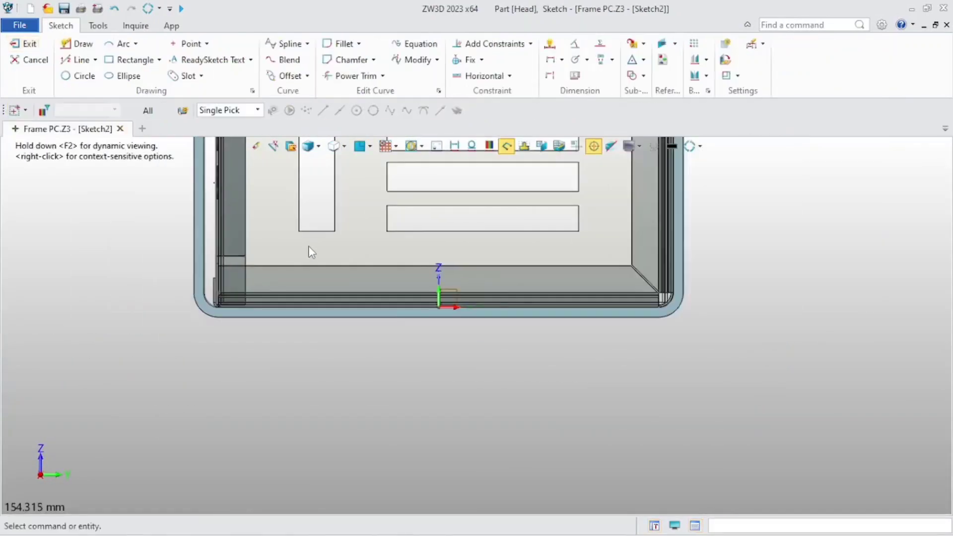
- Reference the boundary edges of the Head frame's front face into the sketch
scroll(363, 261, "down", 6)
left_click(664, 42)
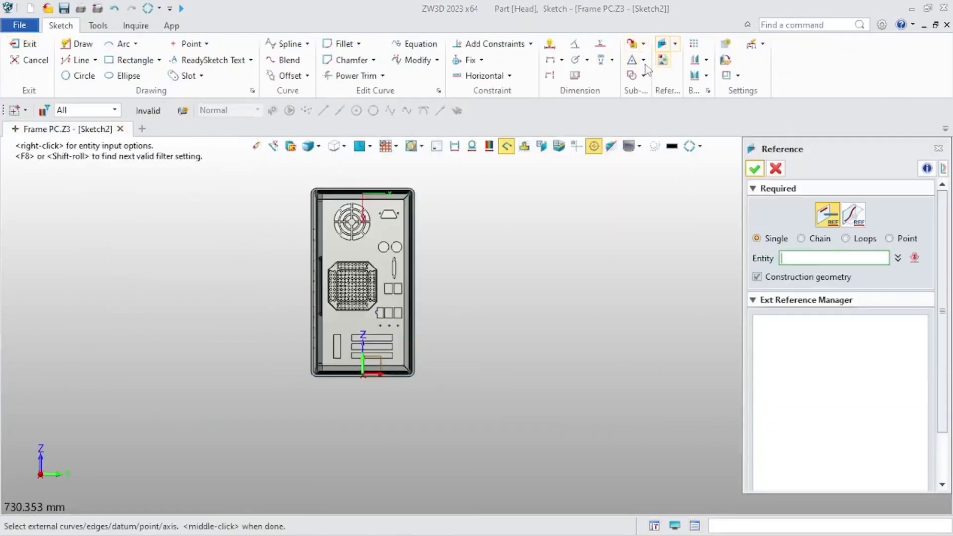
scroll(356, 342, "up", 4)
left_click(367, 414)
scroll(391, 362, "down", 4)
middle_click(275, 272)
- Draw a horizontal line 200 mm long across the opening, joining the frame's two vertical reference edges
left_click(76, 60)
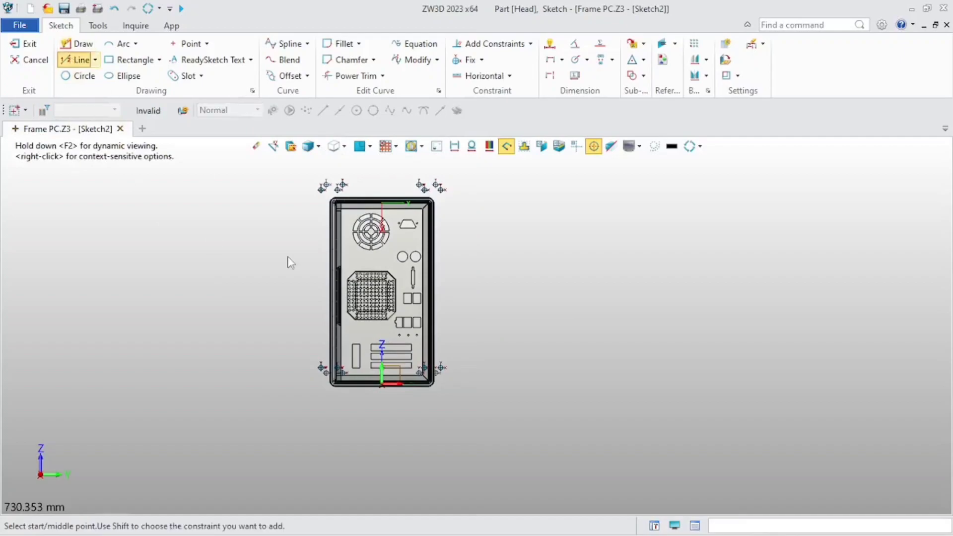
scroll(298, 268, "up", 4)
left_click(354, 271)
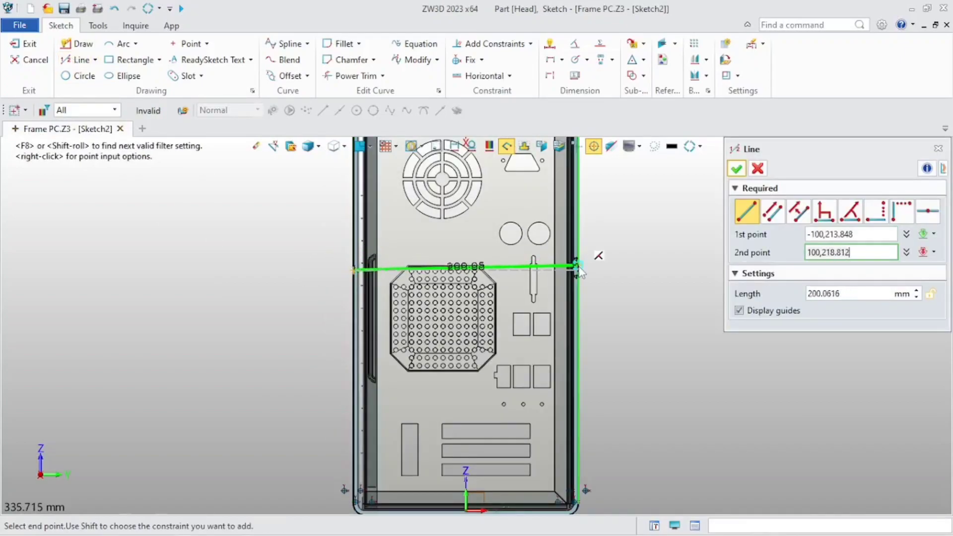
left_click(600, 260)
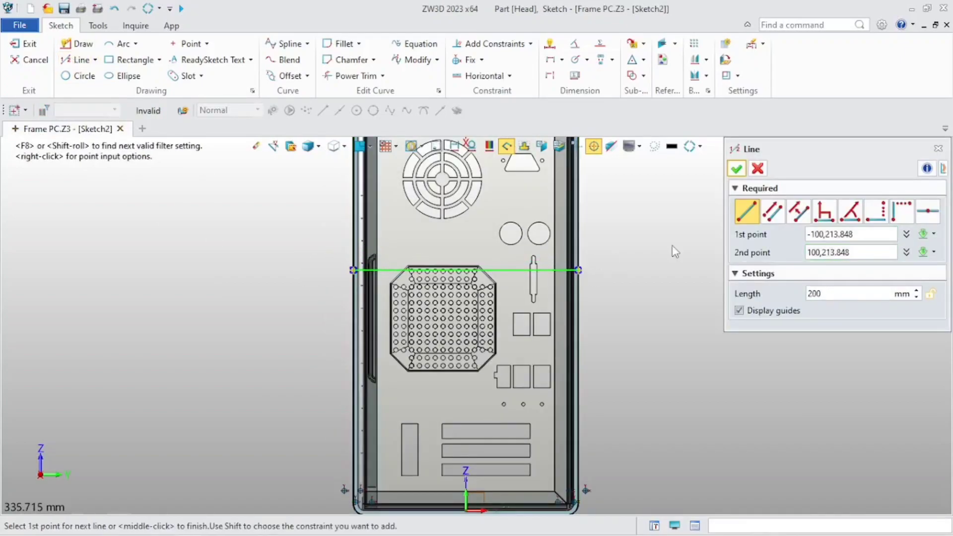
left_click(737, 169)
left_click(632, 45)
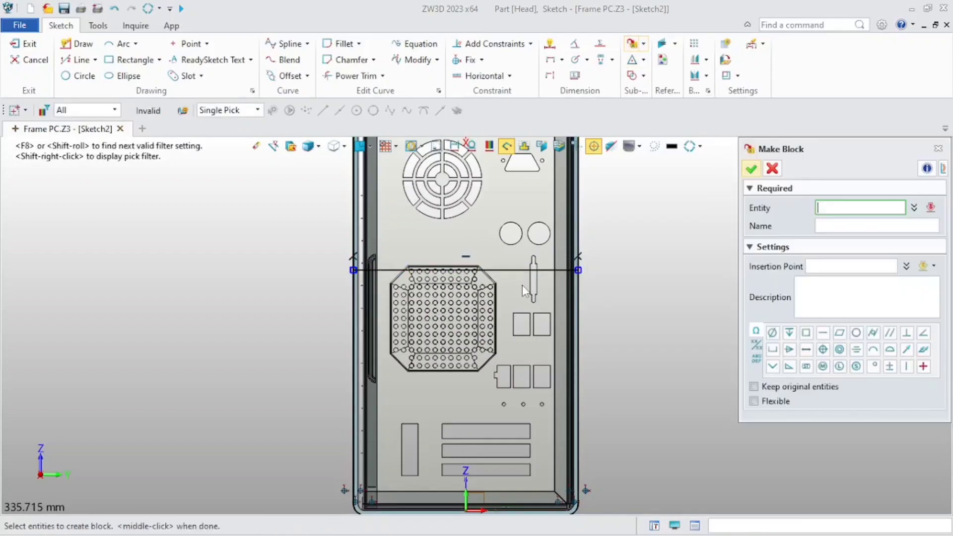
scroll(575, 340, "down", 2)
middle_click_drag(574, 340, 571, 309)
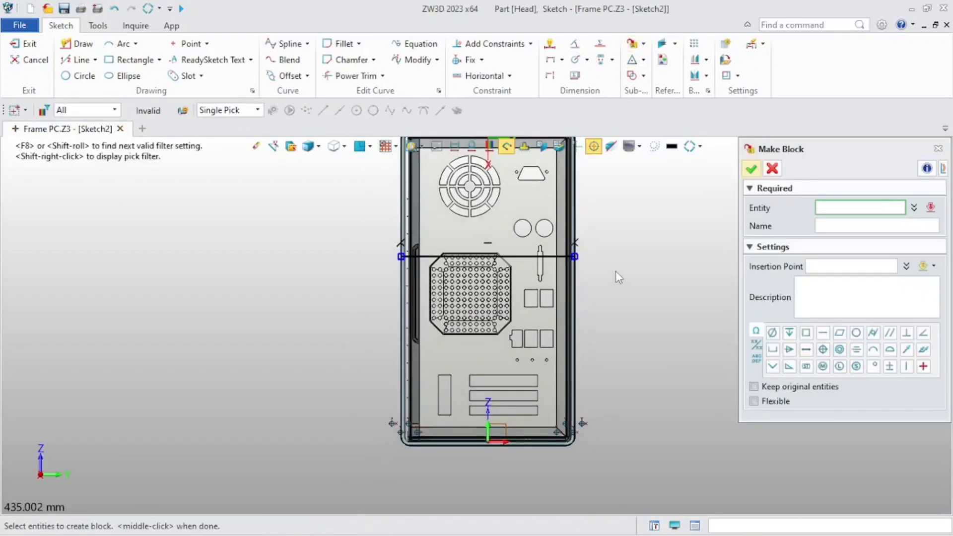
left_click(771, 169)
- Dimension the horizontal line 200 mm above the frame's bottom outer edge, and finish the sketch
left_click(549, 46)
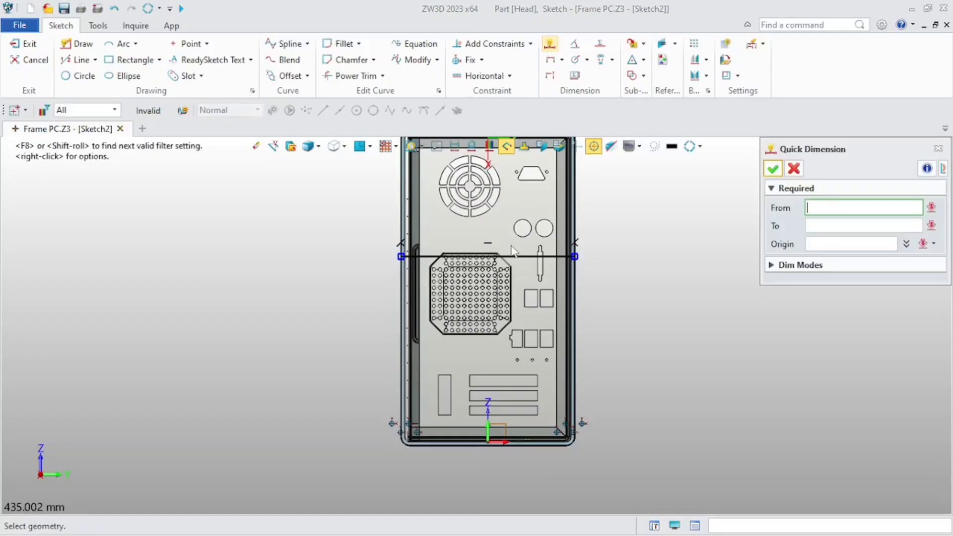
left_click(514, 257)
scroll(528, 445, "up", 2)
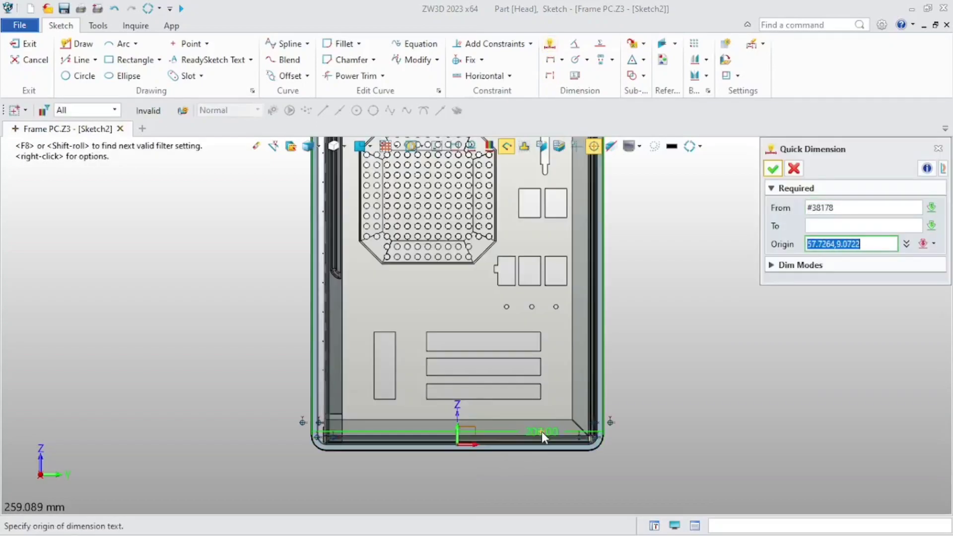
left_click(560, 444)
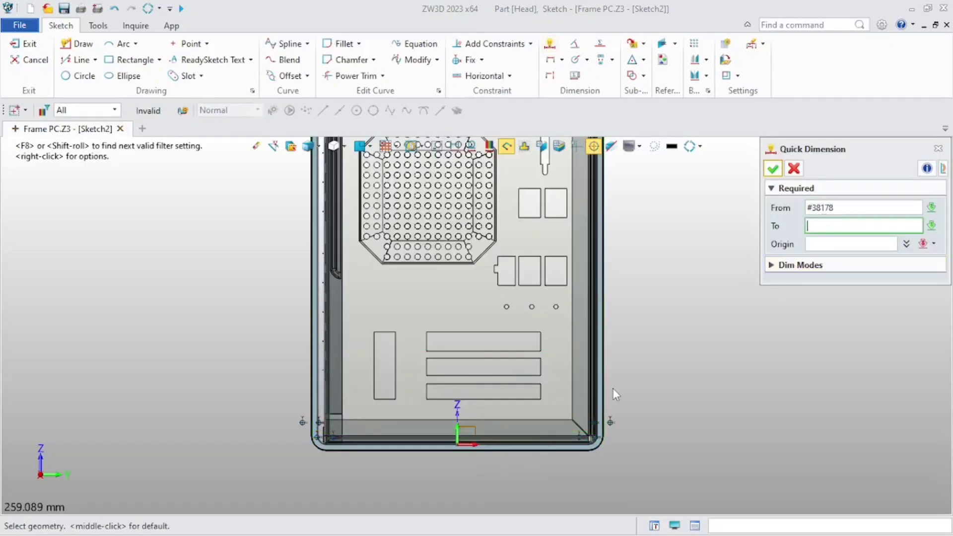
left_click(559, 449)
left_click(710, 284)
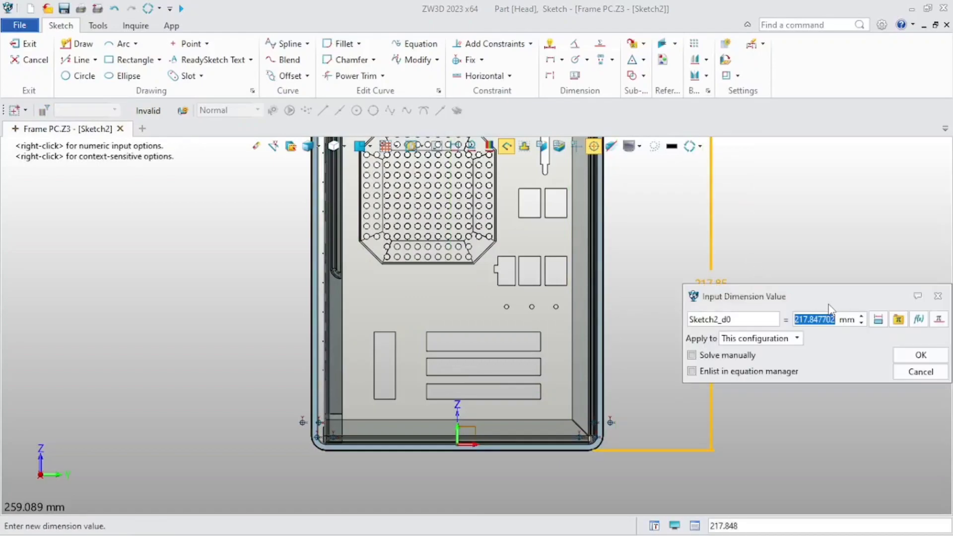
type("200")
key("Return")
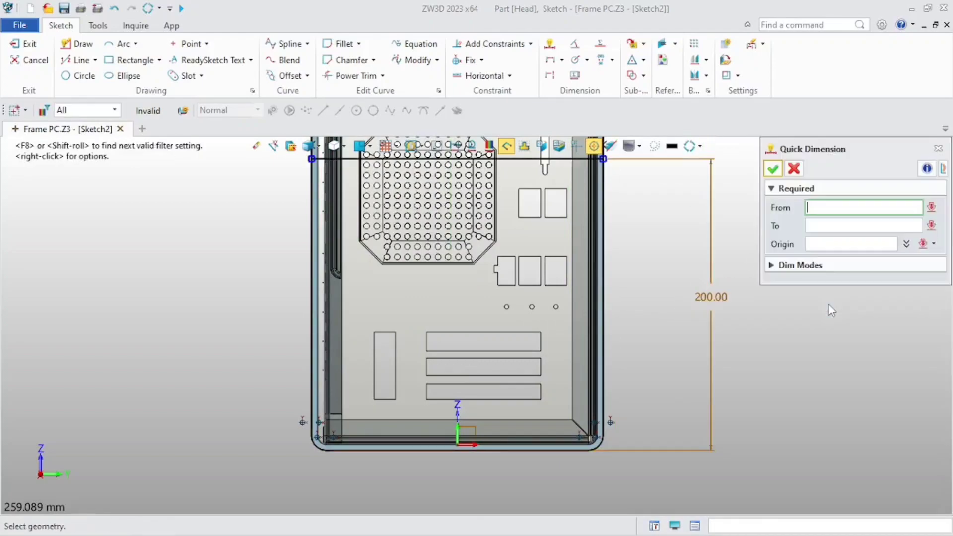
left_click(794, 169)
scroll(651, 347, "down", 4)
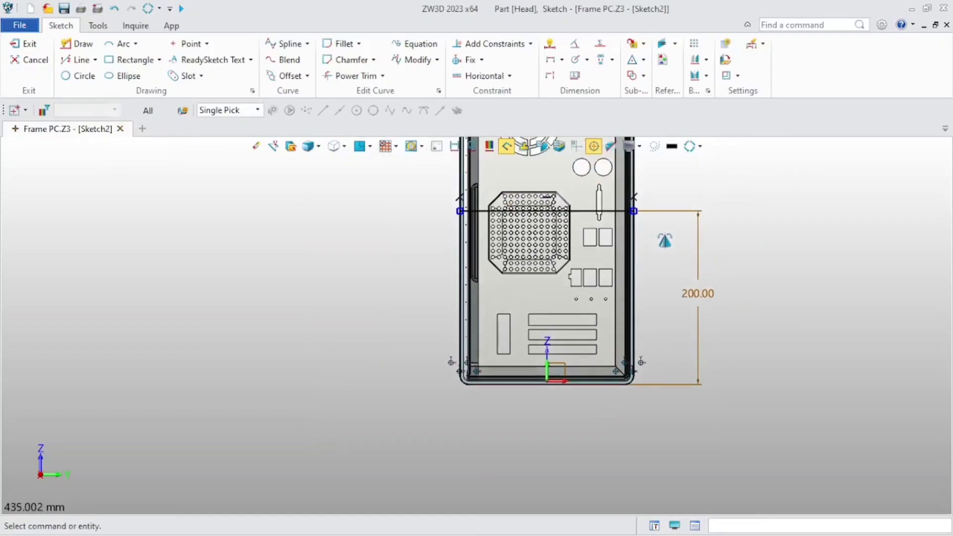
left_click(22, 44)
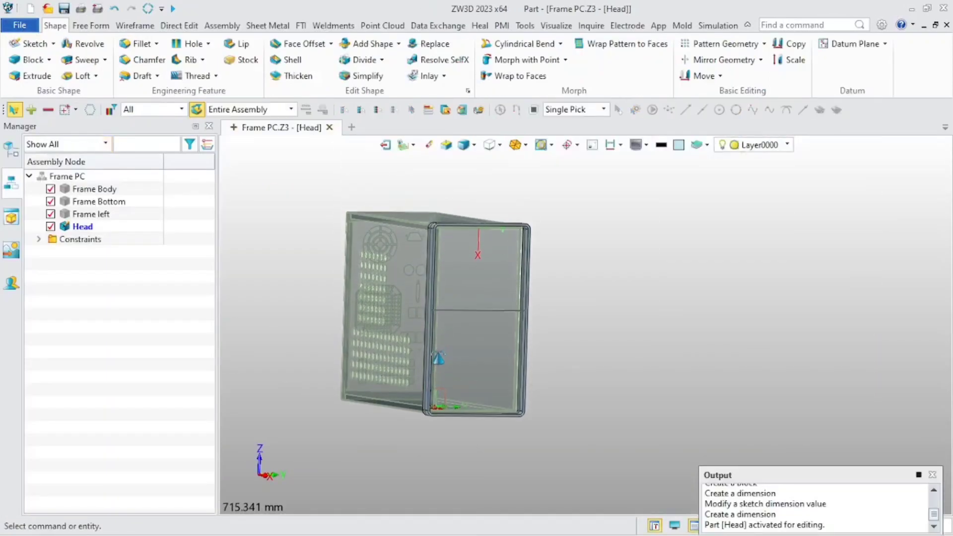
- Extrude the lower region of the front-face sketch one-sided by 10 mm, outward from the frame and added to the Head body
left_click(30, 76)
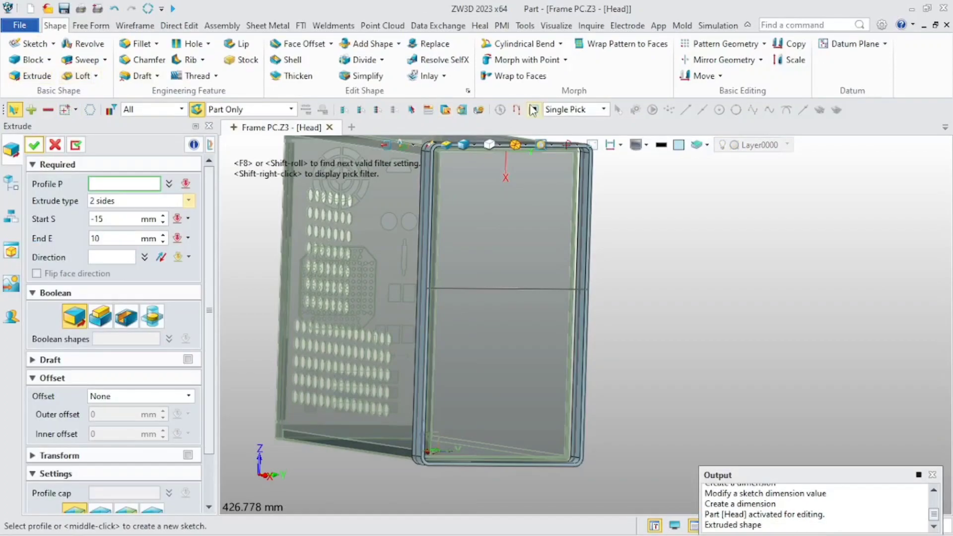
left_click(458, 297)
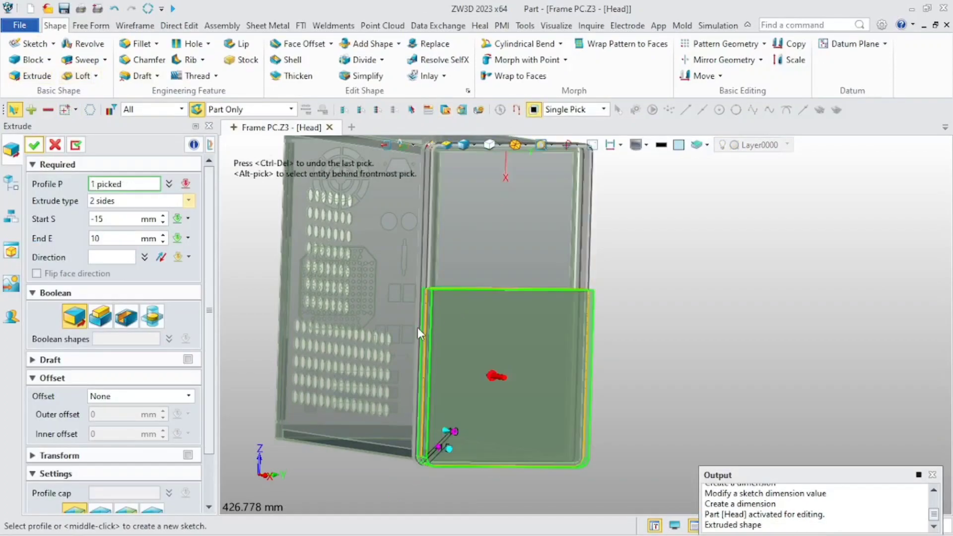
left_click(95, 201)
left_click(100, 211)
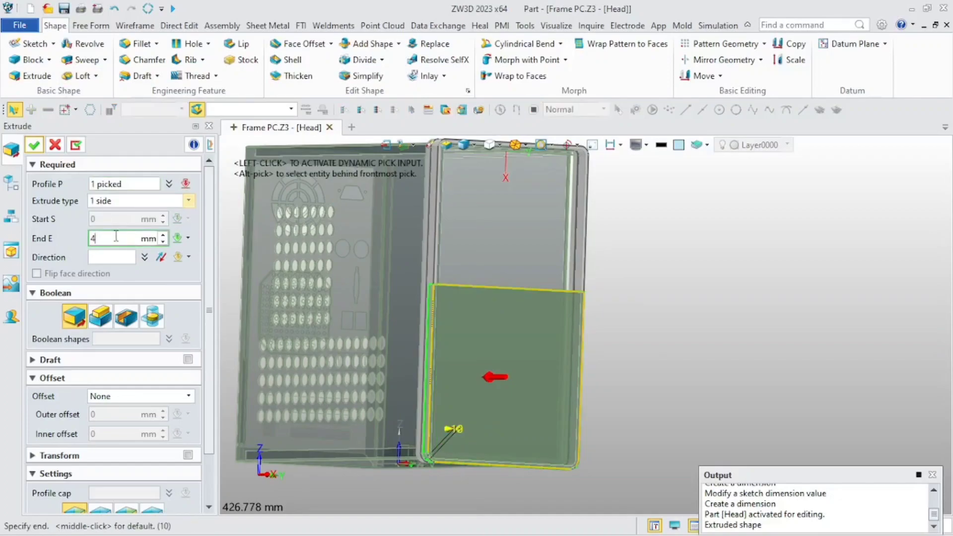
left_click(163, 262)
right_click_drag(333, 366, 422, 380)
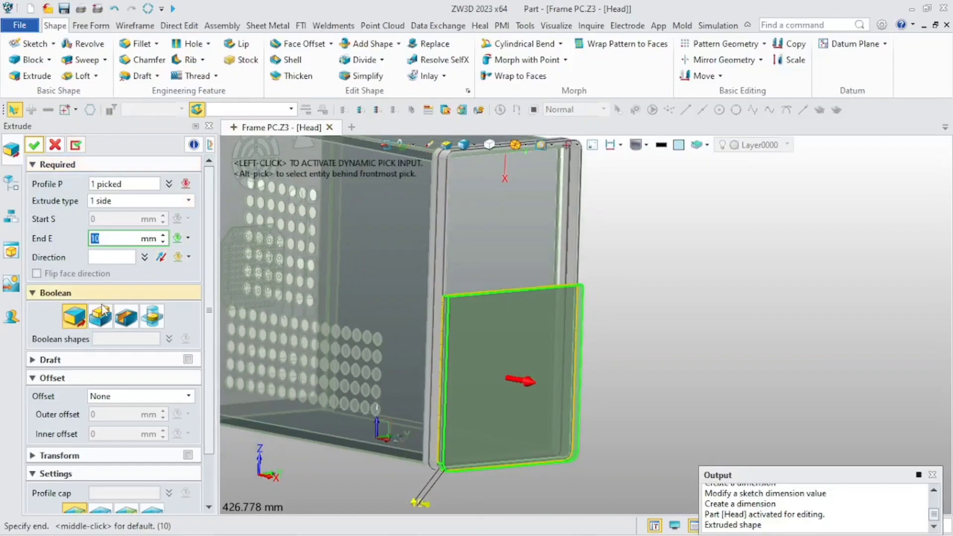
left_click(34, 145)
- Create a new sketch on the bottom outer face of the Head frame
scroll(449, 405, "up", 2)
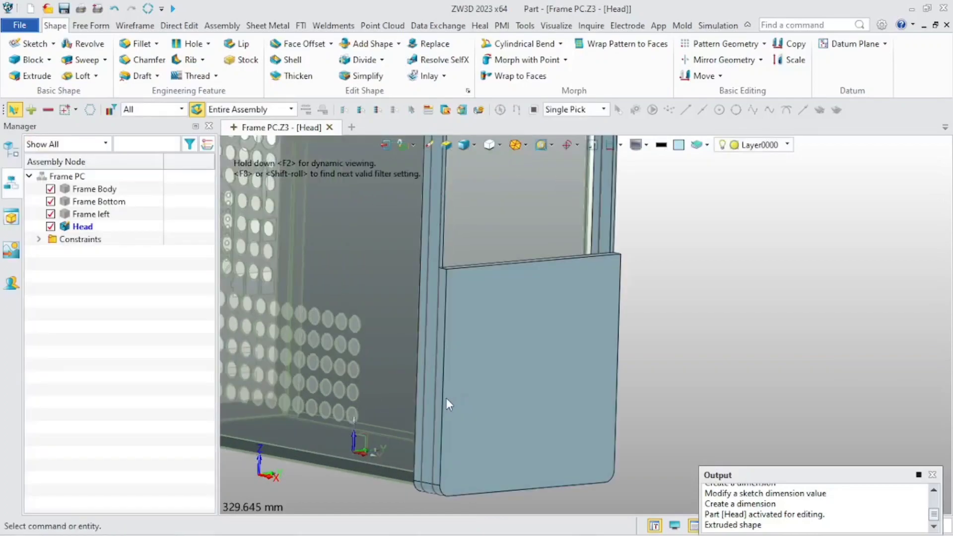
scroll(446, 399, "down", 2)
mouse_move(446, 399)
right_mouse_down()
mouse_move(418, 398)
mouse_move(419, 378)
right_mouse_up()
scroll(454, 389, "up", 3)
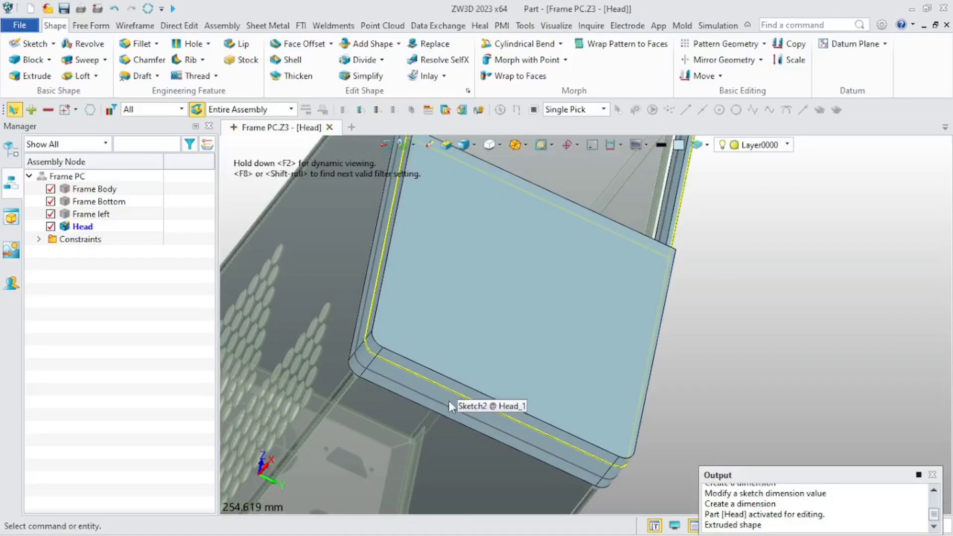
right_click(448, 402)
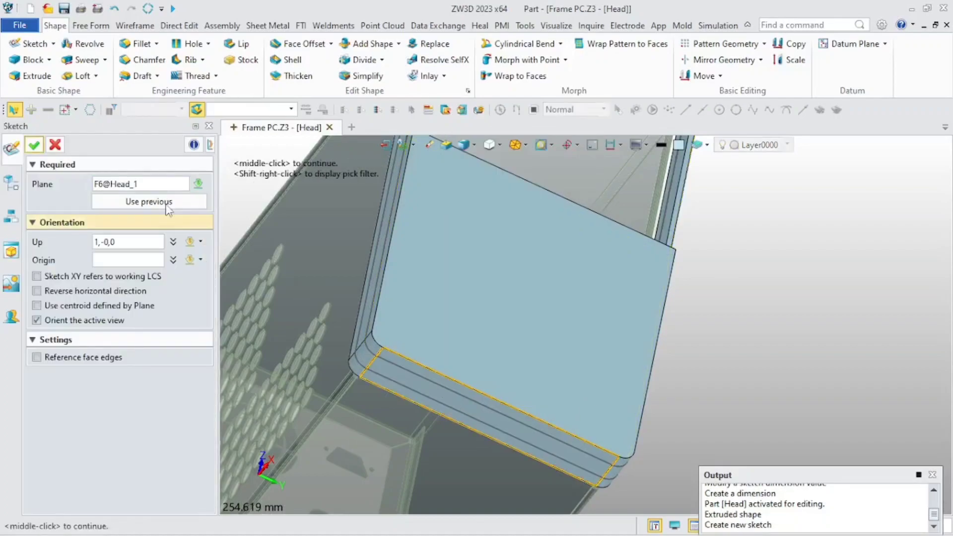
left_click(34, 145)
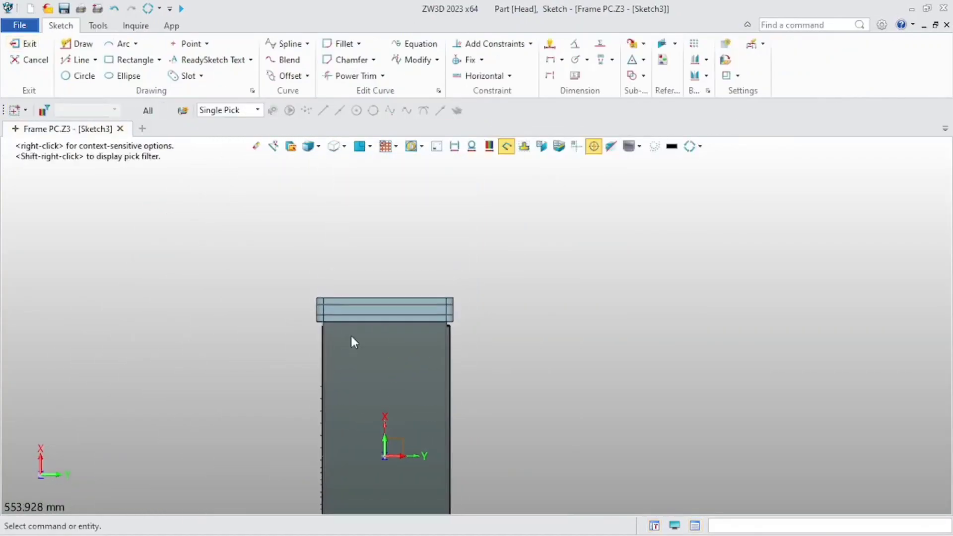
- Draw a three-point arc between the panel's front corners, from -100,232 to 100,232, bulging outward about 14 mm
scroll(353, 341, "up", 5)
left_click(121, 44)
scroll(179, 280, "up", 3)
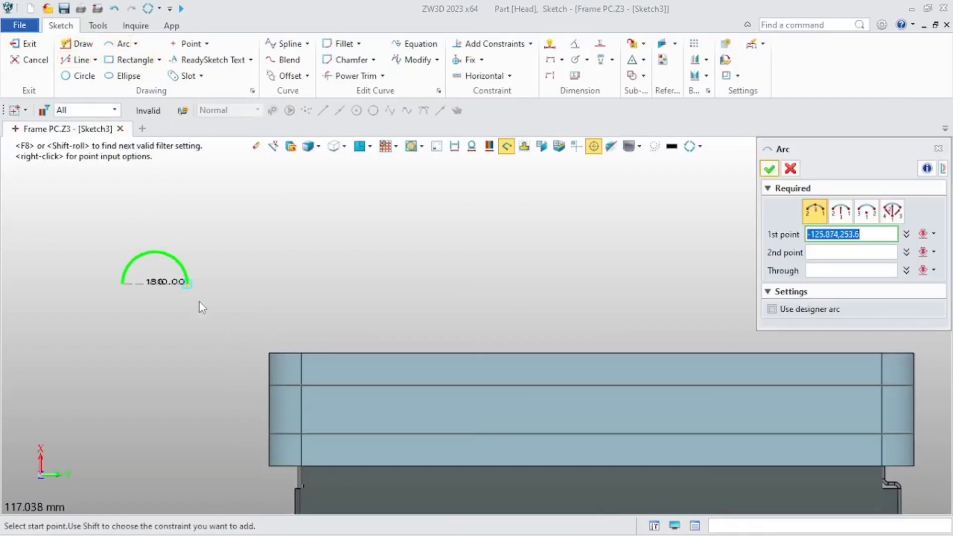
right_click(266, 353)
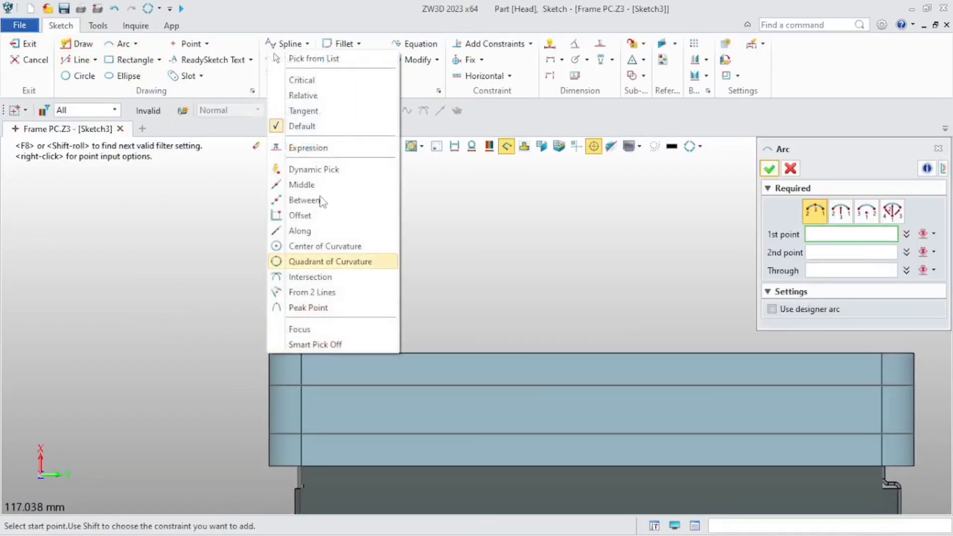
left_click(304, 128)
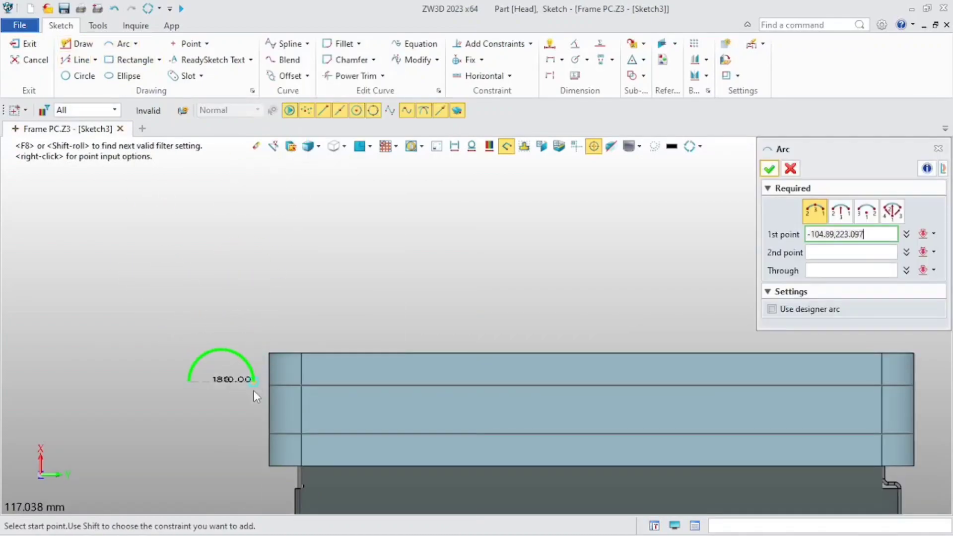
left_click(268, 351)
scroll(268, 350, "down", 3)
scroll(507, 381, "up", 3)
left_click(492, 411)
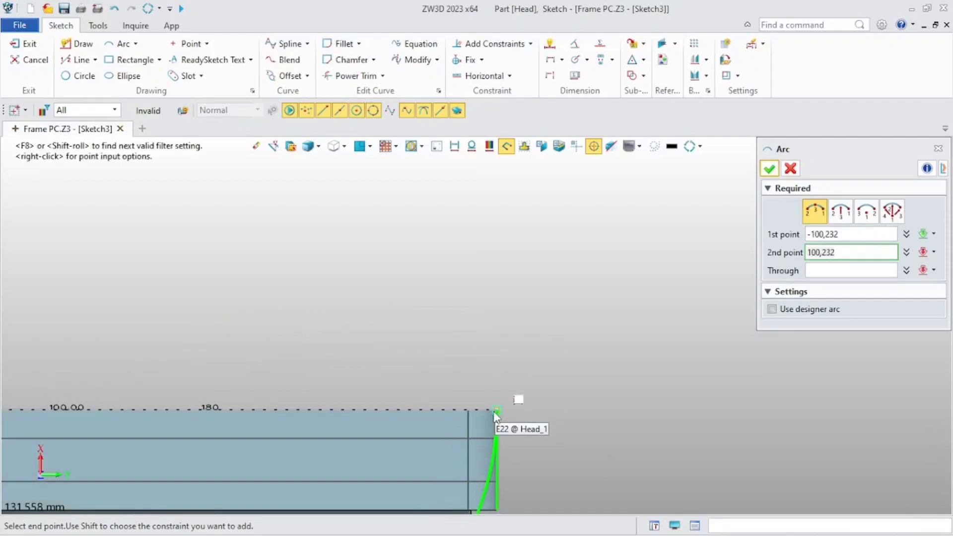
scroll(478, 412, "down", 2)
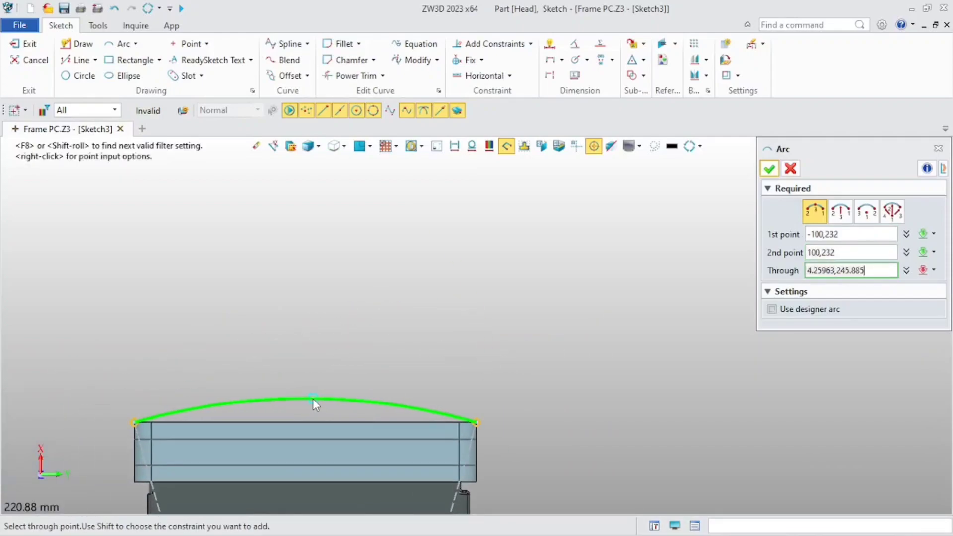
left_click(312, 398)
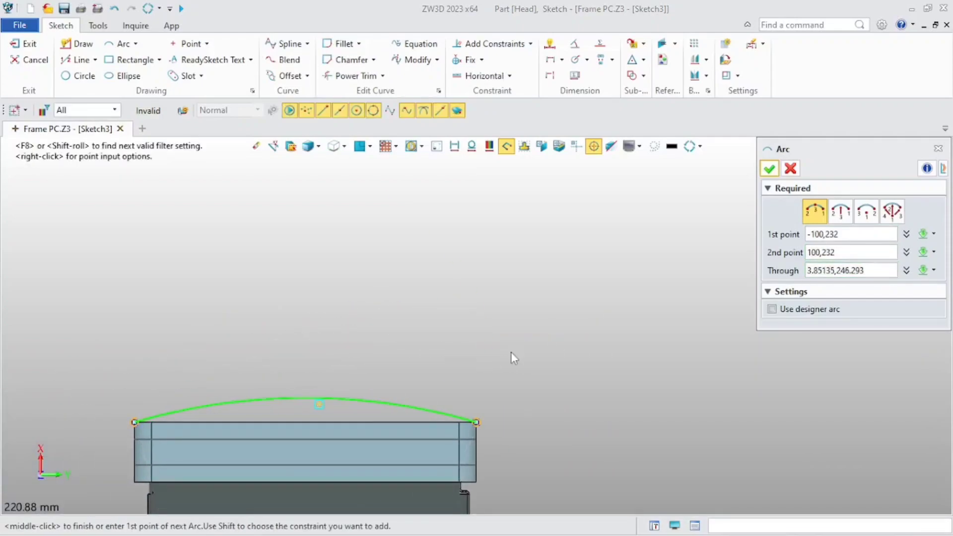
left_click(770, 169)
- Offset the arc 4 mm inward toward the panel, and finish the sketch
left_click(285, 76)
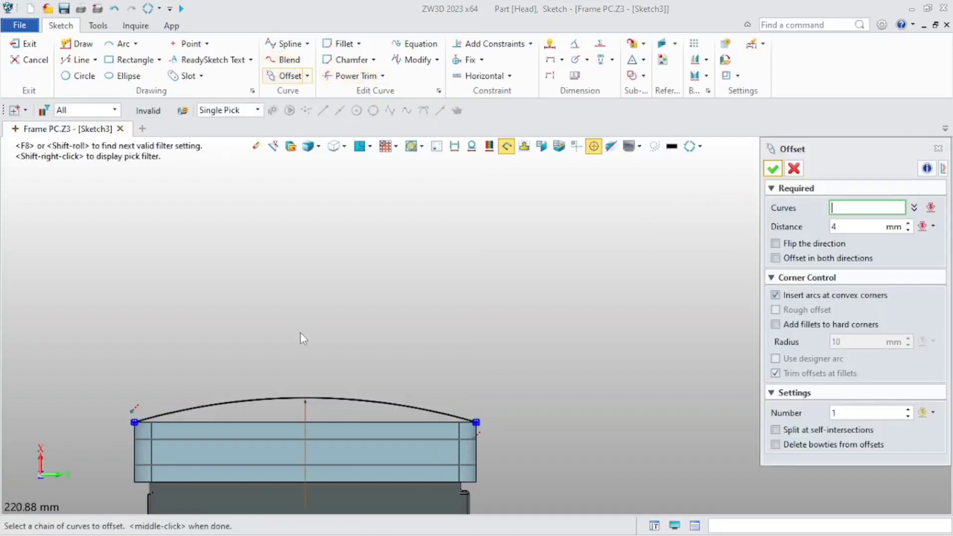
left_click(296, 398)
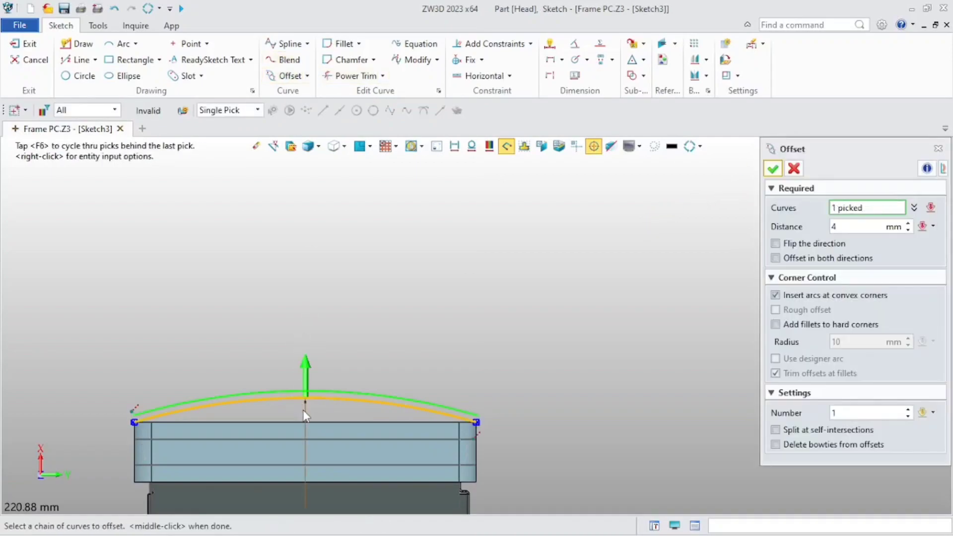
left_click(775, 243)
left_click(773, 169)
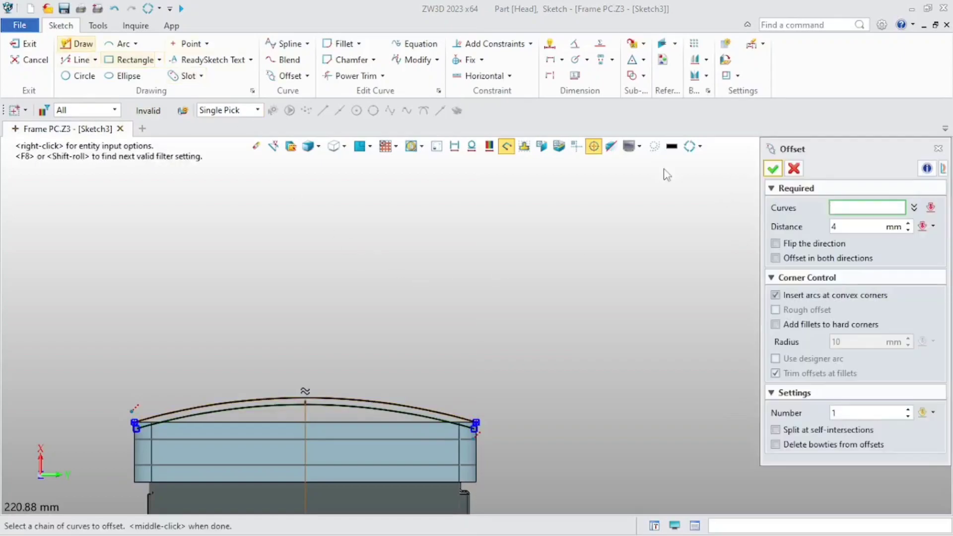
middle_click(447, 159)
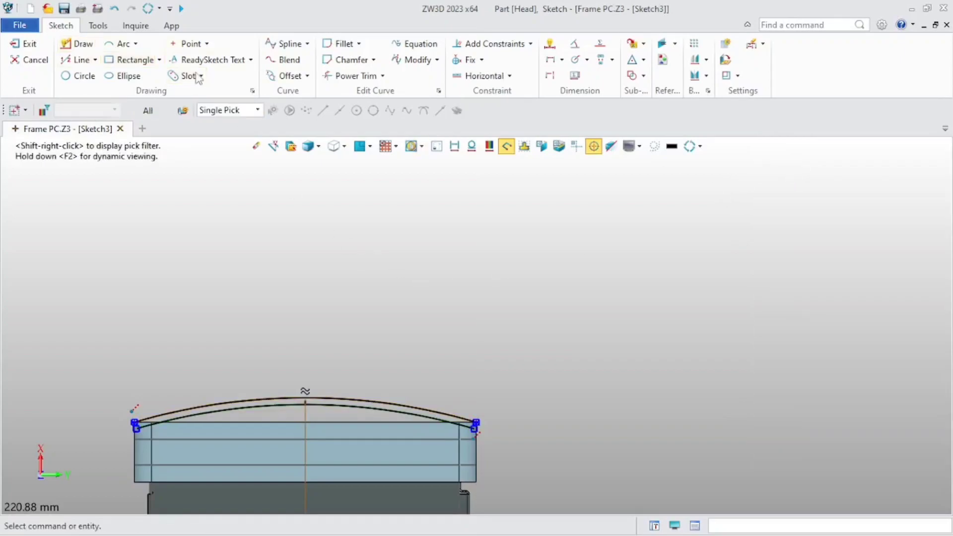
left_click(29, 44)
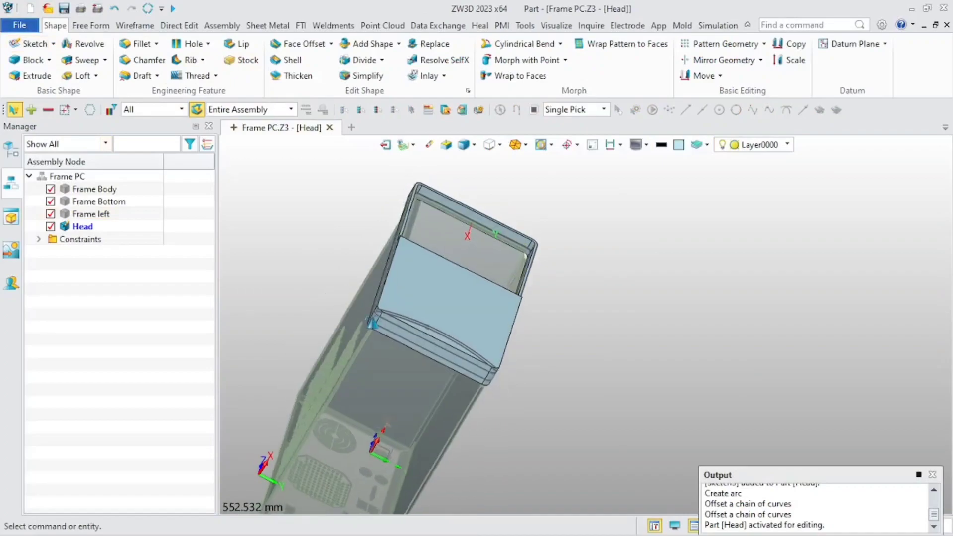
- Extrude the two sketched arcs one-sided by 10 mm as separate base surfaces
left_click(37, 76)
left_click(382, 300)
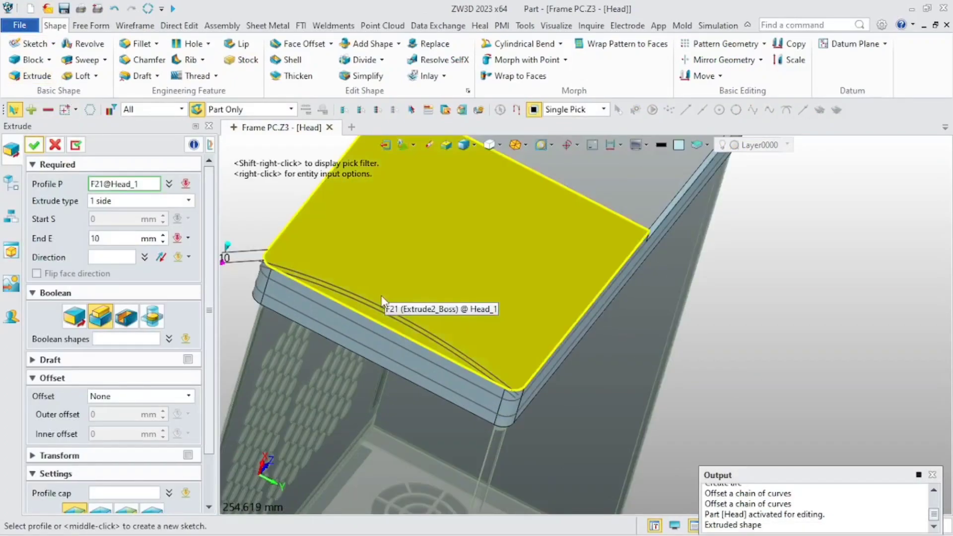
left_click(463, 199)
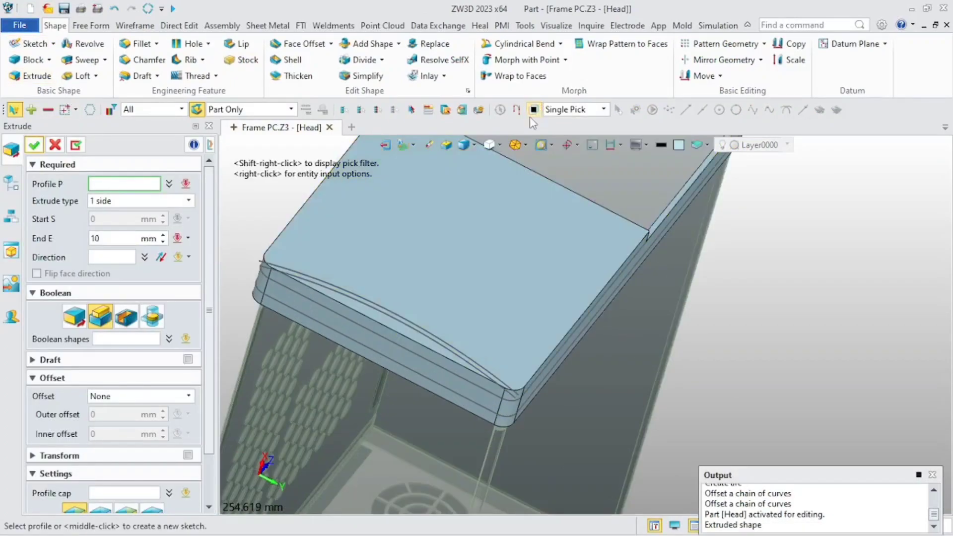
left_click(380, 317)
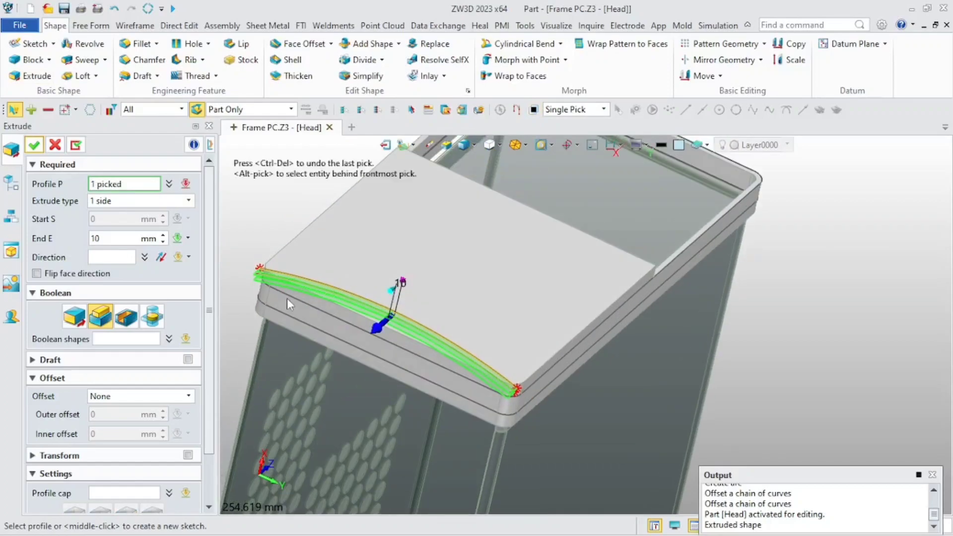
right_click_drag(309, 282, 288, 291)
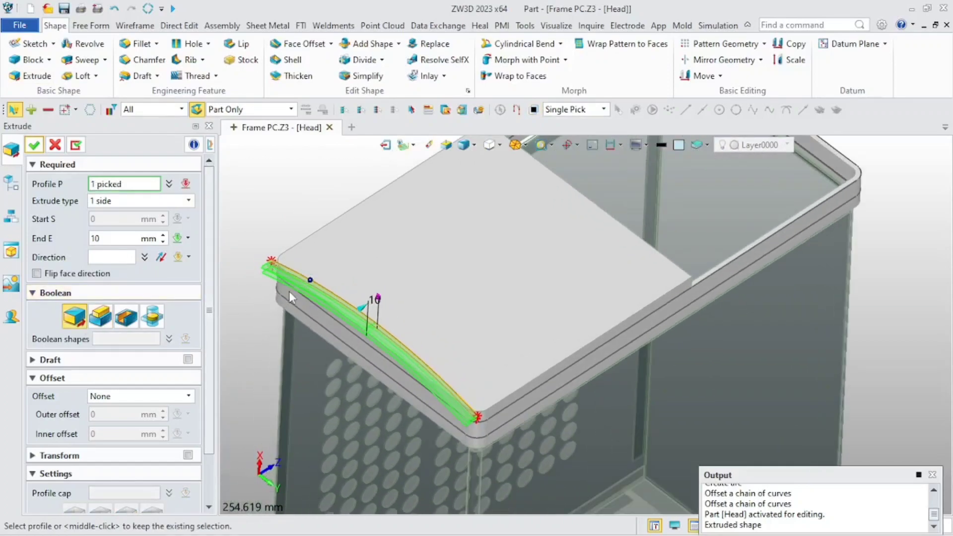
left_click(34, 145)
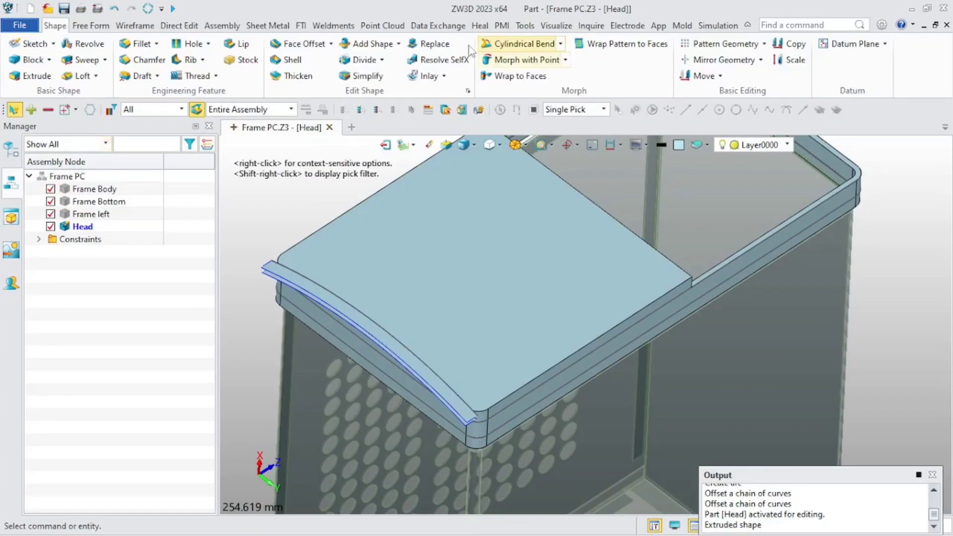
- Replace the lower panel's flat front face with the outer curved surface, using zero offset
left_click(430, 43)
left_click(453, 252)
right_click_drag(454, 252, 472, 186)
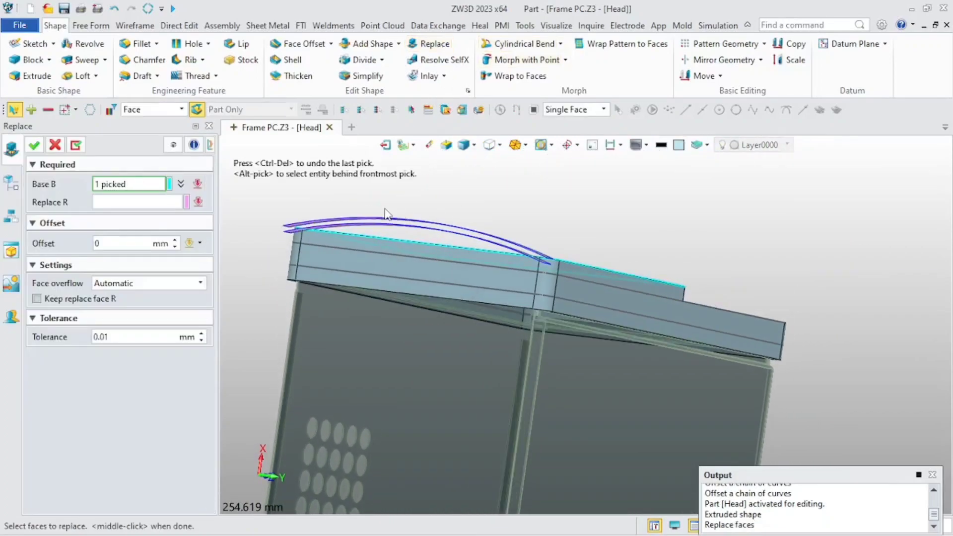
scroll(301, 234, "up", 9)
left_click(306, 281)
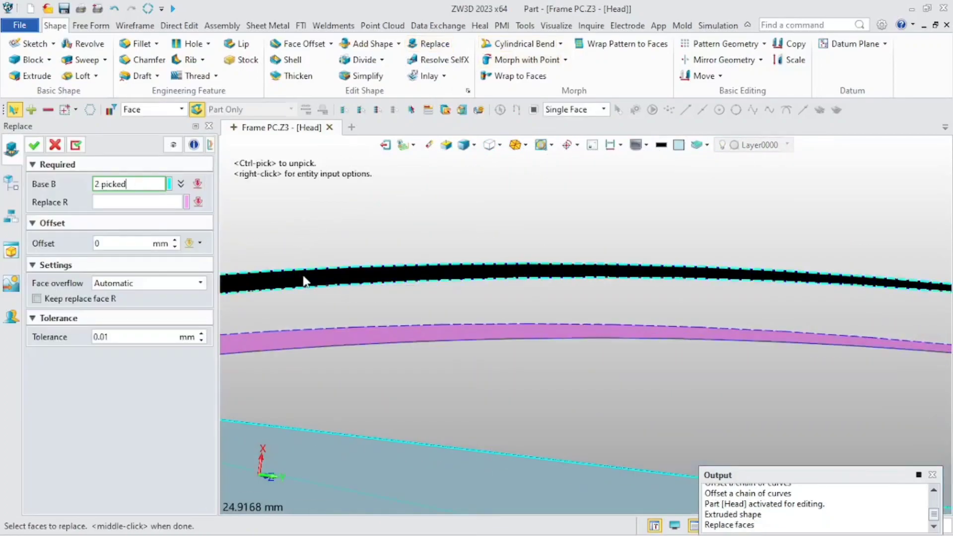
left_click(180, 184)
left_click(162, 198)
left_click(197, 218)
left_click(199, 183)
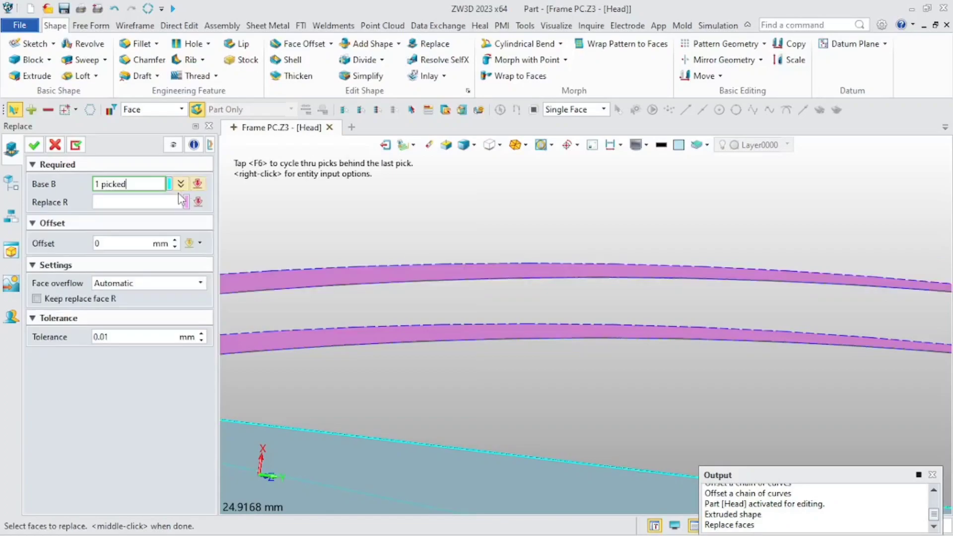
left_click(179, 198)
left_click(376, 281)
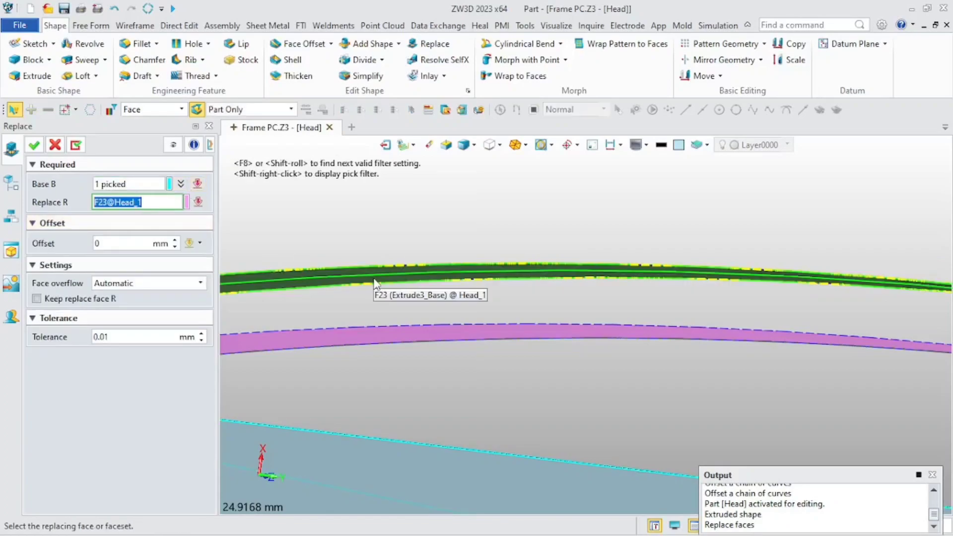
left_click(76, 146)
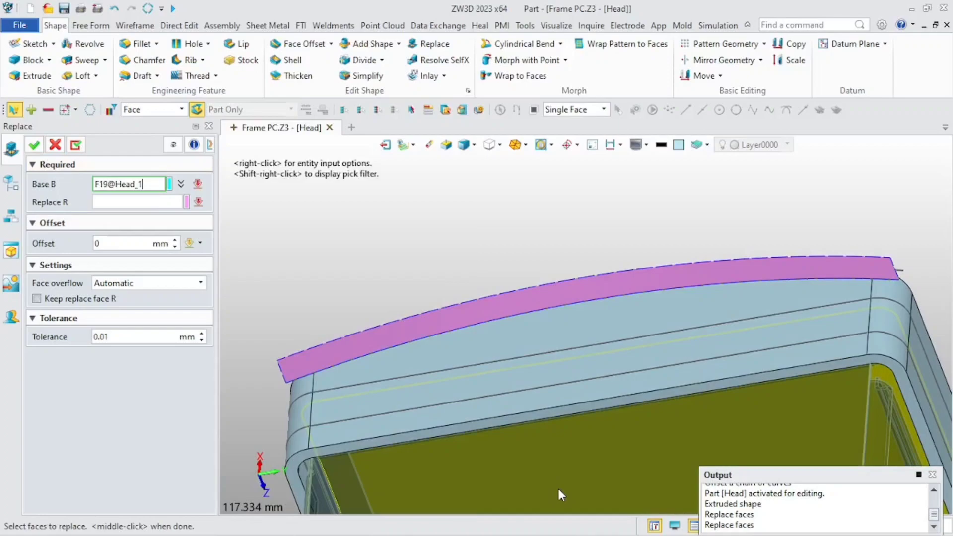
- Replace the lower panel's flat back face with the inner curved surface, using zero offset
middle_click(558, 485)
left_click(456, 313)
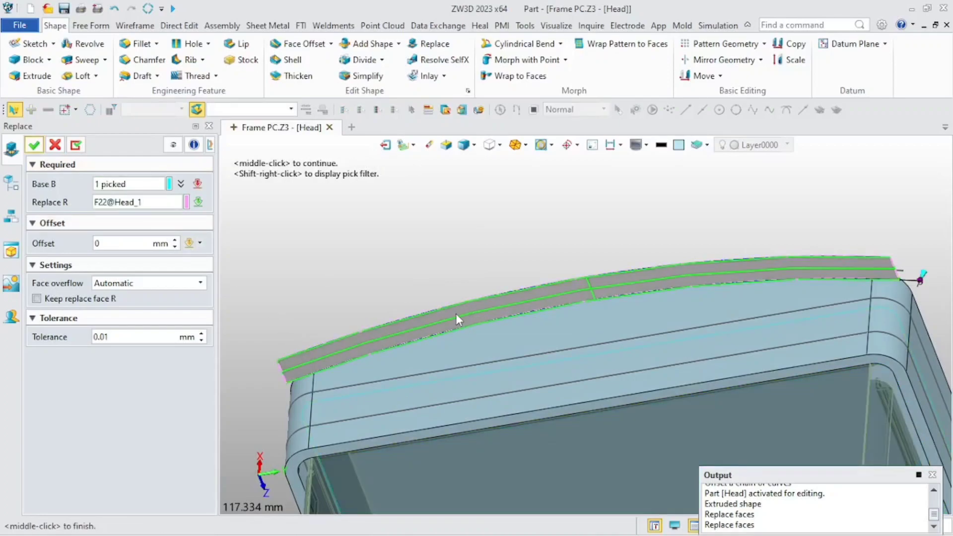
middle_click(475, 301)
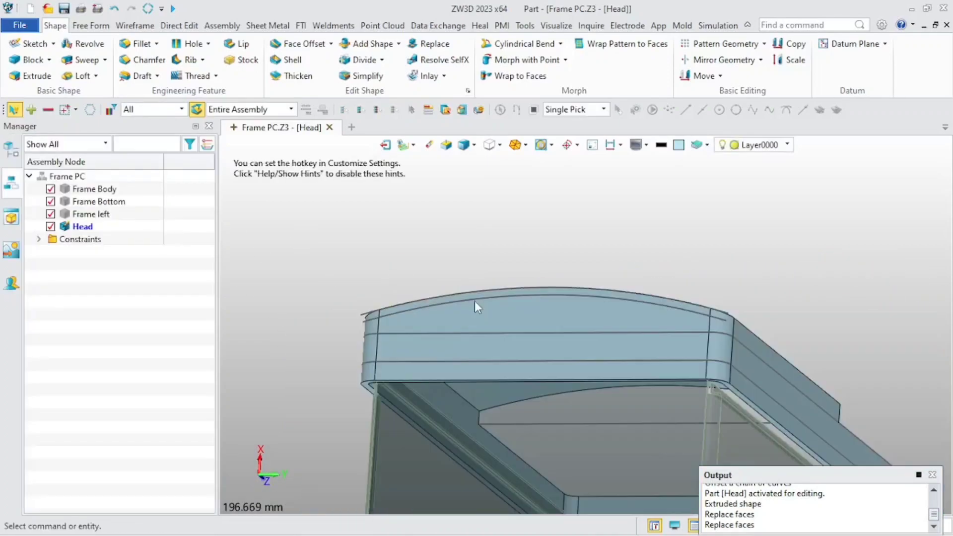
- Extrude the flat Sketch2 region beside the curved panel 4 mm with reversed direction, adding it to the Head body
right_click_drag(474, 301, 422, 326)
scroll(432, 357, "down", 3)
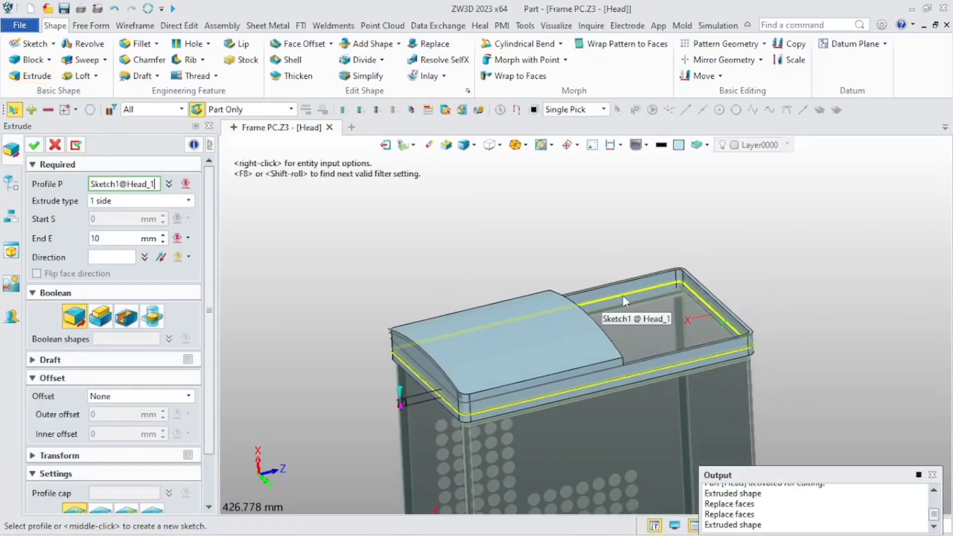
left_click(682, 318)
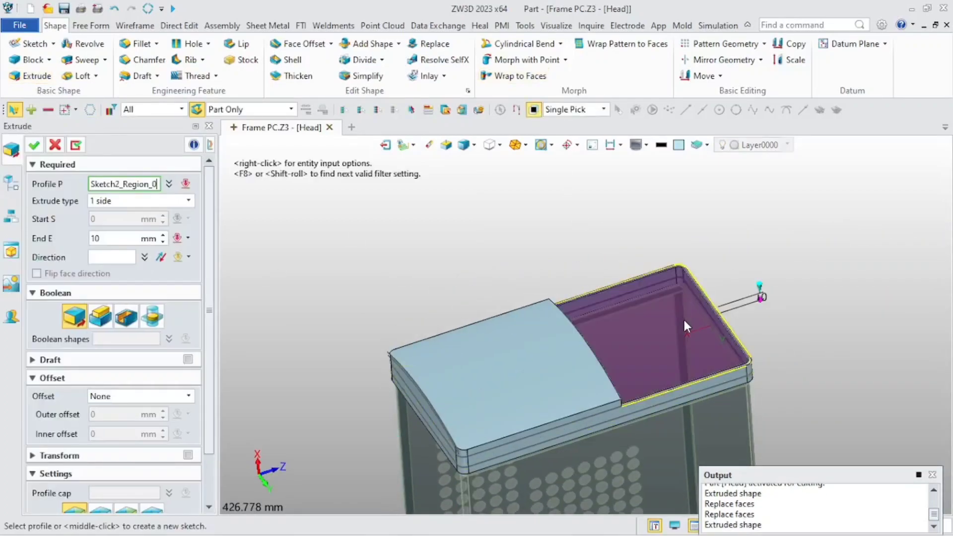
scroll(639, 328, "up", 5)
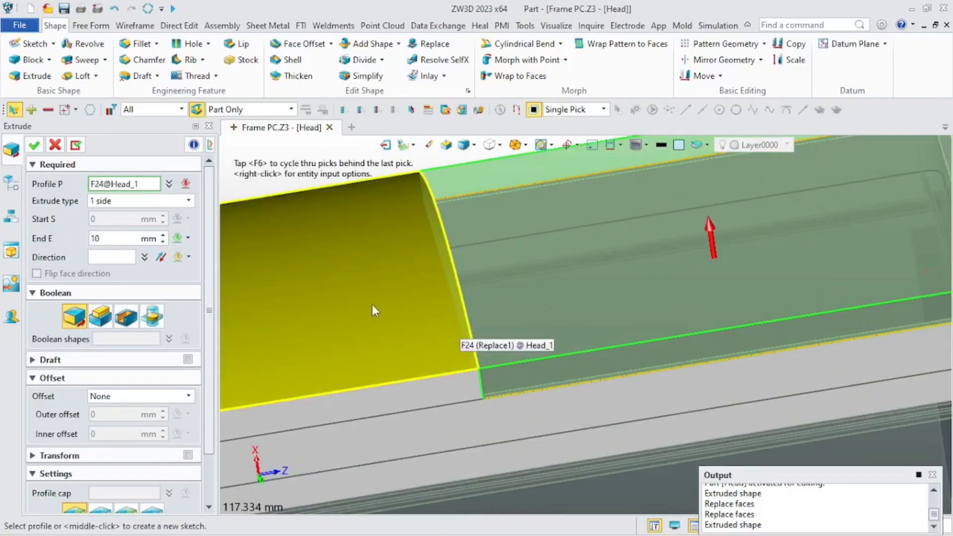
left_click(109, 238)
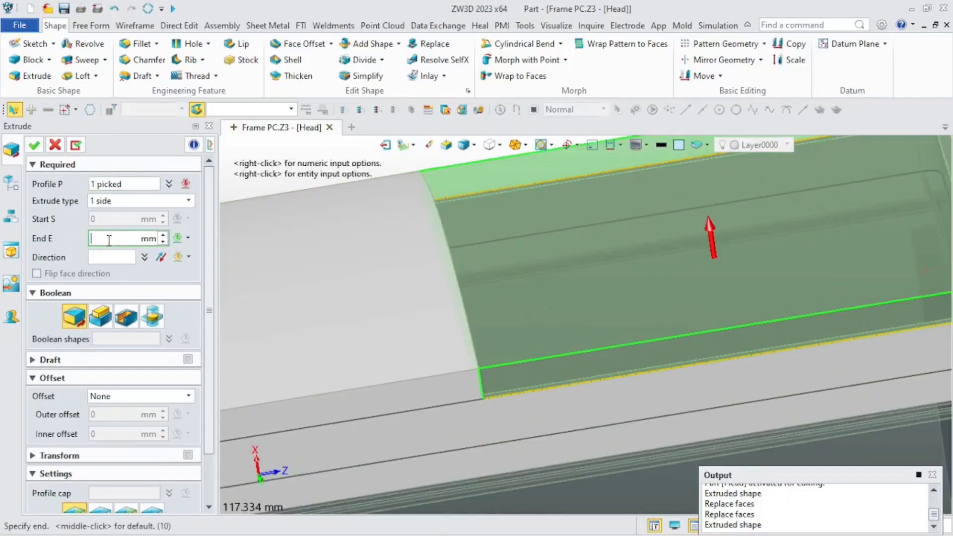
left_click(162, 258)
scroll(294, 255, "down", 3)
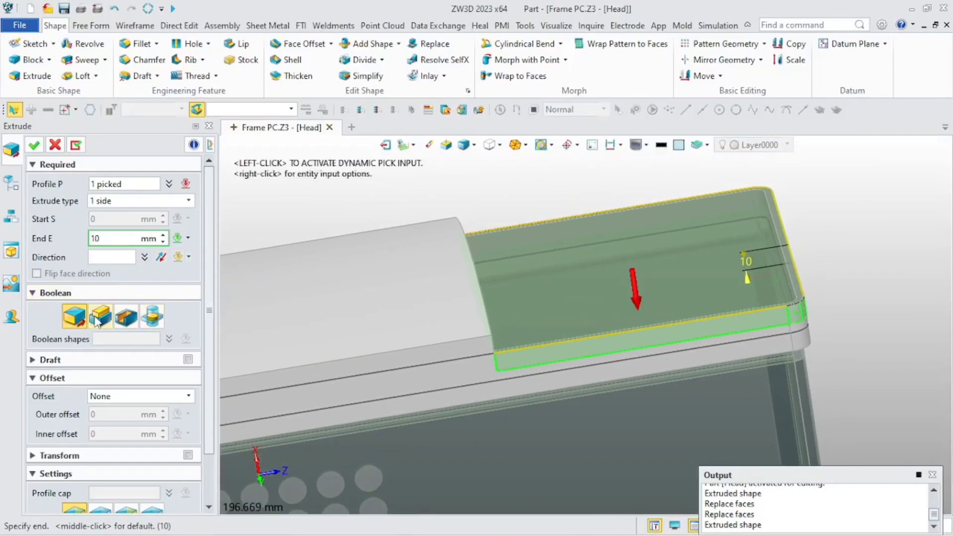
left_click(99, 318)
left_click(117, 238)
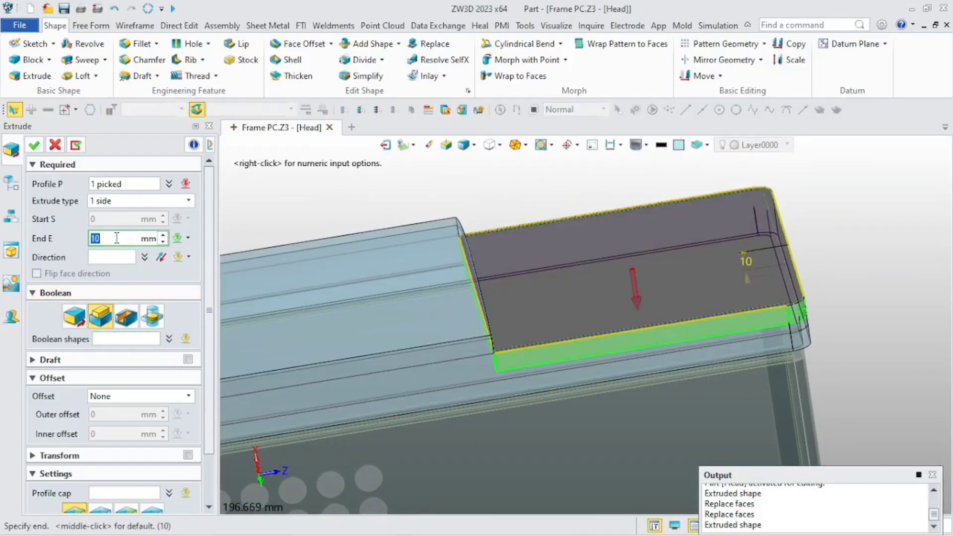
key("Return")
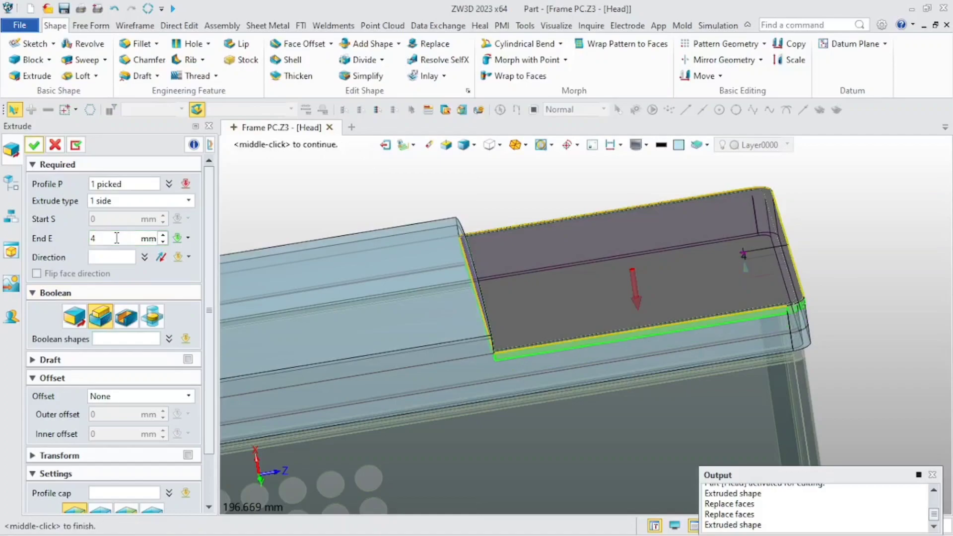
left_click(33, 147)
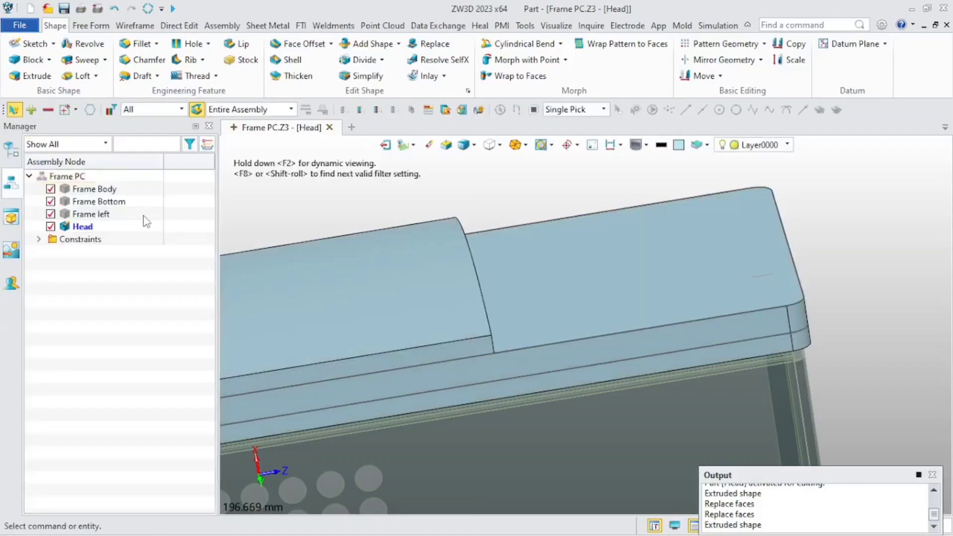
- Start a new sketch on the narrow arched end face of the curved panel, where it meets the flat panel
middle_click_drag(288, 275, 467, 323)
scroll(468, 323, "up", 2)
scroll(402, 345, "up", 3)
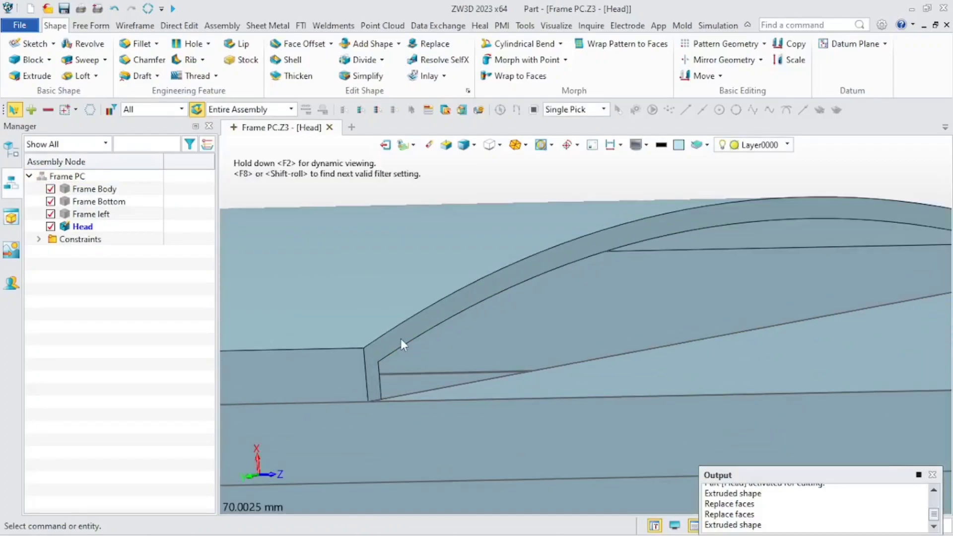
left_click(398, 338)
right_click(398, 338)
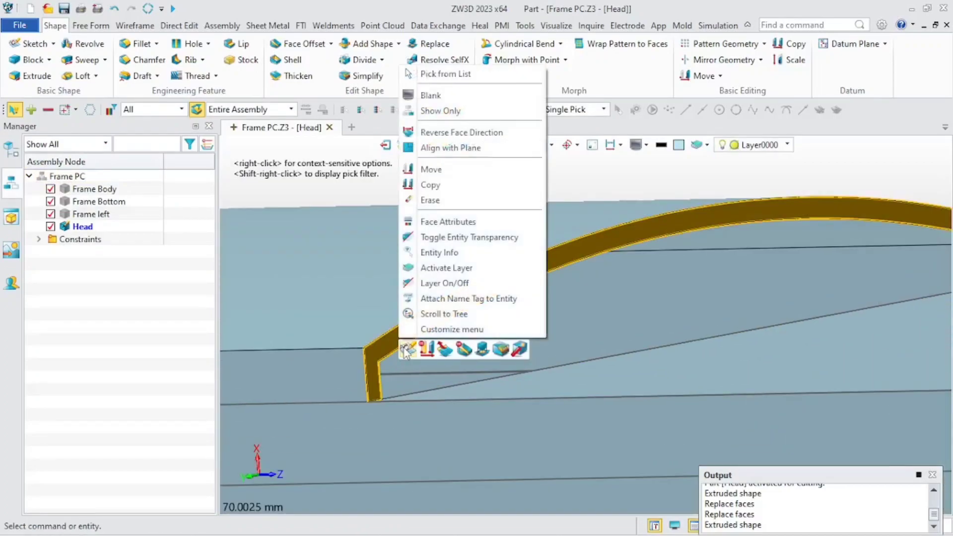
left_click(408, 349)
middle_click(293, 237)
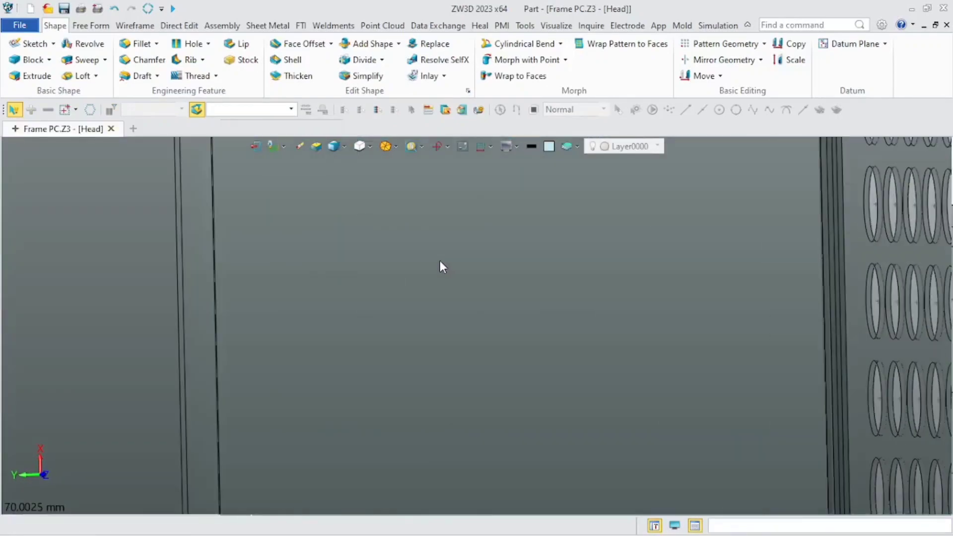
scroll(440, 303, "down", 8)
mouse_move(424, 299)
middle_mouse_down()
mouse_move(379, 395)
mouse_move(491, 404)
middle_mouse_up()
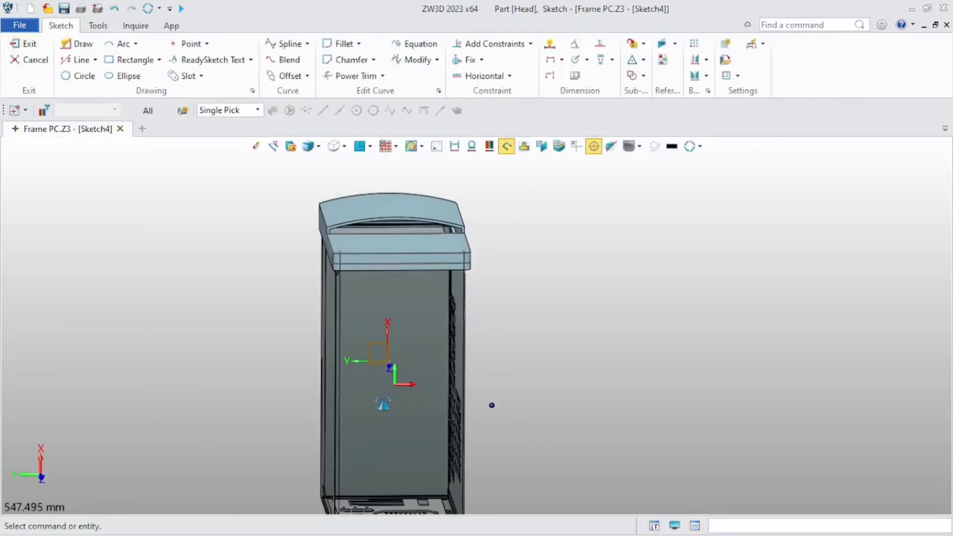
scroll(326, 212, "up", 6)
- Reference the end face's upper arc edge and the straight edge segments along its base as construction geometry
left_click(663, 44)
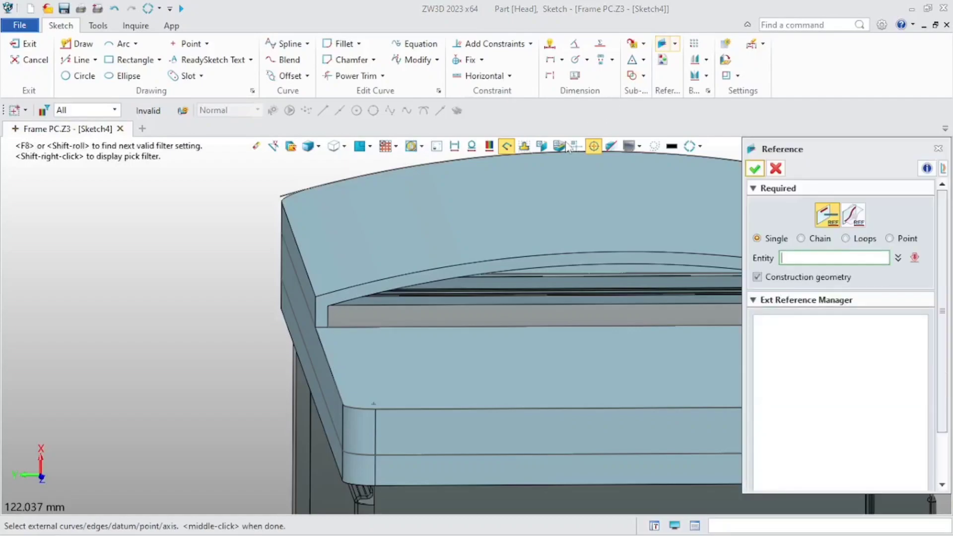
left_click(498, 254)
left_click(495, 258)
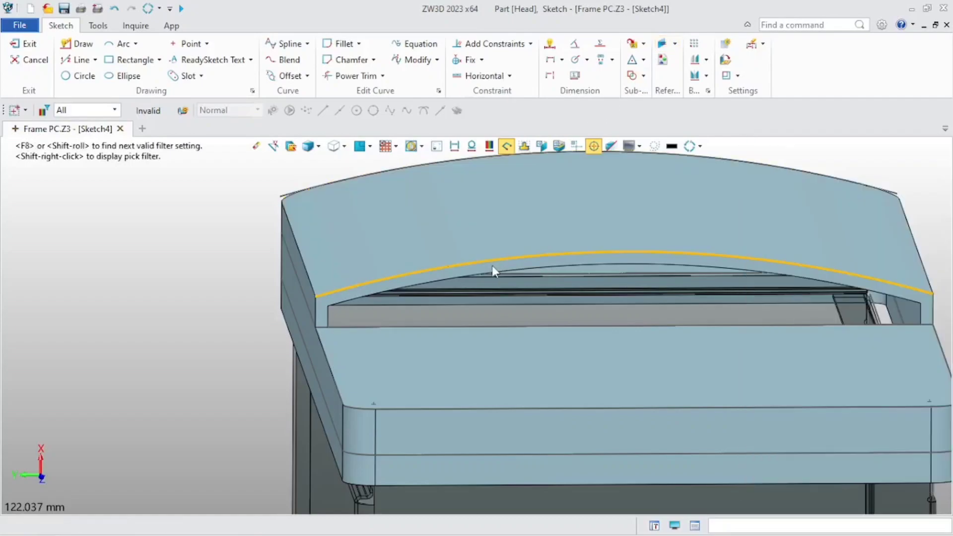
left_click(392, 331)
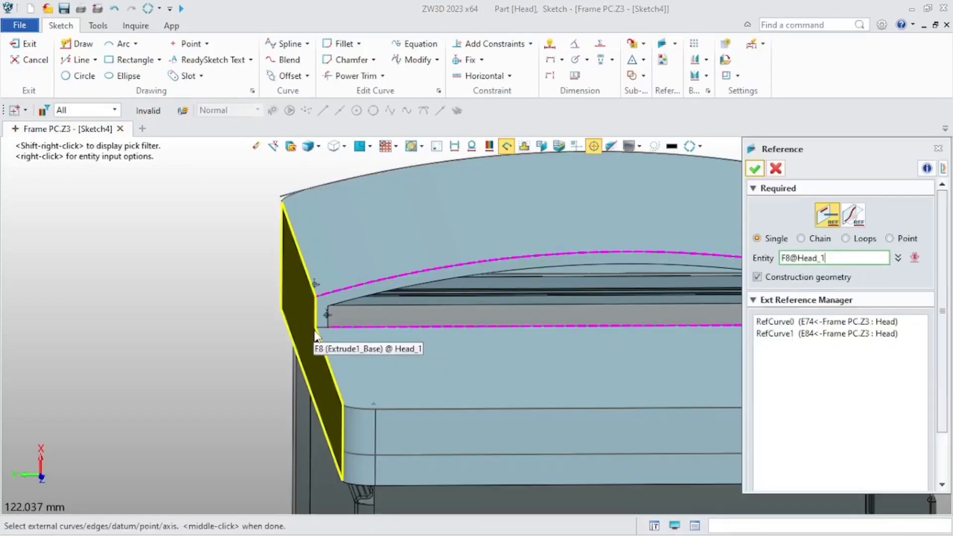
left_click(323, 327)
scroll(226, 378, "down", 3)
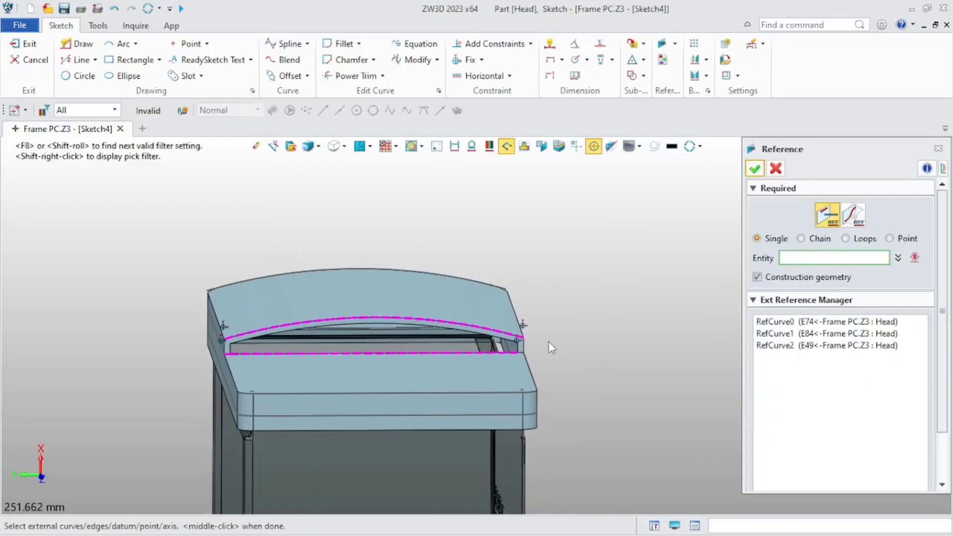
scroll(549, 342, "up", 3)
left_click(500, 375)
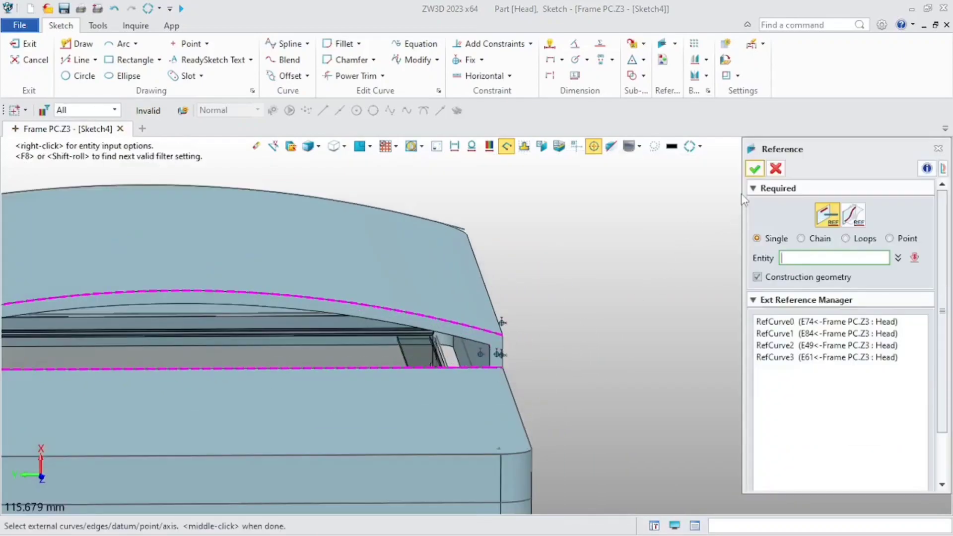
left_click(754, 169)
- Offset the three referenced base segments 4 mm downward into the flat panel, using the flipped direction
scroll(649, 248, "down", 2)
left_click(293, 77)
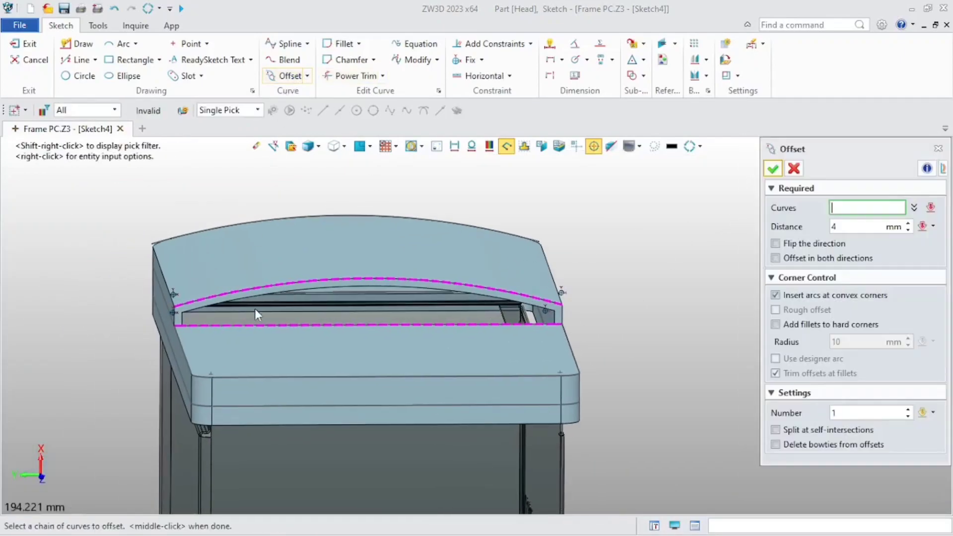
left_click(252, 323)
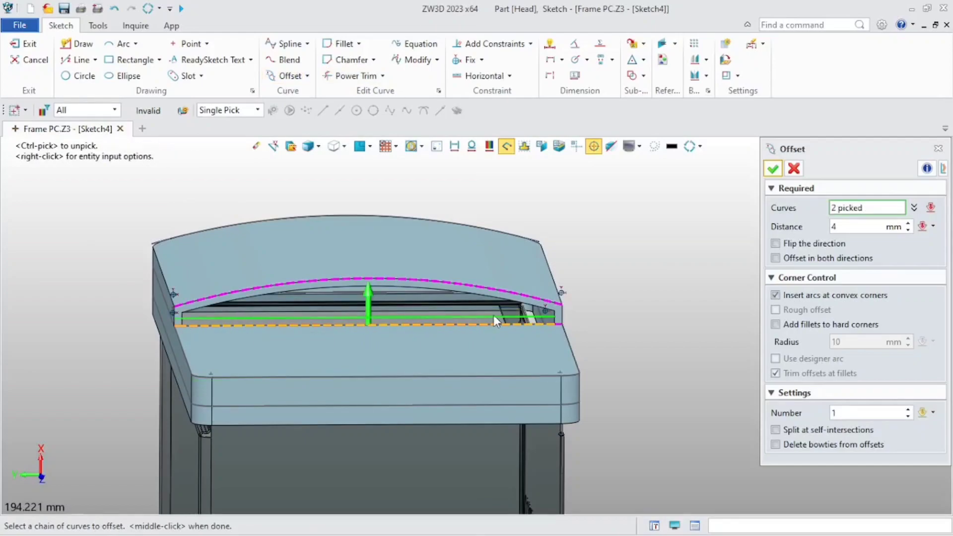
left_click(560, 326)
left_click(775, 243)
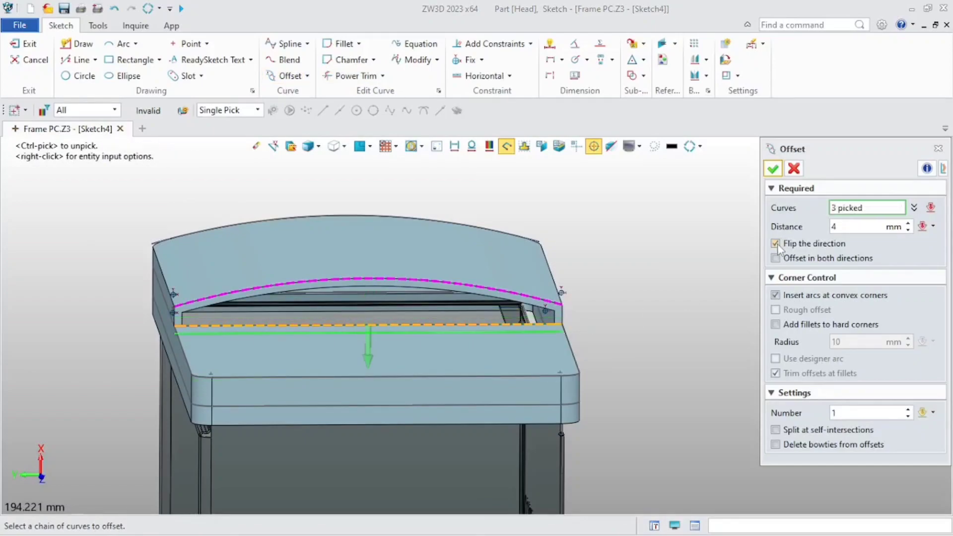
left_click(772, 169)
middle_click(546, 293)
scroll(249, 320, "up", 4)
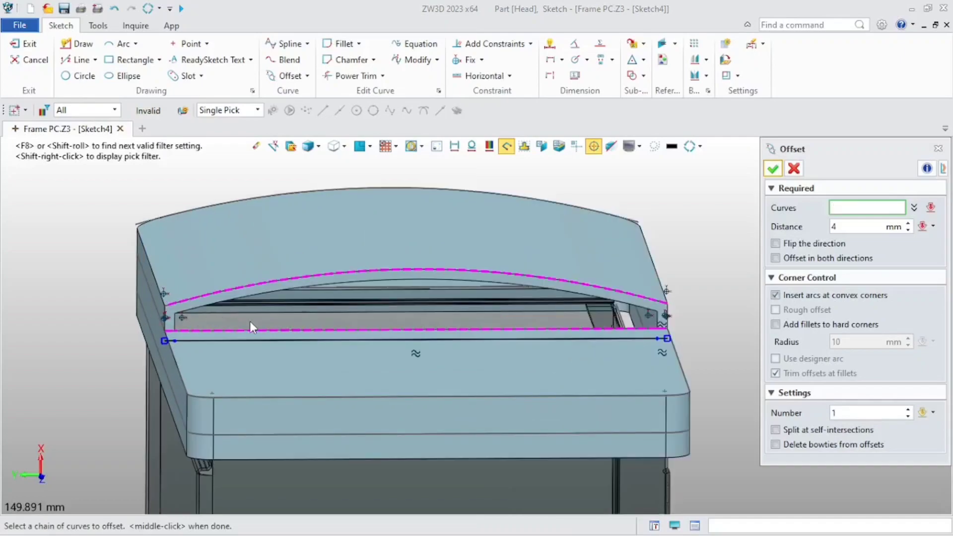
left_click(794, 169)
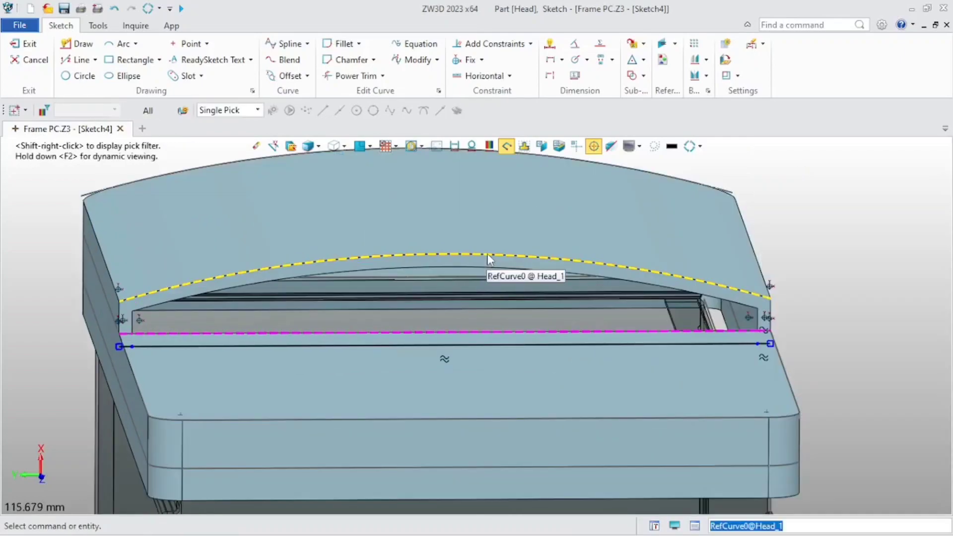
- Convert the referenced arc to regular sketch geometry and connect its left end to the offset line with a 14 mm vertical line
right_click(488, 254)
left_click(482, 254)
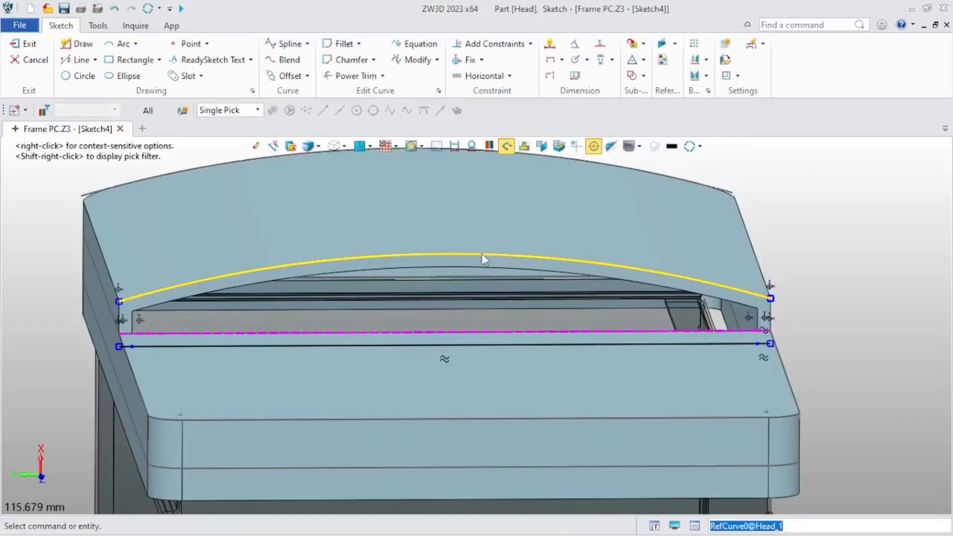
left_click(81, 59)
scroll(101, 301, "up", 2)
left_click(131, 301)
left_click(130, 374)
scroll(211, 340, "down", 4)
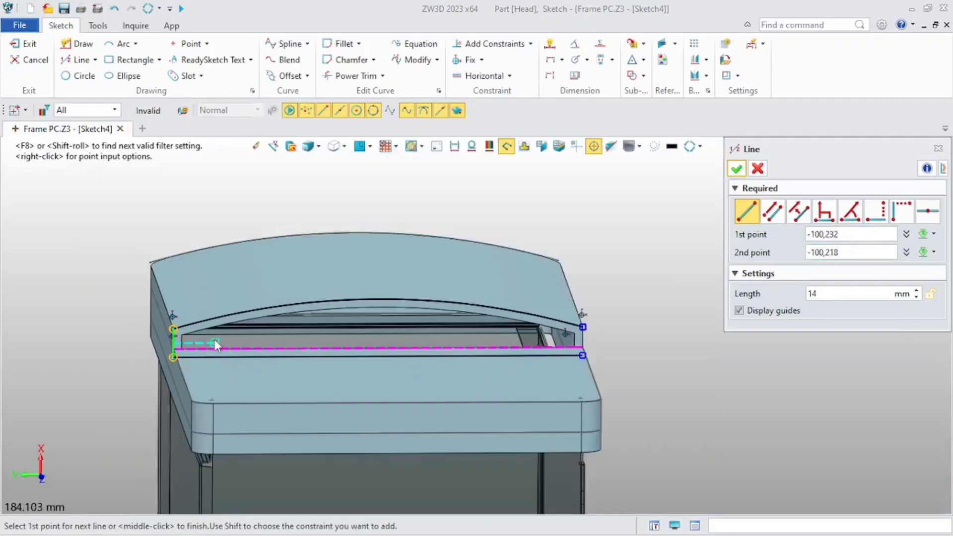
- Close the profile with a 14 mm vertical line from the arc's right end to the offset line, and finish the sketch
middle_click_drag(550, 299, 464, 300)
scroll(465, 299, "up", 3)
left_click(538, 360)
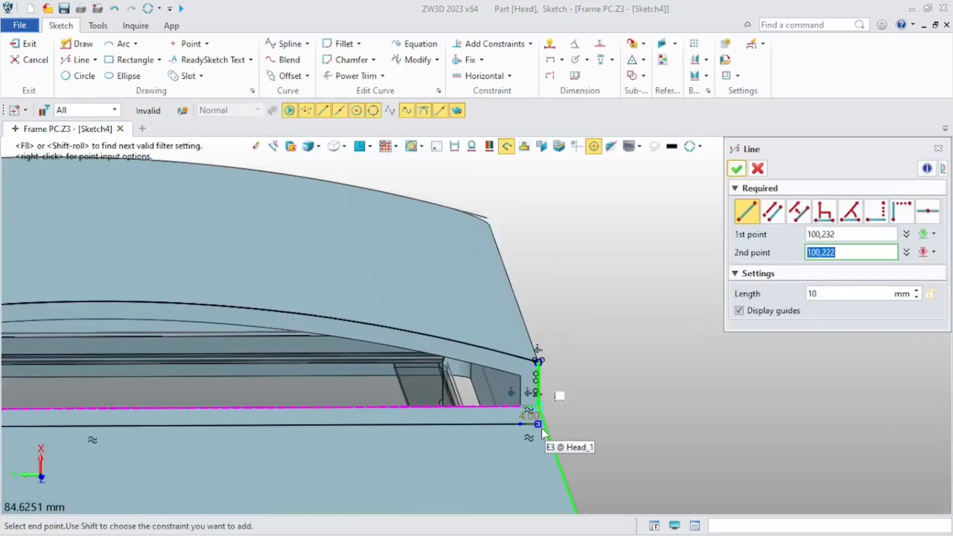
left_click(539, 424)
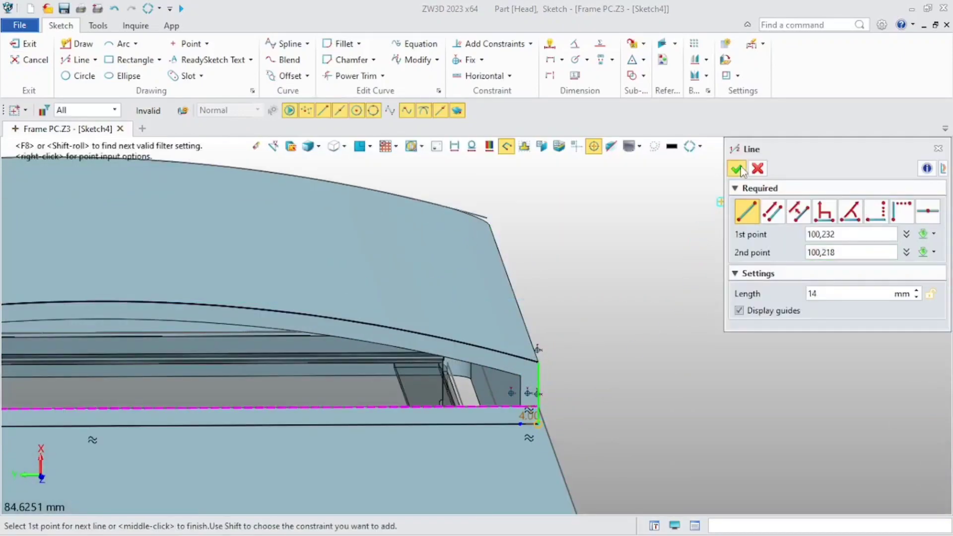
middle_click(614, 383)
scroll(392, 382, "down", 3)
scroll(387, 385, "down", 2)
middle_click_drag(387, 384, 551, 365)
scroll(345, 390, "up", 4)
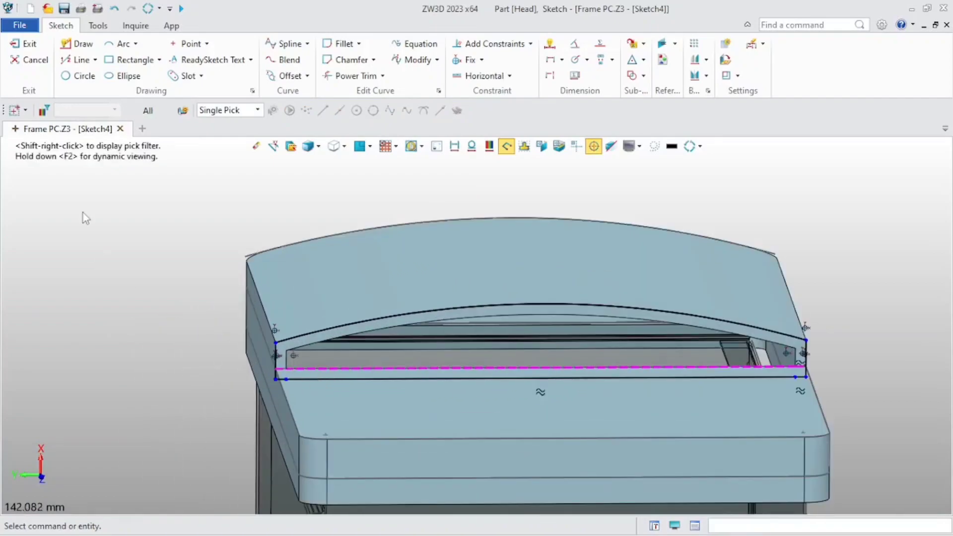
left_click(29, 45)
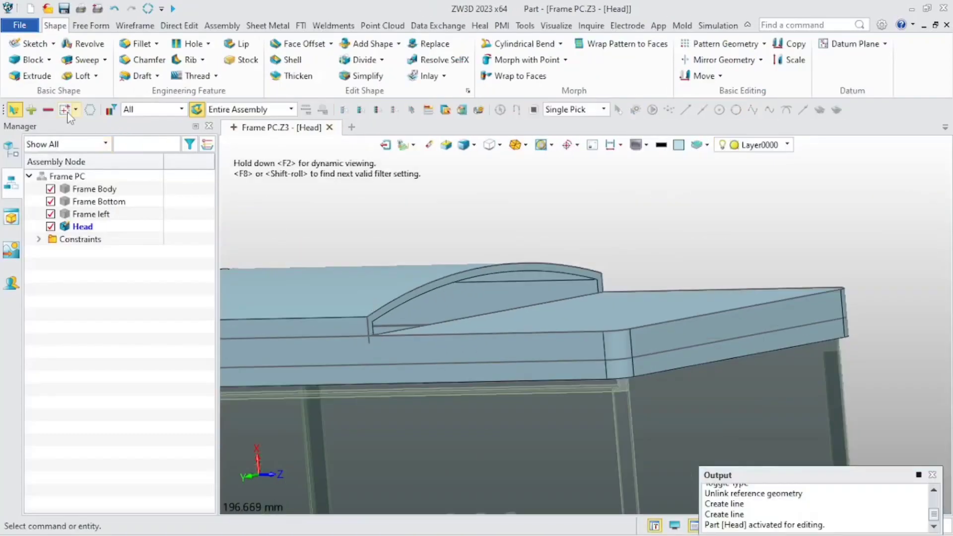
- Extrude the closed arched profile in Sketch4 one-sided by 4 mm and add it to the Head body
left_click(31, 75)
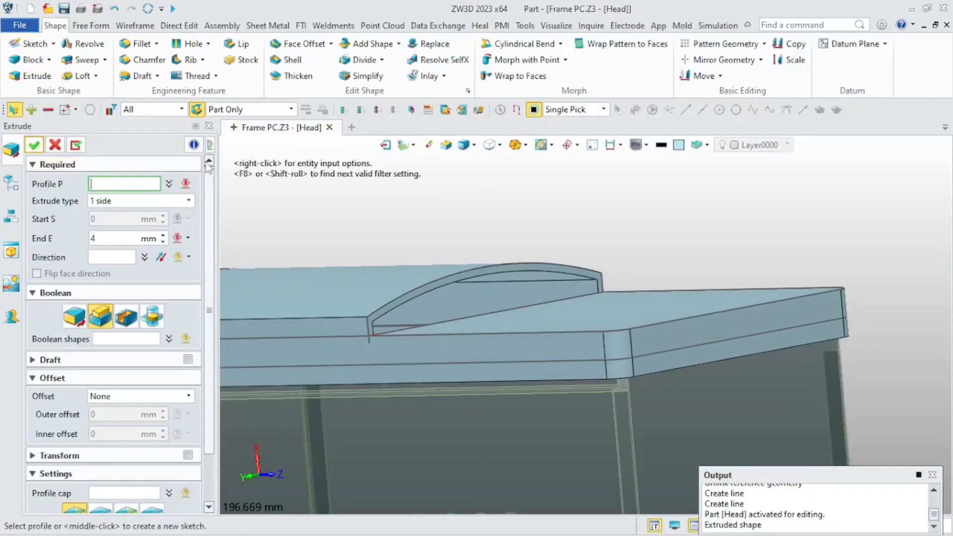
left_click(210, 144)
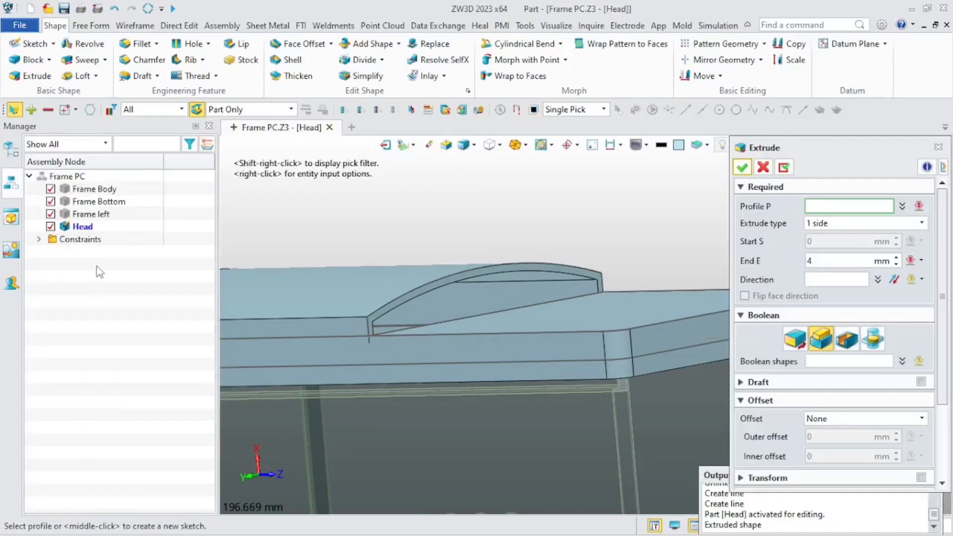
left_click(102, 352)
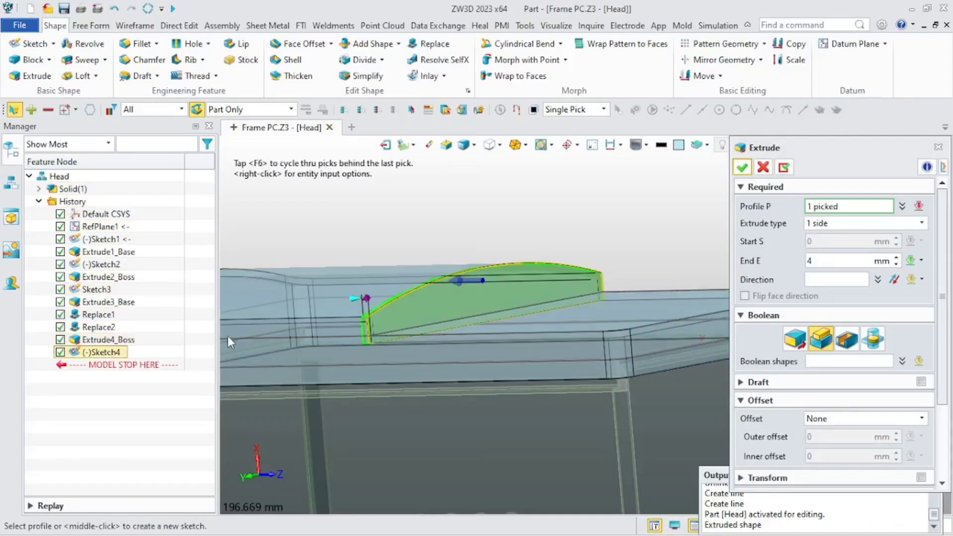
right_click_drag(350, 320, 337, 322)
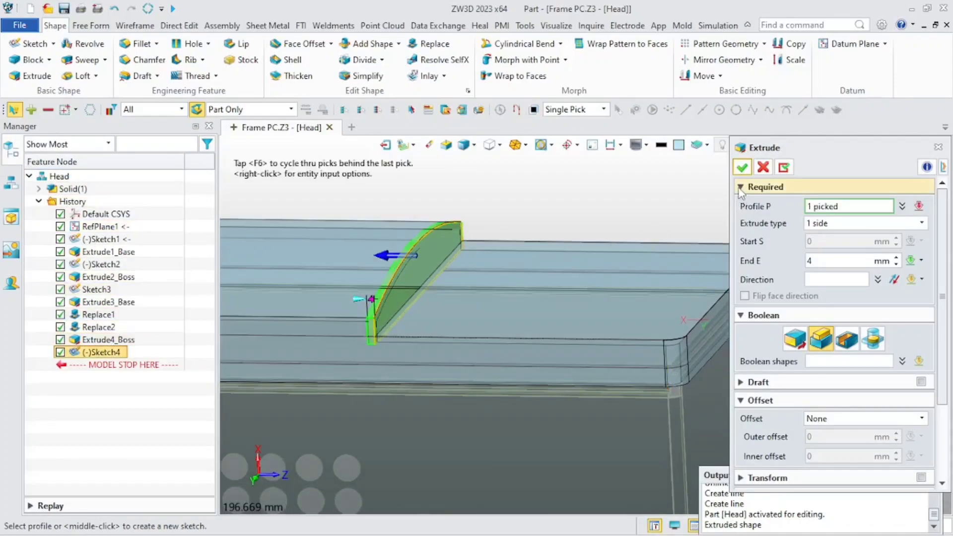
left_click(743, 167)
- Chamfer the curved panel's arched edge at the step asymmetrically, with setbacks of 5 mm and 34.5 mm along the curved top
scroll(425, 301, "down", 3)
right_click_drag(410, 304, 431, 334)
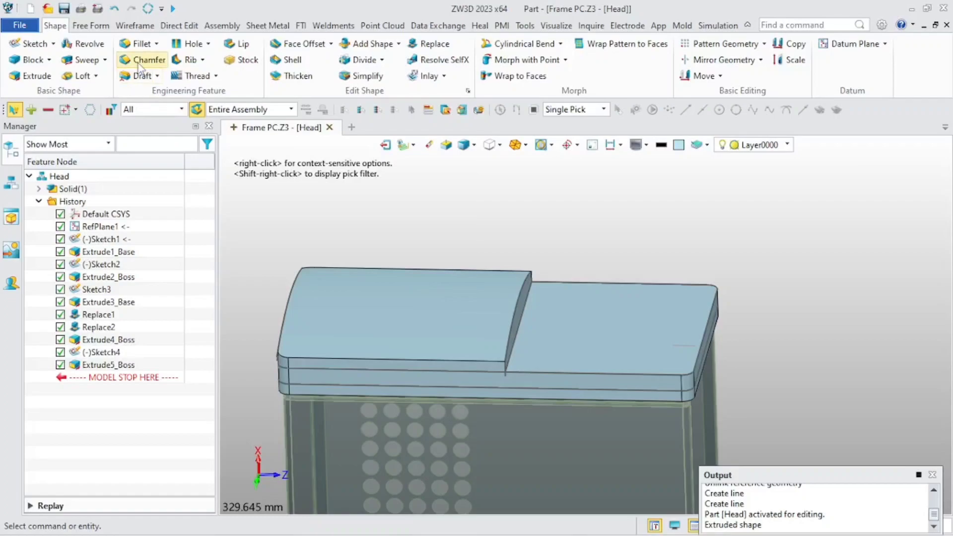
left_click(140, 66)
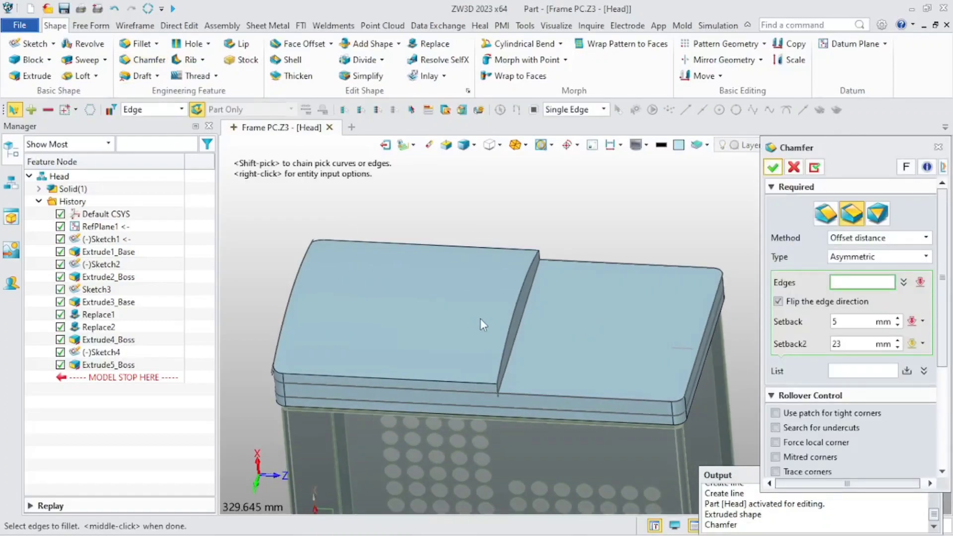
scroll(481, 326, "up", 3)
left_click(528, 326)
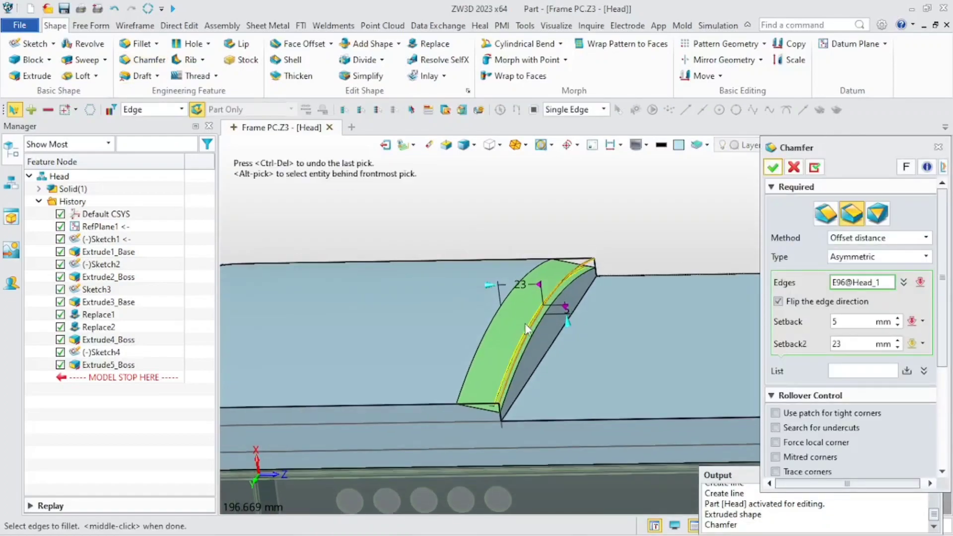
left_click_drag(567, 324, 570, 329)
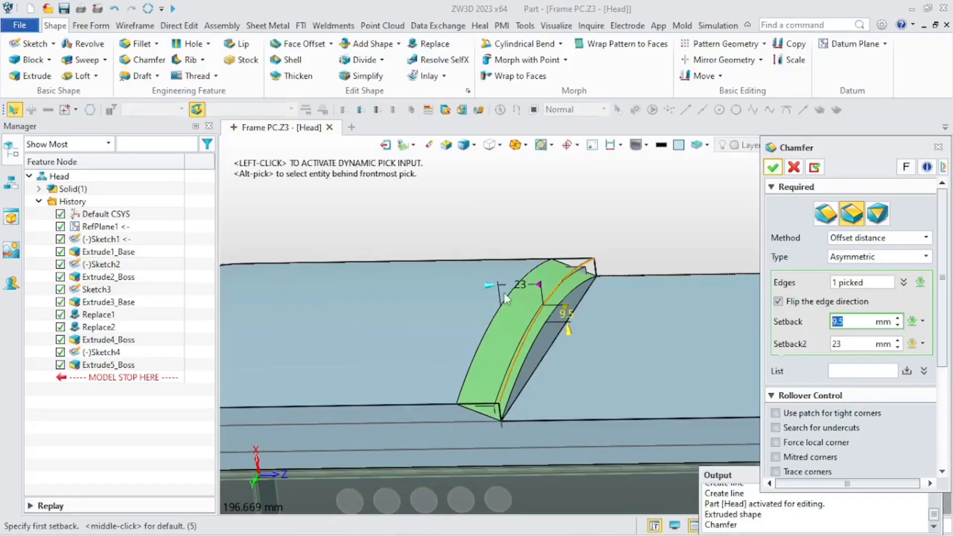
left_click_drag(491, 287, 472, 294)
right_click_drag(473, 296, 531, 296)
mouse_move(569, 312)
left_mouse_down()
mouse_move(565, 300)
mouse_move(573, 302)
left_mouse_up()
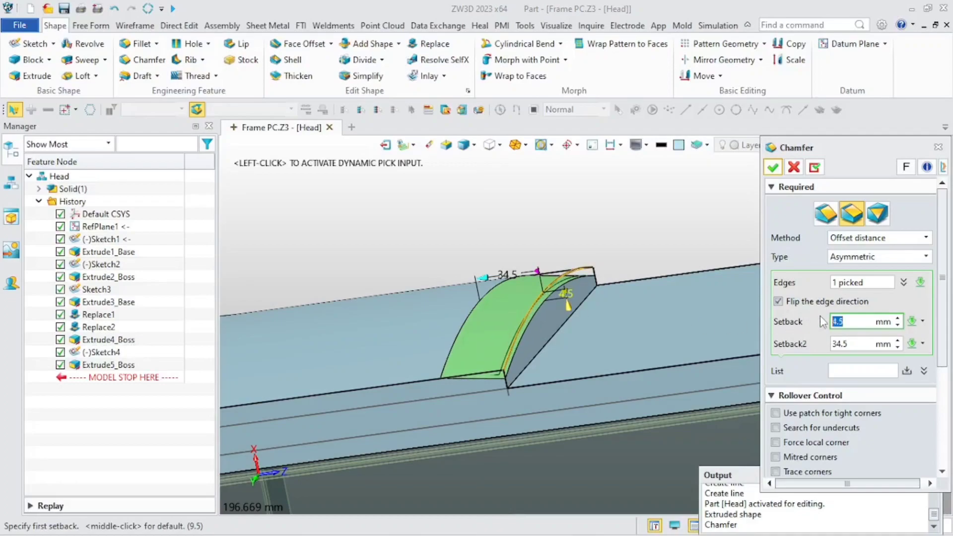
key("Tab")
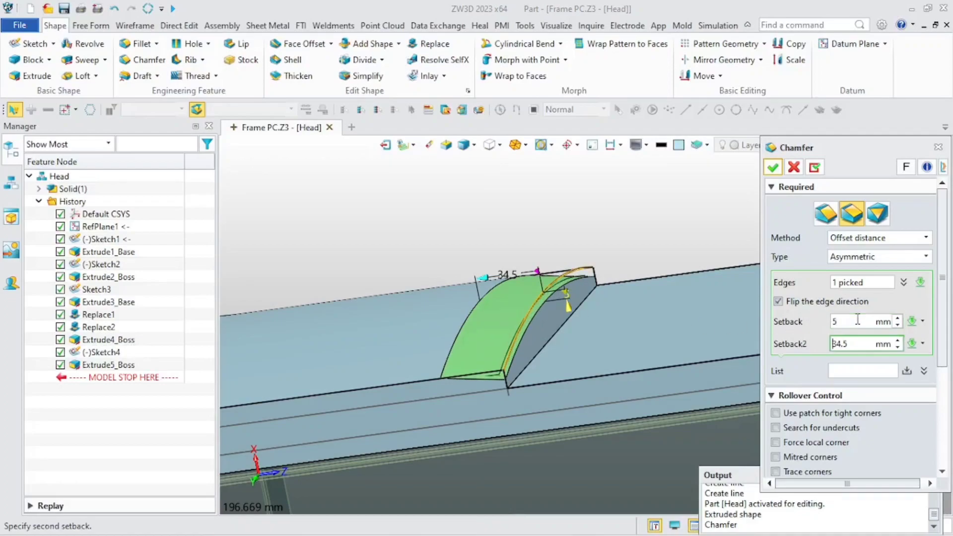
left_click(772, 167)
- Start a 5 mm fillet on the curved panel's front long edge, its adjoining rounded corner and the arched outer end edge
mouse_move(567, 325)
middle_mouse_down()
mouse_move(579, 376)
mouse_move(576, 335)
middle_mouse_up()
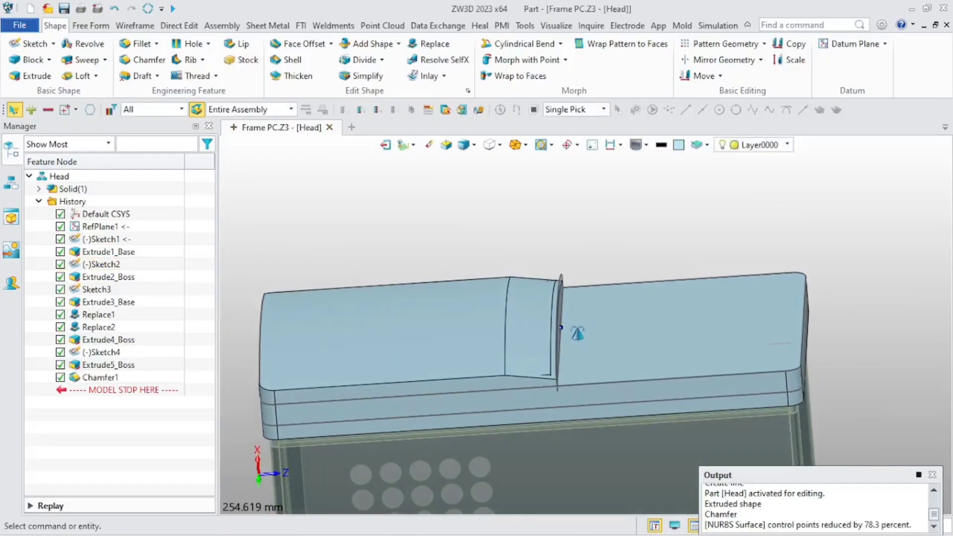
scroll(551, 375, "up", 3)
middle_click_drag(558, 376, 560, 362)
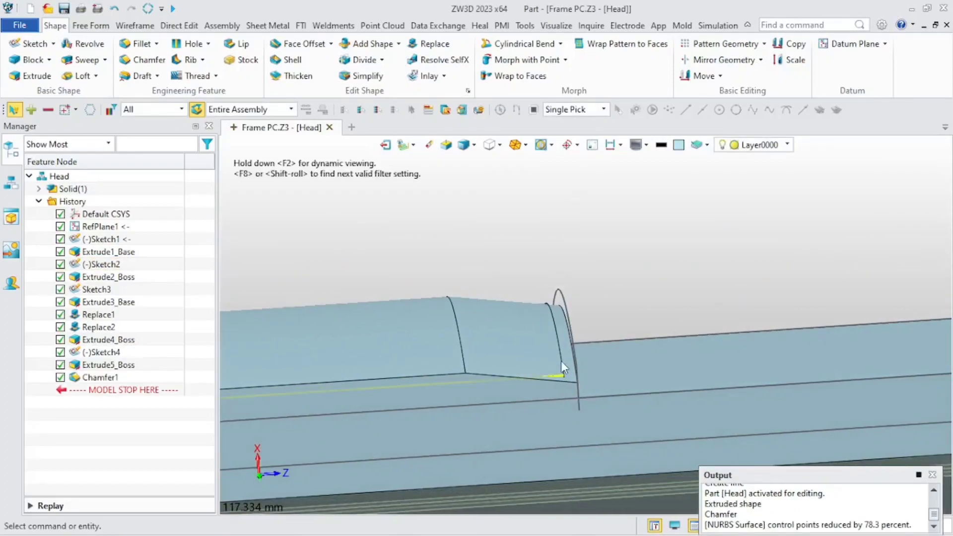
left_click(559, 365)
scroll(643, 263, "down", 5)
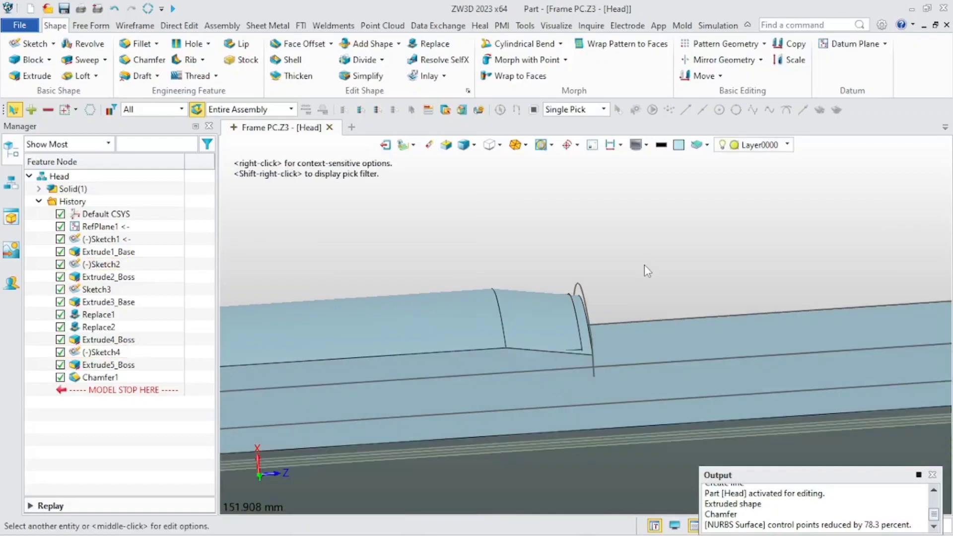
right_click_drag(634, 287, 636, 295)
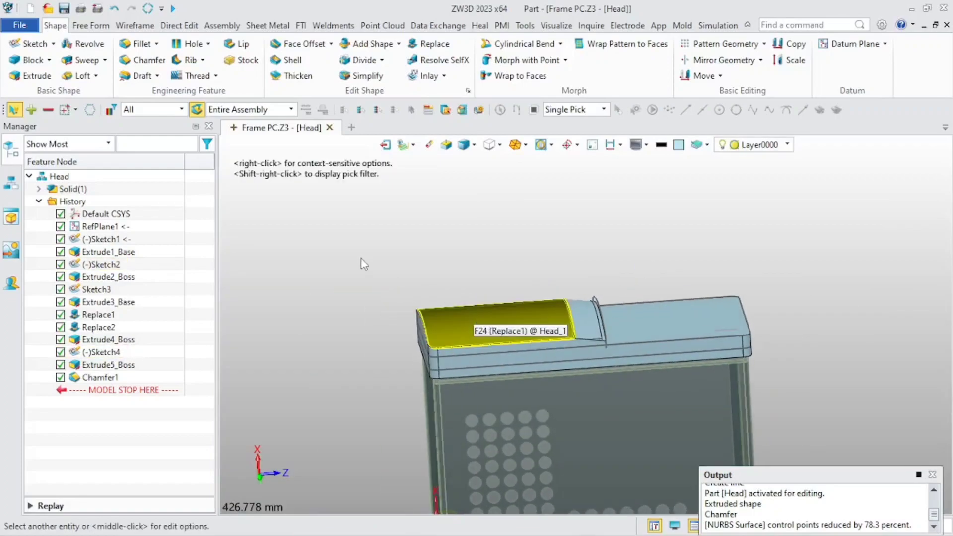
left_click(141, 44)
scroll(501, 343, "up", 1)
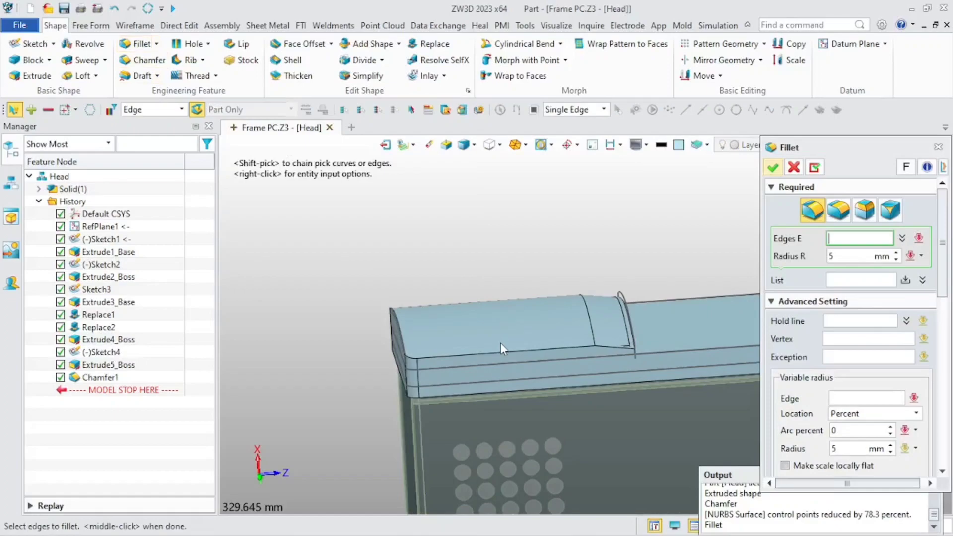
scroll(500, 344, "up", 3)
left_click(482, 373)
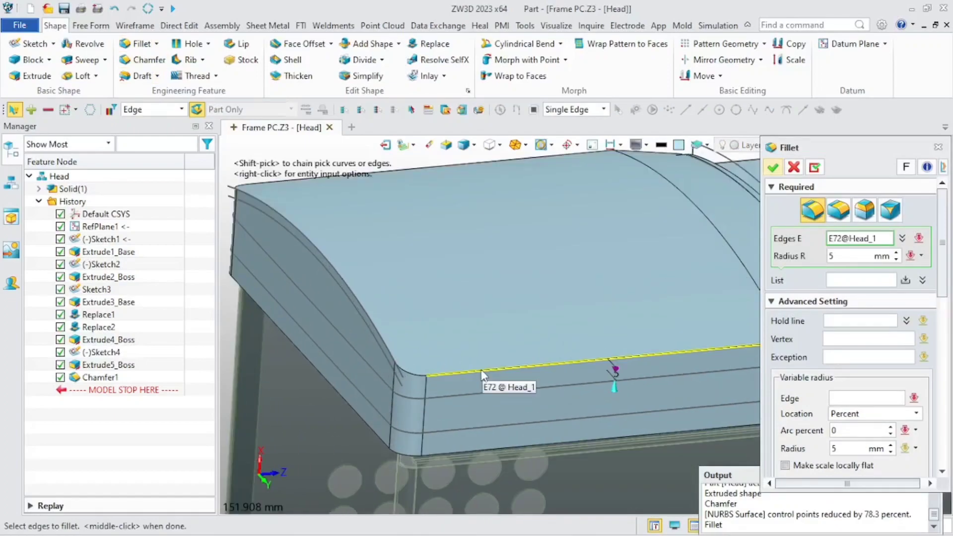
scroll(481, 369, "down", 2)
left_click(411, 371)
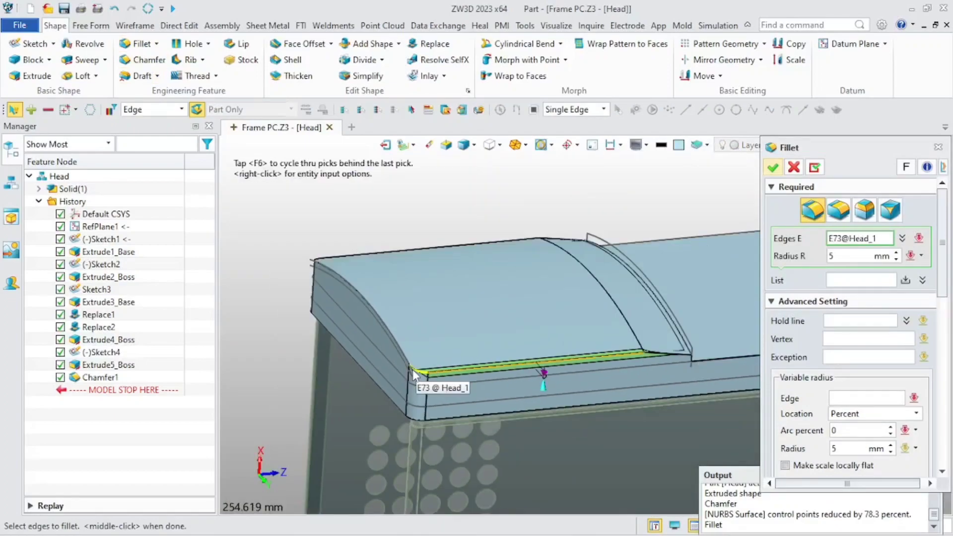
scroll(397, 352, "up", 3)
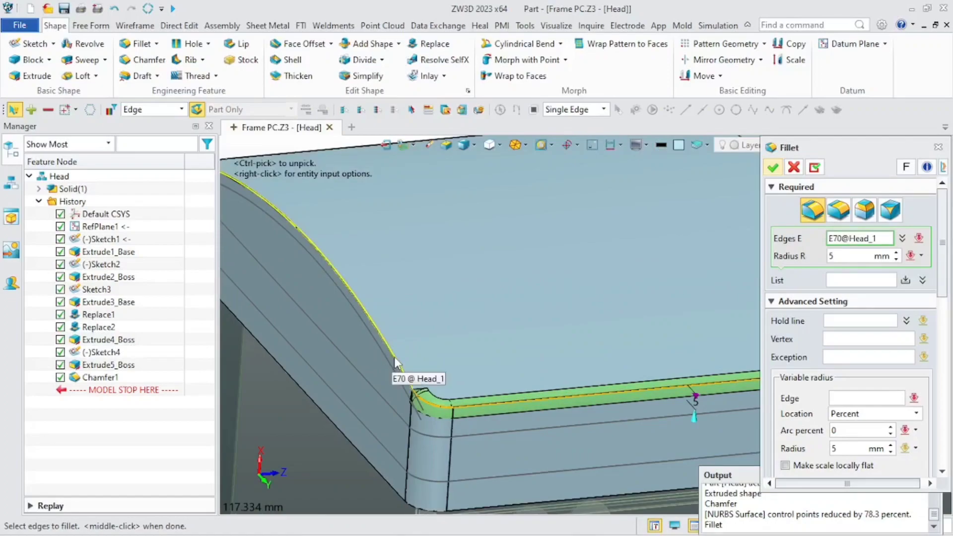
left_click(394, 357)
scroll(394, 358, "down", 3)
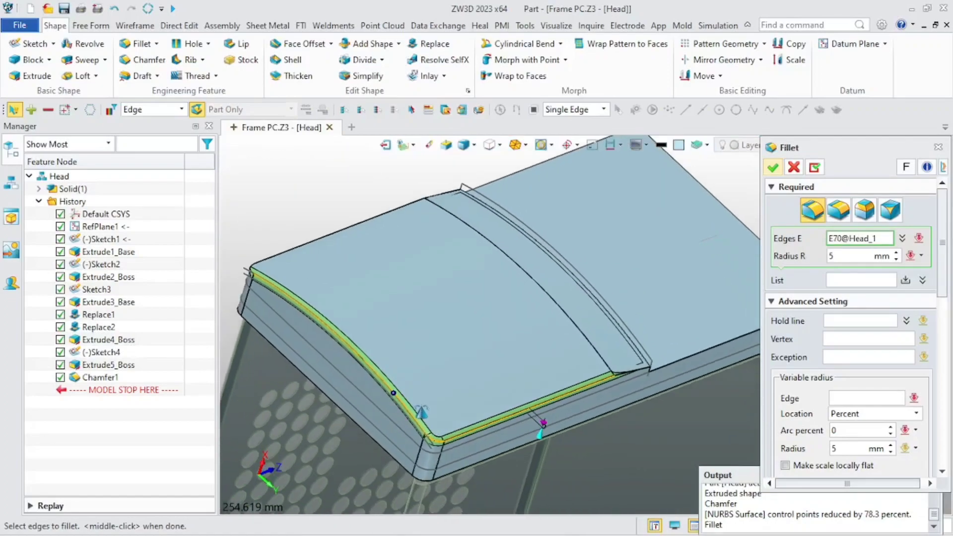
- Add the curved panel's rear corner, rear long edge and the rear edge of the chamfered face to the fillet selection
scroll(255, 266, "up", 3)
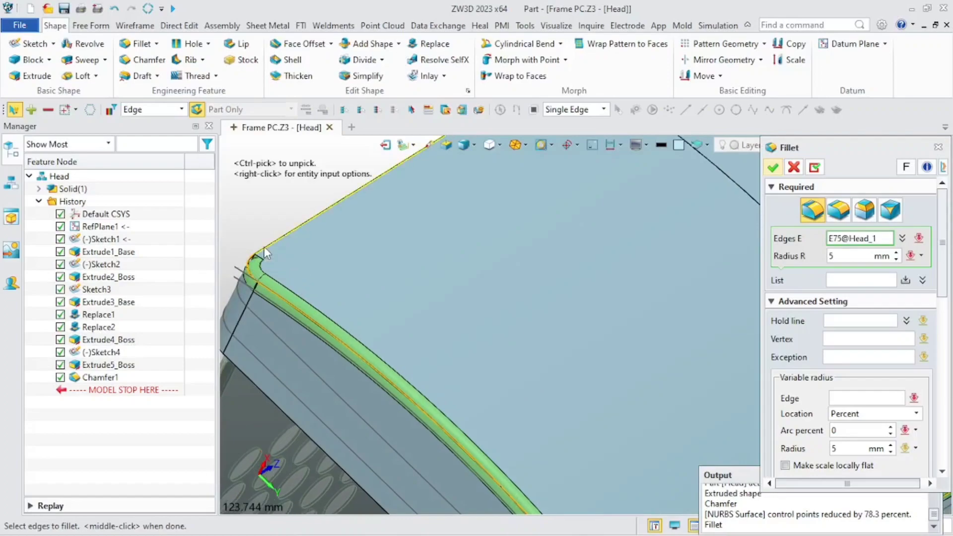
scroll(340, 243, "down", 2)
middle_click_drag(340, 243, 329, 227)
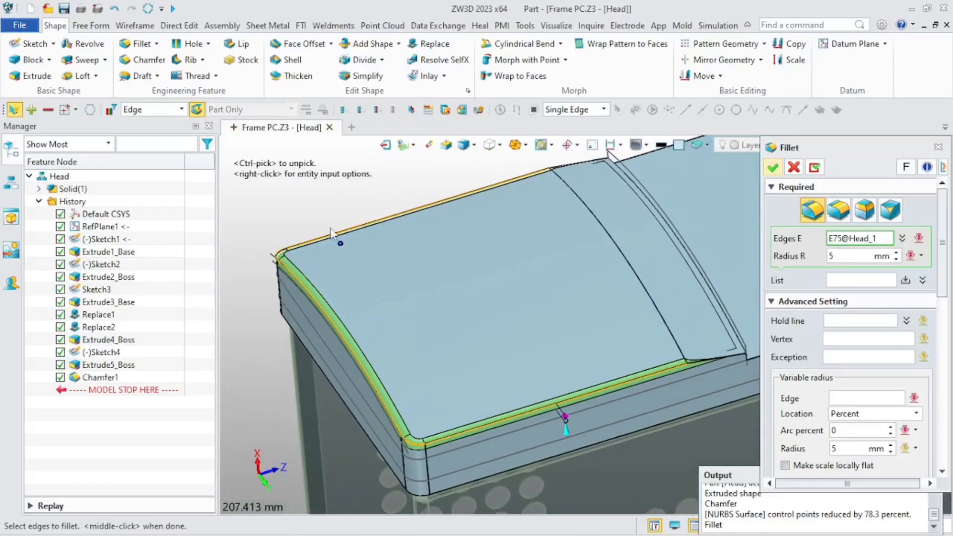
scroll(491, 236, "up", 3)
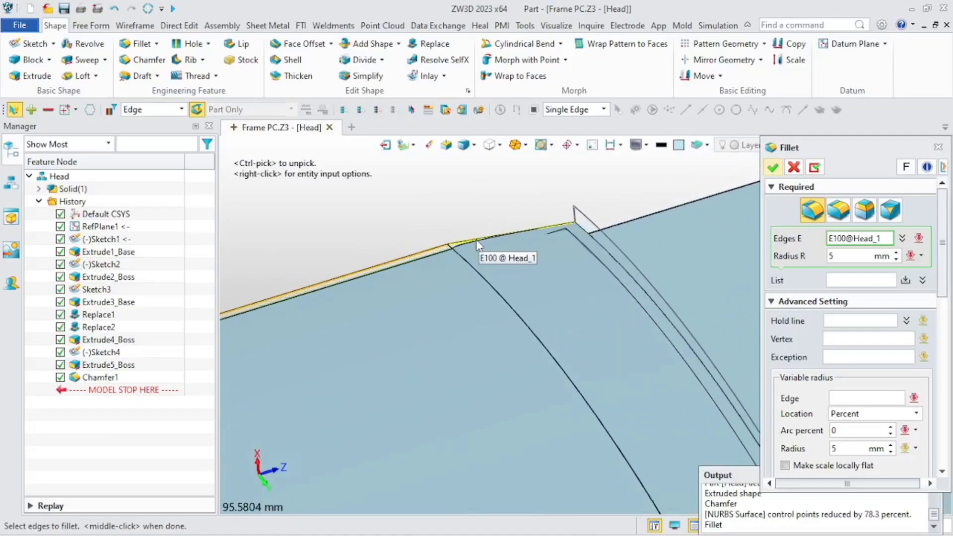
left_click(475, 239)
scroll(494, 236, "down", 1)
middle_click_drag(493, 239, 512, 268)
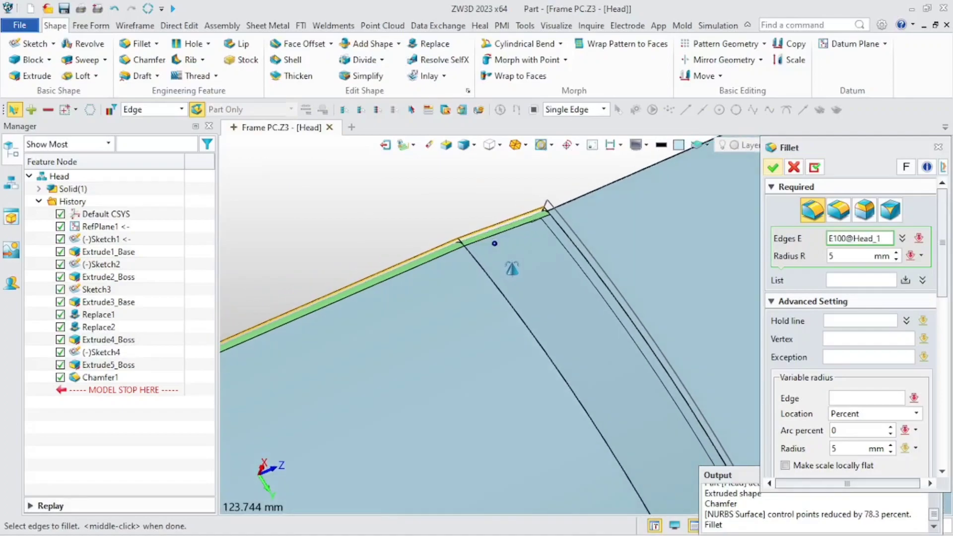
right_click_drag(512, 268, 515, 267)
scroll(517, 269, "down", 4)
scroll(521, 328, "down", 1)
right_click_drag(521, 337, 490, 332)
scroll(590, 379, "up", 4)
- Add the front edge of the chamfered face to the selection and apply the 5 mm fillet
left_click(572, 390)
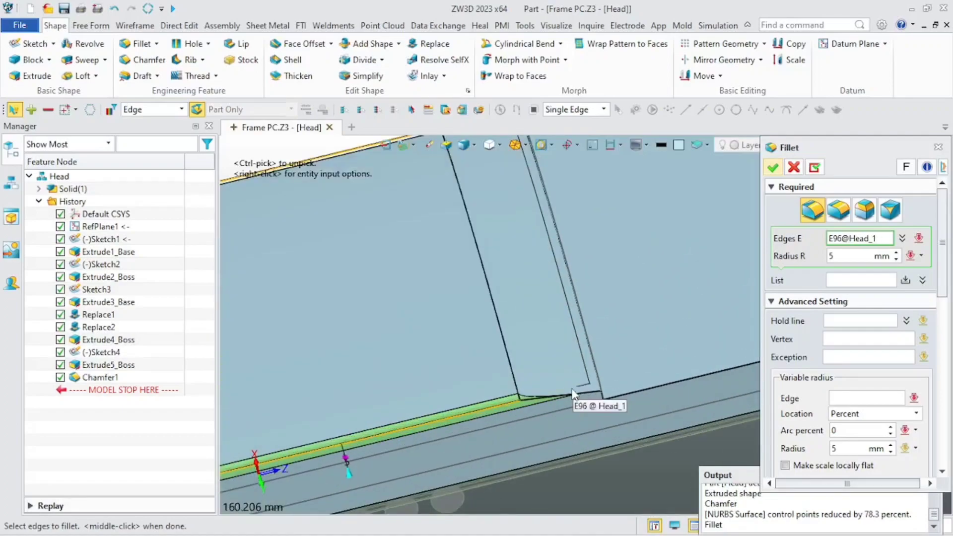
left_click(573, 392)
scroll(566, 403, "up", 3)
left_click(566, 397)
scroll(567, 392, "down", 3)
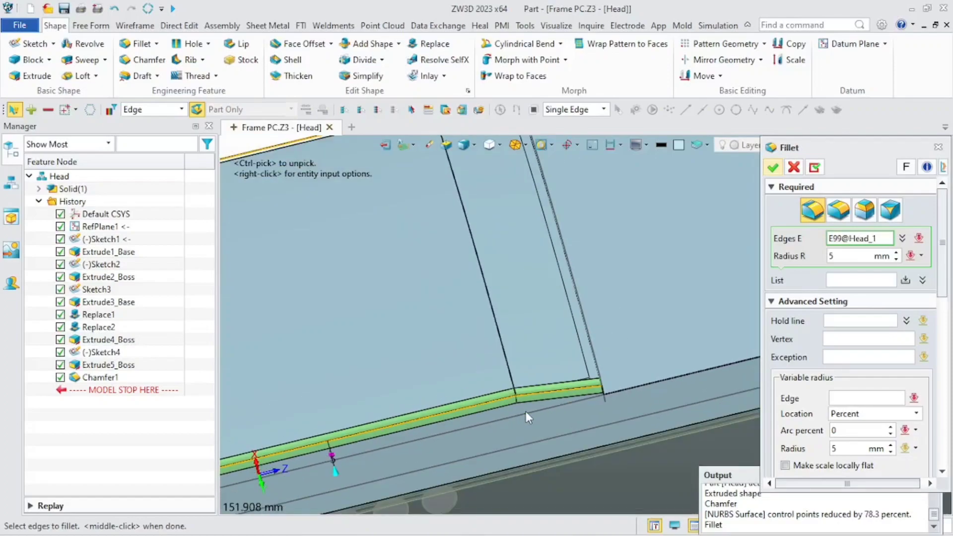
right_click_drag(526, 412, 503, 381)
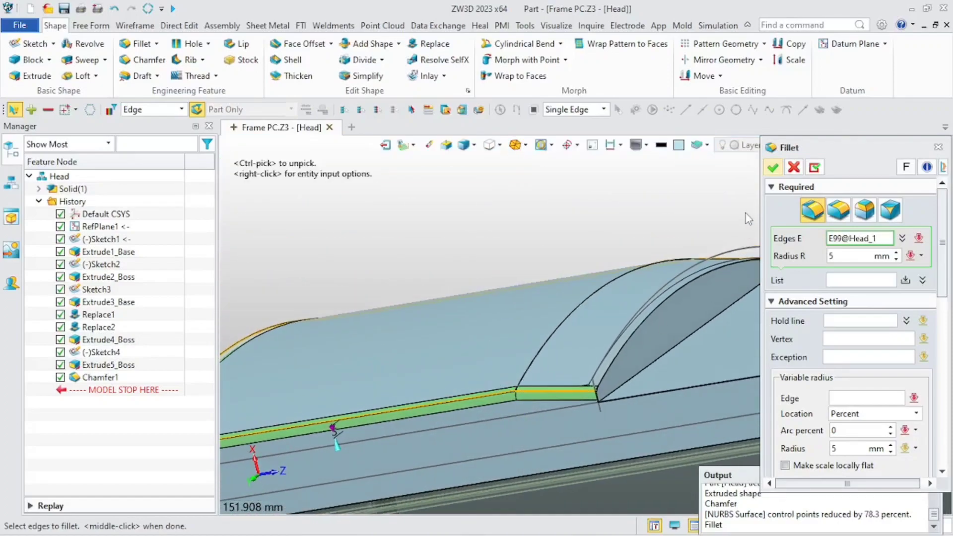
left_click(773, 169)
- Fillet the flat panel's outer top edges, front, end and rear including both rounded corners, with a 5 mm radius
scroll(612, 311, "down", 4)
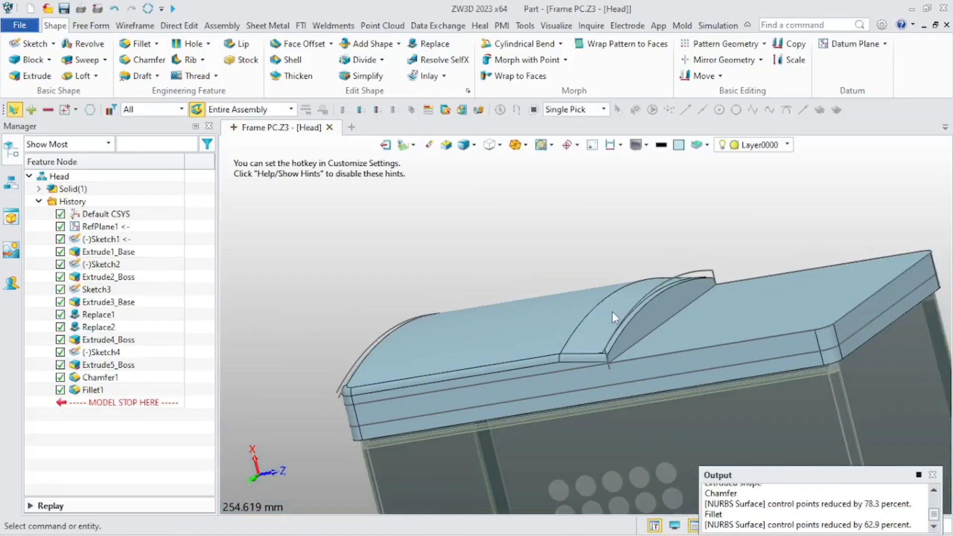
scroll(564, 361, "up", 2)
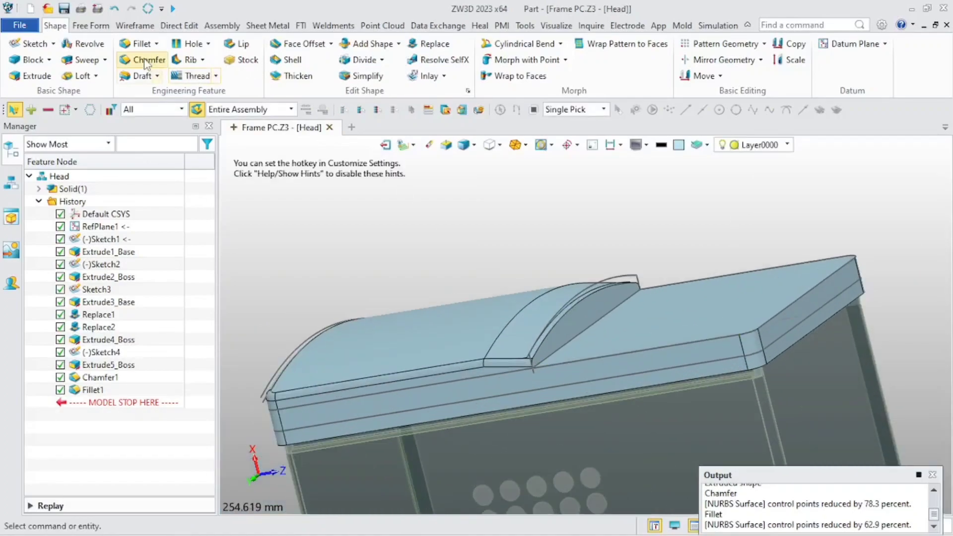
left_click(141, 48)
scroll(650, 384, "up", 3)
left_click(570, 371)
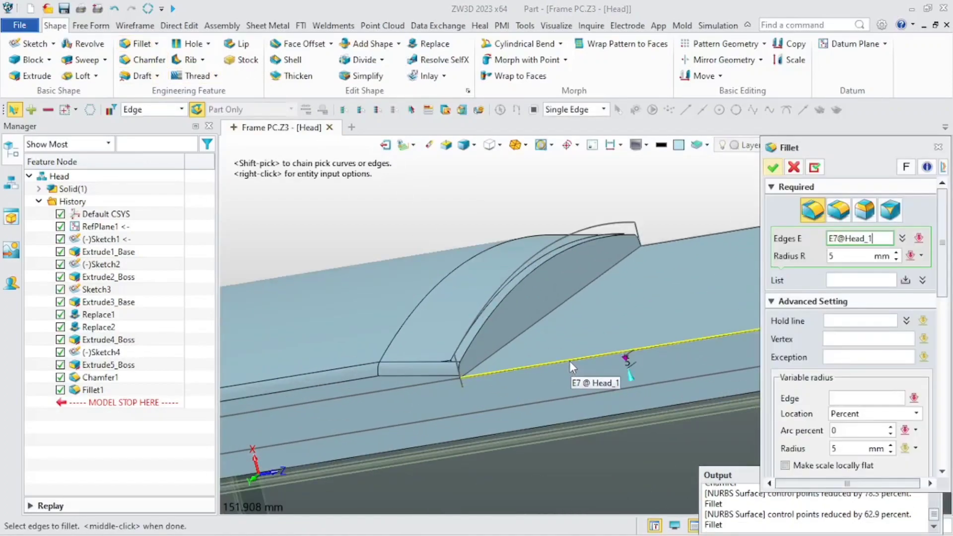
scroll(573, 358, "down", 3)
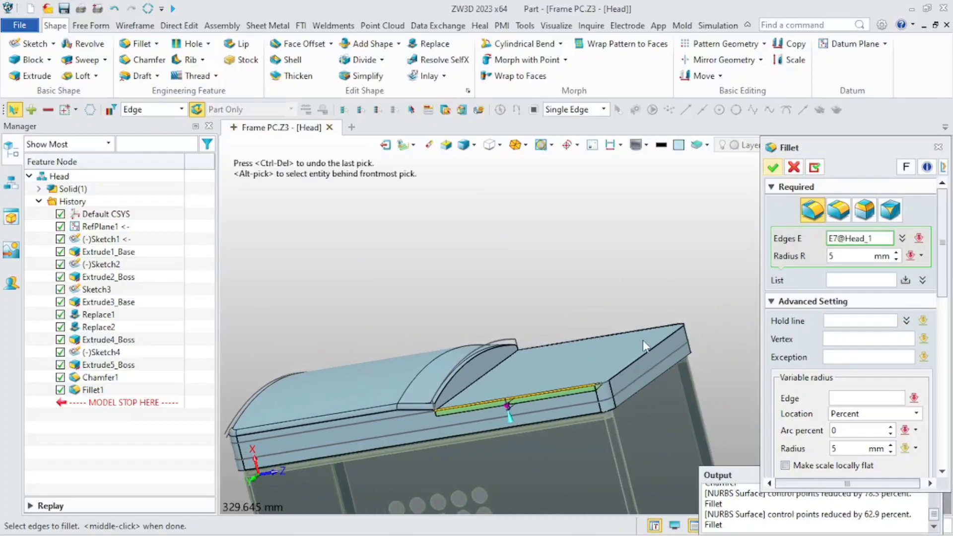
scroll(597, 373, "up", 5)
left_click(610, 380)
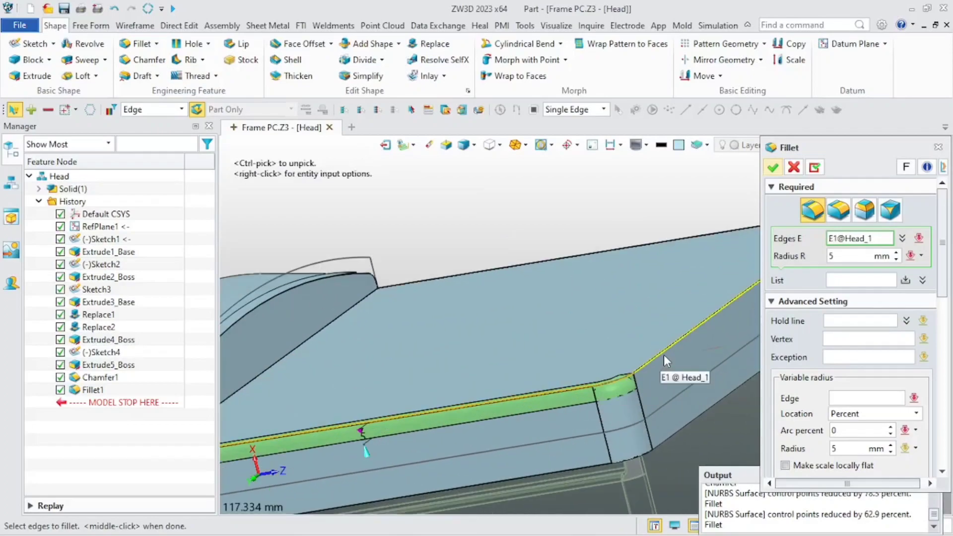
left_click(663, 356)
scroll(687, 337, "down", 2)
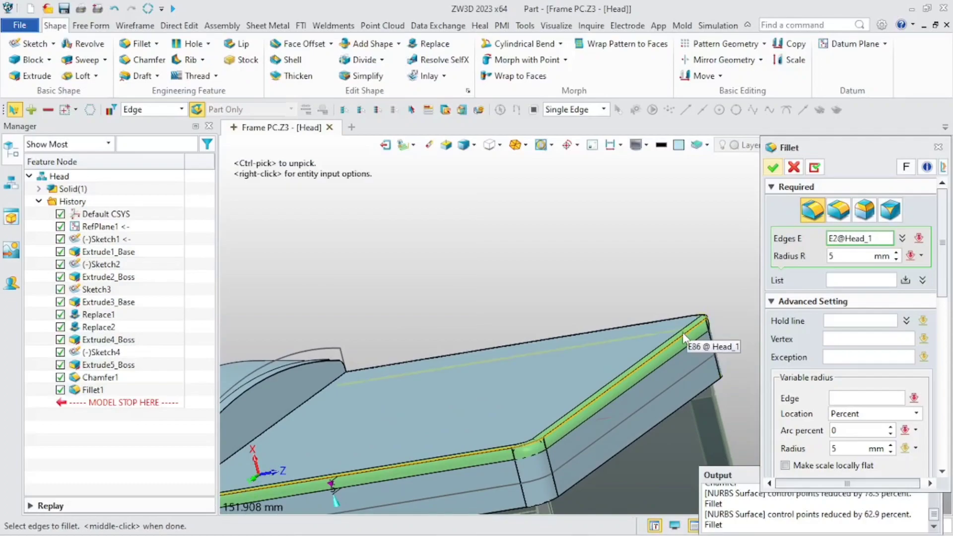
right_click_drag(708, 323, 695, 303)
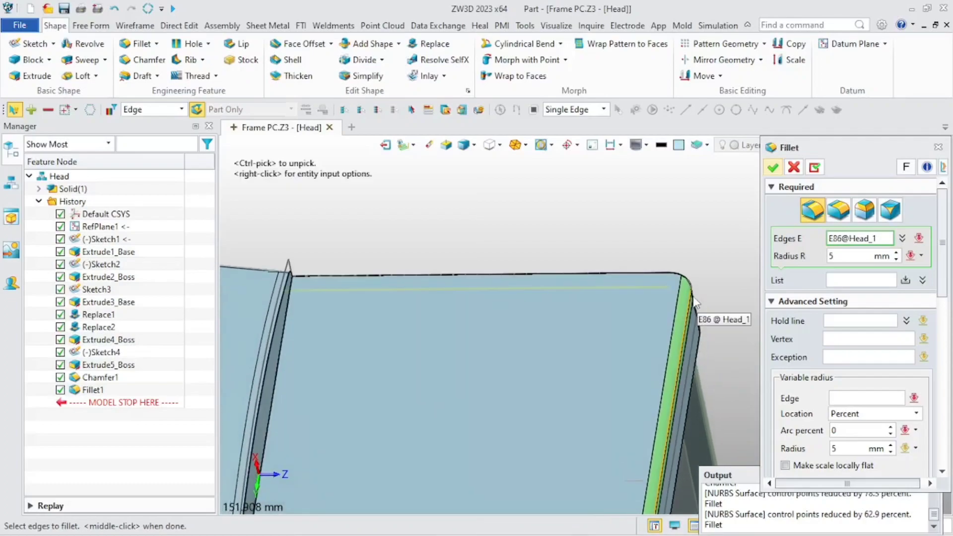
left_click(658, 273)
scroll(592, 308, "down", 3)
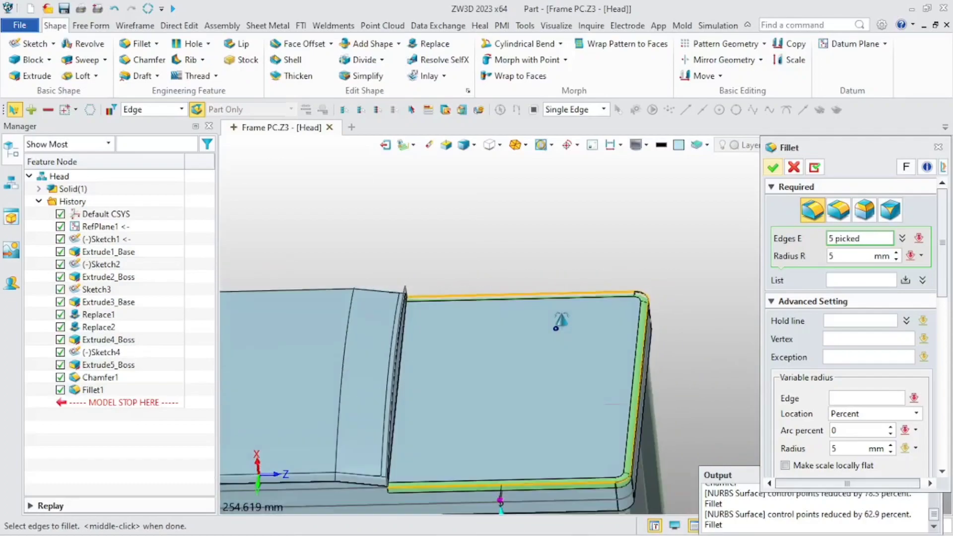
left_click(772, 168)
- Create a datum plane at the centre of the curved top face and open a new sketch on it
scroll(571, 329, "down", 3)
scroll(553, 378, "up", 1)
middle_click_drag(553, 378, 564, 393)
scroll(475, 373, "up", 4)
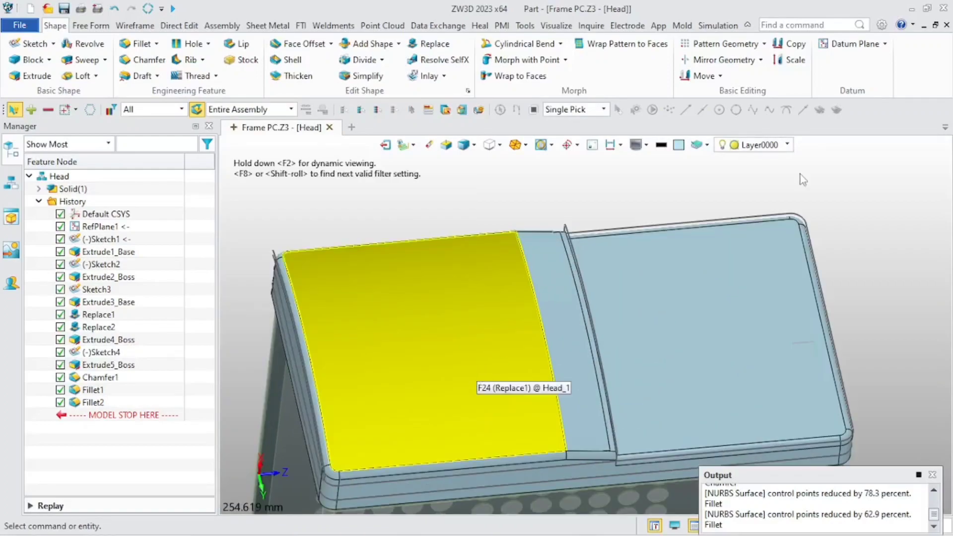
left_click(852, 50)
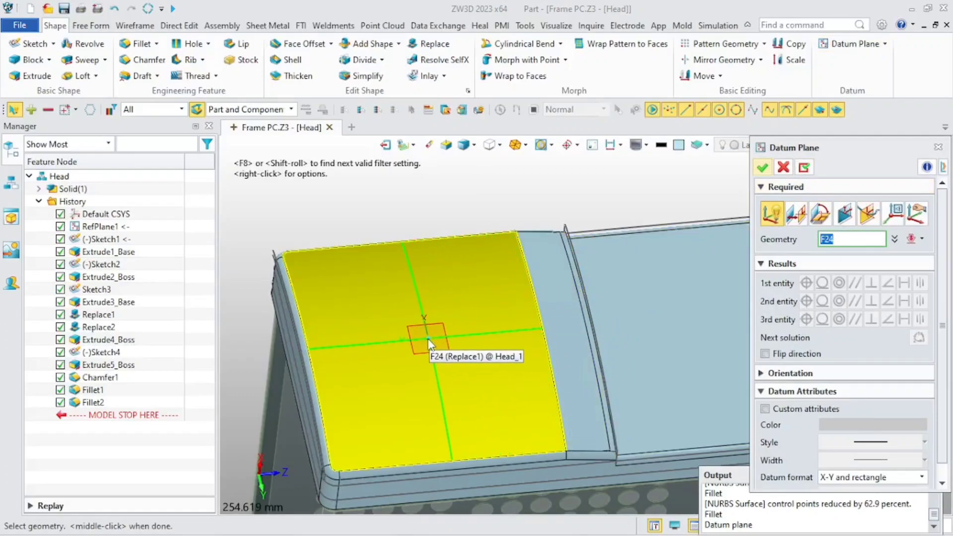
left_click(427, 336)
left_click(763, 167)
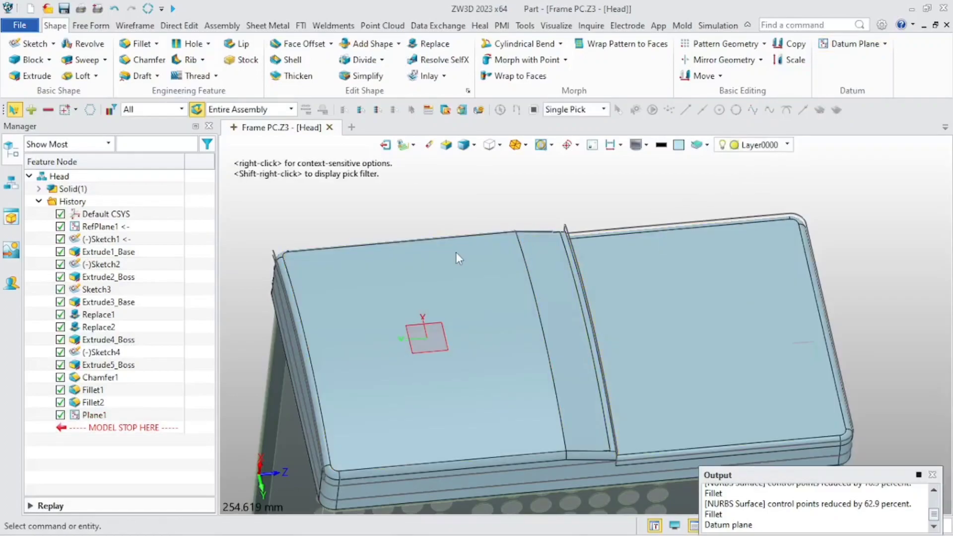
left_click(33, 44)
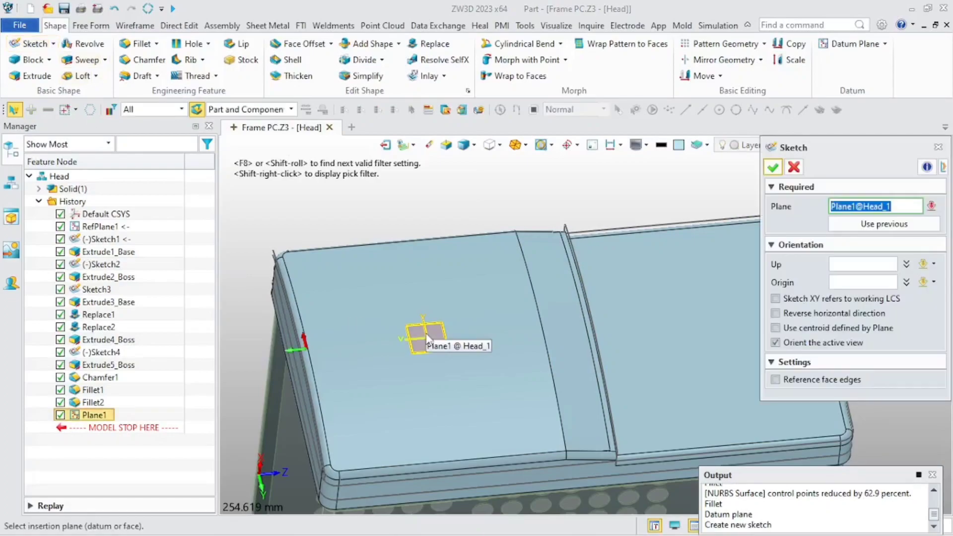
left_click(772, 167)
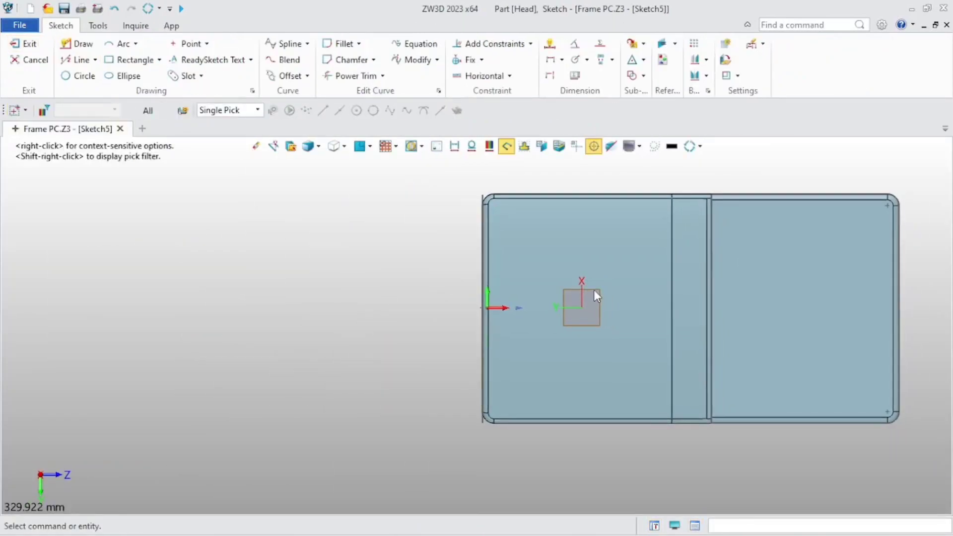
- Leave the current sketch and create a new one on the datum plane, with the up direction set to 0,0,1
left_click(23, 44)
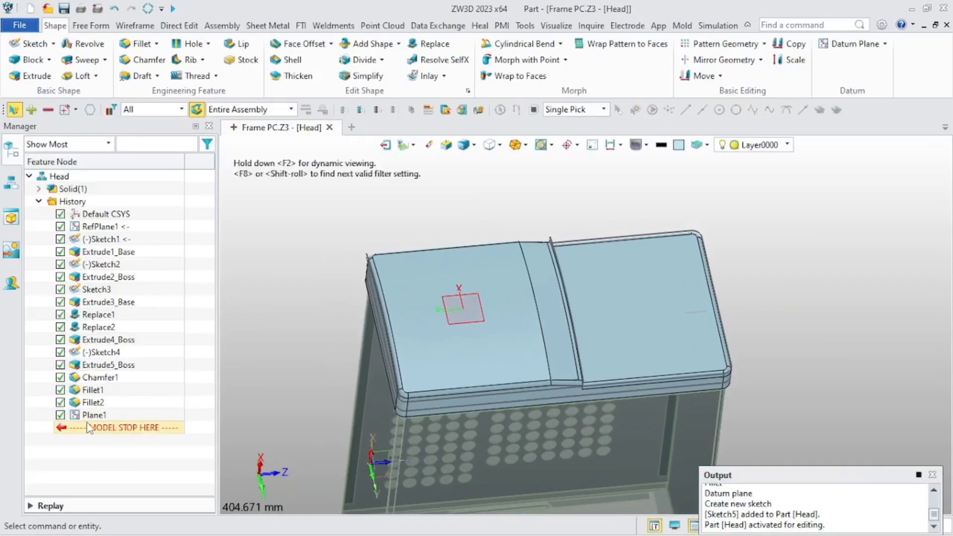
left_click(30, 43)
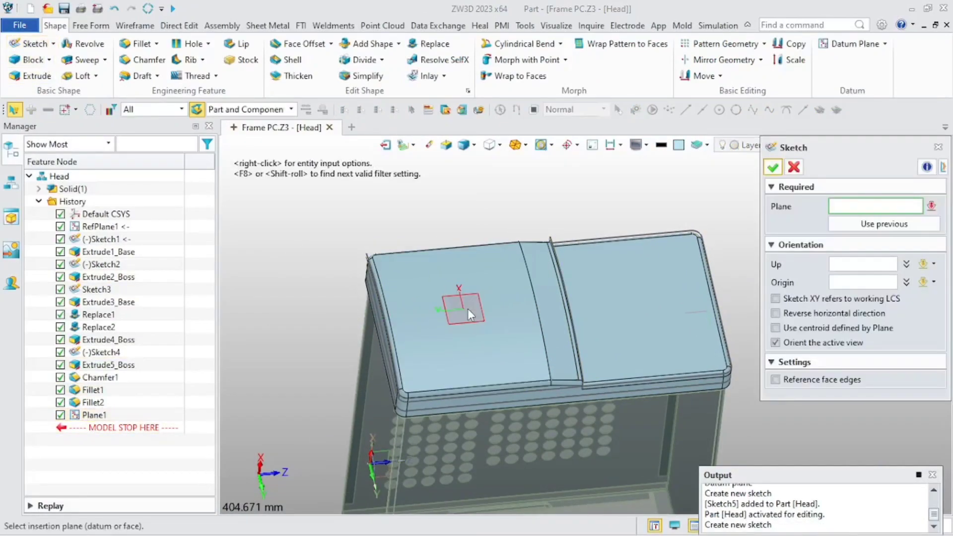
left_click(458, 321)
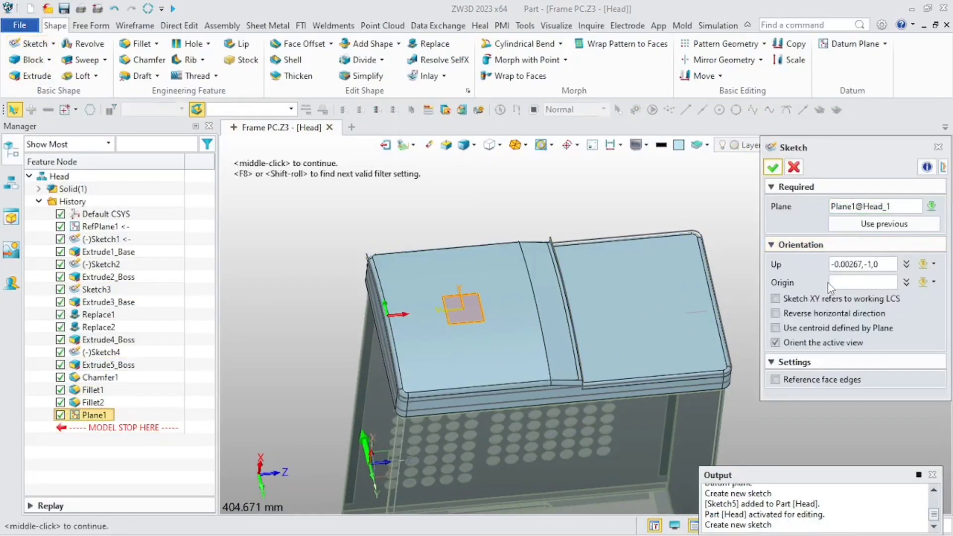
left_click(843, 282)
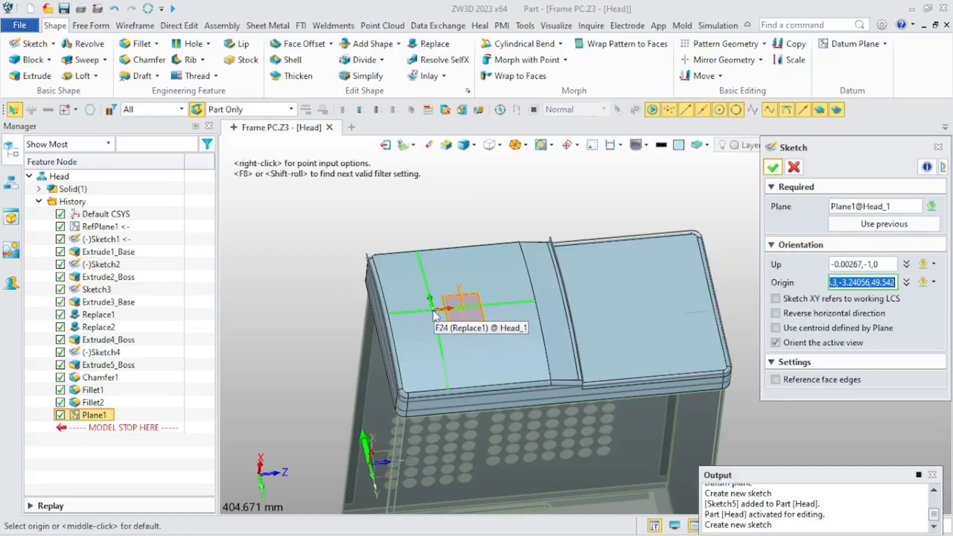
left_click(892, 267)
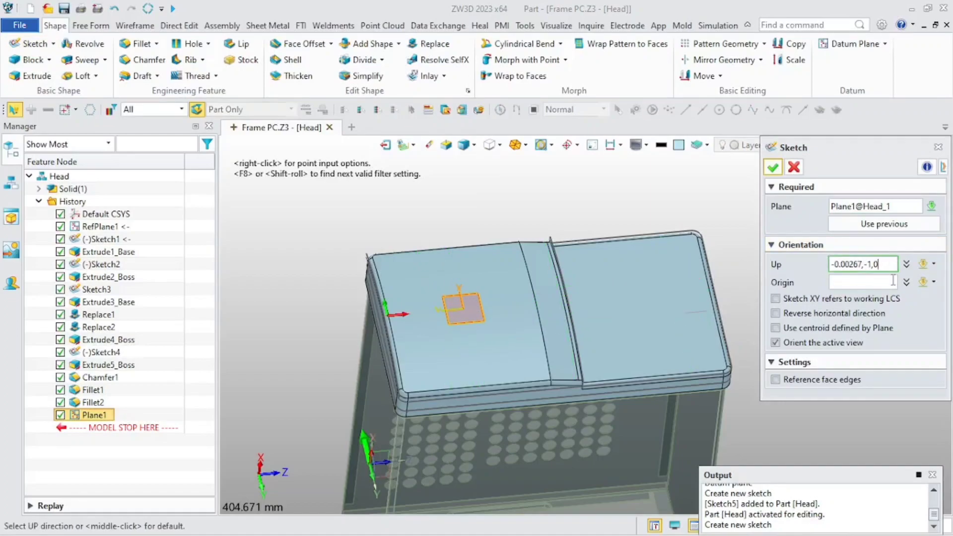
left_click(934, 264)
left_click(876, 307)
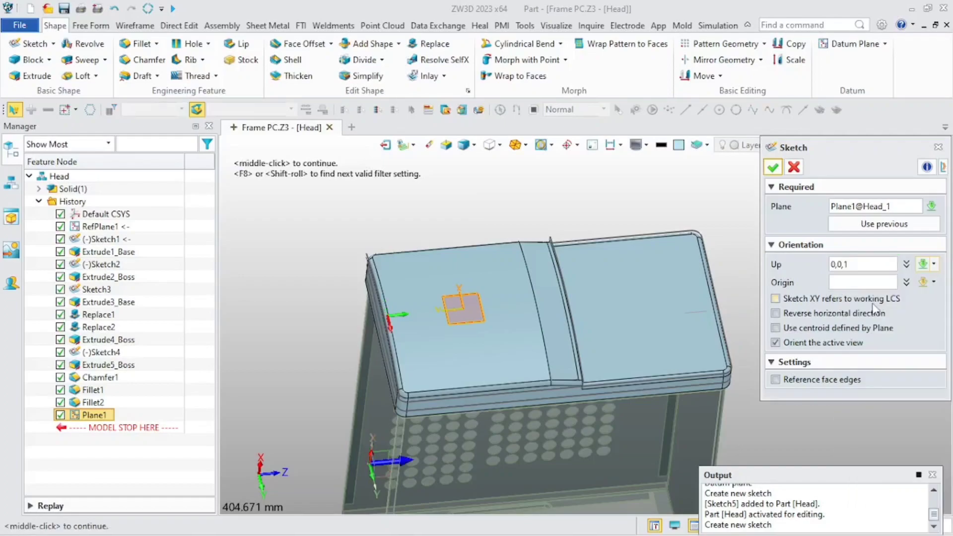
left_click(772, 167)
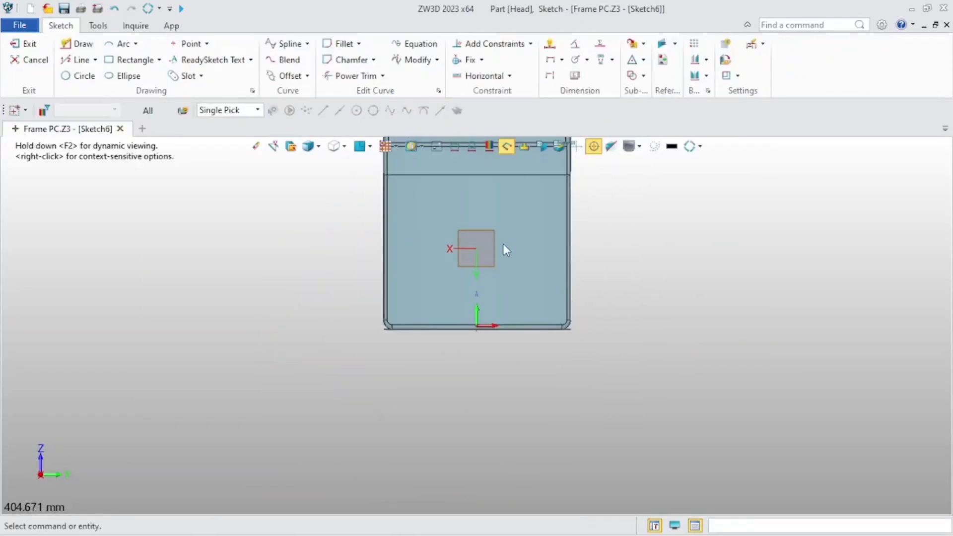
- Insert the ready-sketch text "DELL" near the datum plane on the curved top face
scroll(485, 274, "up", 3)
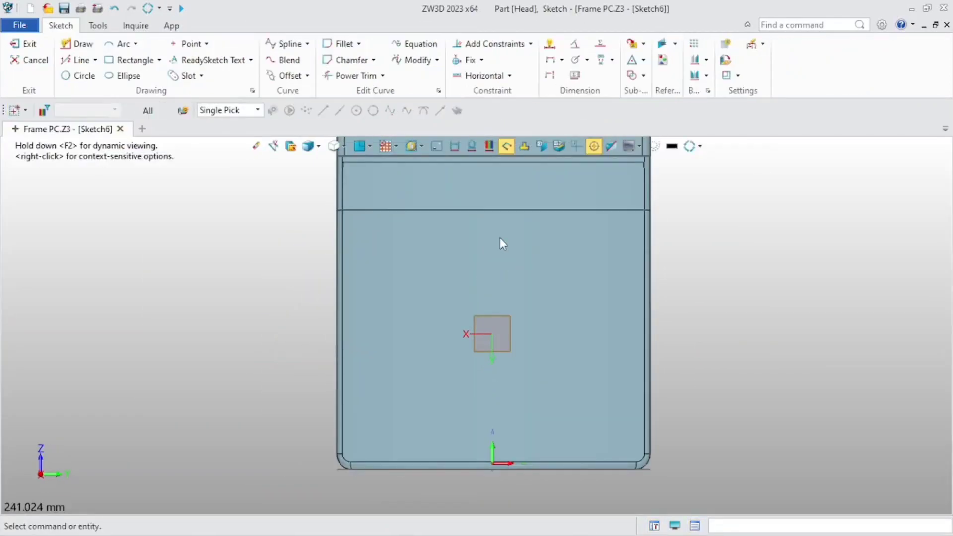
middle_click_drag(499, 237, 449, 237)
scroll(449, 237, "up", 2)
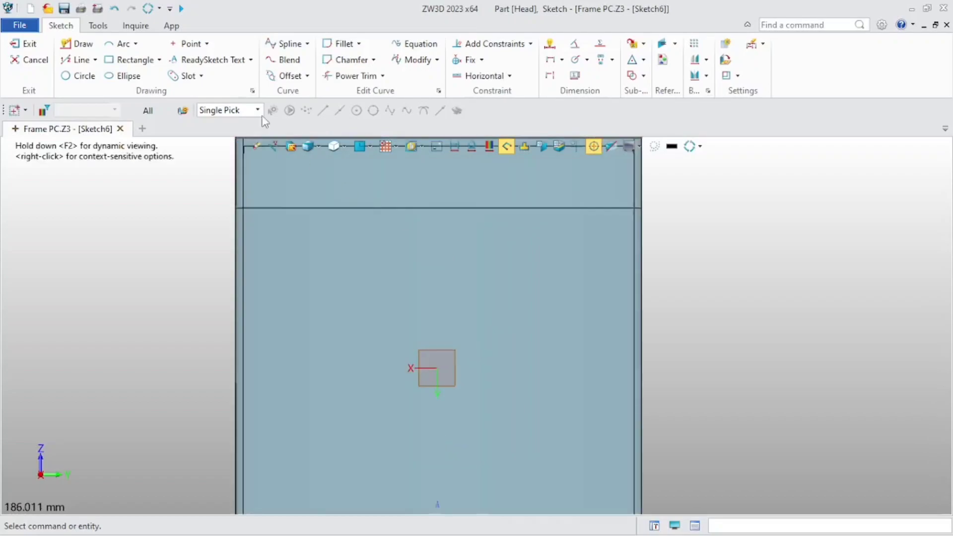
left_click(207, 59)
middle_click_drag(376, 329, 362, 281)
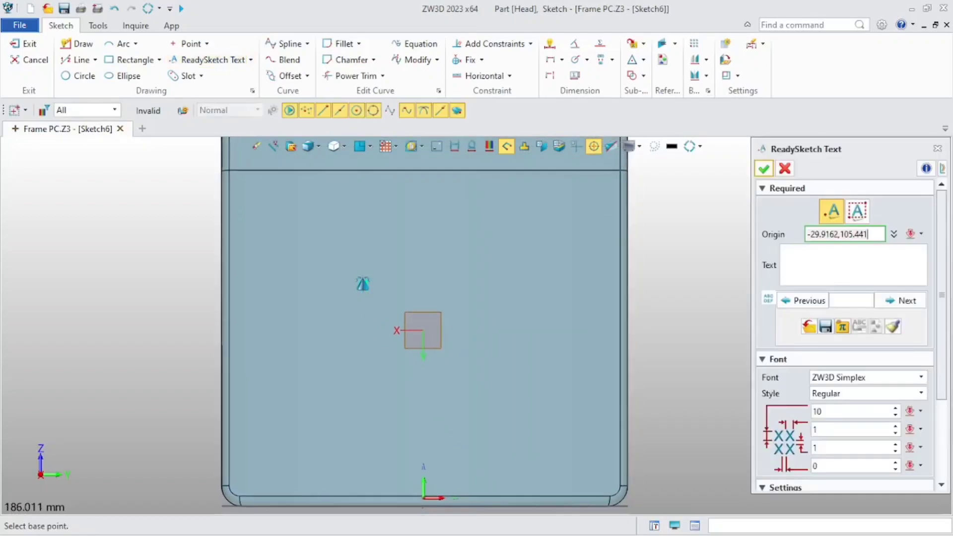
left_click(357, 346)
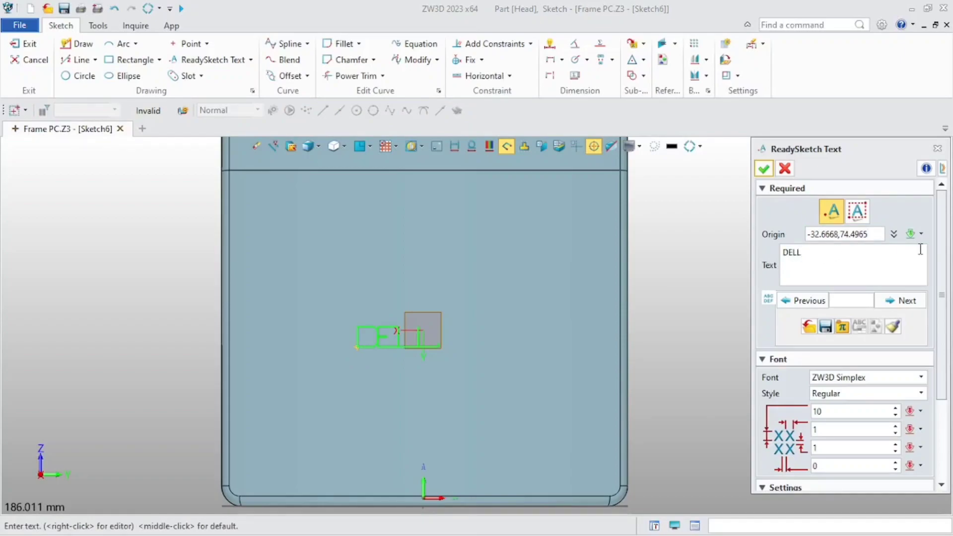
- Set the DELL text's font spacing to 0.4 and its font to Arial
scroll(893, 298, "down", 3)
left_click(881, 381)
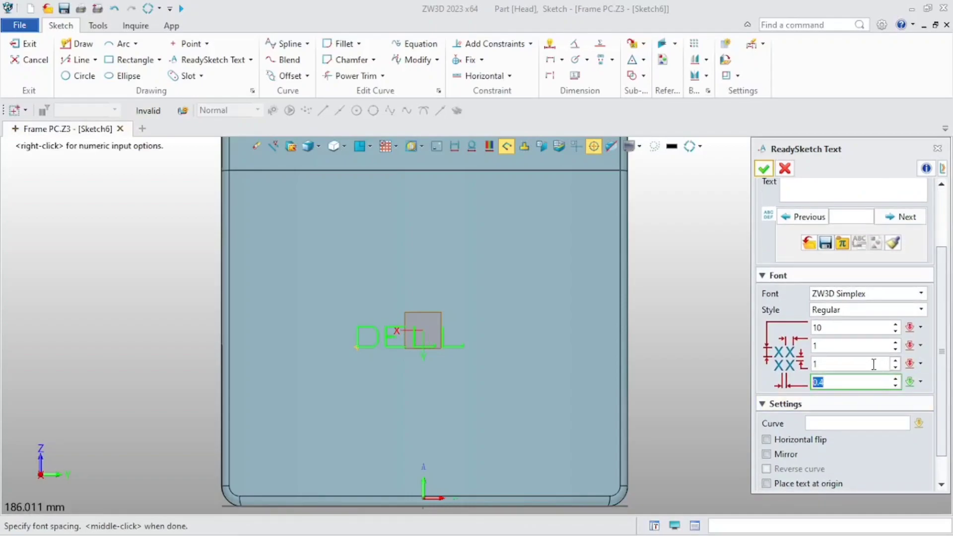
left_click(873, 364)
scroll(949, 357, "down", 1)
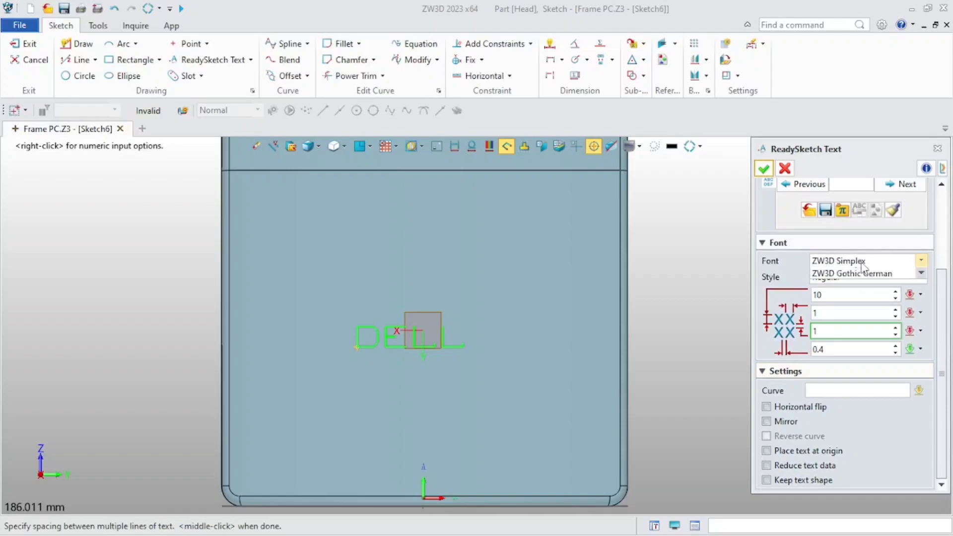
left_click(866, 260)
scroll(854, 318, "down", 1)
left_click(724, 156)
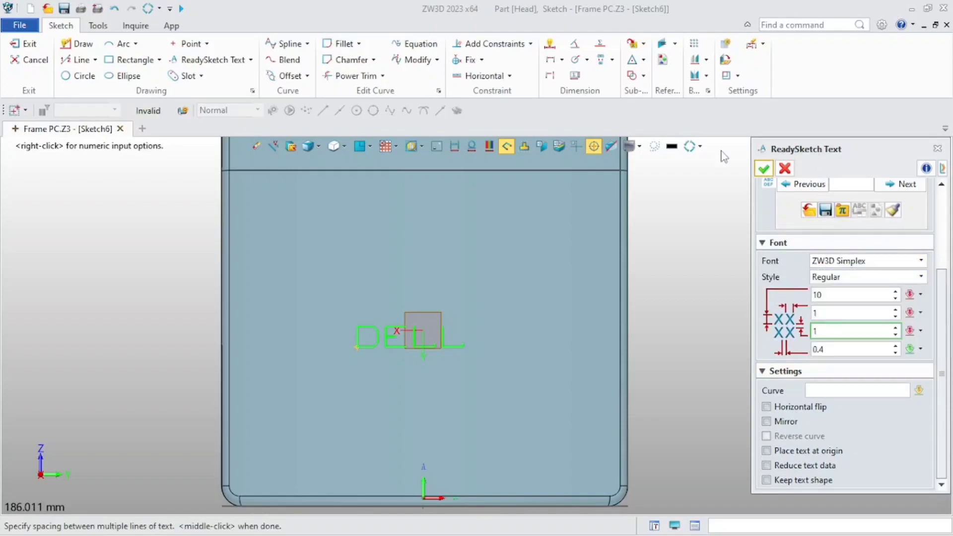
left_click_drag(782, 156, 682, 146)
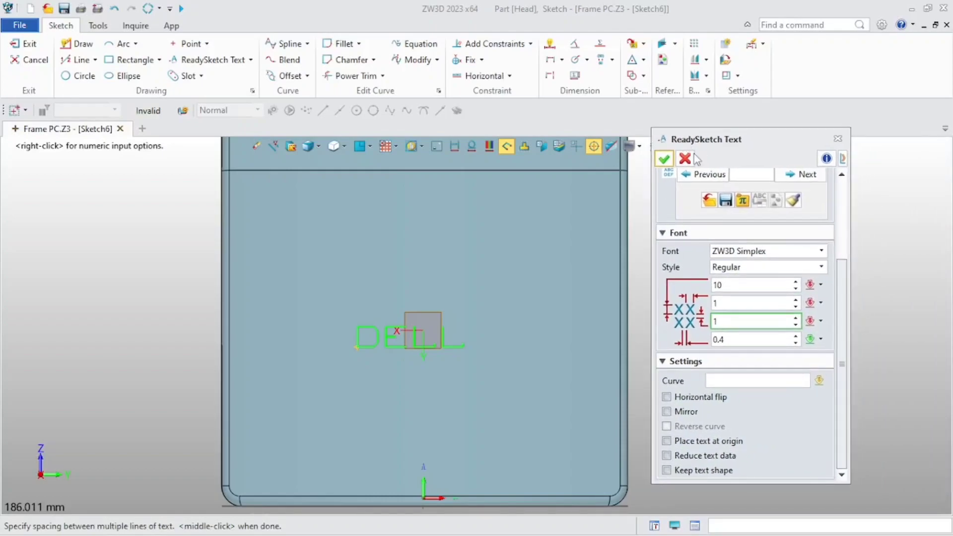
left_click(804, 254)
left_click_drag(874, 278, 876, 303)
left_click(734, 263)
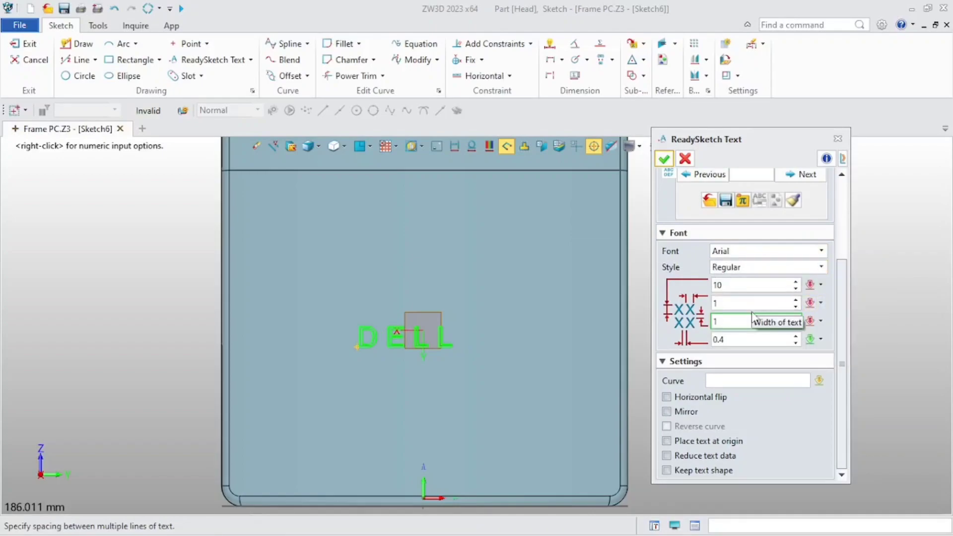
- Increase the DELL text's size to 16
left_click(759, 287)
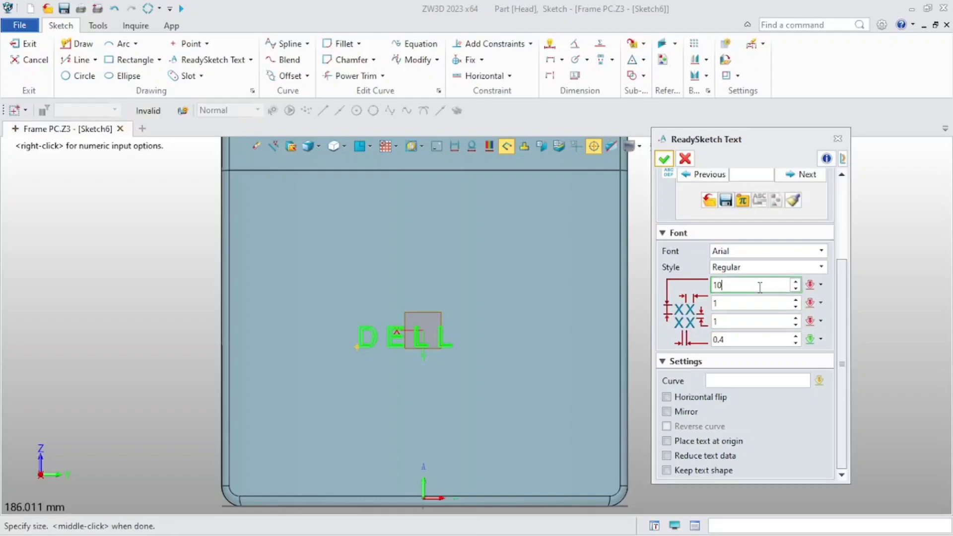
left_click(796, 283)
left_click(796, 283)
left_click(795, 283)
left_click(796, 283)
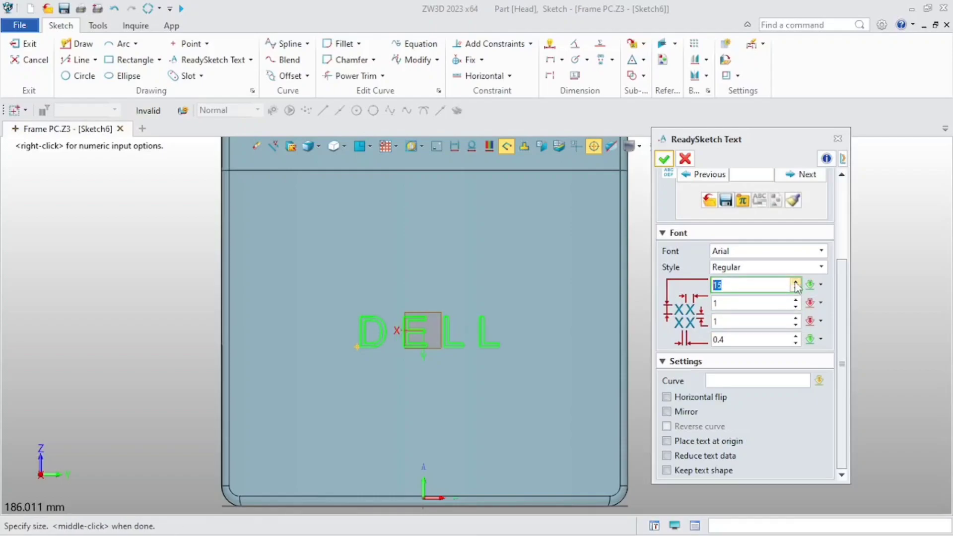
- Reposition the DELL text's origin at about -39.9, 80.7, apply the text and exit the sketch
left_click_drag(839, 296, 848, 224)
left_click(770, 223)
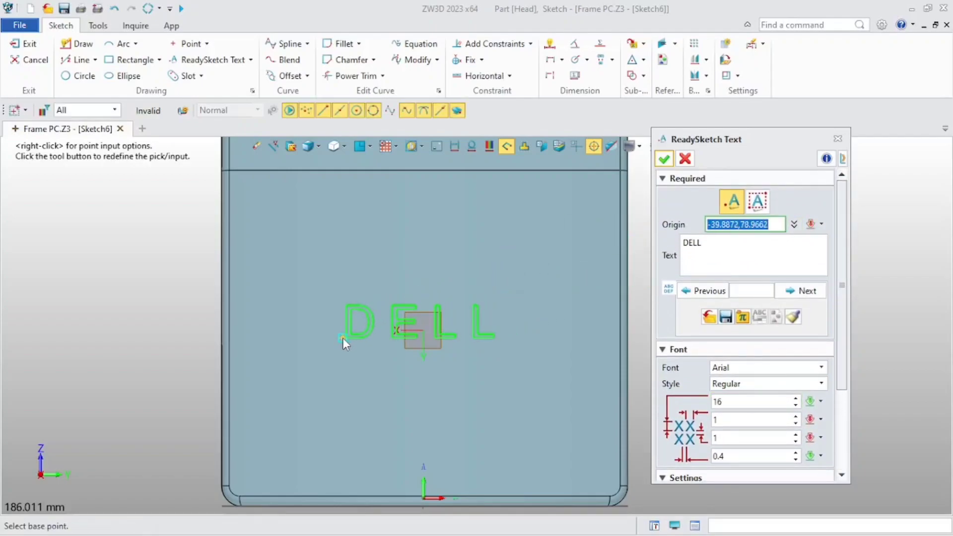
left_click(343, 333)
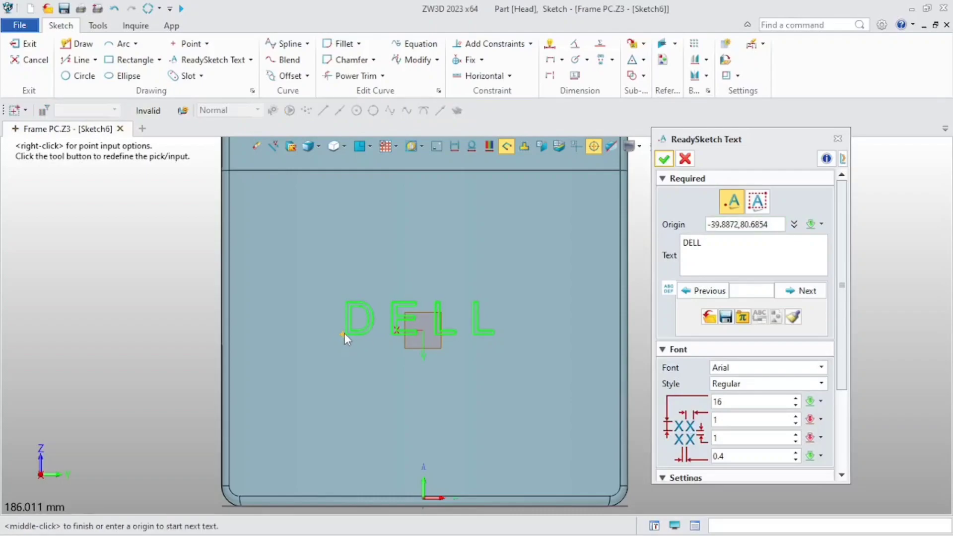
left_click(664, 159)
scroll(389, 275, "up", 4)
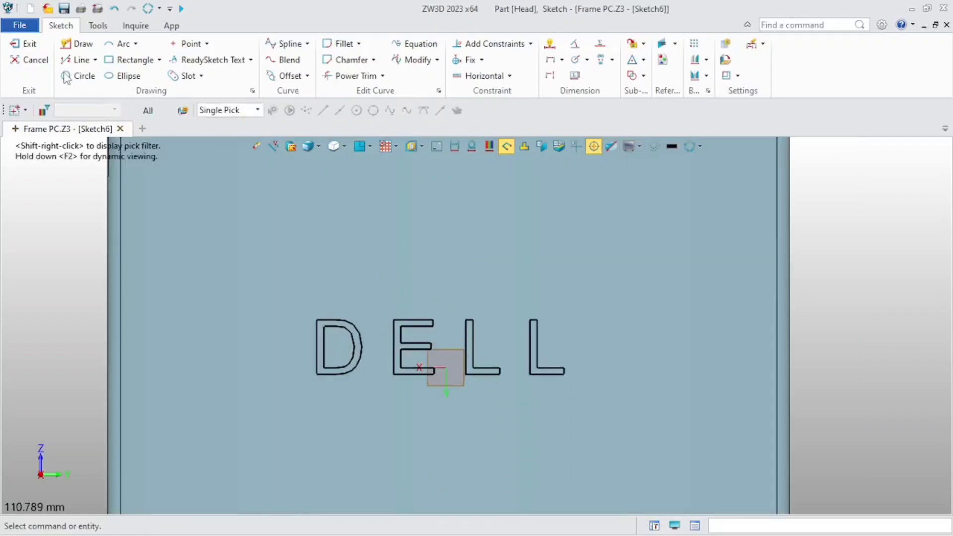
left_click(25, 44)
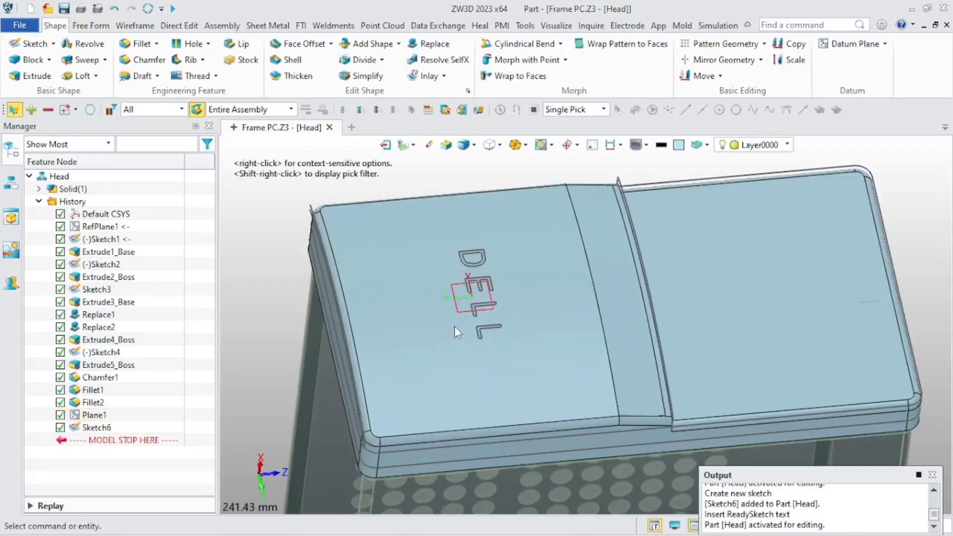
- Try to inlay the DELL sketch on the curved top face with a 2 mm offset and in-place projection
left_click(429, 75)
scroll(497, 248, "up", 2)
left_click(500, 294)
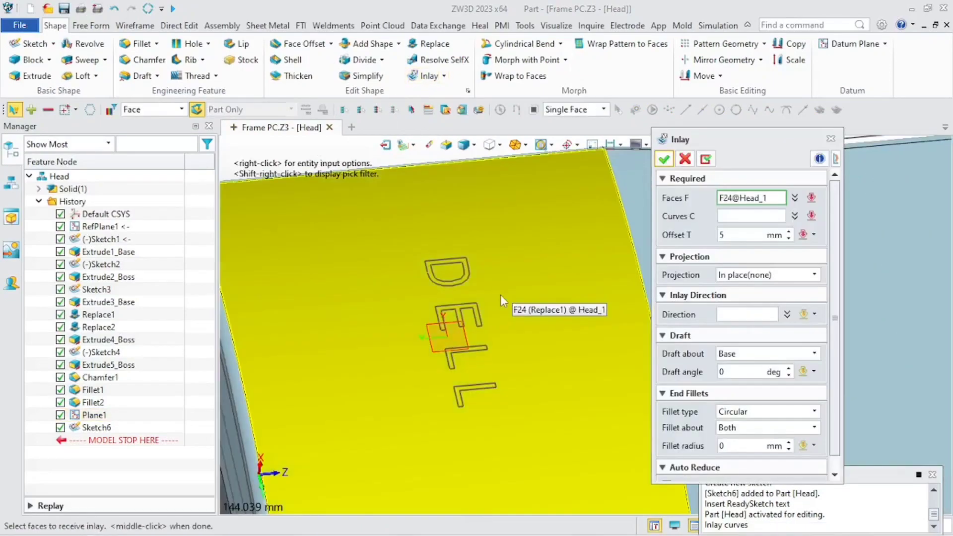
left_click(499, 293)
middle_click(603, 239)
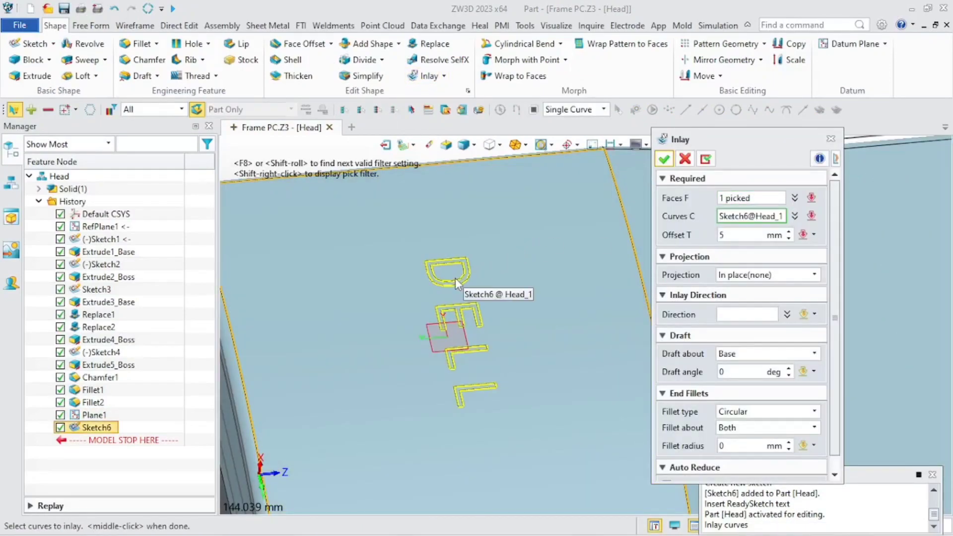
left_click(455, 278)
left_click(783, 233)
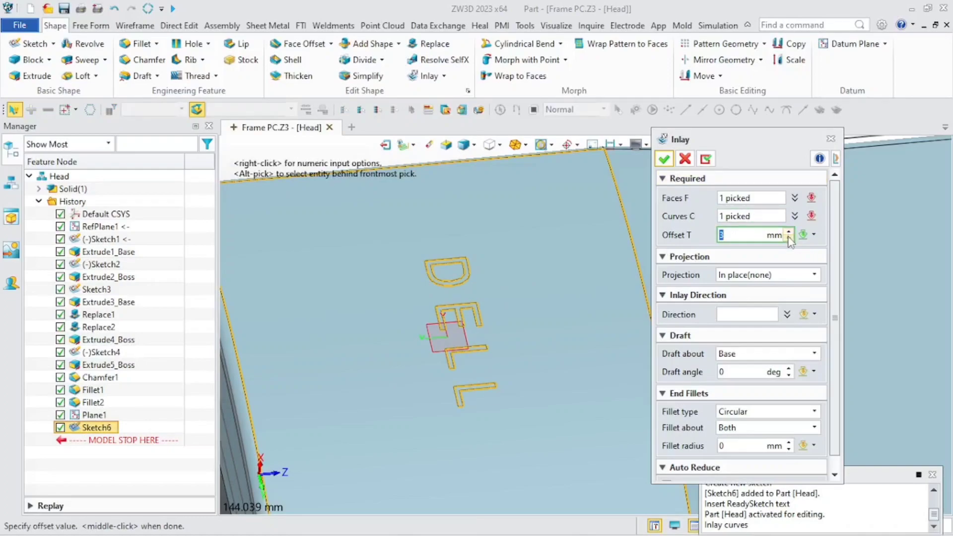
left_click(663, 159)
scroll(546, 268, "down", 3)
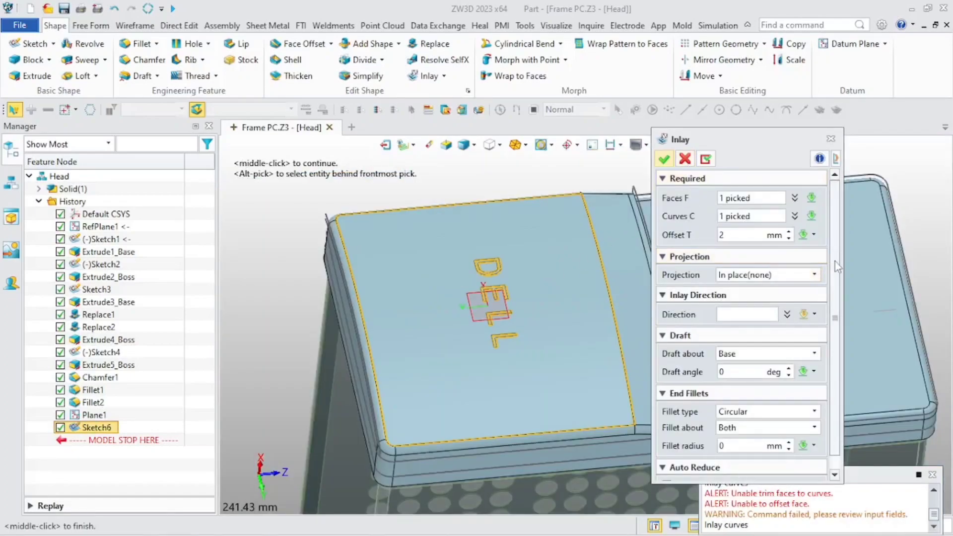
- Change the inlay's projection to Face normal and apply the inlay
left_click_drag(835, 261, 835, 267)
left_click(815, 269)
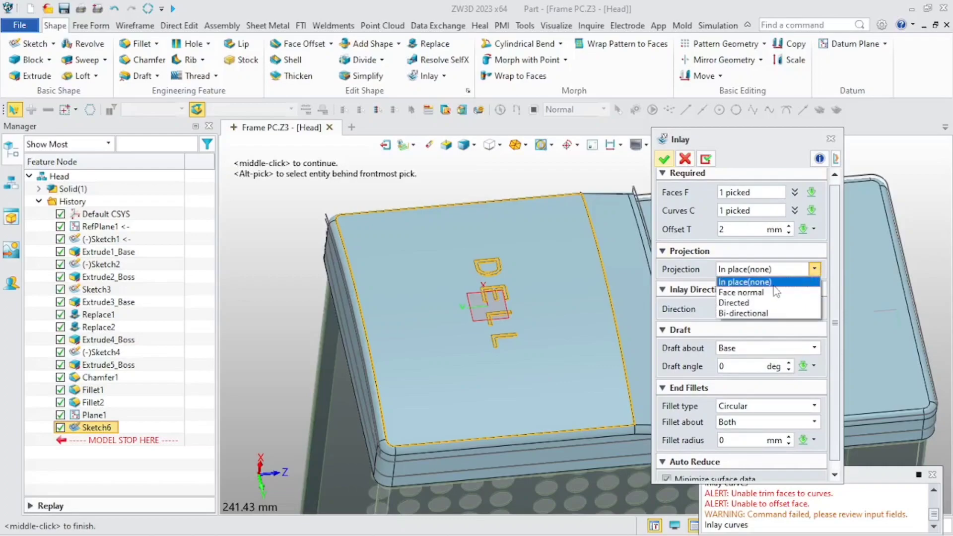
left_click(774, 292)
left_click(665, 159)
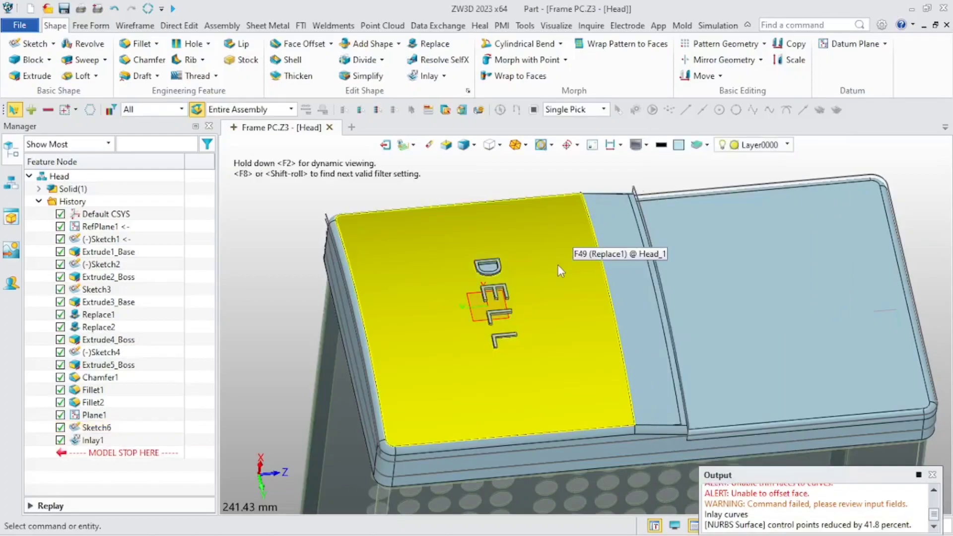
scroll(556, 293, "up", 2)
mouse_move(555, 296)
right_mouse_down()
mouse_move(564, 275)
mouse_move(559, 281)
right_mouse_up()
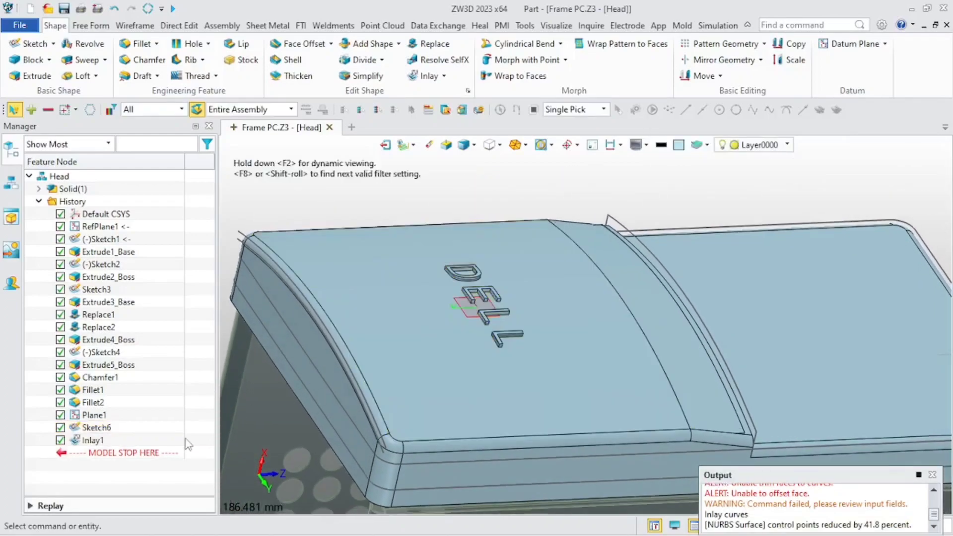
- Edit the DELL inlay and set its offset to -2 mm so the letters are engraved
double_click(93, 440)
left_click(729, 233)
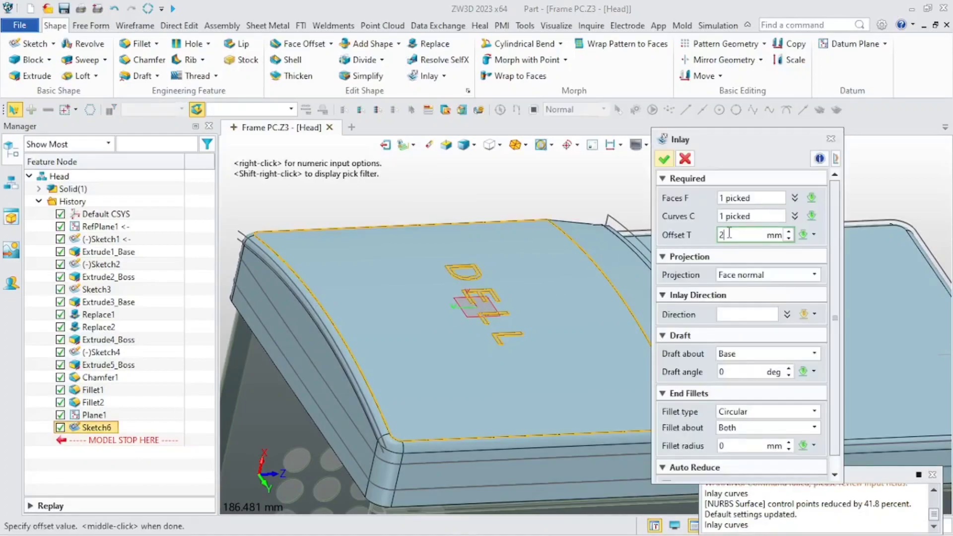
key("Return")
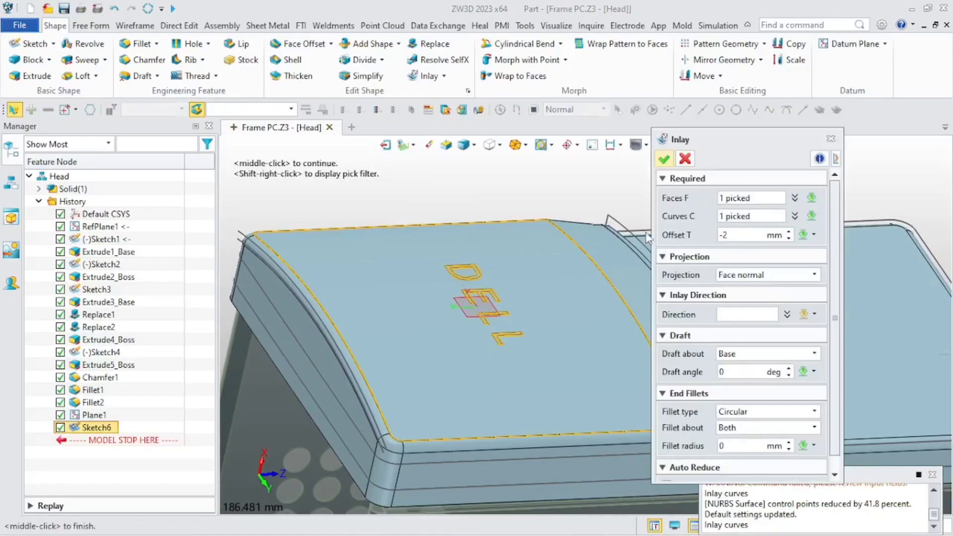
left_click(663, 159)
middle_click_drag(496, 323, 499, 369)
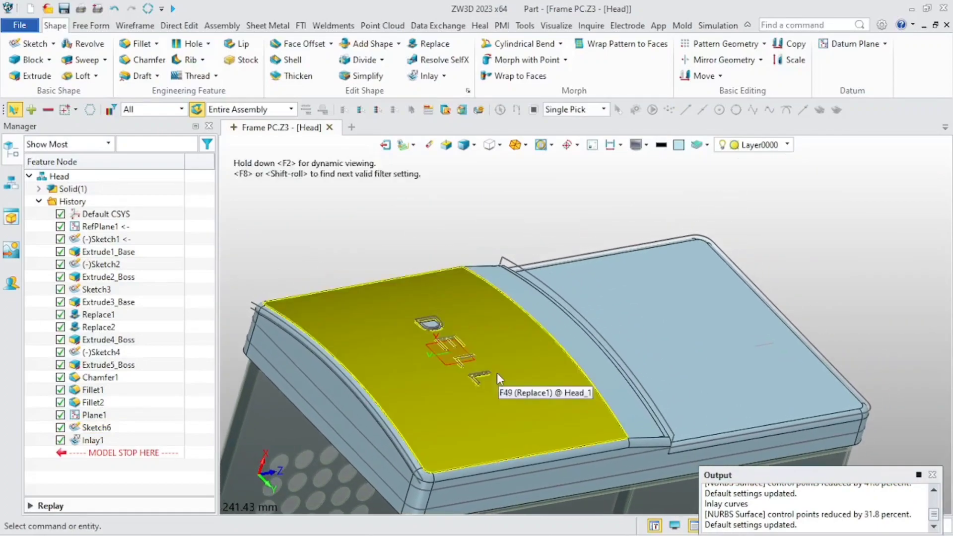
- Choose Sketch2 of Part 3 from PC Import.Z3 as an external sketch with graphics preview and local name Port Head
key("ctrl+t")
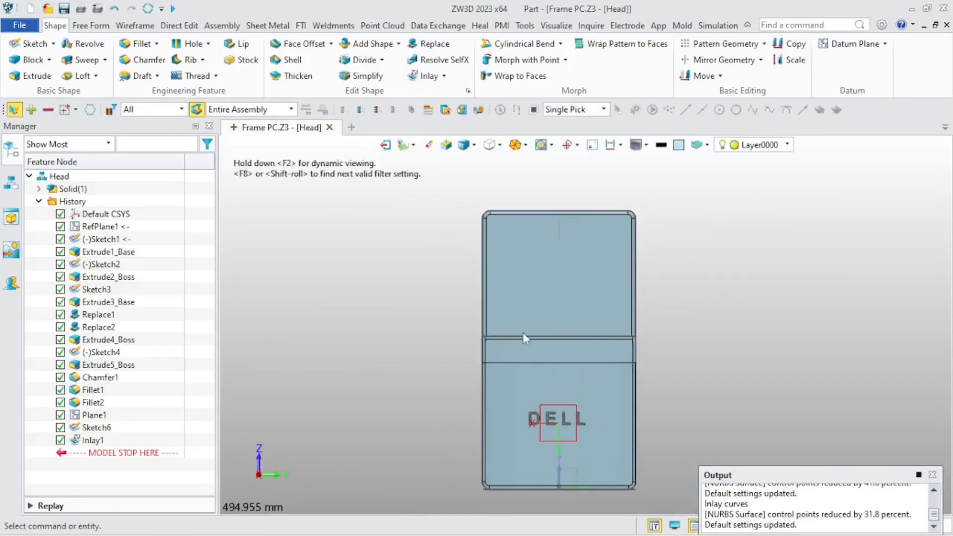
scroll(522, 332, "up", 1)
left_click(438, 25)
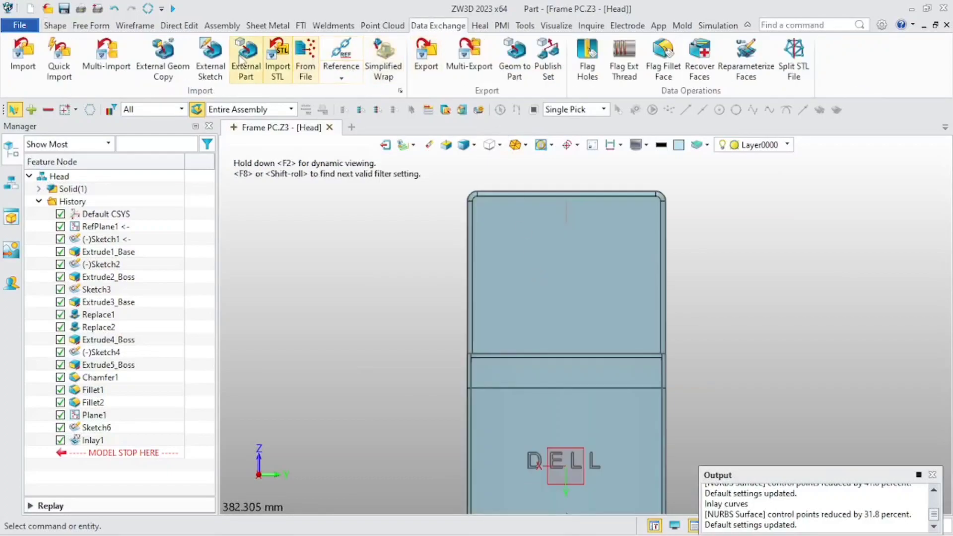
left_click(210, 56)
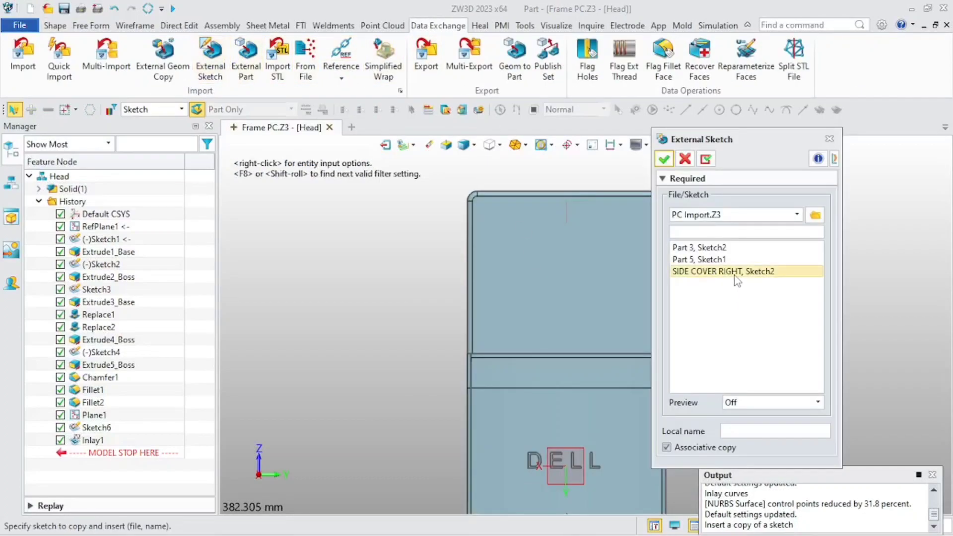
left_click(740, 402)
left_click(735, 425)
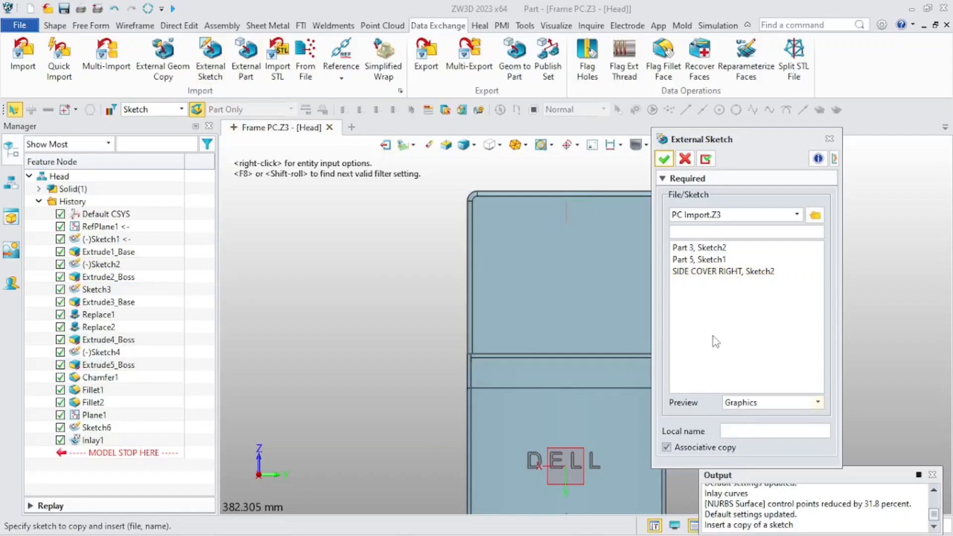
left_click(715, 248)
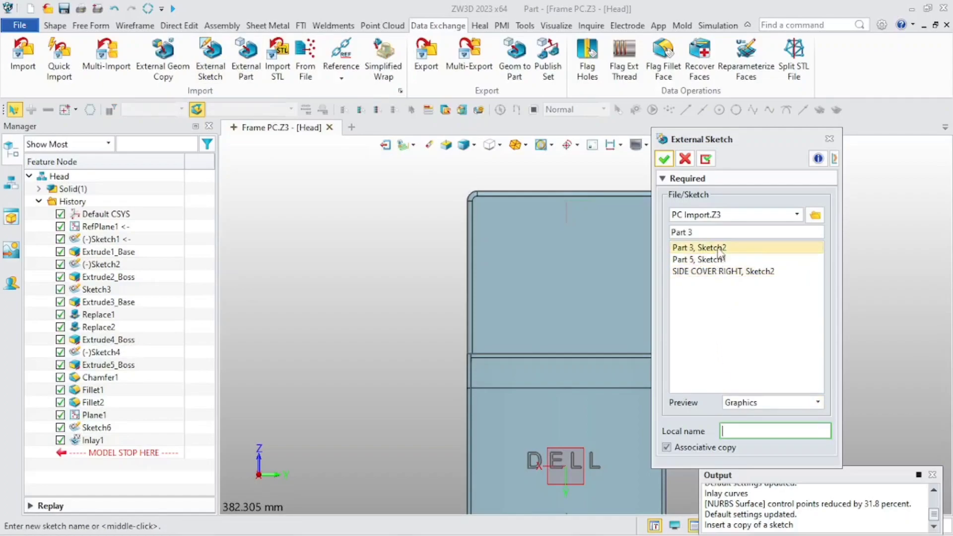
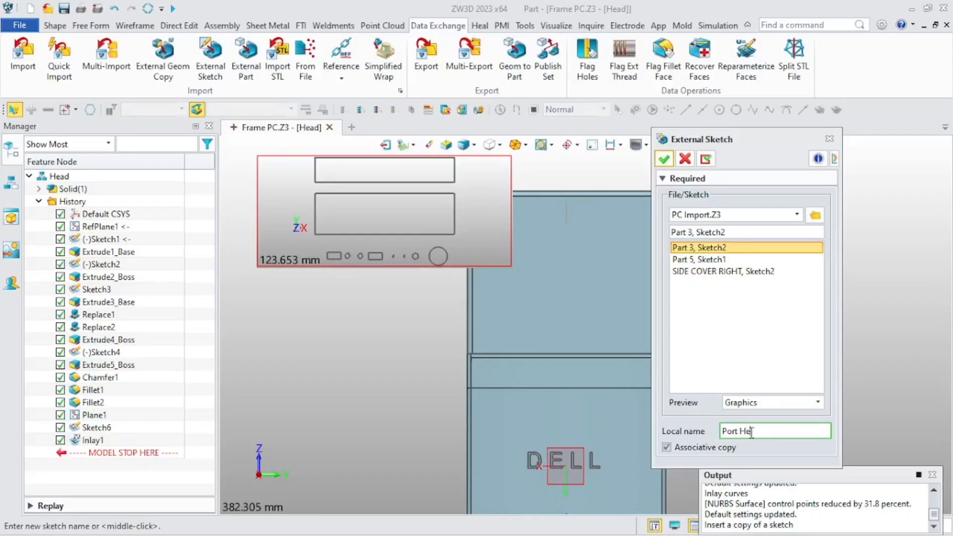
middle_click(751, 432)
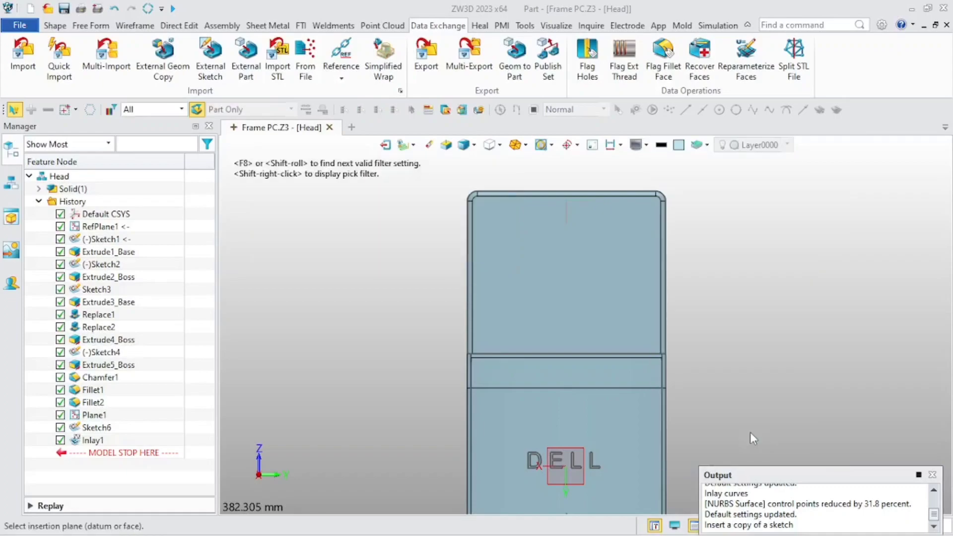
- Set the Head's upper flat face as the sketch's insertion plane and its up direction to 0,0,1 along the side edge
left_click(553, 288)
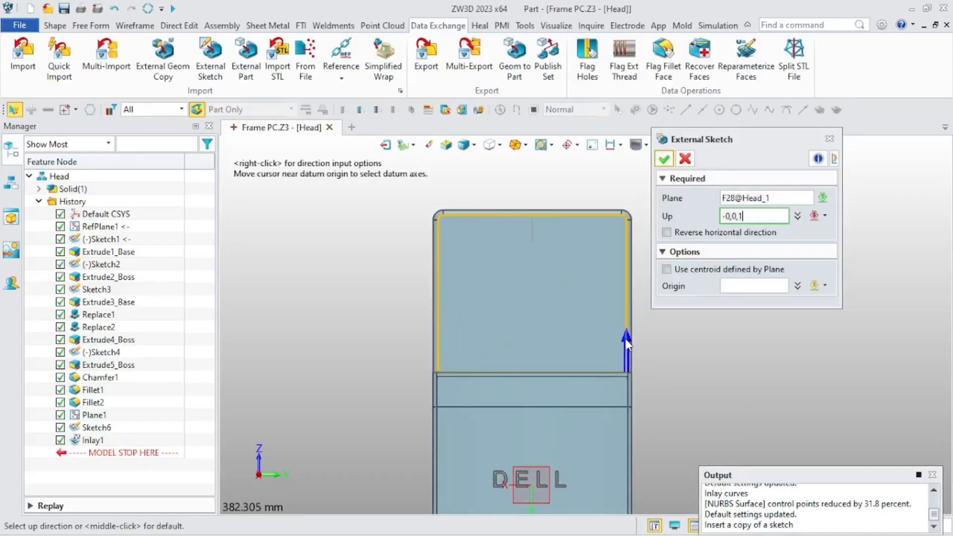
left_click(626, 340)
left_click(731, 285)
- Define the sketch origin as a point between two points, using one long side edge's midpoint as the first
middle_click_drag(546, 298, 532, 276)
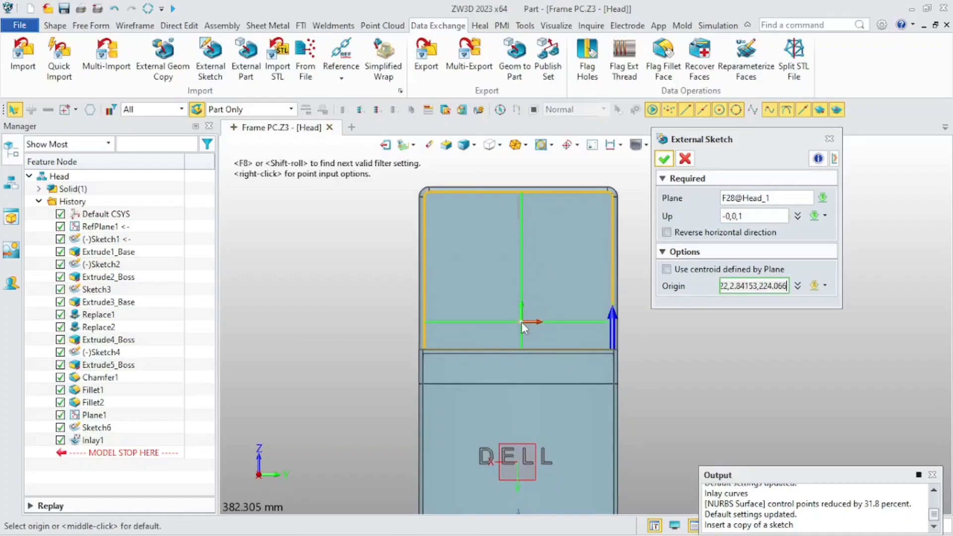
right_click(521, 321)
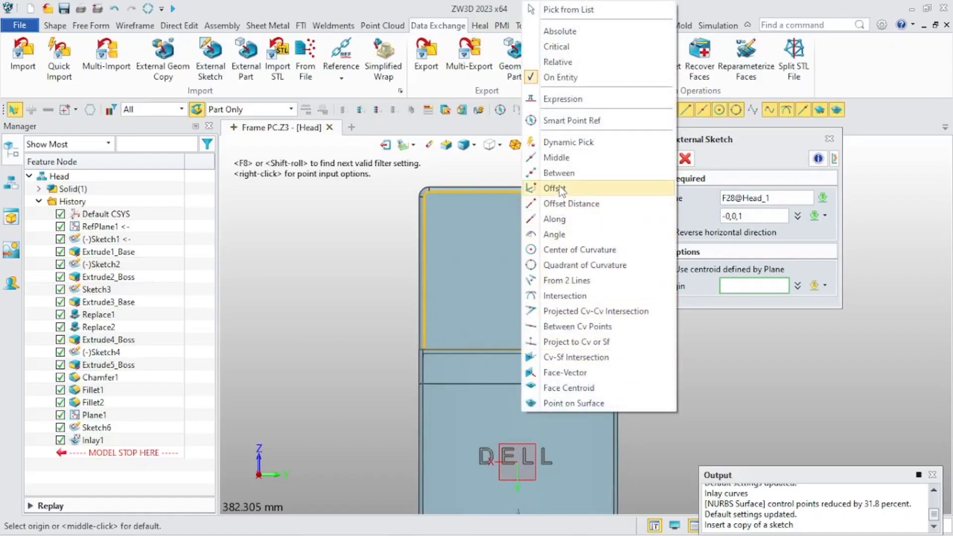
left_click(559, 173)
right_click(527, 291)
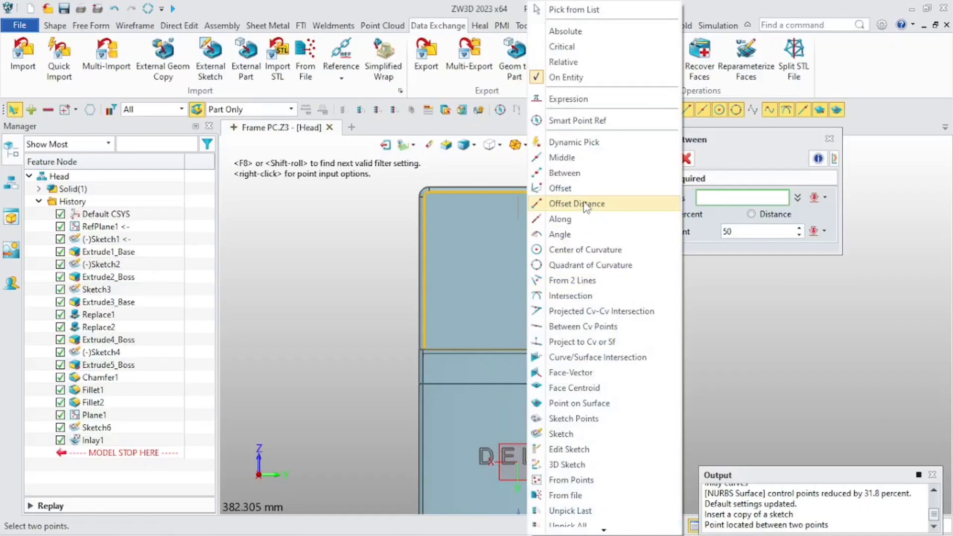
left_click(566, 161)
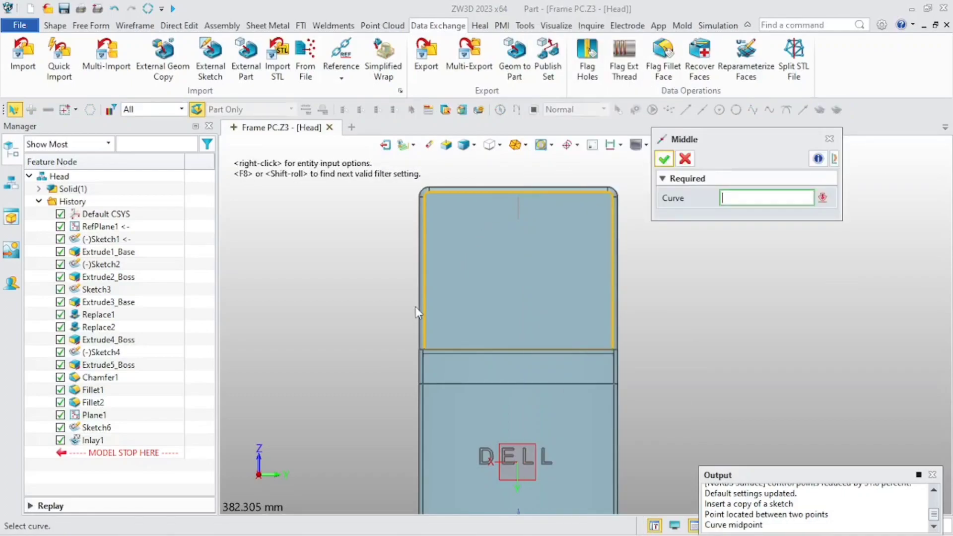
right_click_drag(417, 308, 412, 341)
left_click(465, 293)
middle_click(461, 293)
- Use the opposite side edge's midpoint as the second point, place the origin at 50 percent between them and insert the sketch
right_click(634, 353)
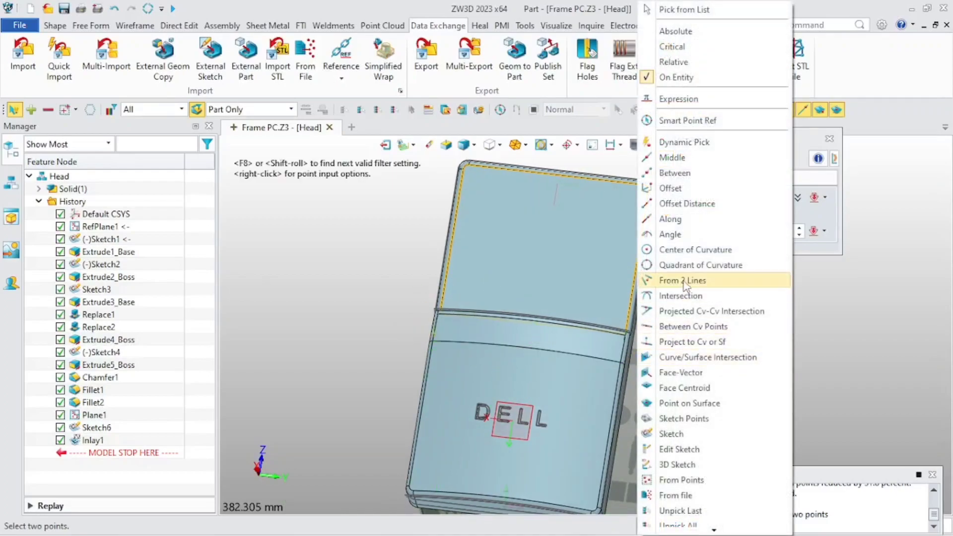
left_click(669, 164)
scroll(651, 353, "up", 2)
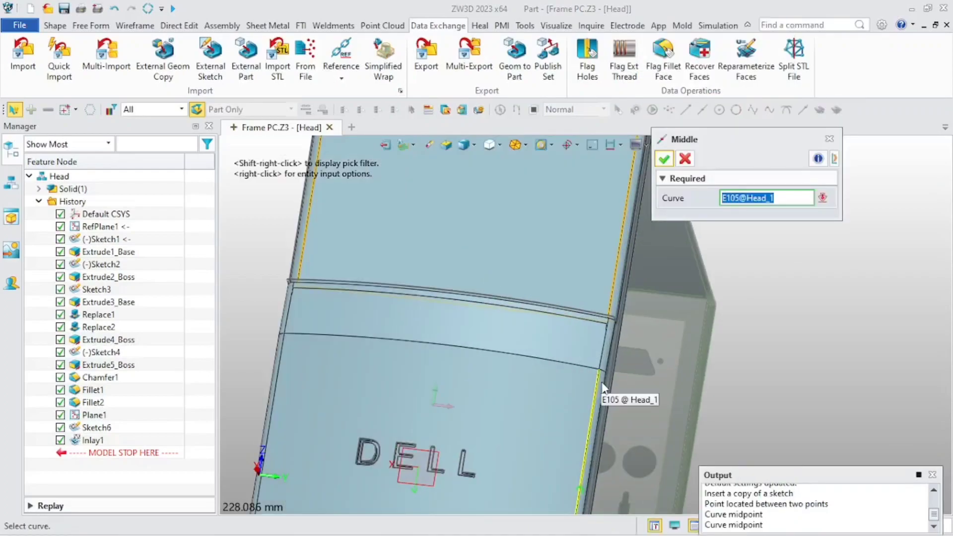
left_click(600, 378)
right_click_drag(588, 378, 579, 384)
left_click(624, 391)
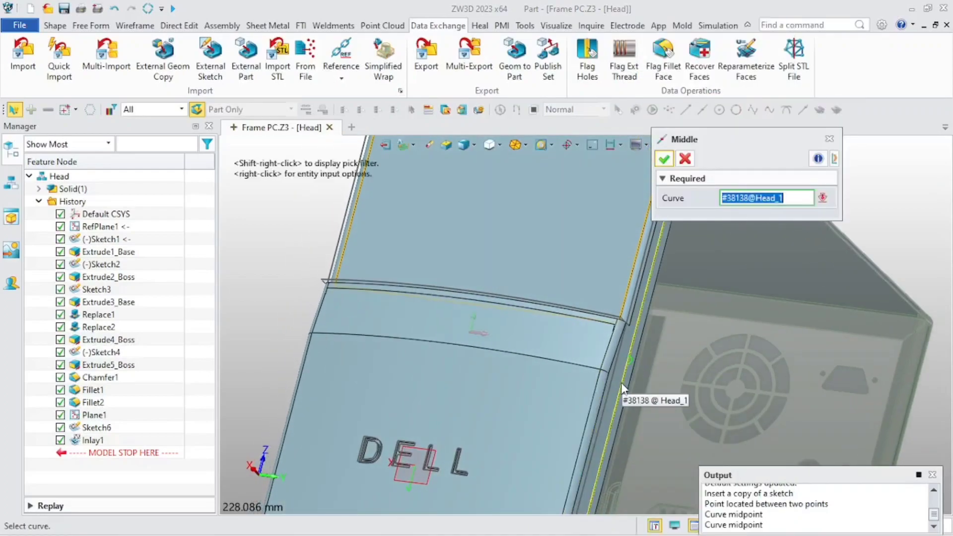
middle_click(624, 387)
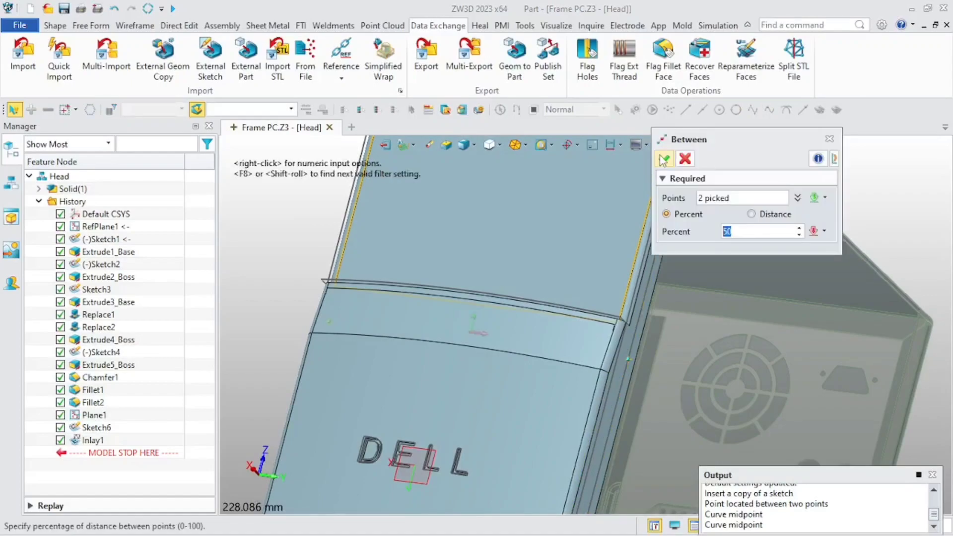
left_click(663, 160)
scroll(502, 289, "down", 2)
right_click_drag(486, 333, 516, 344)
left_click(664, 159)
middle_click(493, 288)
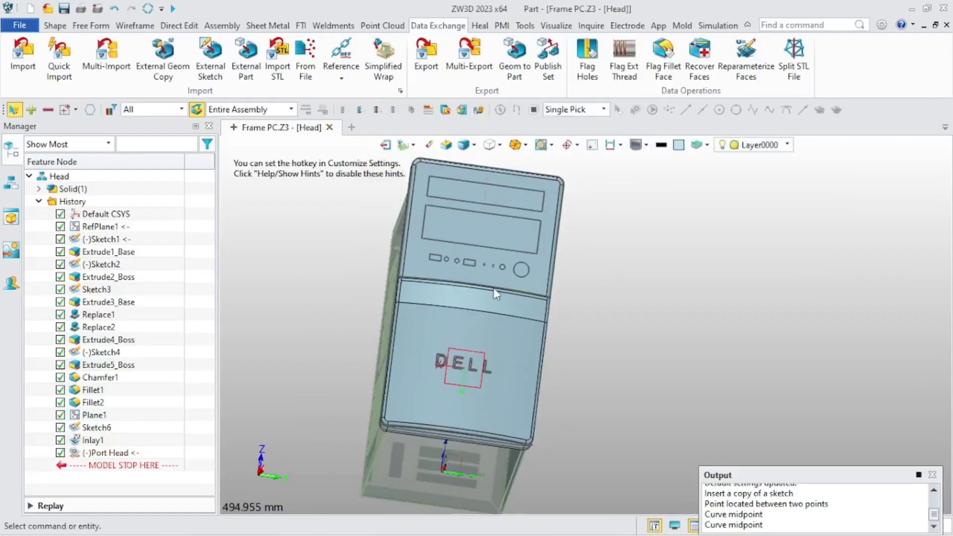
- Extrude the Port Head sketch 4 mm as a cut through the Head's upper face to open the drive bays and ports
middle_click_drag(493, 288, 492, 337)
right_click_drag(485, 355, 493, 388)
left_click(55, 25)
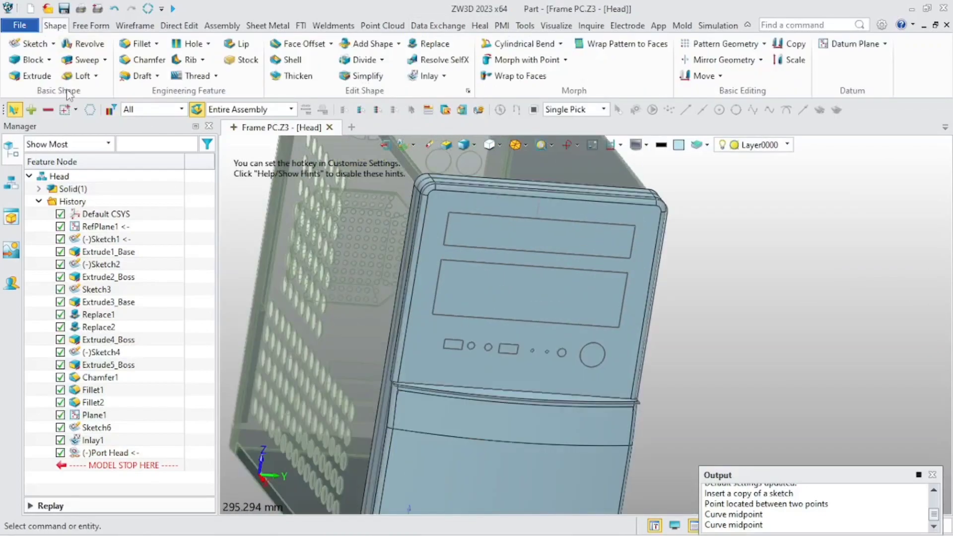
left_click(35, 75)
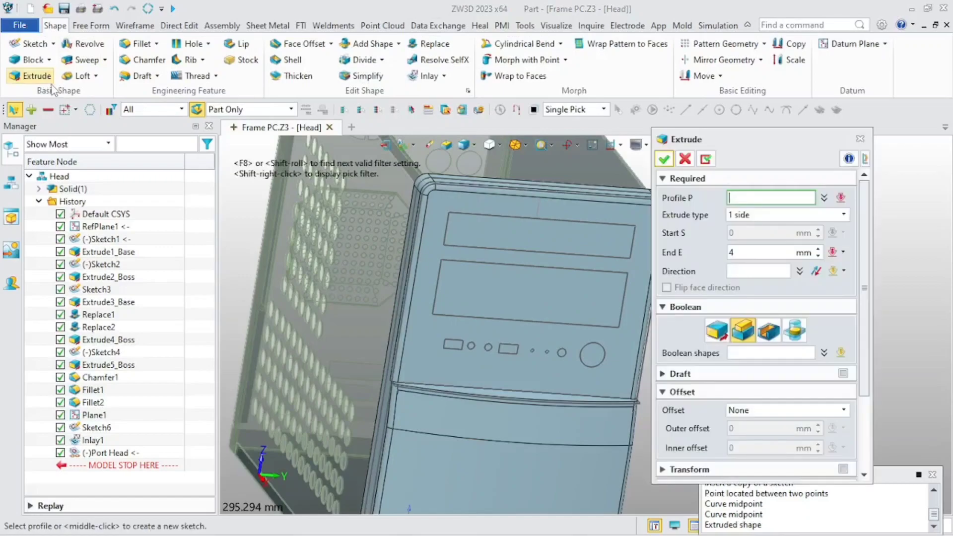
left_click(465, 261)
left_click(768, 330)
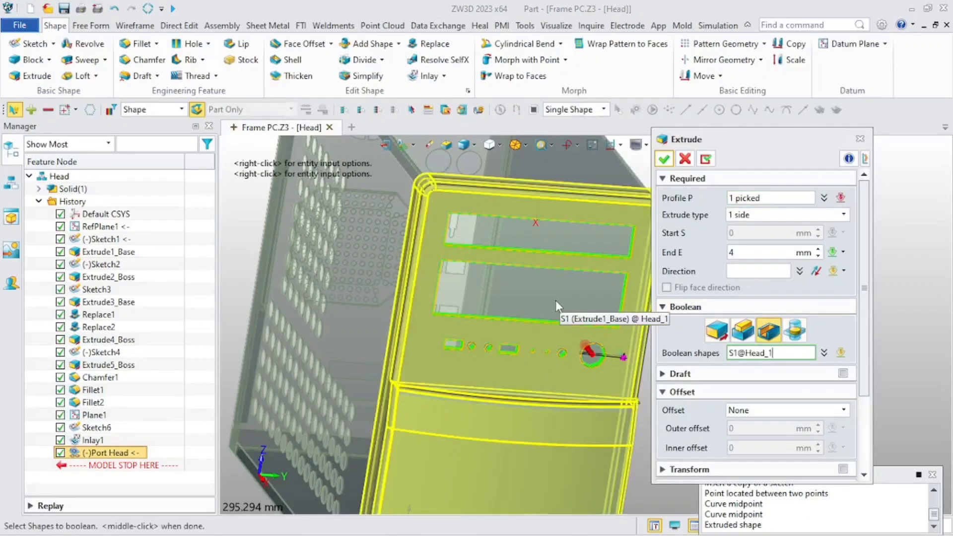
left_click(663, 160)
- Filter the selection to sketches, select all sketches of the Head and hide them
scroll(489, 313, "down", 5)
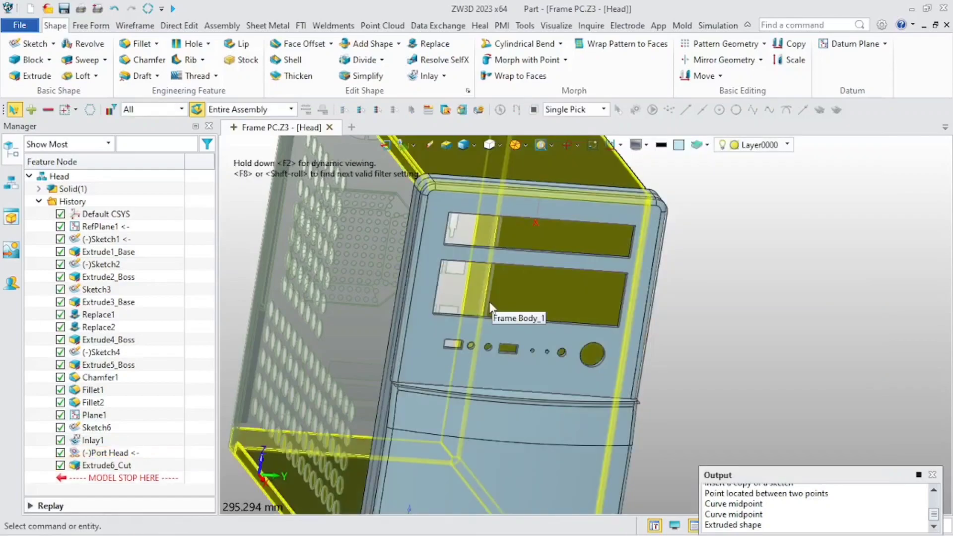
right_click_drag(463, 313, 460, 312)
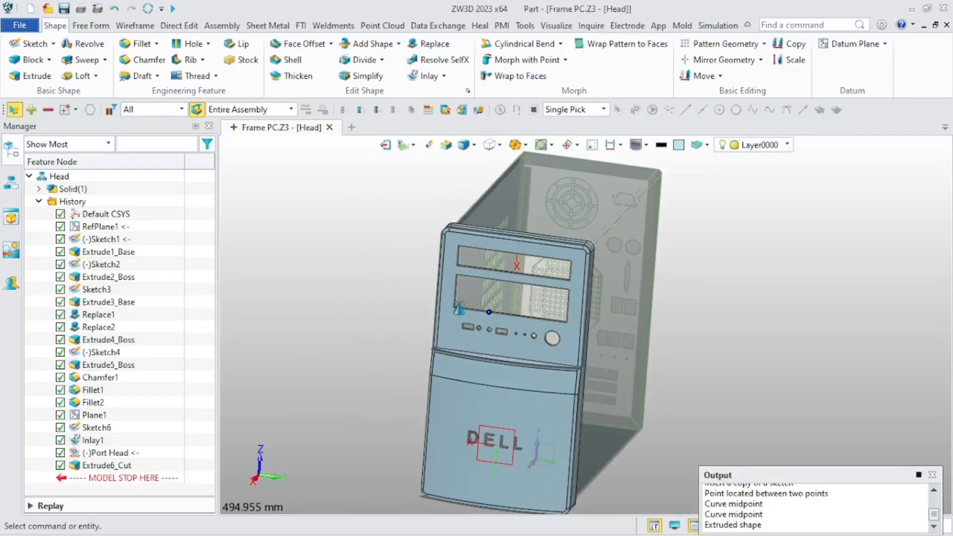
middle_click_drag(453, 340, 438, 318)
scroll(437, 317, "down", 2)
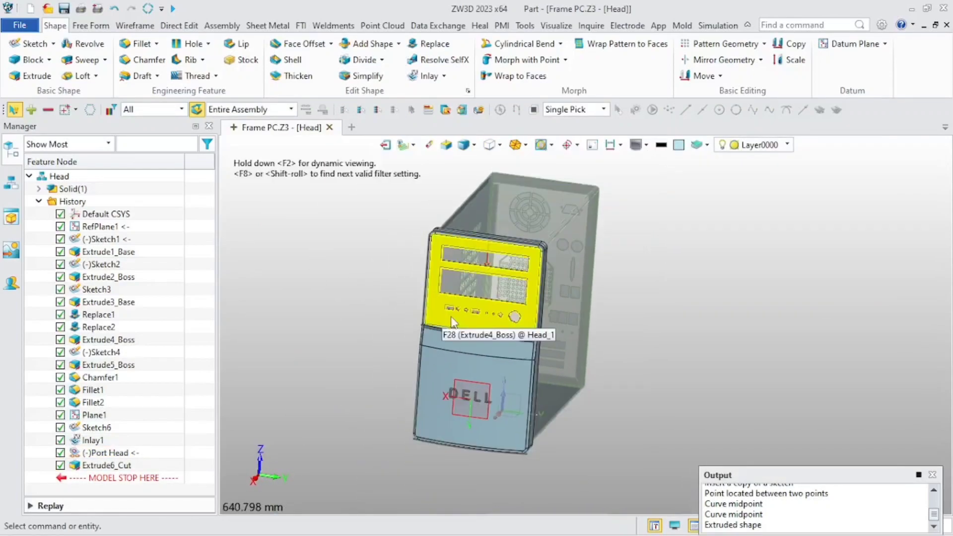
left_click(159, 109)
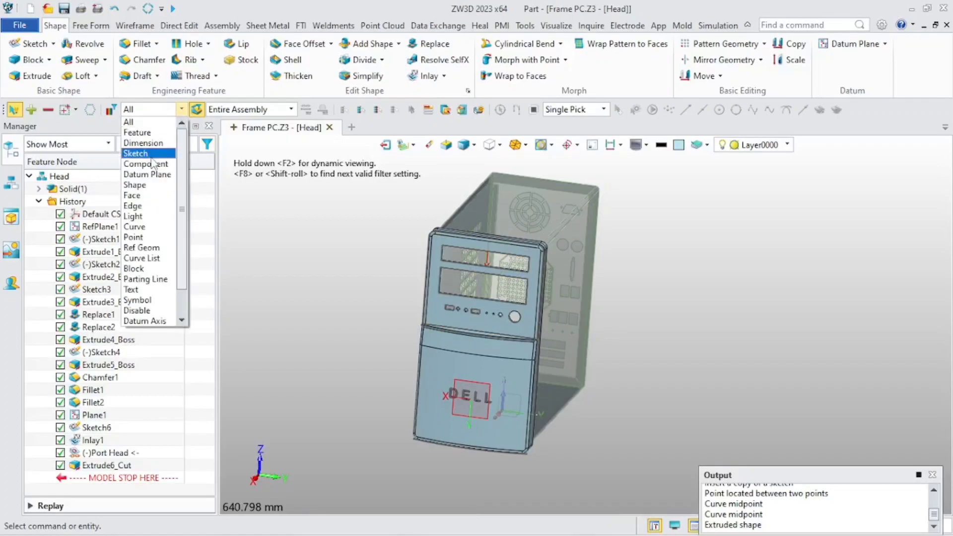
left_click(135, 153)
left_click_drag(651, 207, 365, 482)
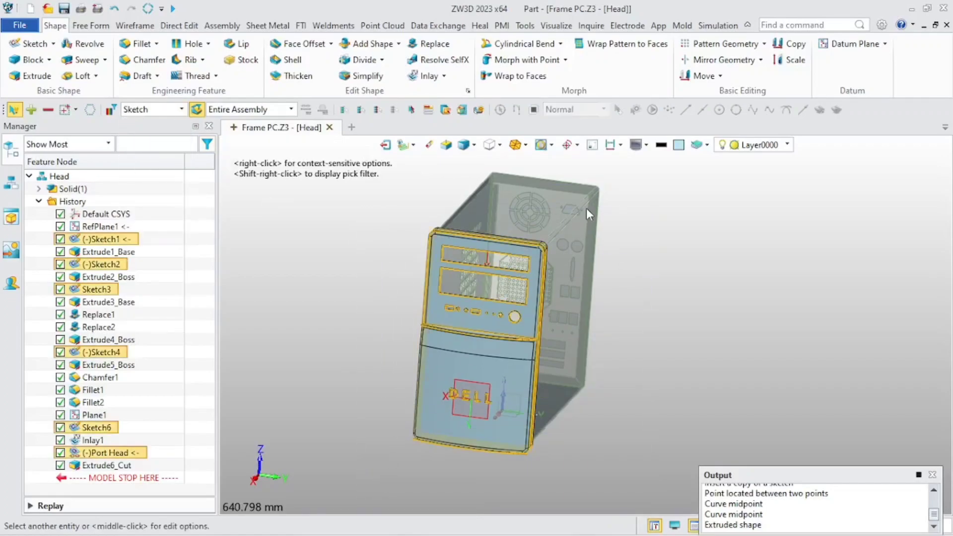
left_click(636, 147)
- Hide the surrounding assembly components so that only the Head part is displayed
scroll(477, 342, "up", 2)
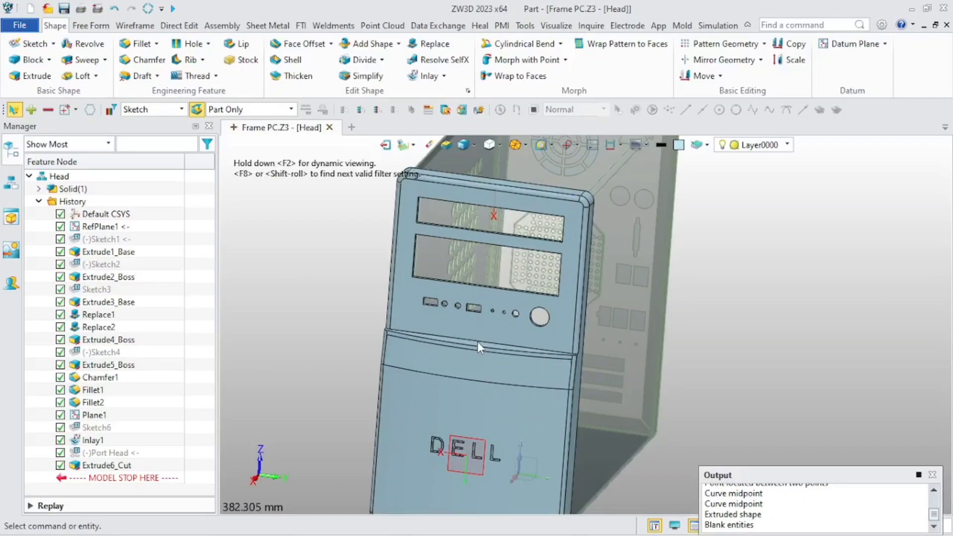
scroll(469, 356, "up", 1)
middle_click_drag(468, 357, 493, 340)
scroll(494, 341, "down", 1)
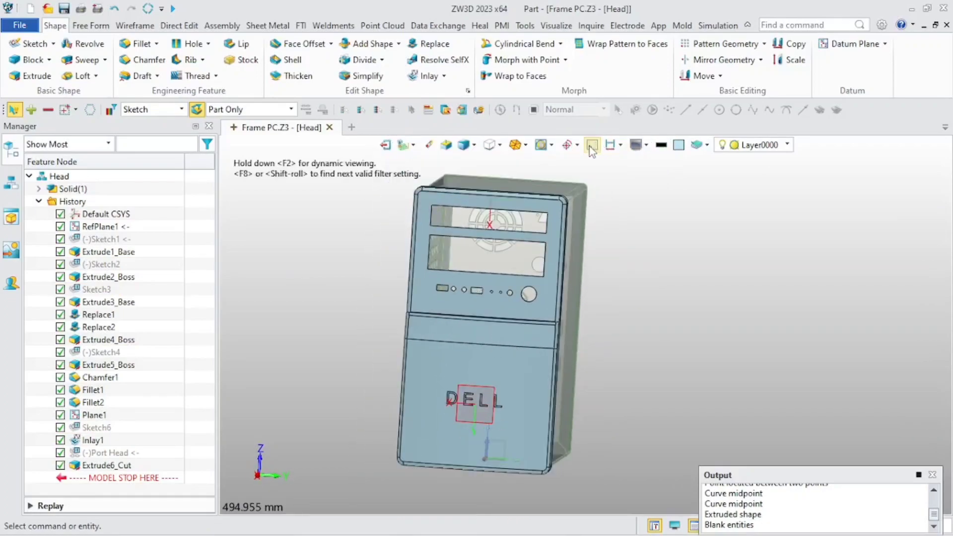
middle_click_drag(519, 301, 469, 310)
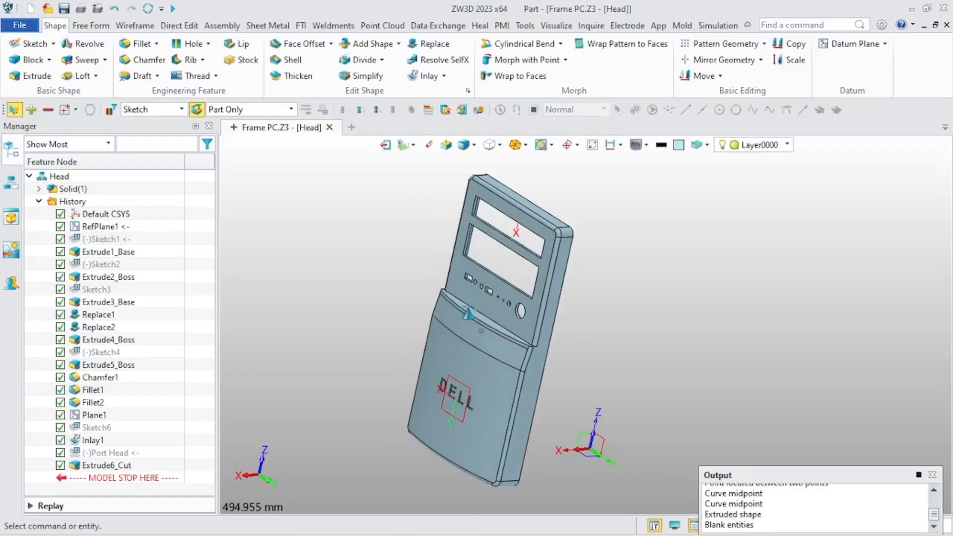
- Start Face Attributes for the whole Head body and set its colour to RGB 78, 73, 60
left_click(556, 28)
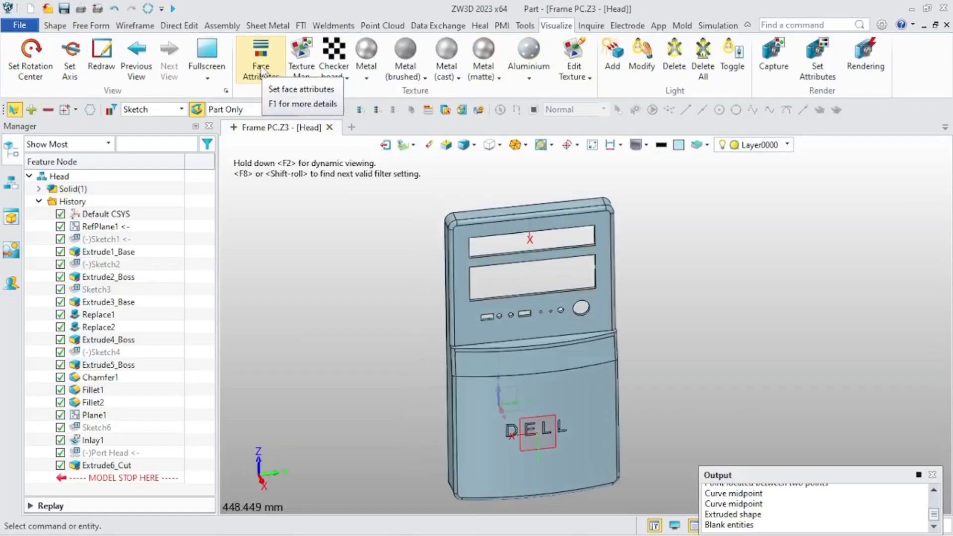
left_click(261, 69)
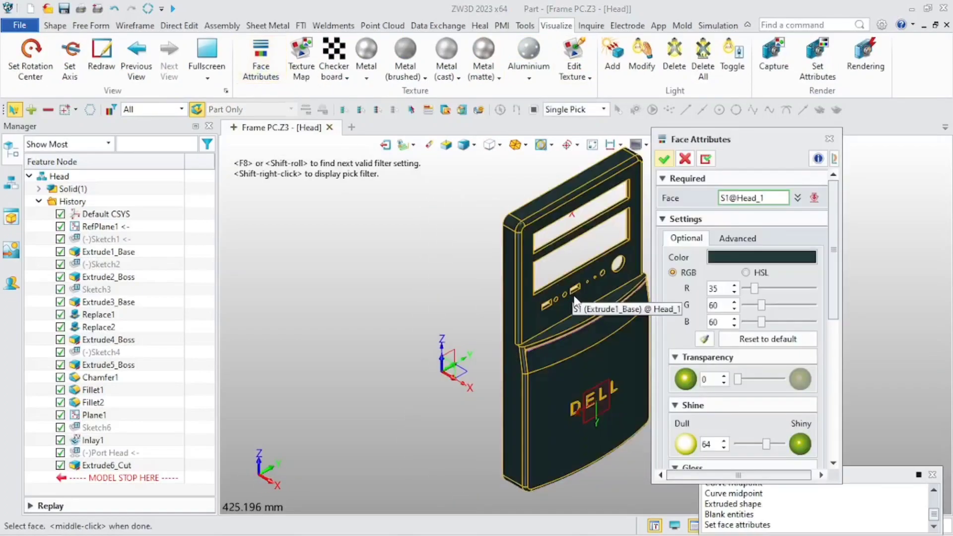
left_click(574, 294)
left_click(713, 260)
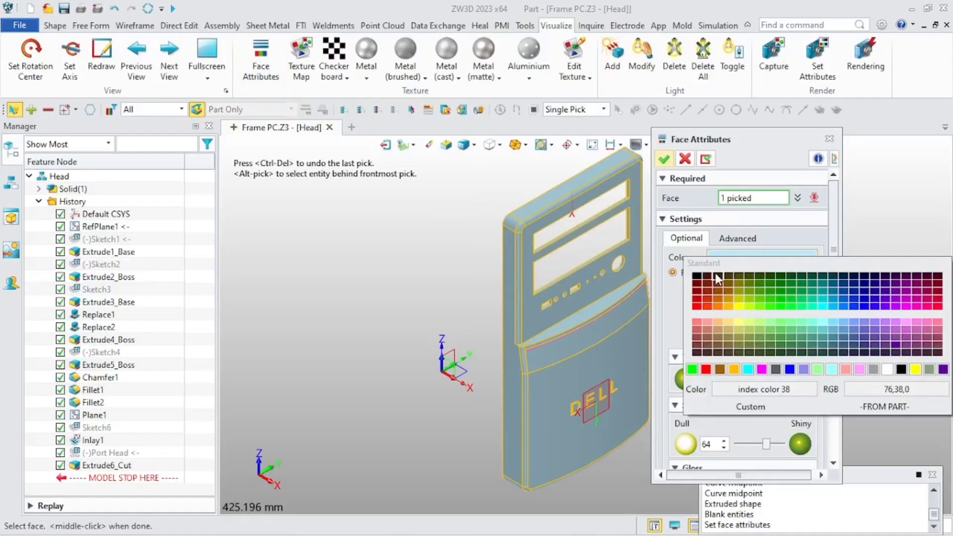
left_click(715, 304)
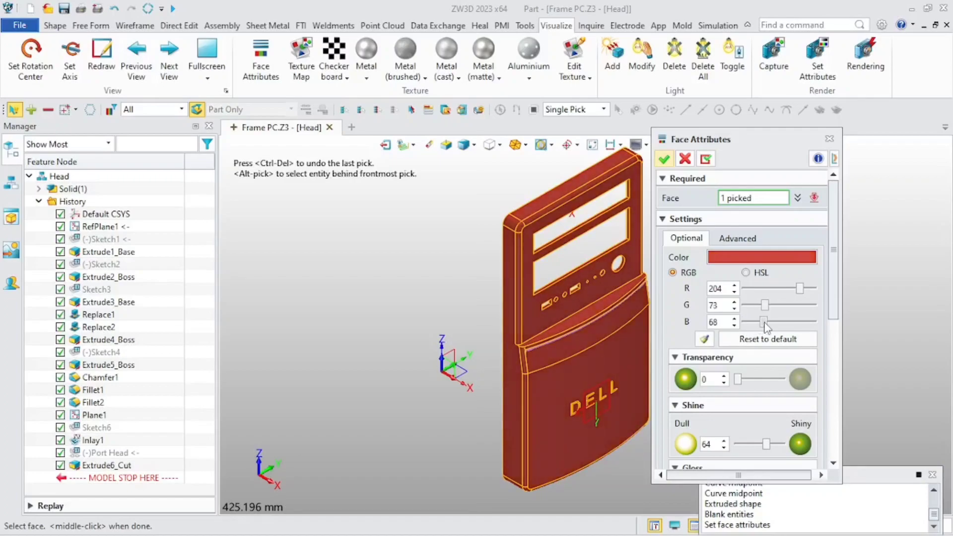
left_click_drag(799, 289, 766, 292)
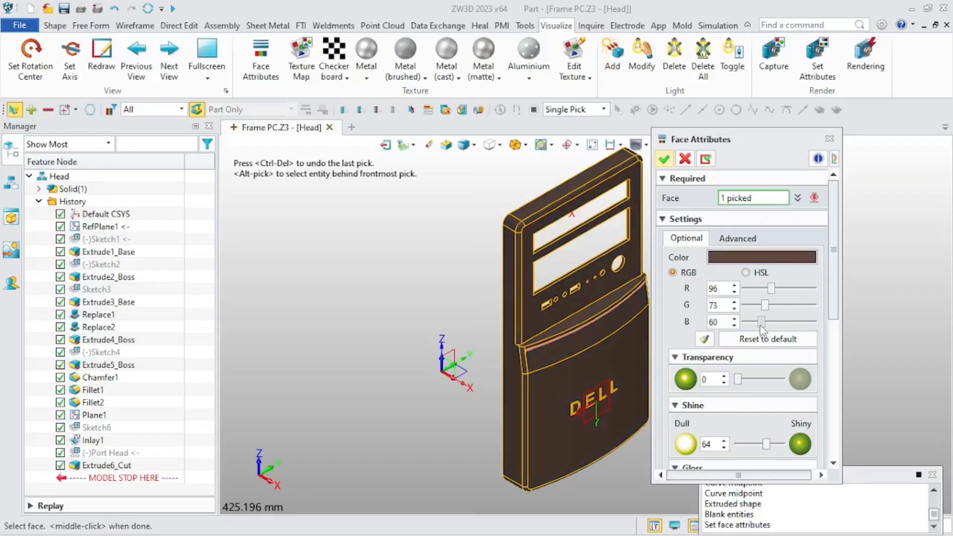
left_click_drag(771, 292, 777, 293)
- Set the Head body's shine to 27 and gloss to 84 and apply the face attributes
scroll(835, 289, "down", 3)
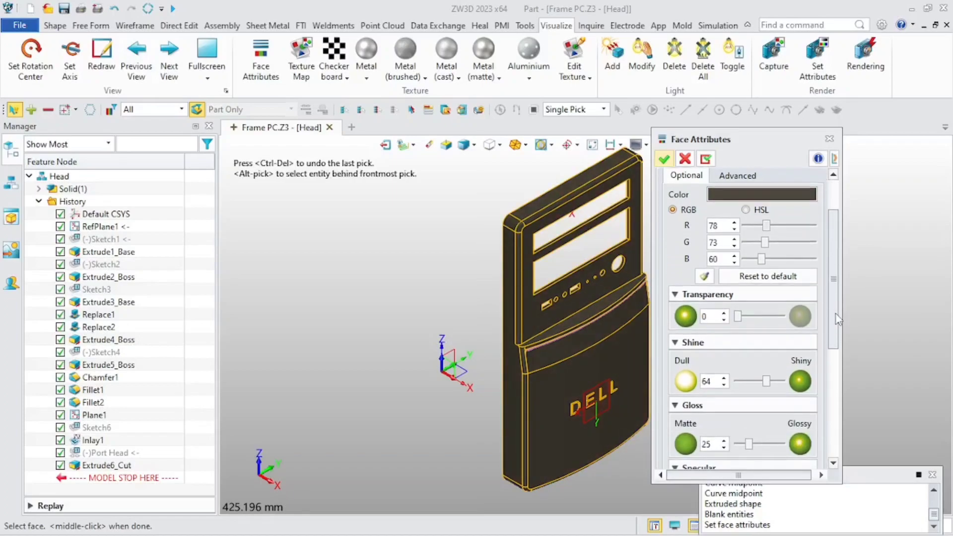
left_click_drag(758, 373, 780, 373)
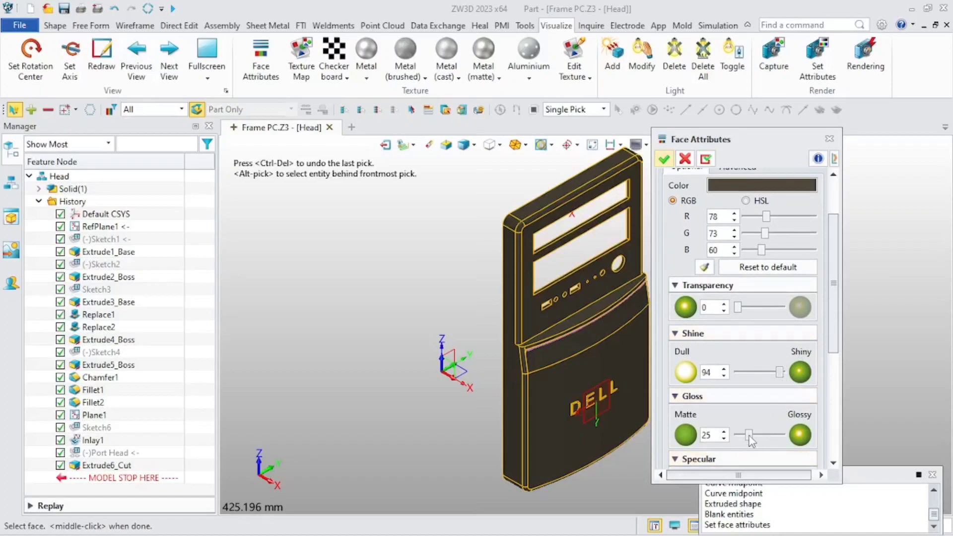
left_click_drag(748, 435, 775, 435)
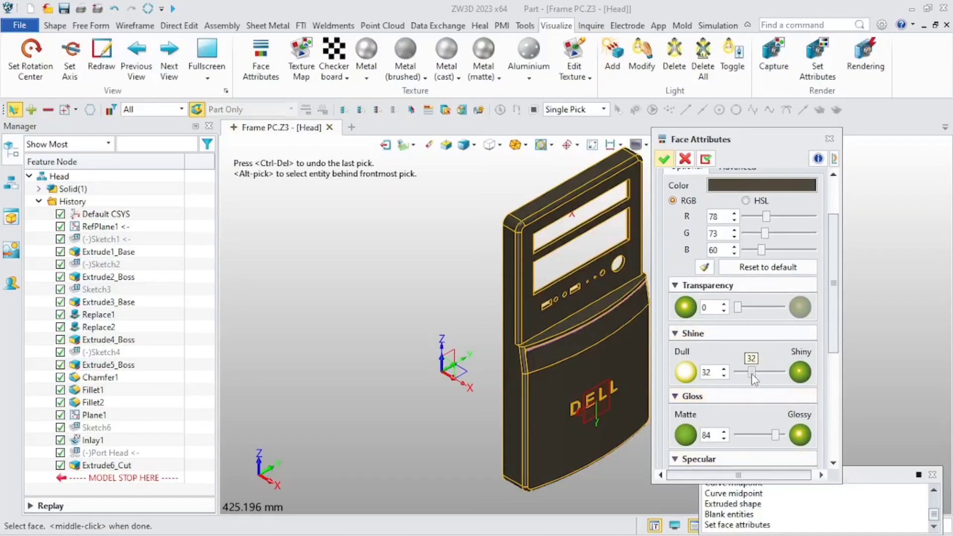
left_click(664, 159)
- Restart Face Attributes, restrict picking to faces and clear the whole-body entry from the face selection
scroll(580, 397, "up", 4)
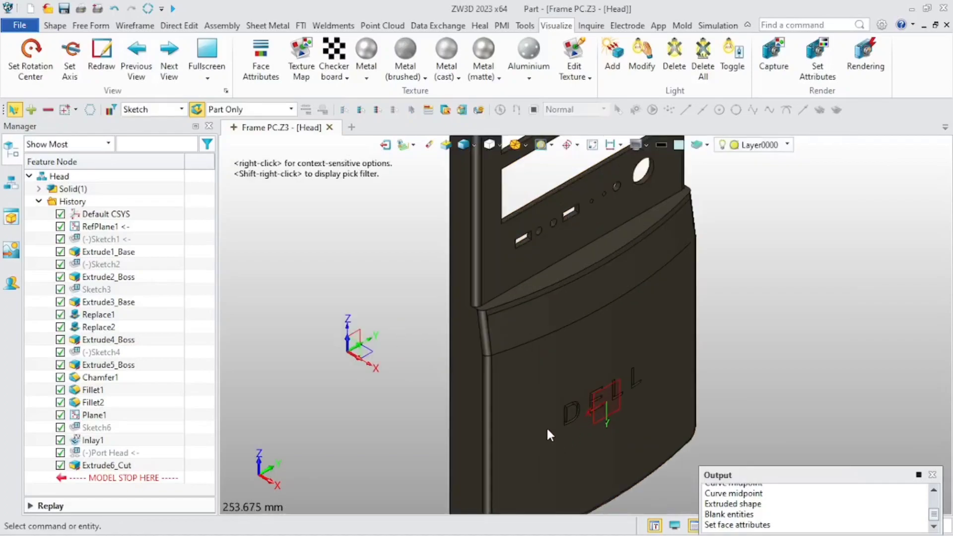
right_click_drag(542, 417, 500, 376)
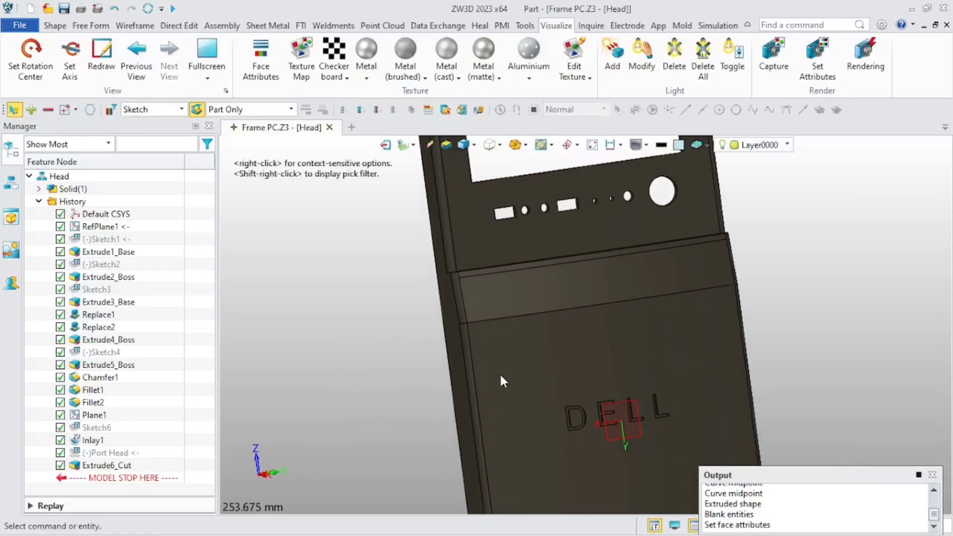
left_click(262, 65)
scroll(479, 341, "down", 2)
left_click(479, 342)
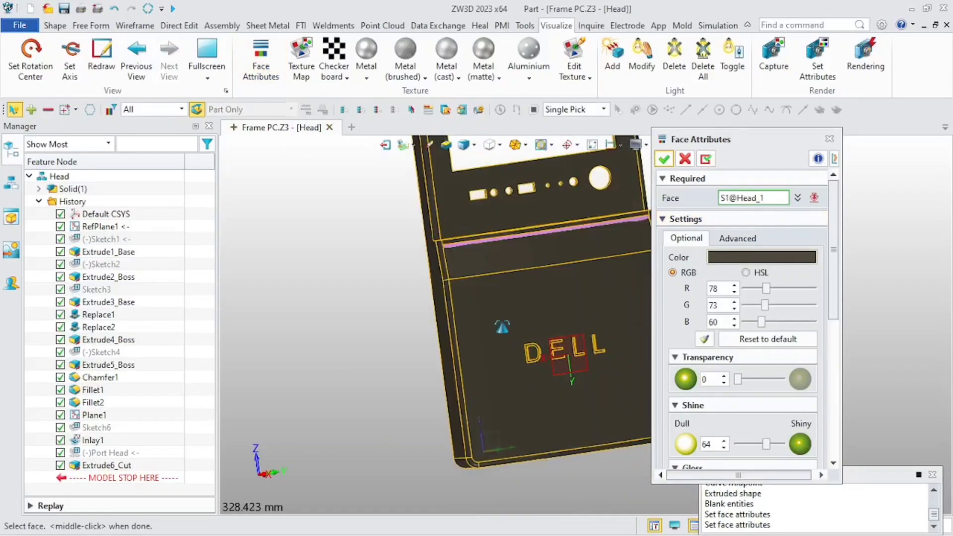
scroll(479, 341, "up", 2)
left_click(744, 197)
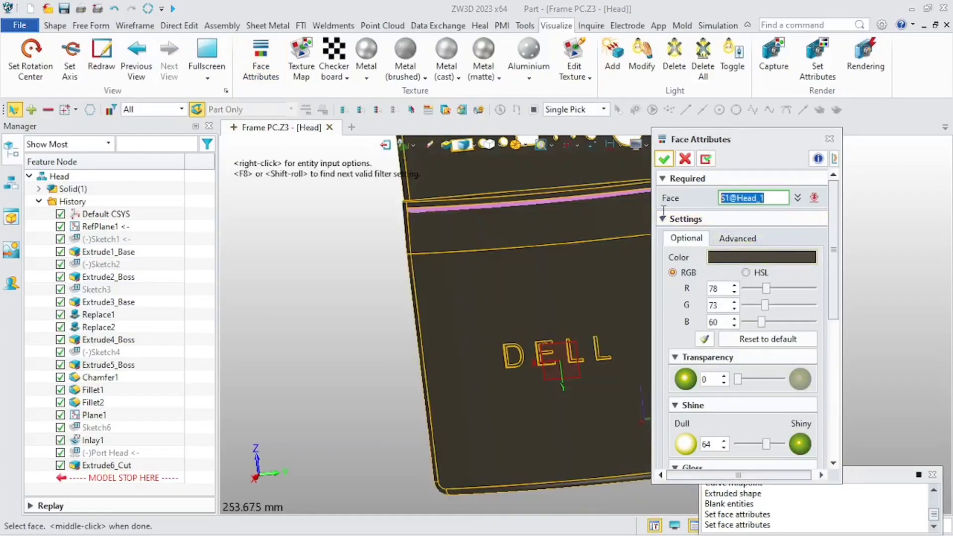
scroll(487, 368, "up", 5)
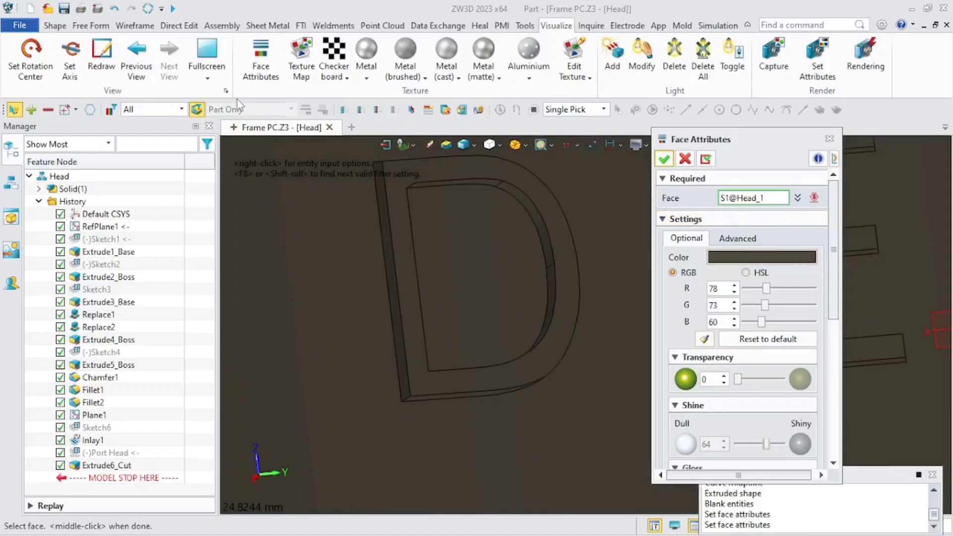
left_click(169, 113)
left_click(135, 152)
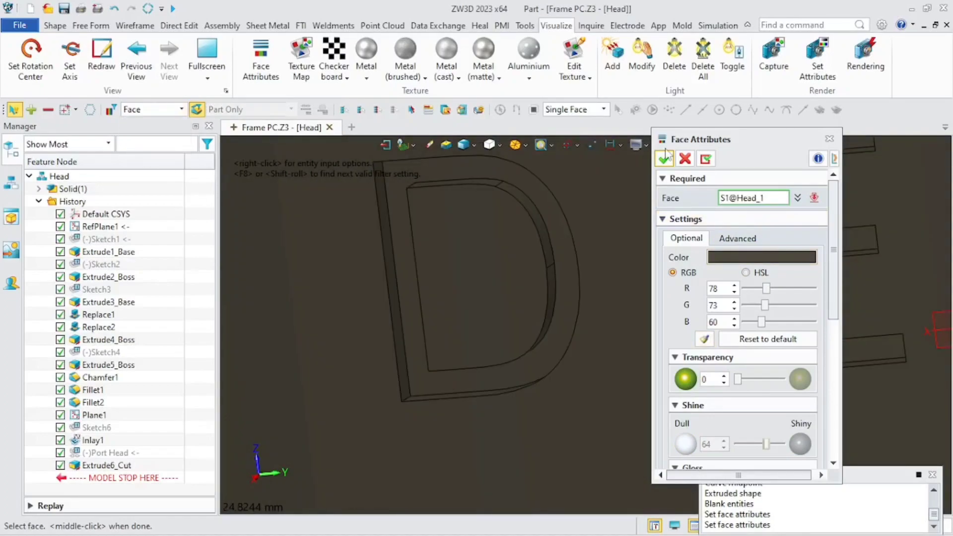
left_click_drag(777, 198, 690, 201)
key("Delete")
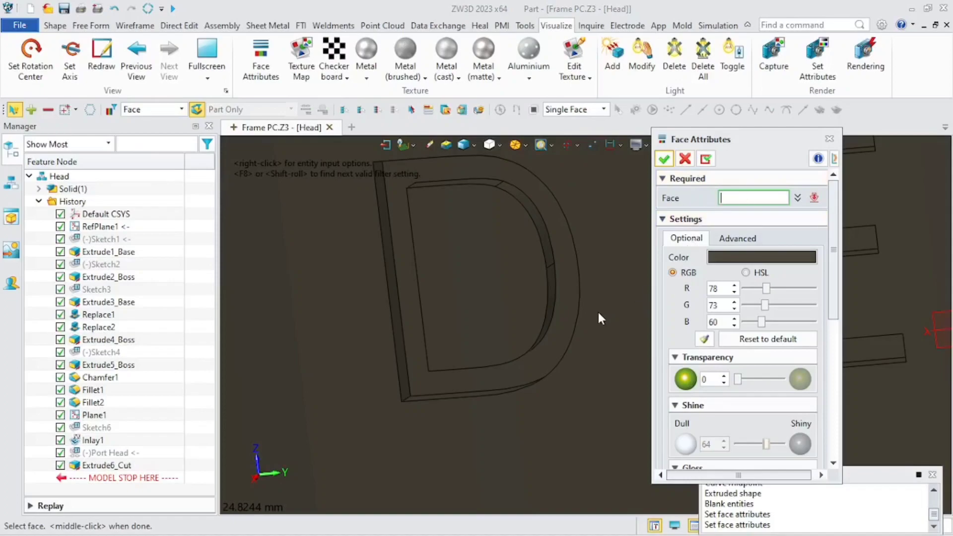
- Select the recessed faces of the letters D and E in the DELL lettering for Face Attributes
left_click(509, 371)
left_click(509, 371)
scroll(502, 369, "down", 3)
right_click_drag(474, 379, 471, 323)
left_click(436, 388)
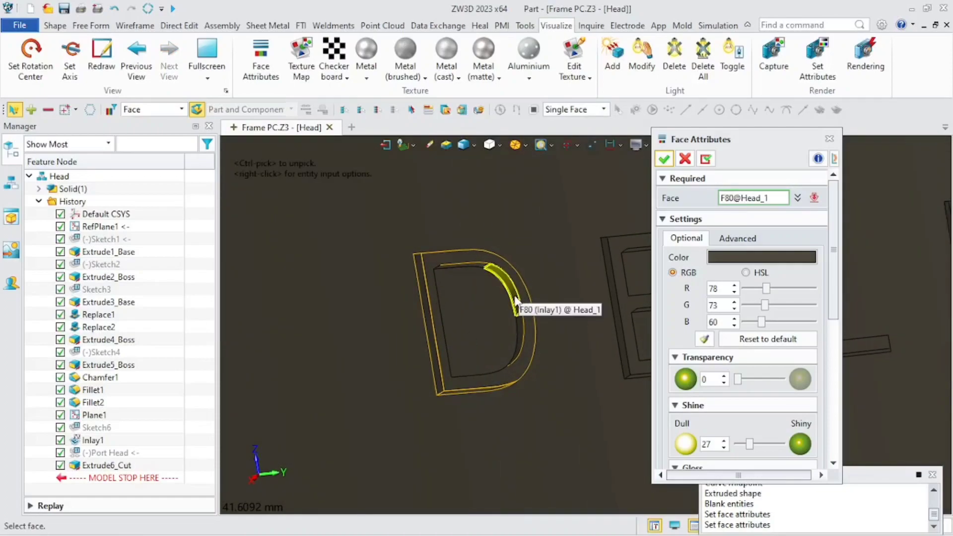
left_click(515, 300)
right_click_drag(514, 296, 552, 335)
left_click(534, 314)
left_click(519, 304)
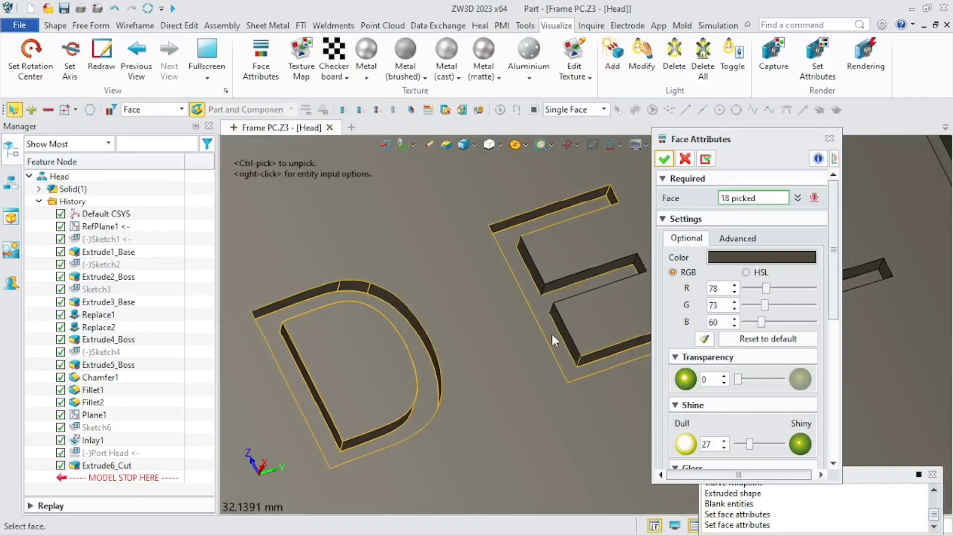
left_click(564, 281)
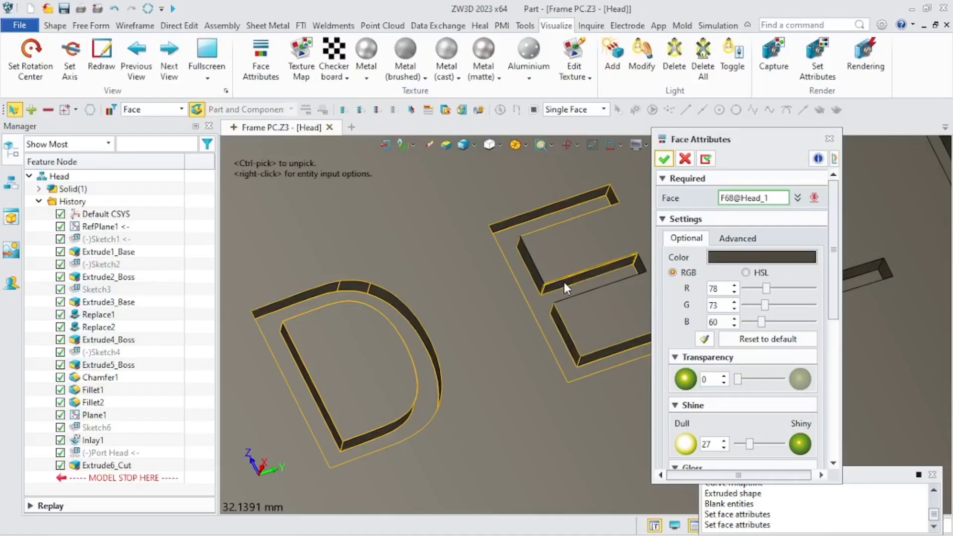
left_click(539, 281)
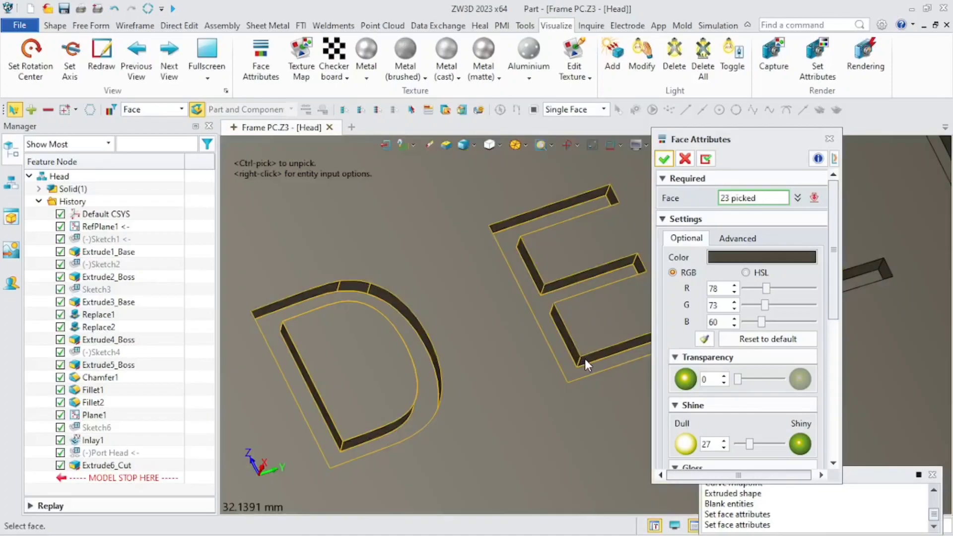
- Add the recessed floor and wall faces of both letters L to the face selection
scroll(585, 358, "down", 3)
middle_click_drag(573, 347, 420, 380)
scroll(508, 327, "up", 4)
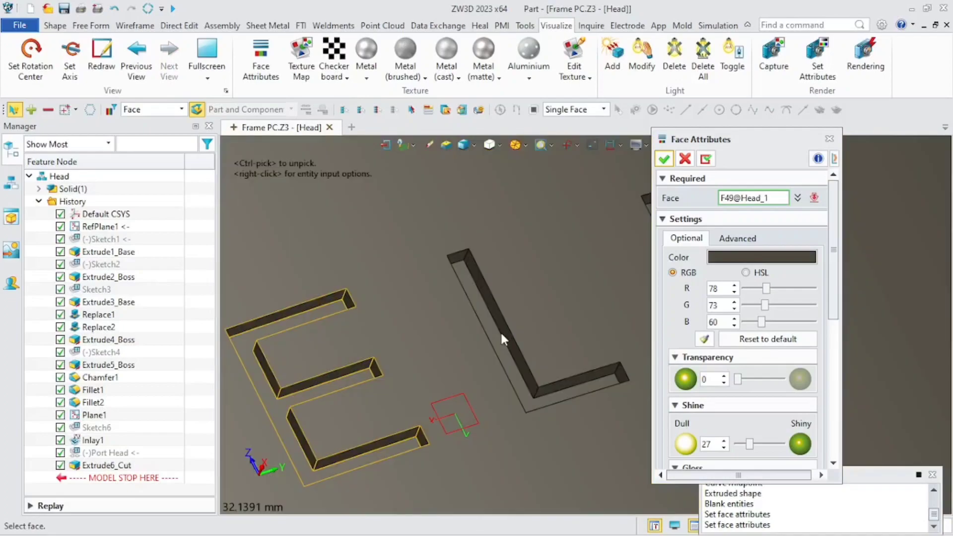
left_click(501, 336)
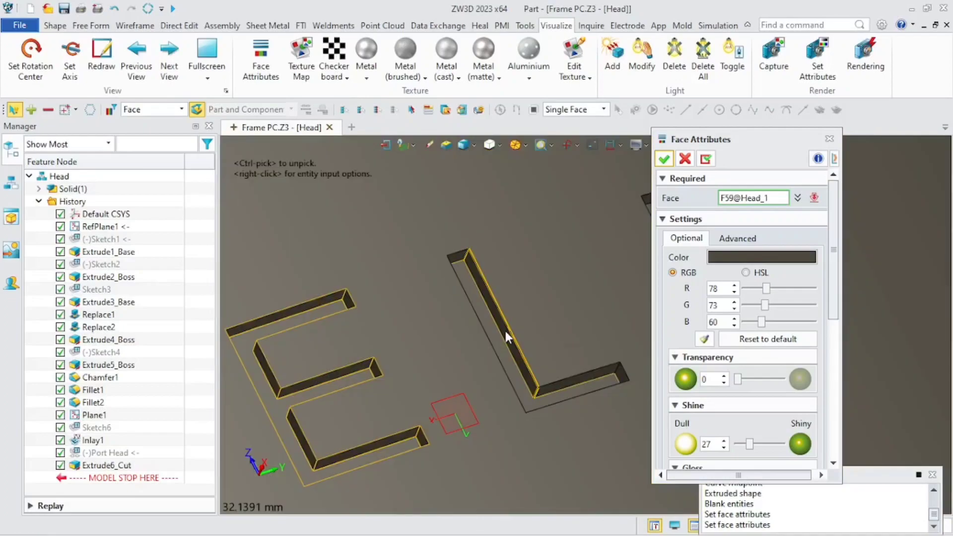
left_click(505, 331)
scroll(504, 332, "down", 4)
scroll(552, 328, "up", 4)
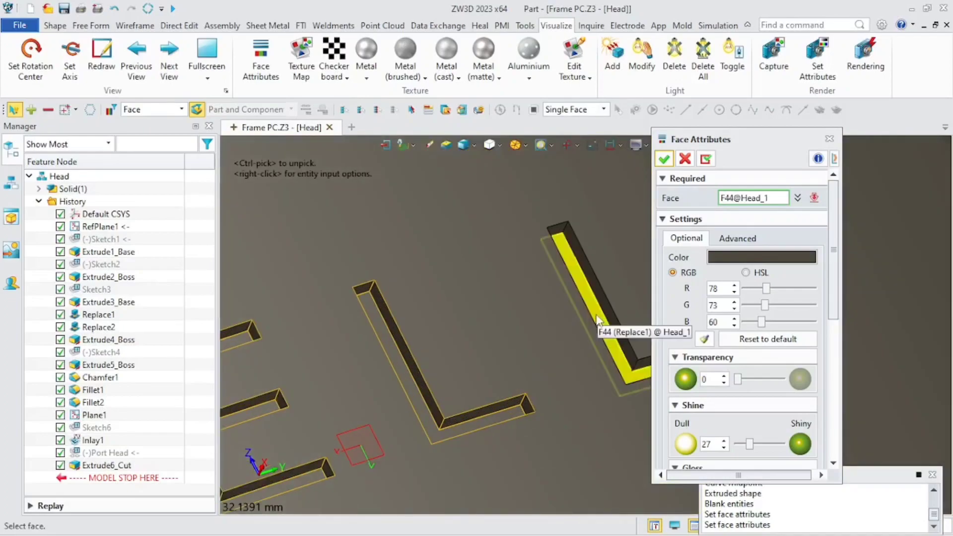
left_click(598, 315)
left_click(604, 310)
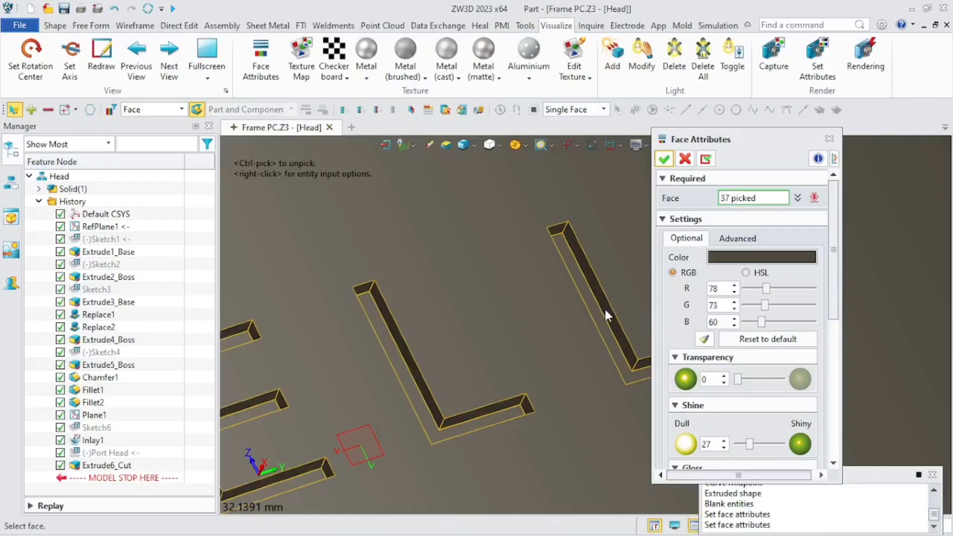
- Colour the selected DELL letter faces off-white with RGB 255, 255, 232 and apply the attributes
left_click(730, 258)
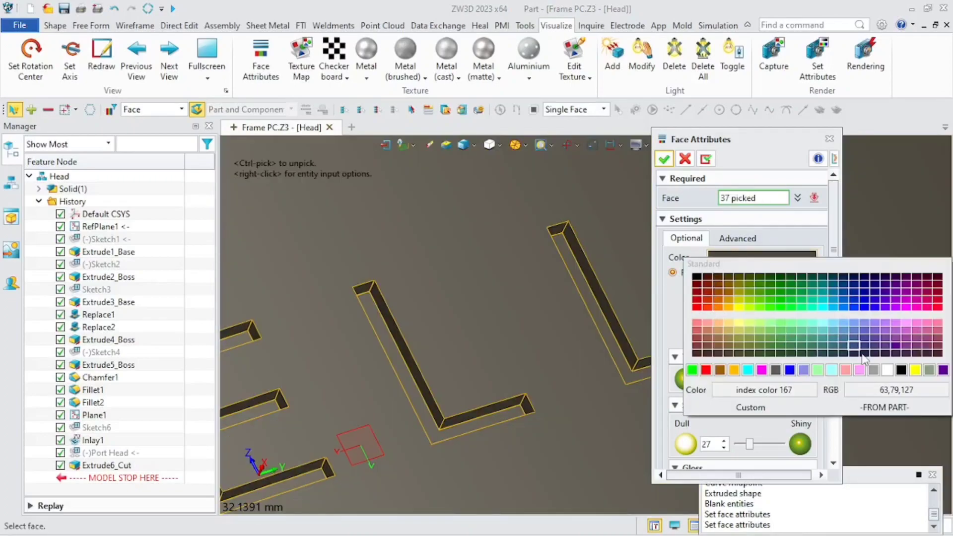
left_click(887, 370)
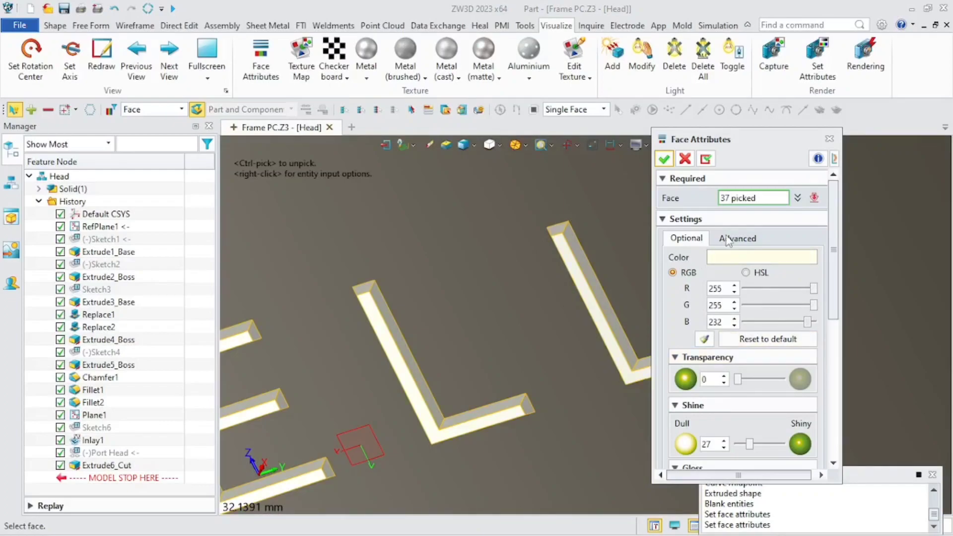
left_click(664, 159)
- Examine the recoloured DELL lettering on the Head's front face from several viewing angles
scroll(545, 271, "down", 5)
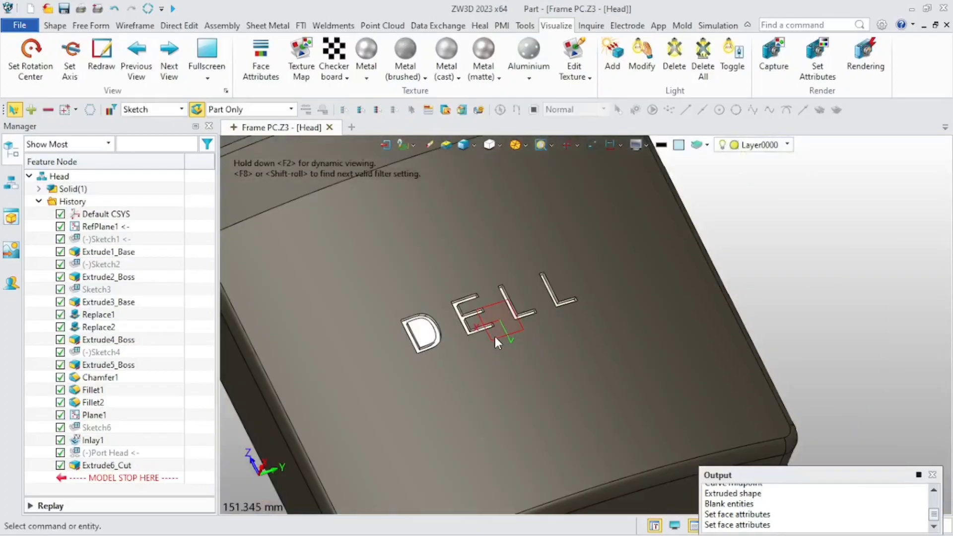
key("ctrl+Home")
mouse_move(492, 398)
right_mouse_down()
mouse_move(476, 375)
mouse_move(497, 393)
right_mouse_up()
scroll(524, 404, "up", 4)
middle_click_drag(544, 414, 462, 356)
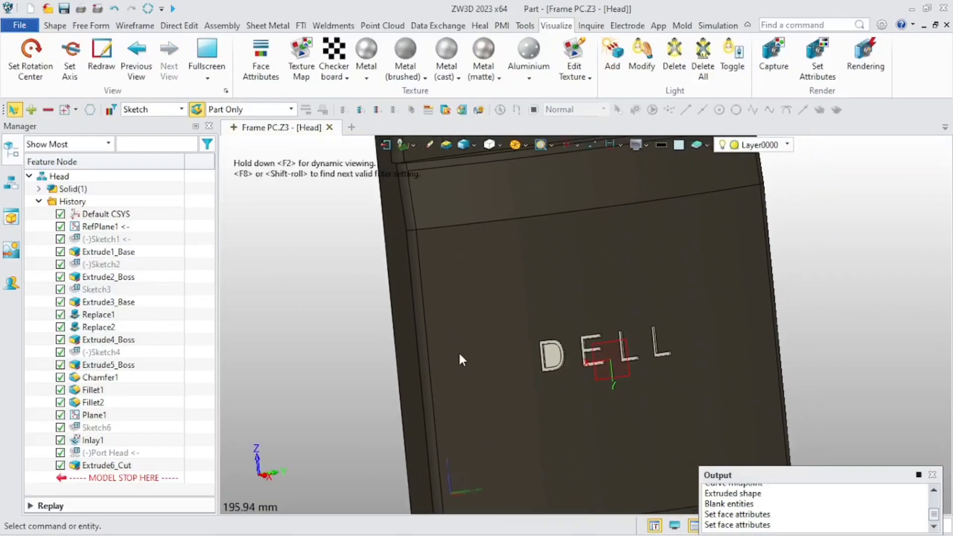
scroll(535, 378, "up", 3)
middle_click(534, 366)
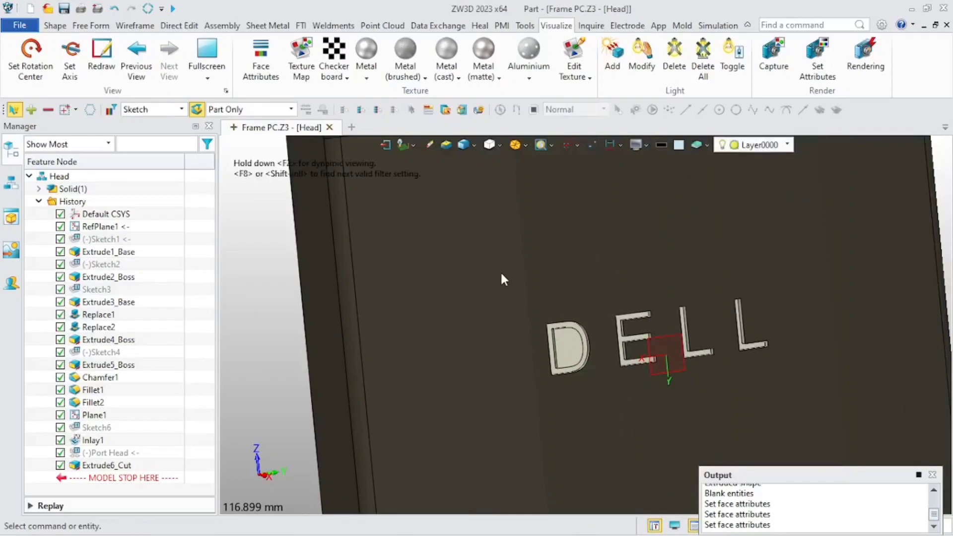
left_click(685, 159)
scroll(490, 303, "down", 3)
- Allow picking of all entity types and apply the front face's dark colour, RGB 78, 73, 60, to the inner face of the letter D
left_click(159, 114)
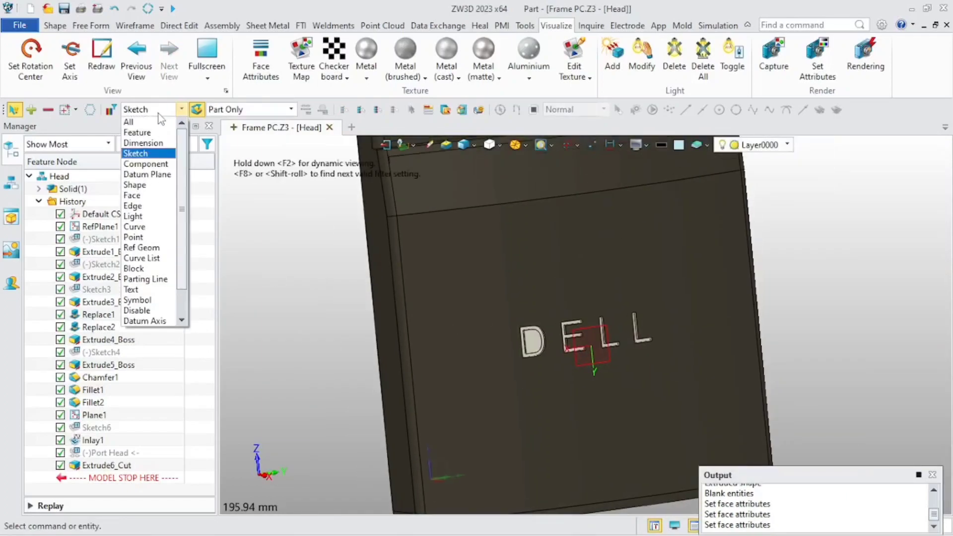
left_click(149, 123)
right_click(461, 332)
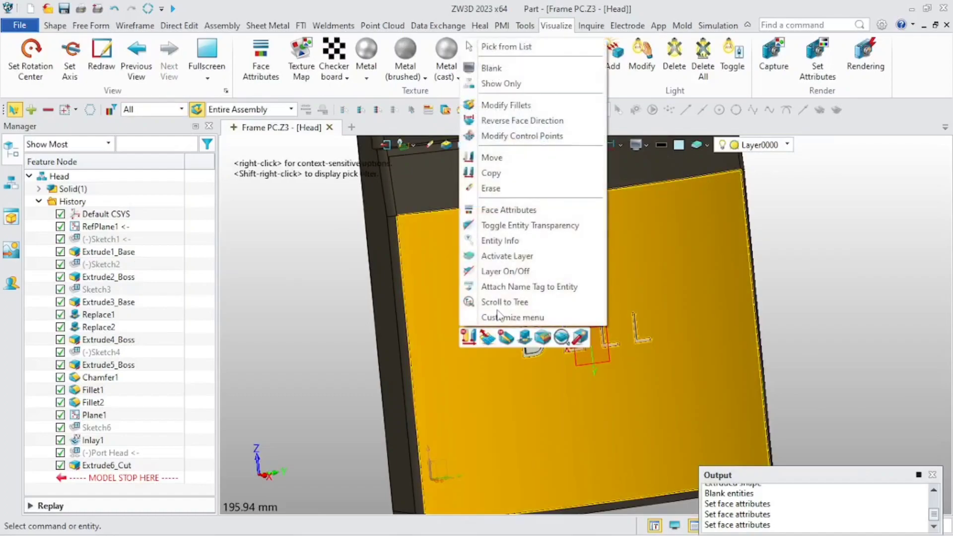
left_click(503, 213)
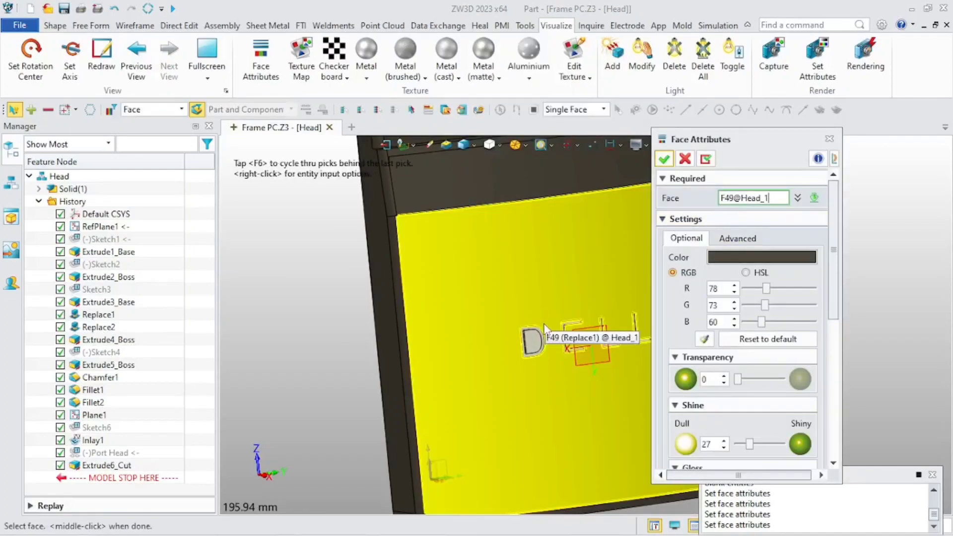
scroll(532, 356, "up", 3)
left_click(532, 355)
left_click(664, 162)
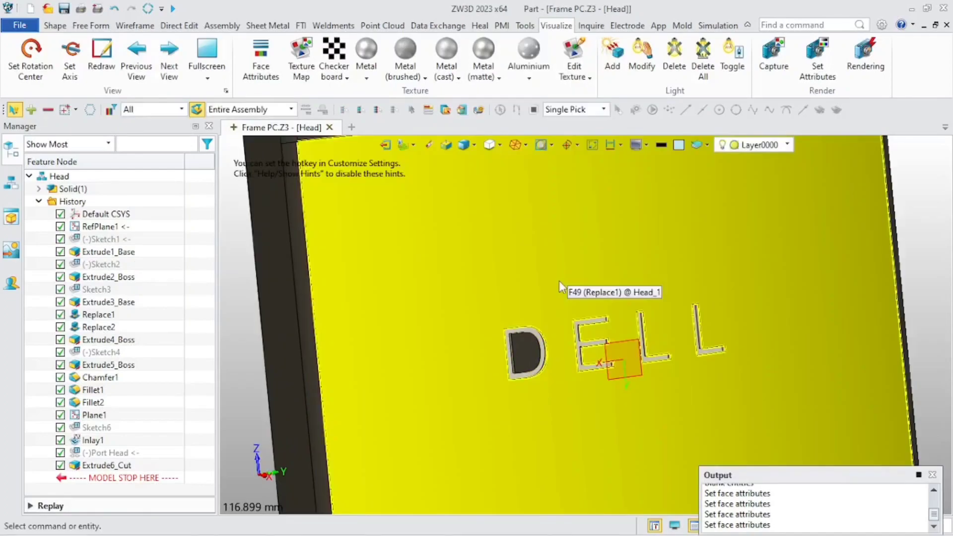
- Leave the Head part and activate the top-level Frame PC assembly
scroll(524, 368, "down", 5)
scroll(524, 369, "down", 2)
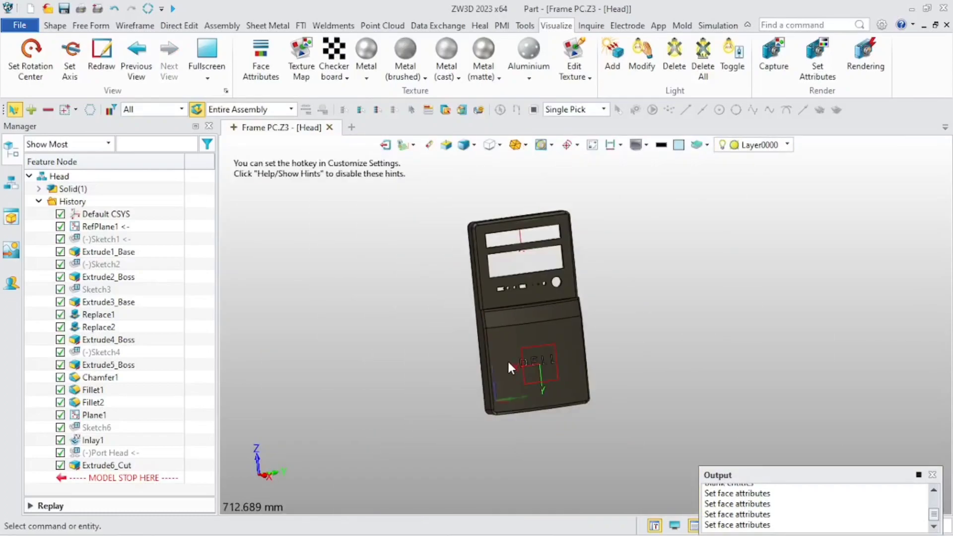
middle_click_drag(367, 343, 357, 355)
left_click(13, 193)
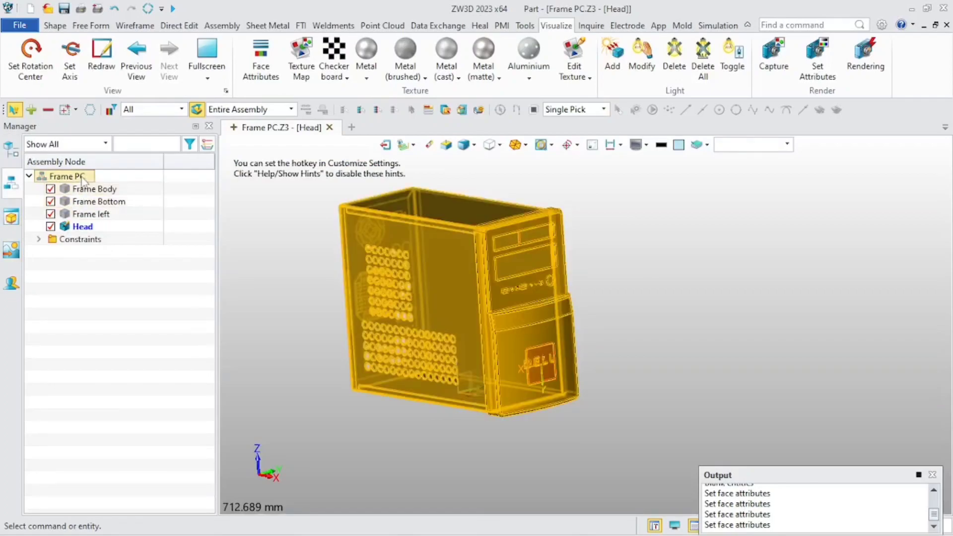
double_click(73, 178)
- Regenerate the Frame PC assembly to bring in the updated Head component
scroll(501, 373, "up", 2)
right_click_drag(500, 373, 532, 376)
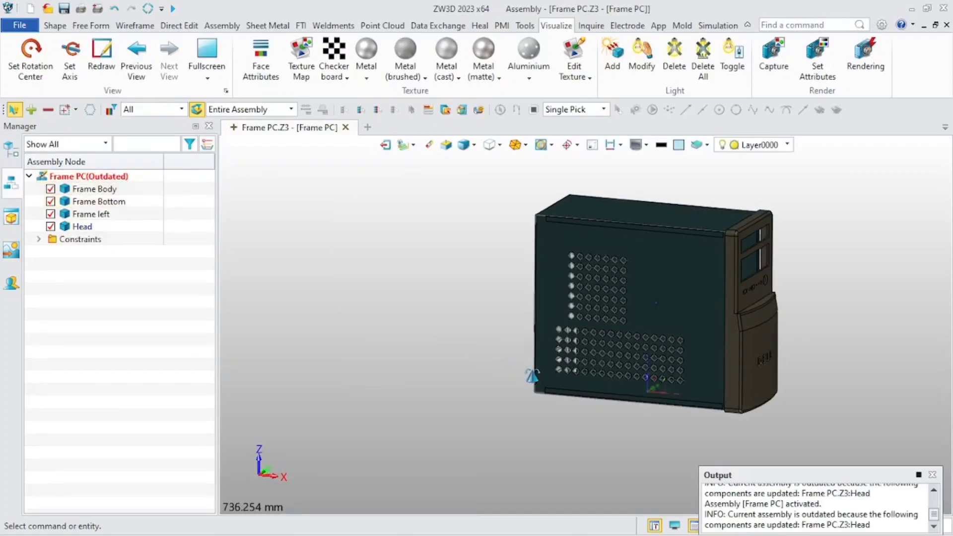
scroll(532, 376, "up", 1)
scroll(518, 418, "up", 2)
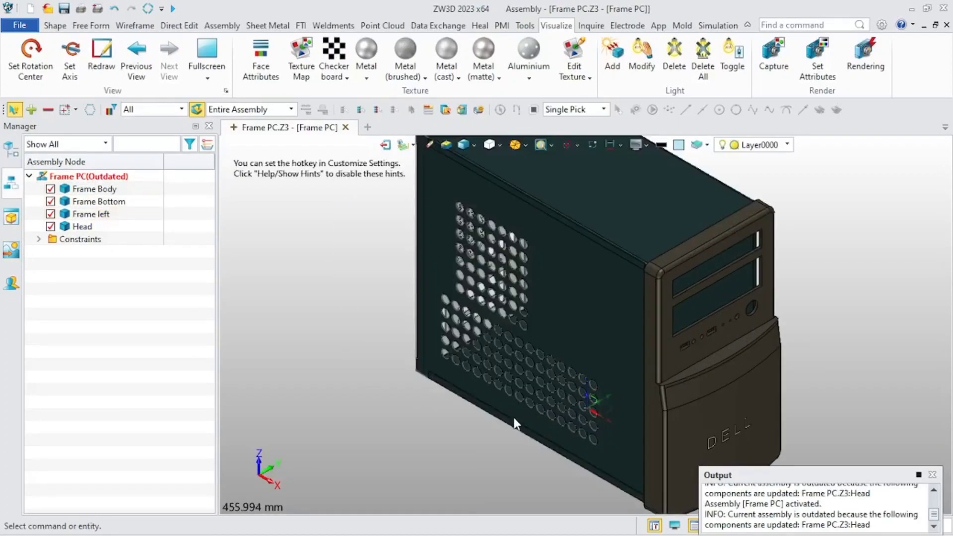
scroll(511, 422, "down", 2)
right_click_drag(503, 424, 492, 440)
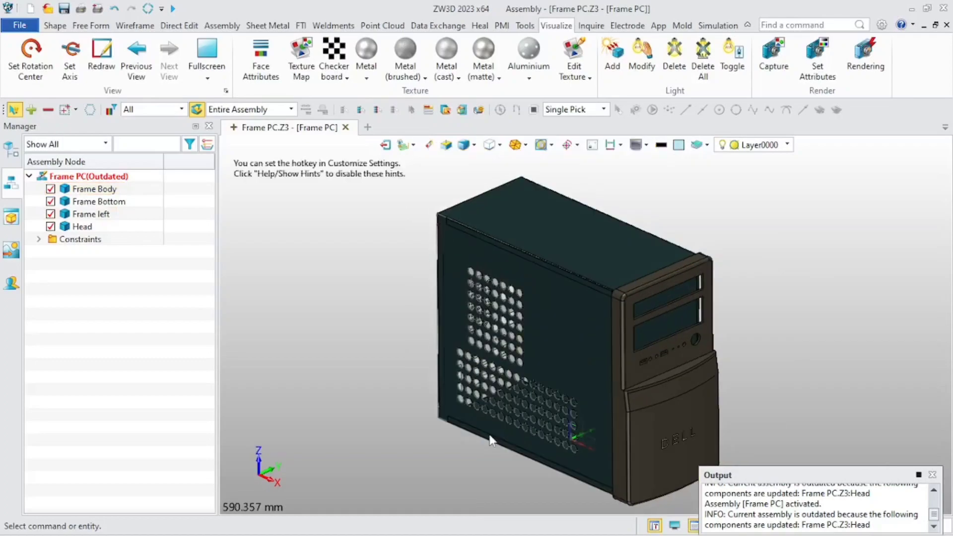
right_click(299, 335)
left_click(346, 350)
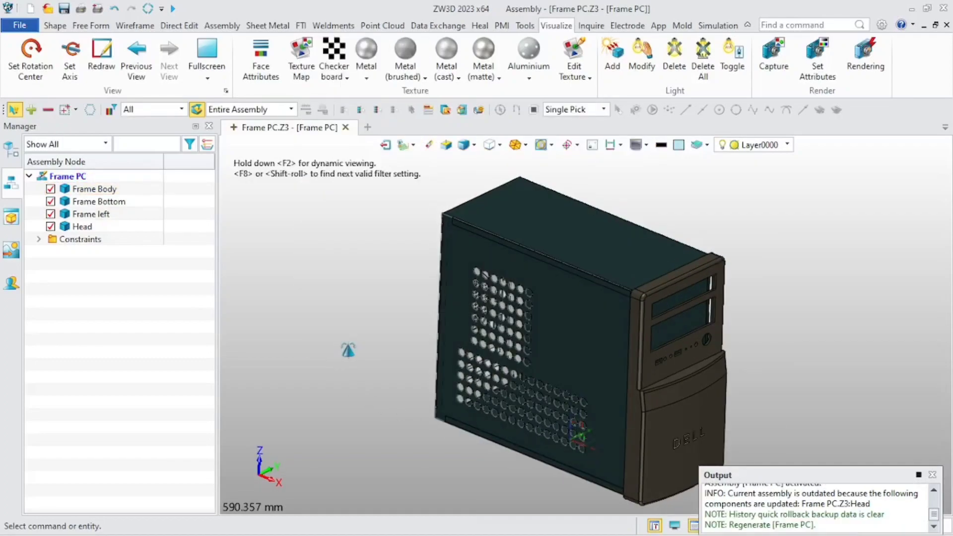
right_click_drag(349, 351, 217, 371)
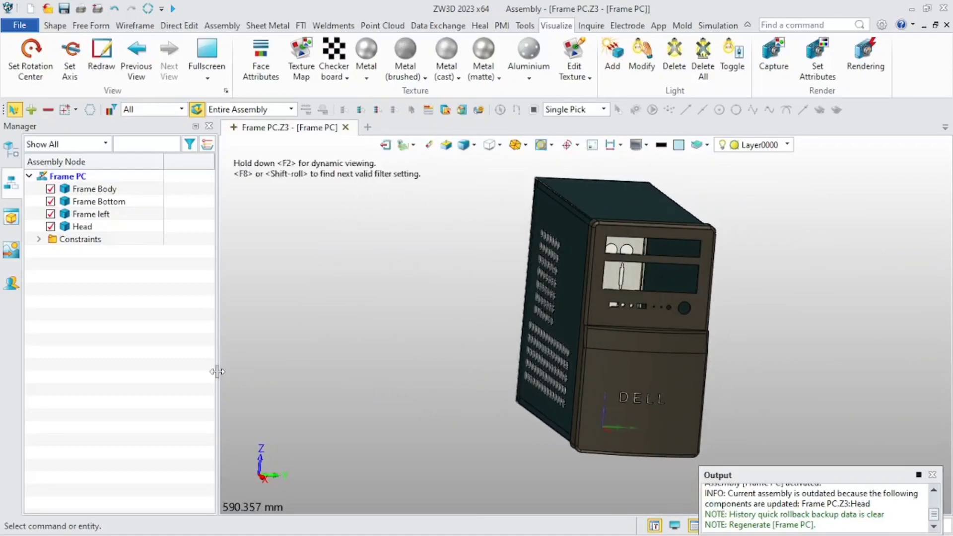